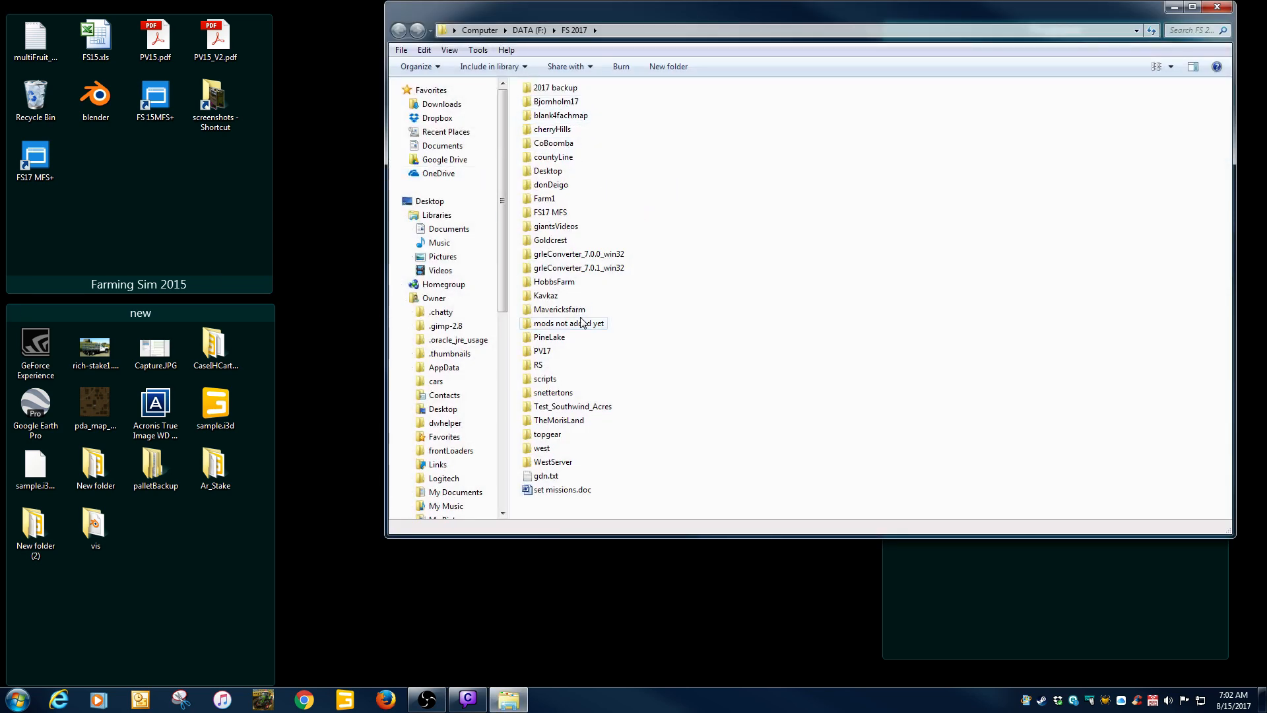
# View the texture flieglDPW180_diffuse.dds in the textures folder of PineLake's BD_PalletTrailer, closing the image afterwards
pyautogui.click(554, 339)
pyautogui.doubleClick(559, 344)
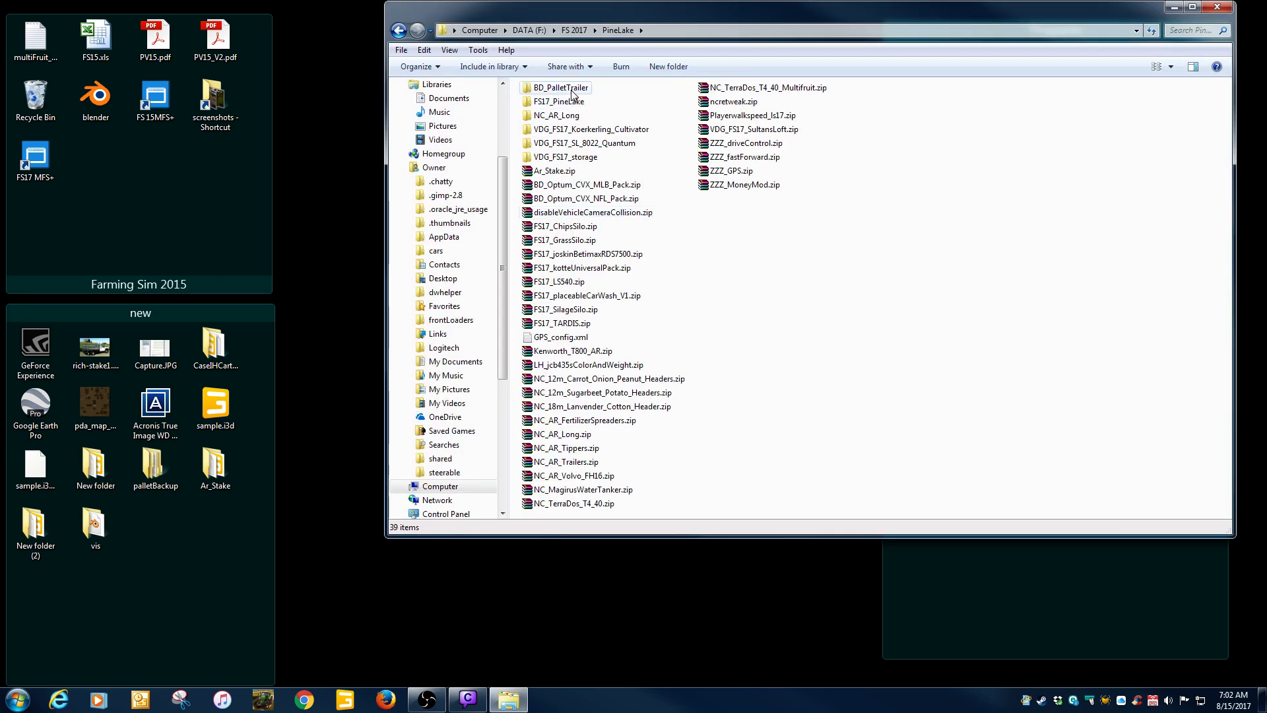
pyautogui.doubleClick(575, 90)
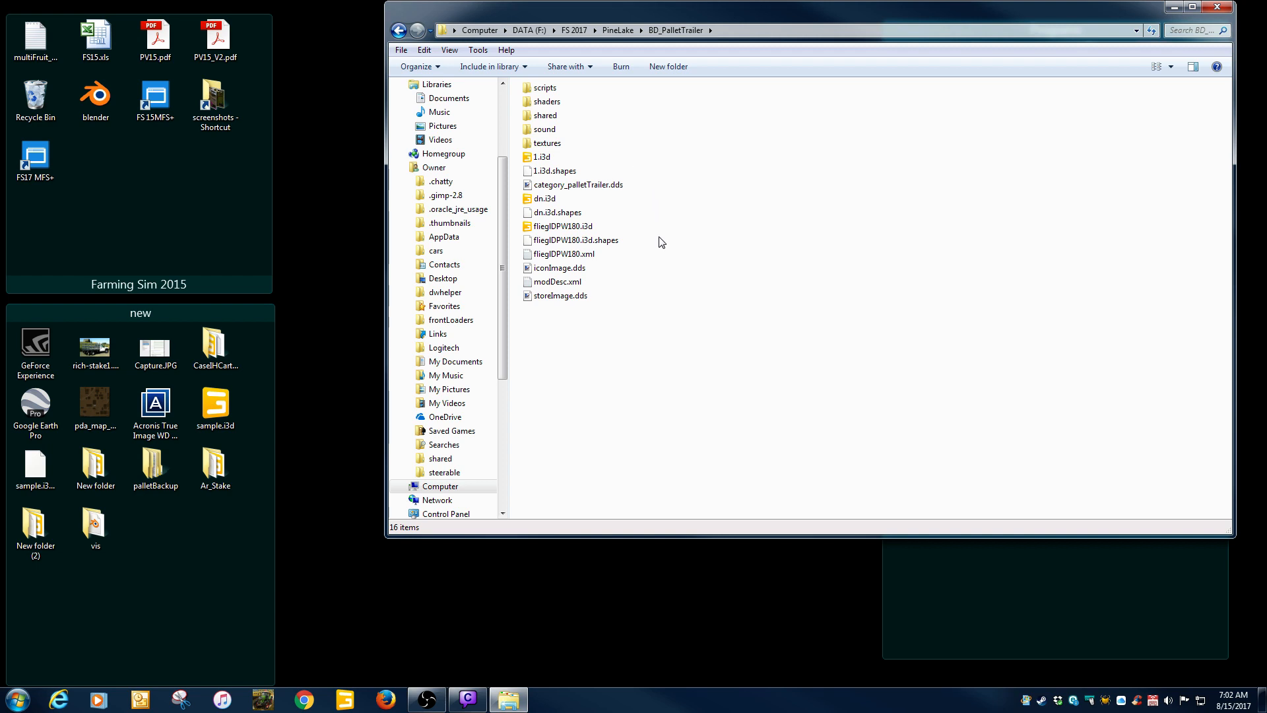
pyautogui.doubleClick(547, 142)
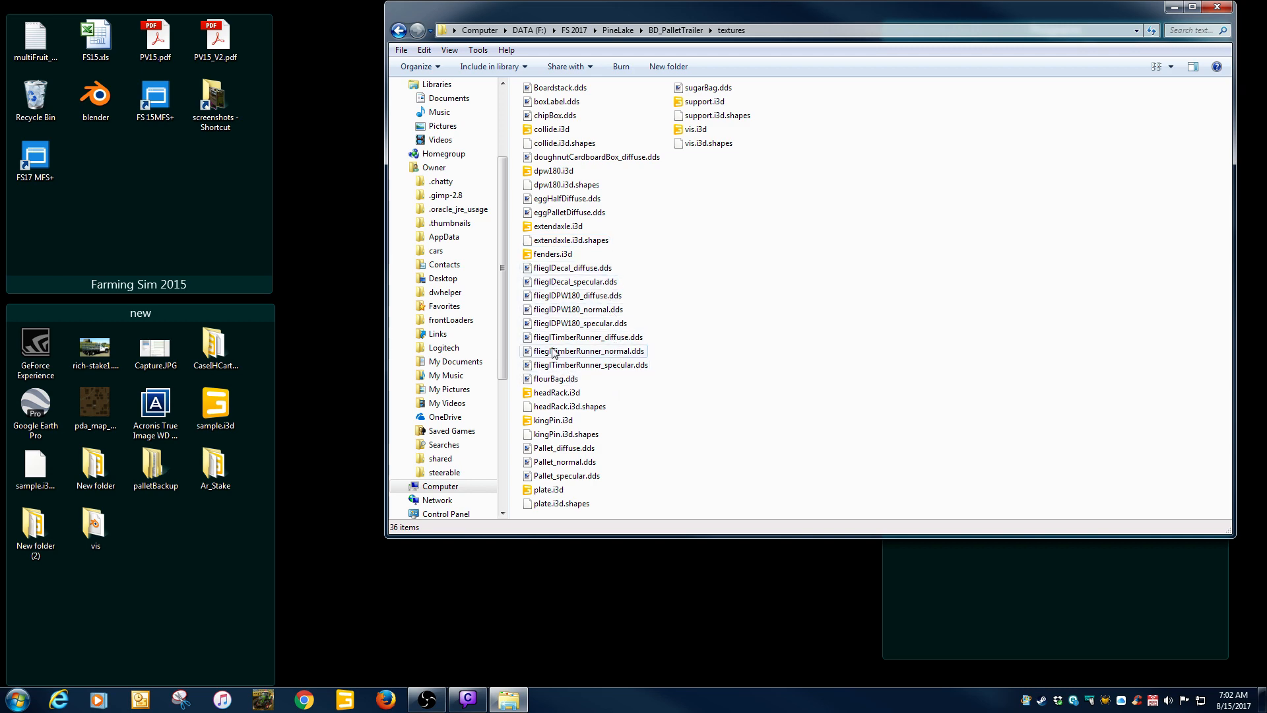
pyautogui.doubleClick(545, 295)
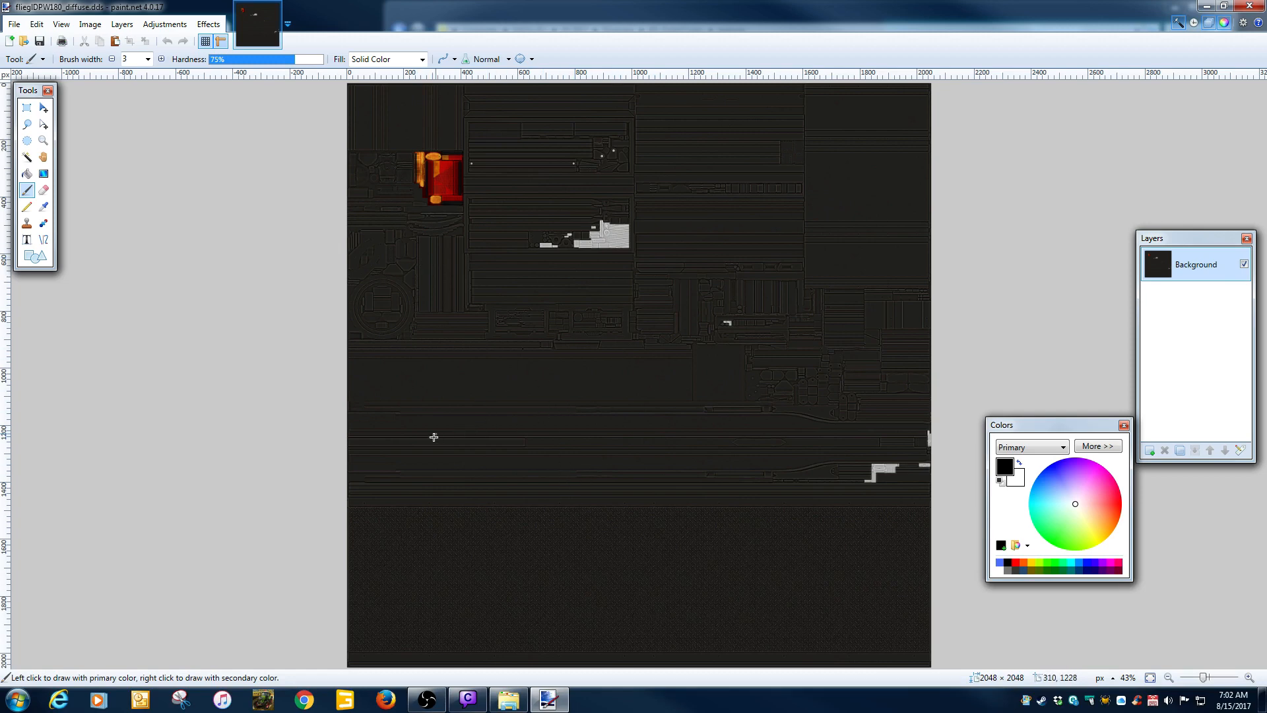
pyautogui.click(1249, 6)
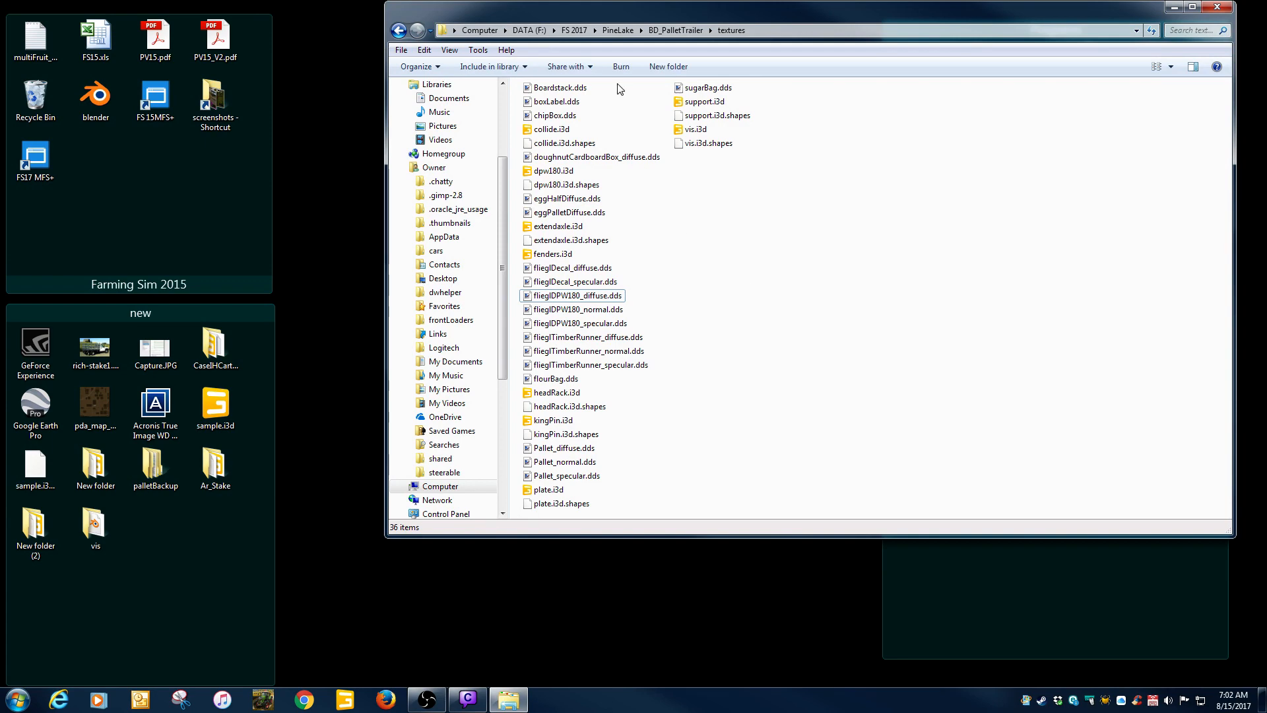
# Return to the BD_PalletTrailer folder and open flieglDPW180.i3d in GIANTS Editor
pyautogui.press('BackSpace')
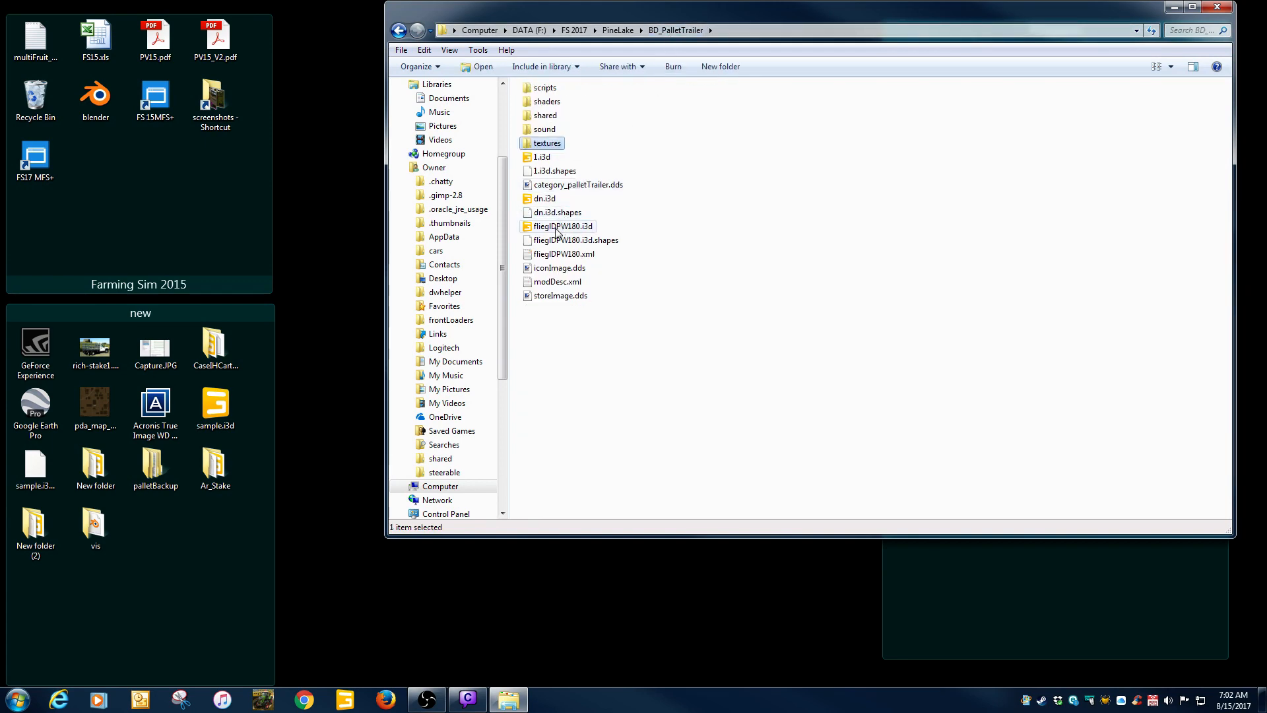
pyautogui.doubleClick(563, 226)
pyautogui.doubleClick(544, 322)
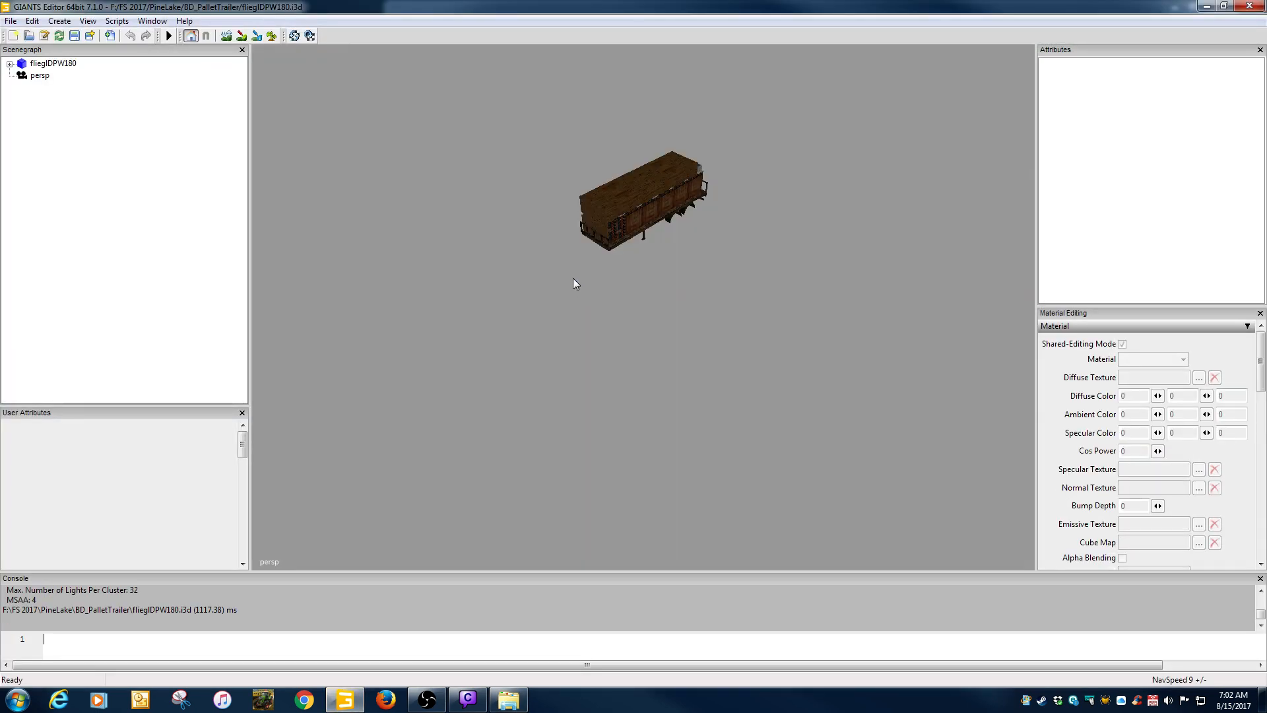
# Examine the loaded trailer model up close around its front rack, pallets and side
pyautogui.keyDown('alt'); pyautogui.moveTo(625, 253); pyautogui.dragTo(611, 289, button='middle'); pyautogui.keyUp('alt')
pyautogui.keyDown('alt'); pyautogui.moveTo(680, 268); pyautogui.dragTo(747, 234, button='right'); pyautogui.keyUp('alt')
pyautogui.keyDown('alt'); pyautogui.moveTo(720, 243); pyautogui.dragTo(697, 284, button='middle'); pyautogui.keyUp('alt')
pyautogui.keyDown('alt'); pyautogui.moveTo(696, 284); pyautogui.dragTo(707, 197); pyautogui.keyUp('alt')
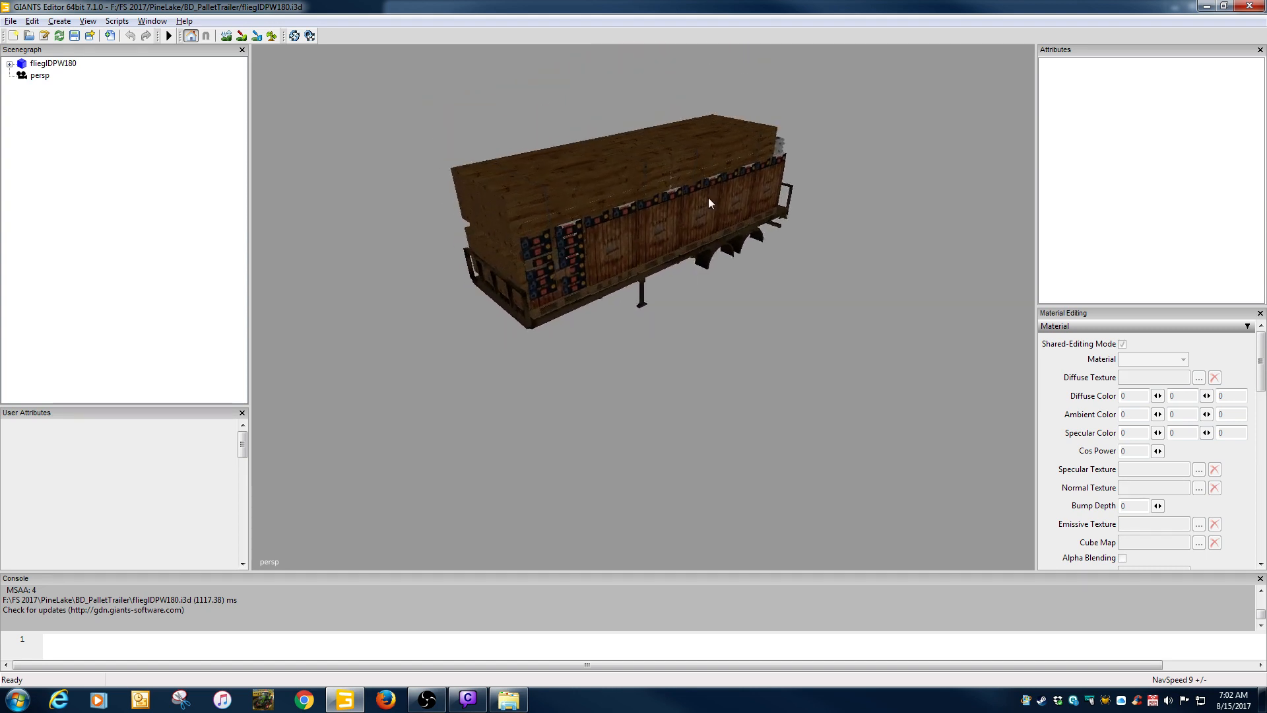
pyautogui.keyDown('alt'); pyautogui.moveTo(708, 197); pyautogui.dragTo(779, 181, button='right'); pyautogui.keyUp('alt')
pyautogui.keyDown('alt'); pyautogui.moveTo(695, 201); pyautogui.dragTo(721, 199); pyautogui.keyUp('alt')
pyautogui.keyDown('alt'); pyautogui.moveTo(722, 199); pyautogui.dragTo(729, 177, button='right'); pyautogui.keyUp('alt')
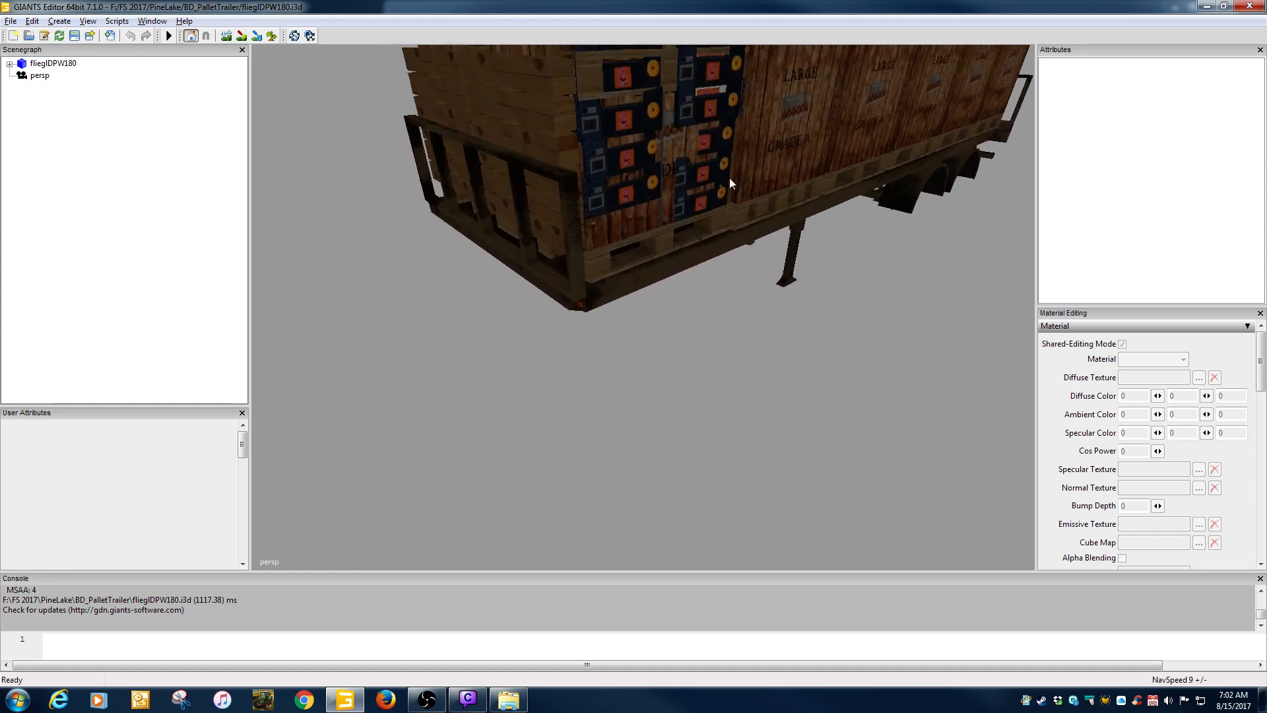
pyautogui.keyDown('alt'); pyautogui.moveTo(729, 177); pyautogui.dragTo(752, 217, button='middle'); pyautogui.keyUp('alt')
# Expand the flieglDPW180 hierarchy and its fliegl_vis node to list the trailer's child parts
pyautogui.click(65, 64)
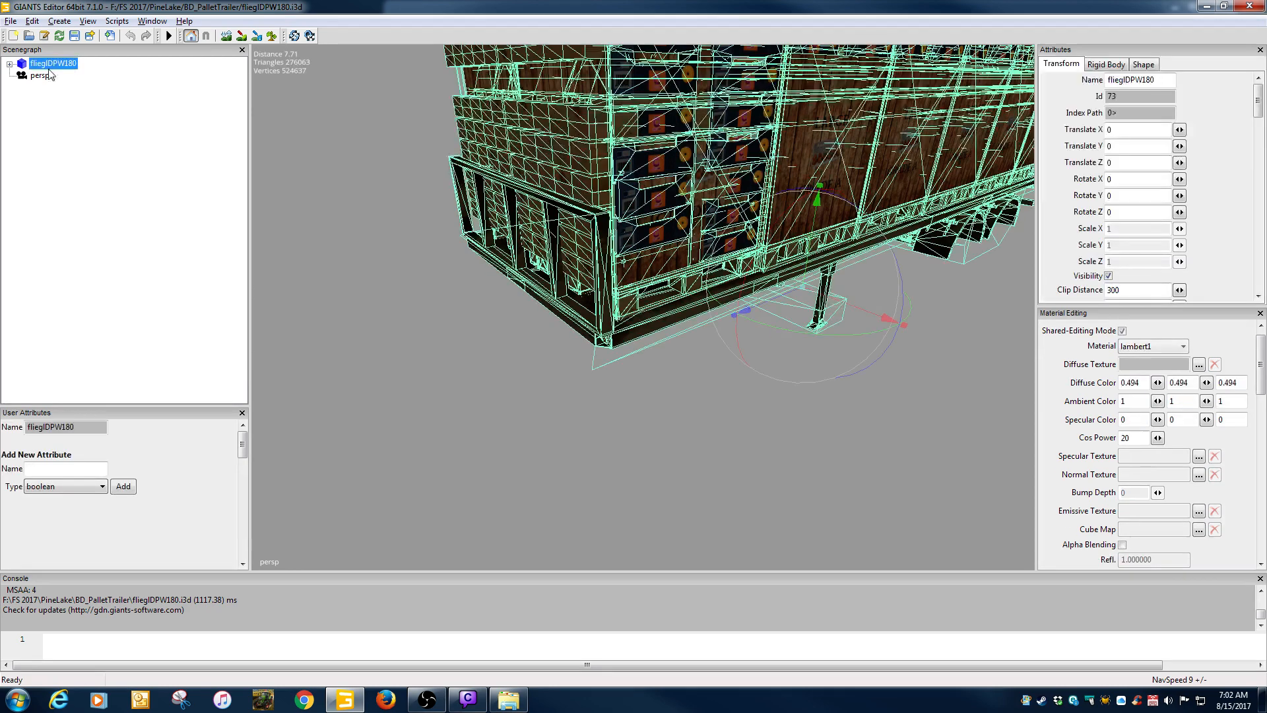
pyautogui.click(10, 64)
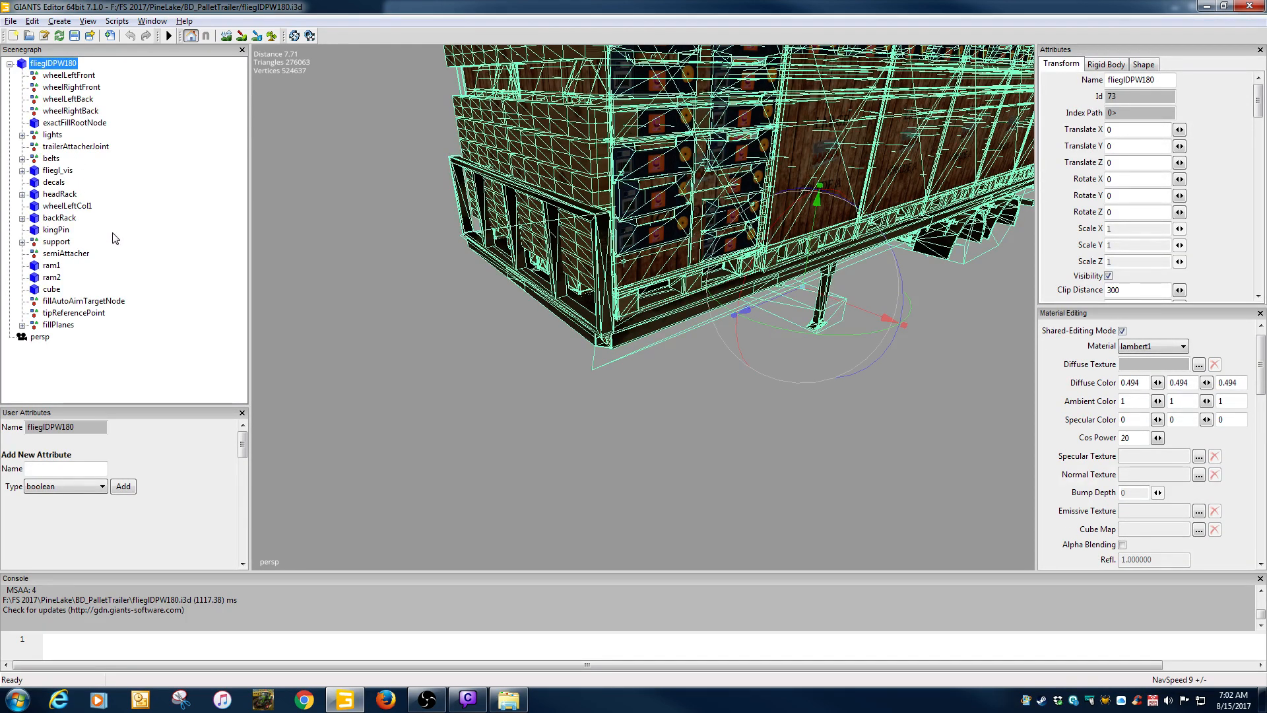
pyautogui.click(58, 171)
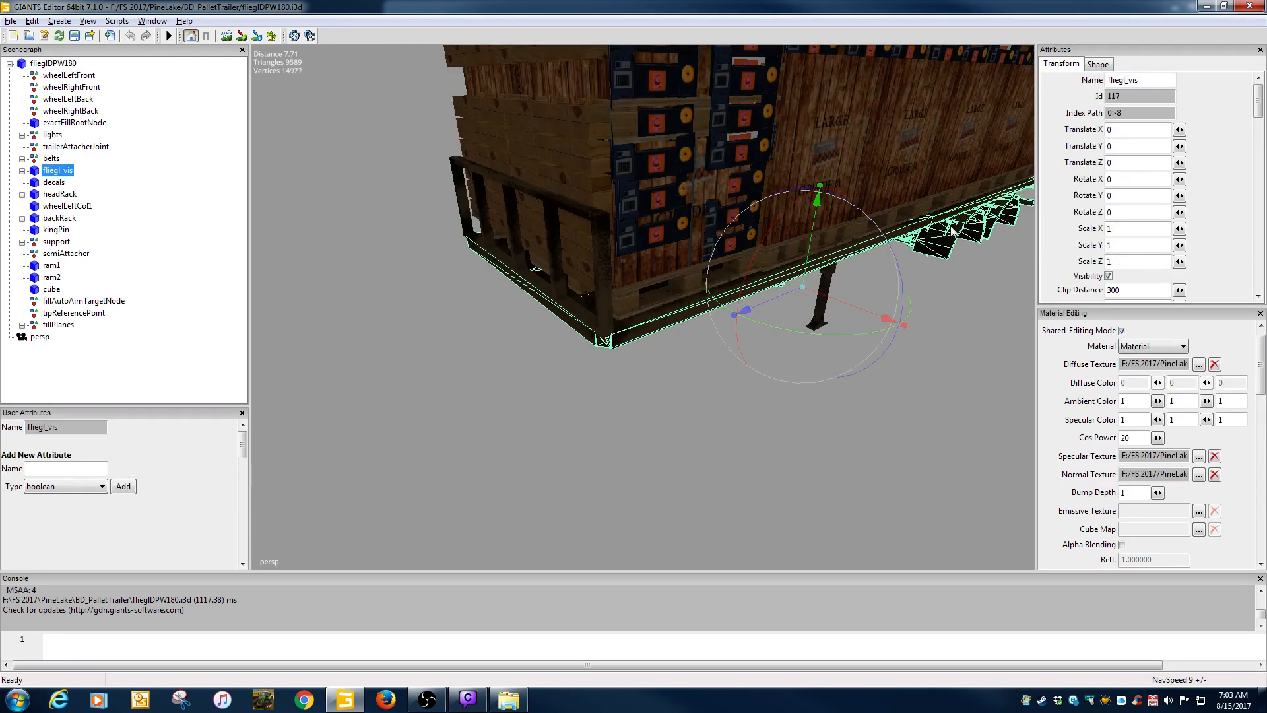
pyautogui.click(22, 170)
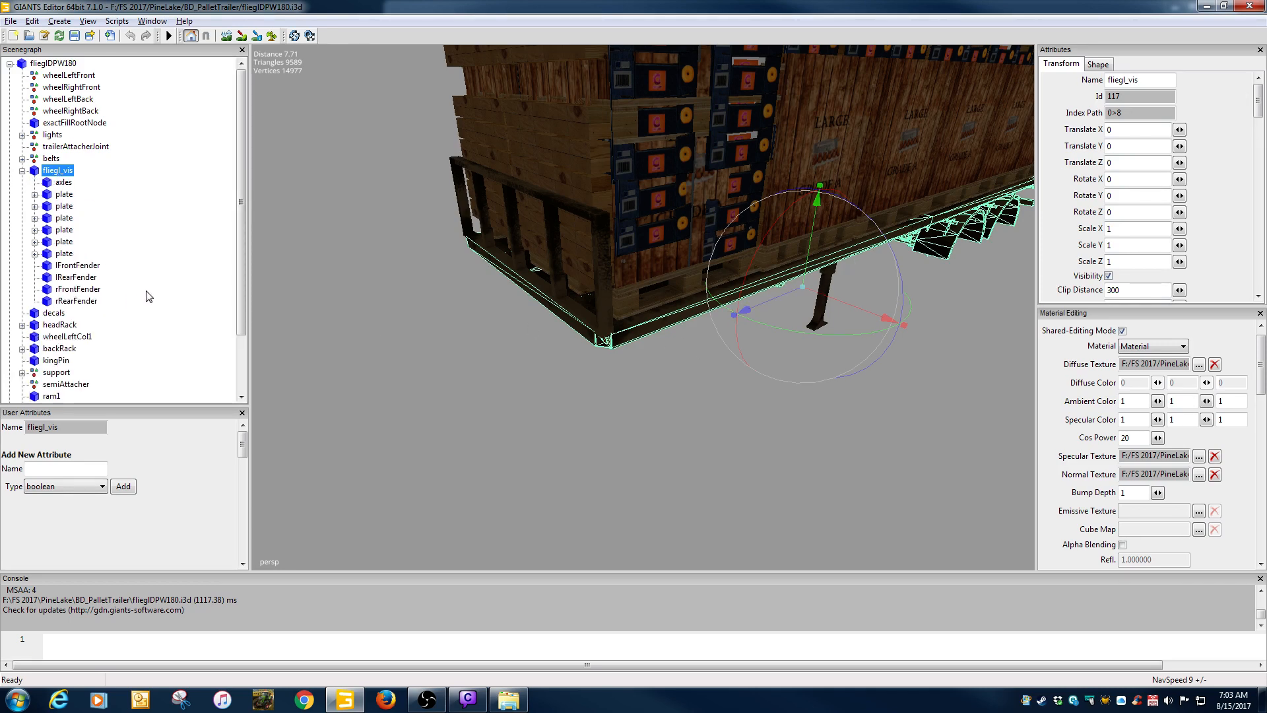
# Select the axles object under fliegl_vis and inspect it from beneath the trailer
pyautogui.click(63, 184)
pyautogui.keyDown('alt'); pyautogui.moveTo(569, 366); pyautogui.dragTo(636, 237); pyautogui.keyUp('alt')
pyautogui.scroll(3, 657, 248)
pyautogui.scroll(2, 636, 236)
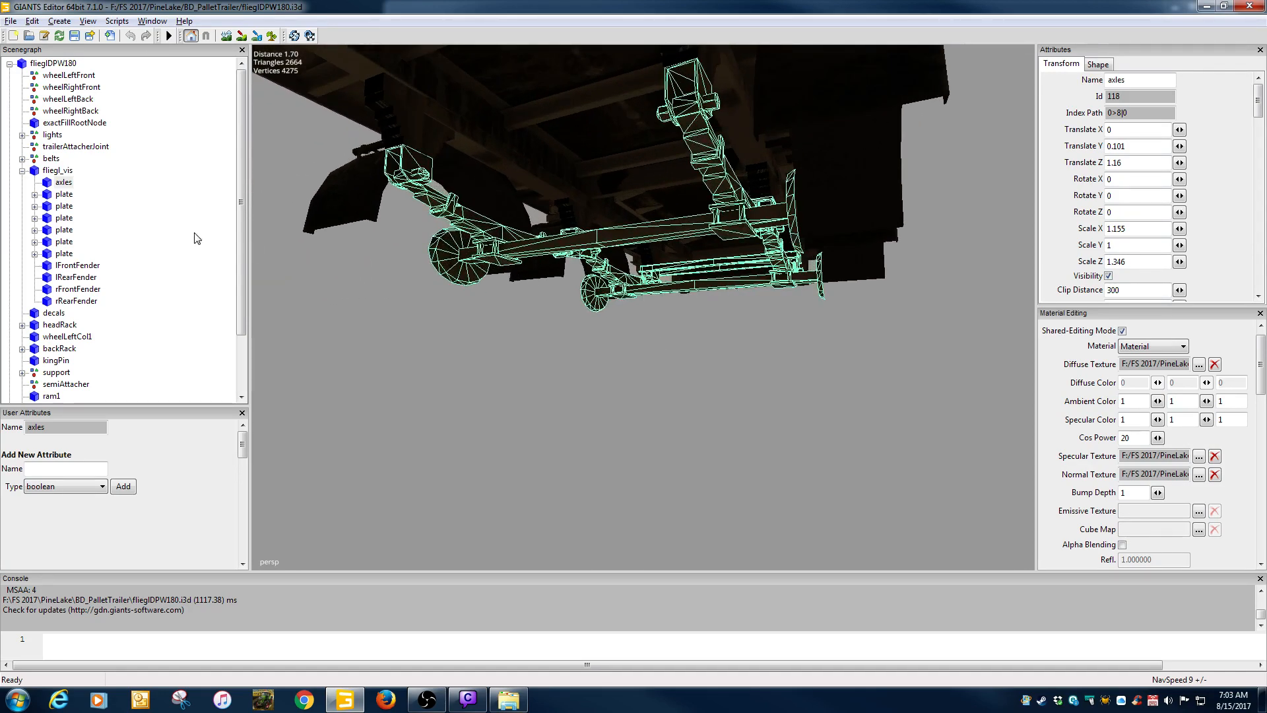
pyautogui.click(66, 183)
# View the axles material's diffuse texture and its texture file browser, closing both without choosing another file
pyautogui.click(151, 21)
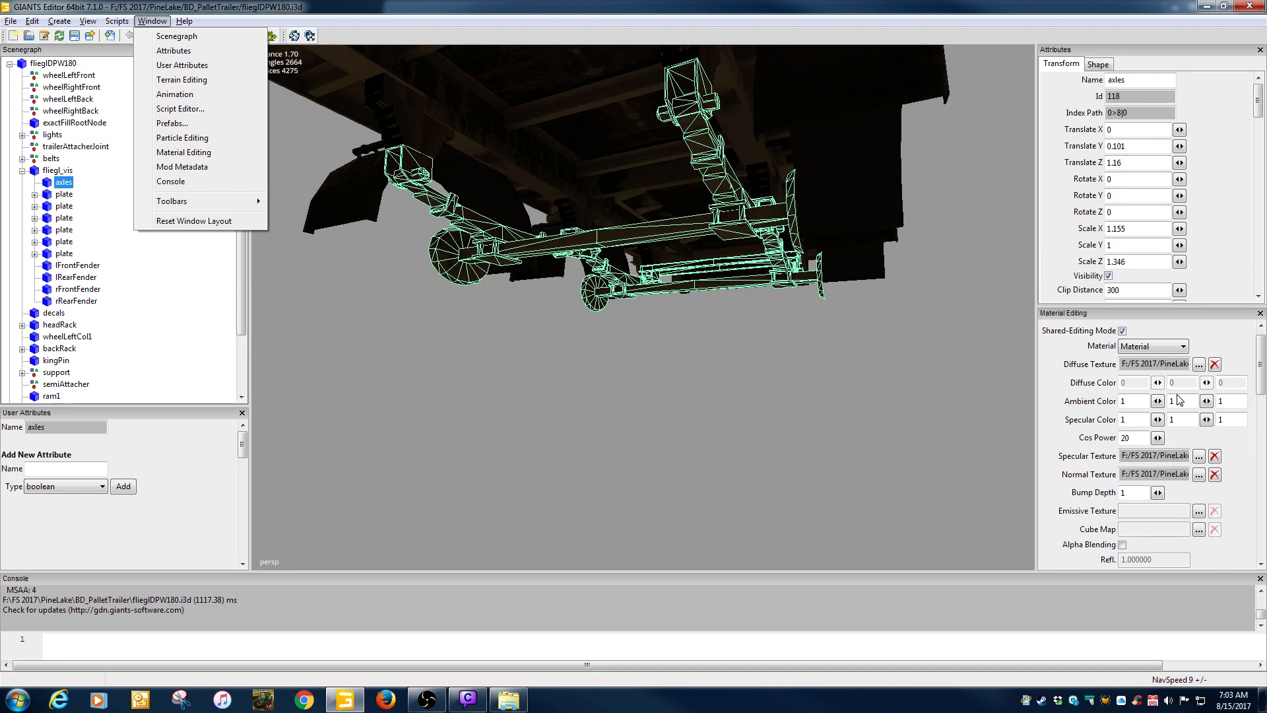
pyautogui.click(1198, 364)
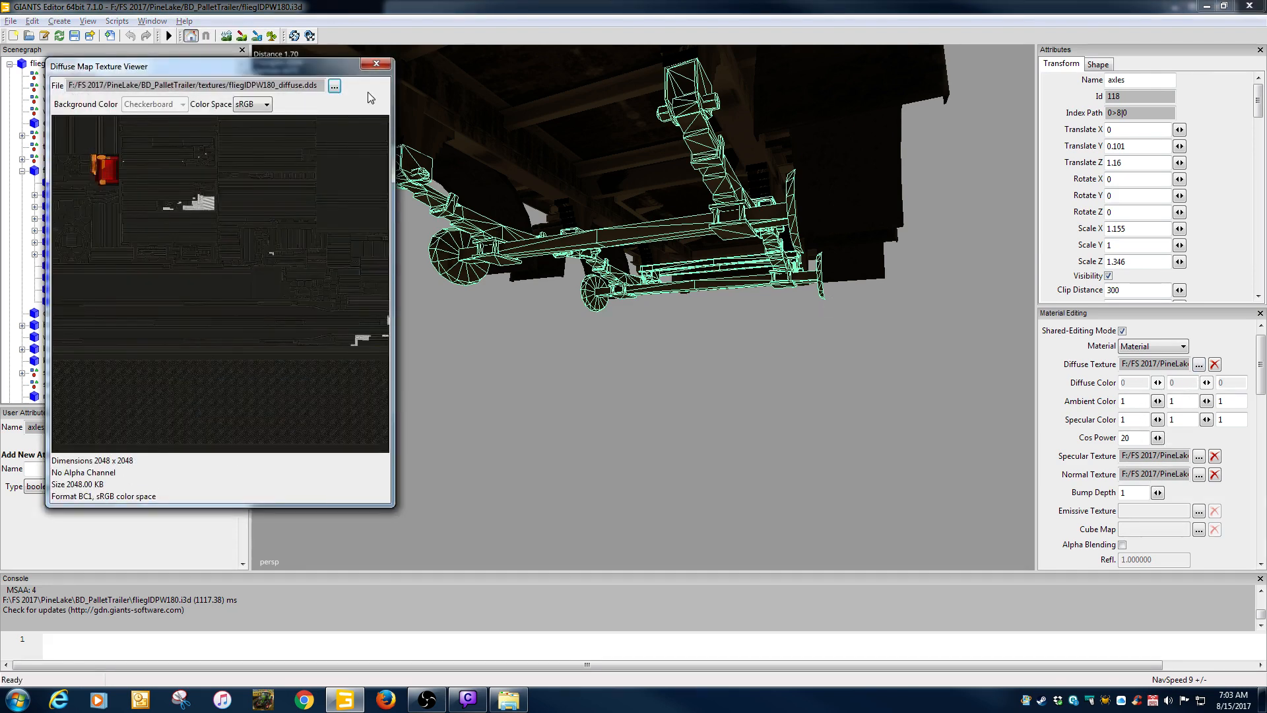
pyautogui.click(334, 90)
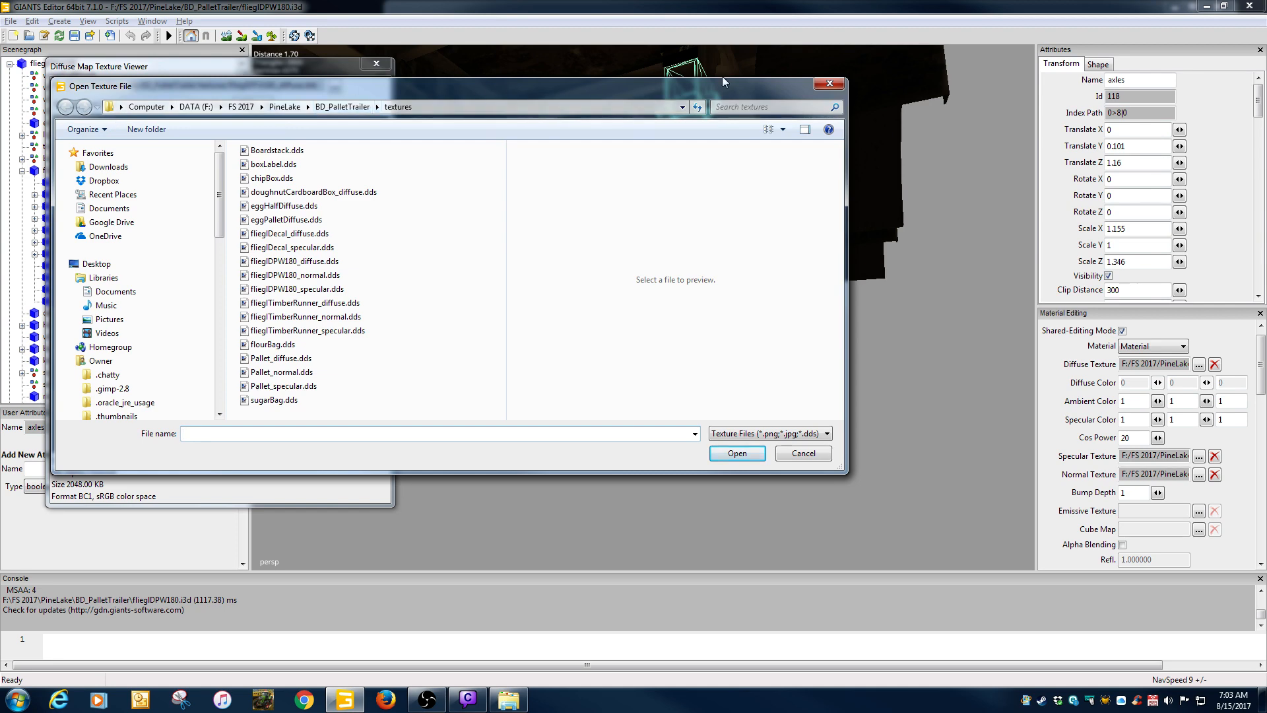
pyautogui.click(831, 85)
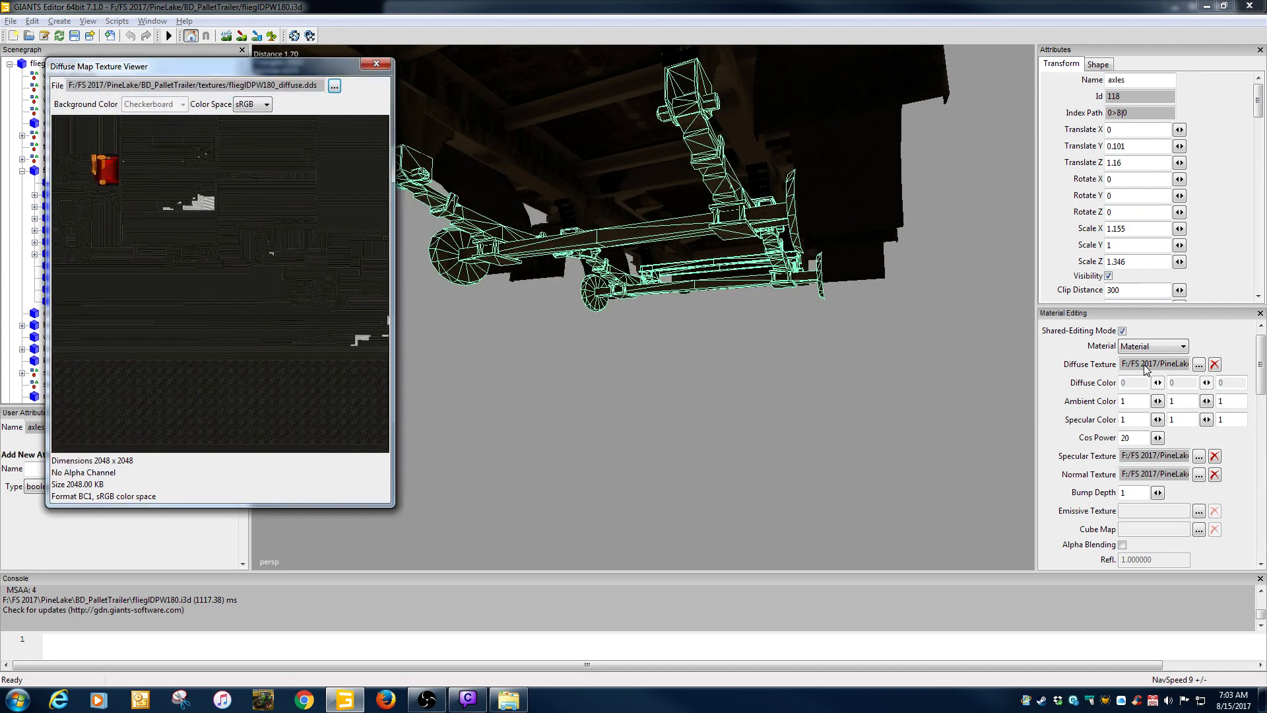
pyautogui.click(376, 64)
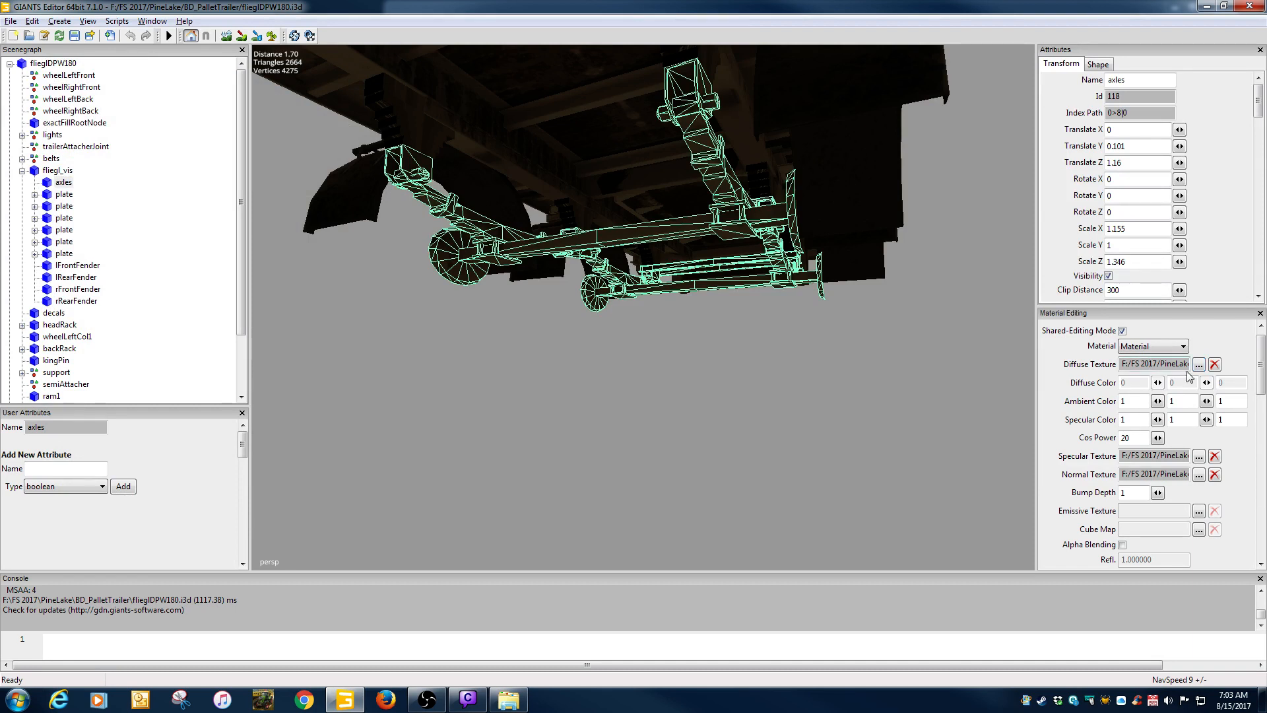
# Read through the full file path of the axles material's diffuse texture and return to its beginning
pyautogui.press('Right')
pyautogui.press('Right')
pyautogui.press('Right')
pyautogui.press('Right')
pyautogui.press('Right')
pyautogui.press('Right')
pyautogui.press('Right')
pyautogui.press('Right')
pyautogui.press('Right')
pyautogui.press('Right')
pyautogui.press('Right')
pyautogui.press('Right')
pyautogui.press('Right')
pyautogui.press('Right')
pyautogui.press('Right')
pyautogui.press('Right')
pyautogui.press('Right')
pyautogui.press('Right')
pyautogui.press('Right')
pyautogui.press('Right')
pyautogui.press('Right')
pyautogui.press('Right')
pyautogui.press('Right')
pyautogui.press('Right')
pyautogui.press('Right')
pyautogui.press('Right')
pyautogui.press('Right')
pyautogui.press('Right')
pyautogui.press('Right')
pyautogui.press('Right')
pyautogui.press('Right')
pyautogui.press('Right')
pyautogui.press('Right')
pyautogui.press('Right')
pyautogui.press('Right')
pyautogui.press('Right')
pyautogui.press('Home')
# Review the editor's general preferences and close them without applying changes
pyautogui.click(11, 21)
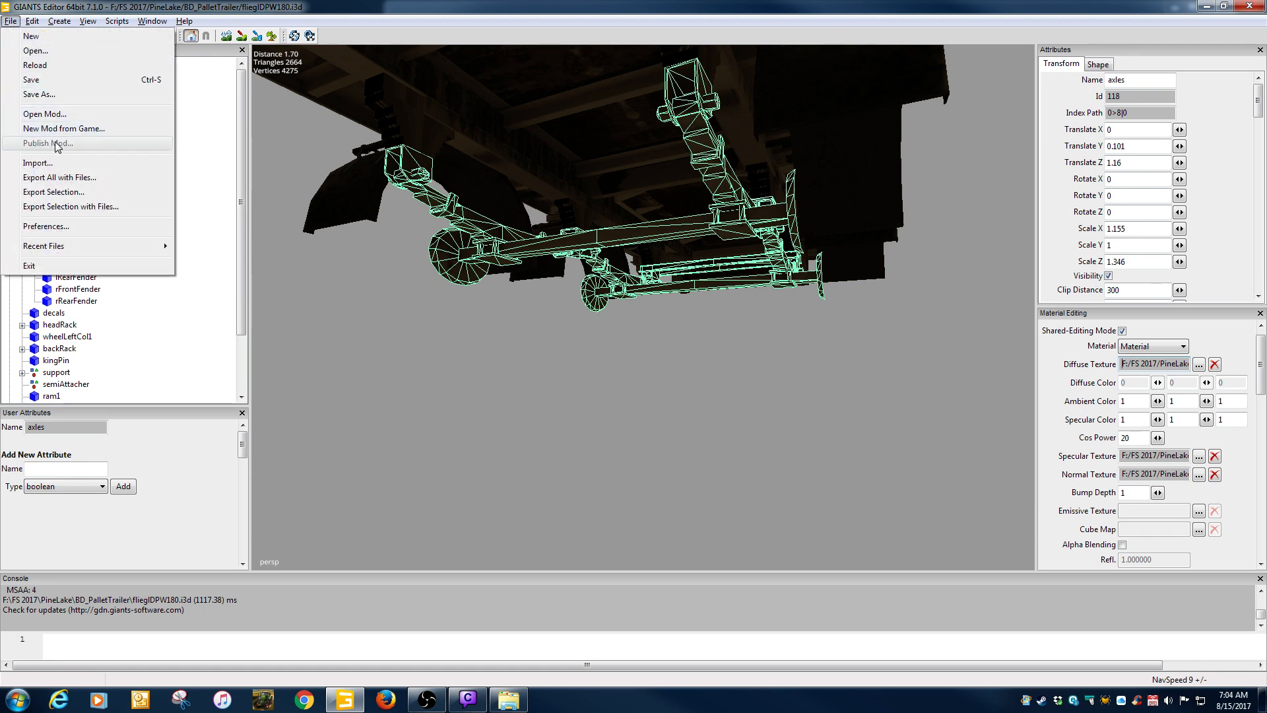
pyautogui.click(121, 224)
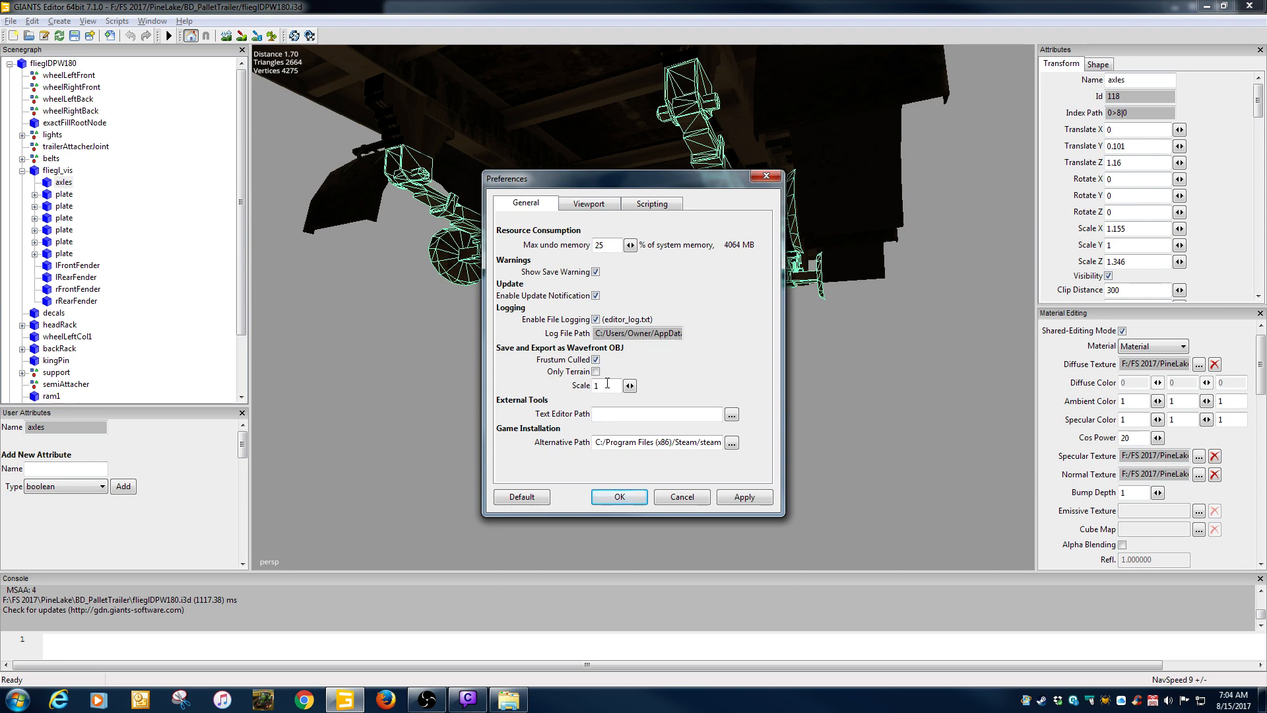
pyautogui.click(671, 499)
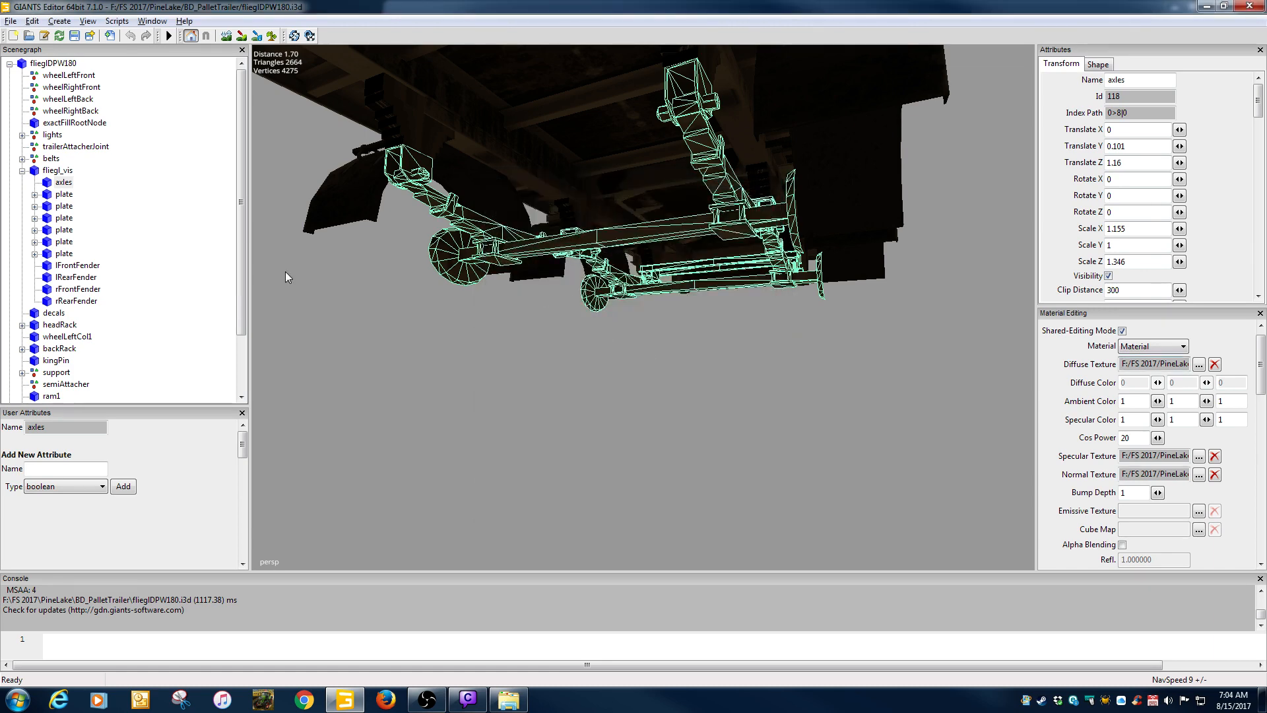
# Delete all child parts of fliegl_vis: the axles, the six plates and the four front and rear fenders
pyautogui.click(64, 182)
pyautogui.click(68, 171)
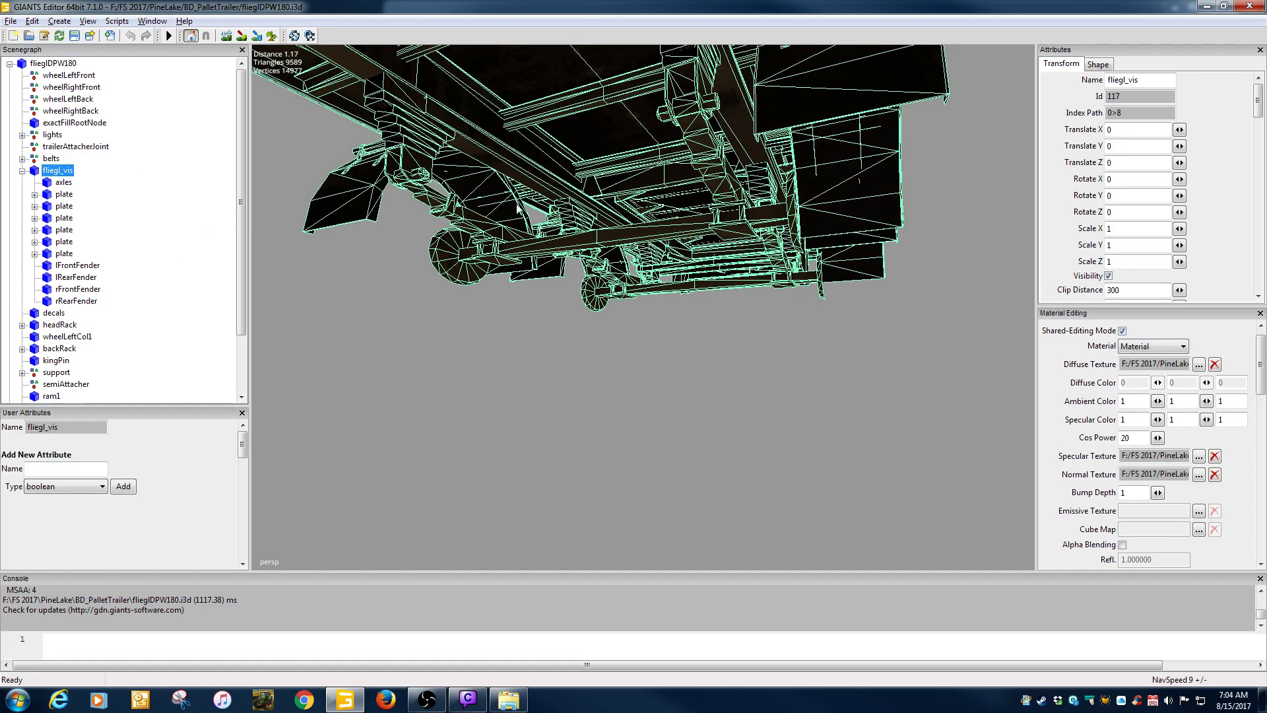
pyautogui.moveTo(563, 250); pyautogui.dragTo(362, 310, button='right')
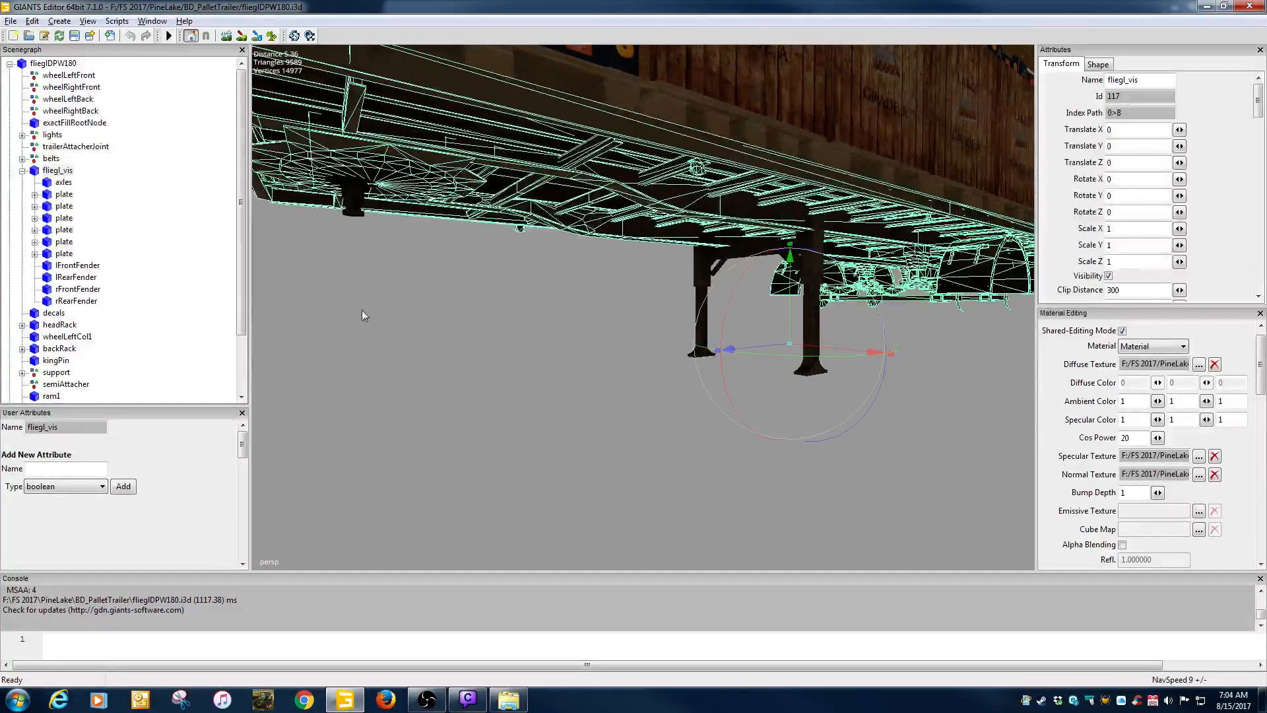
pyautogui.click(63, 173)
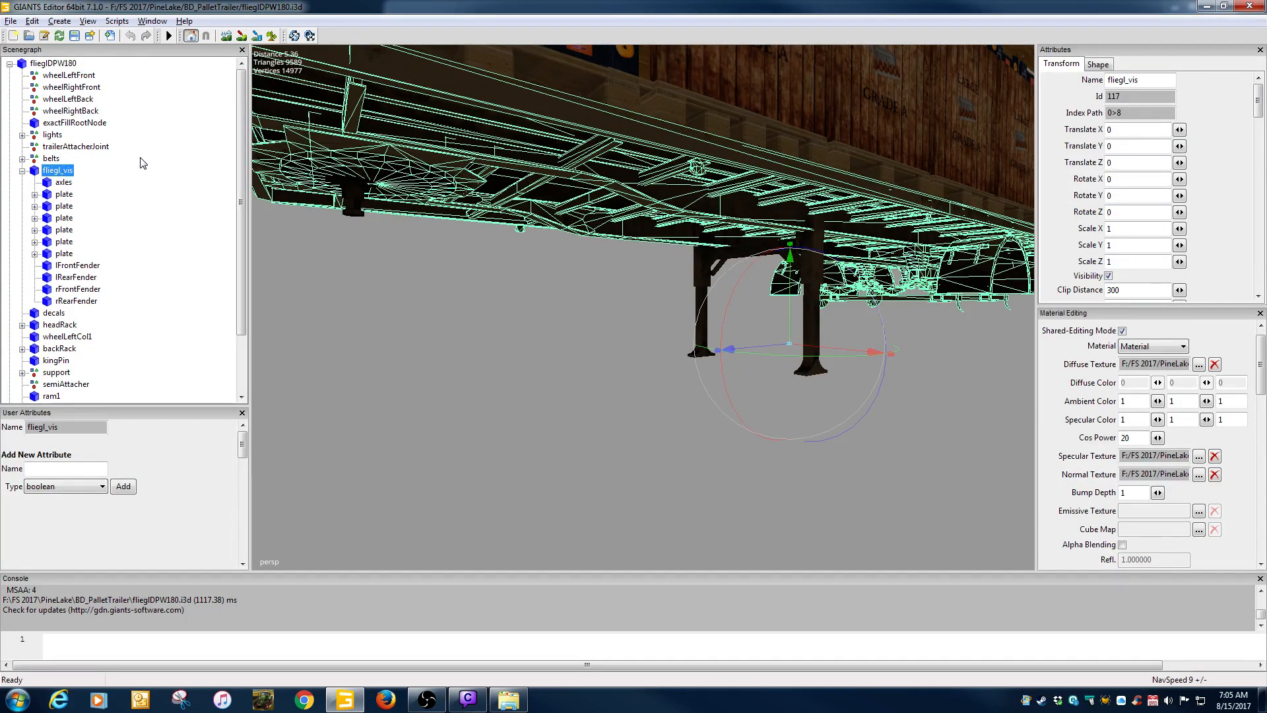
pyautogui.click(64, 183)
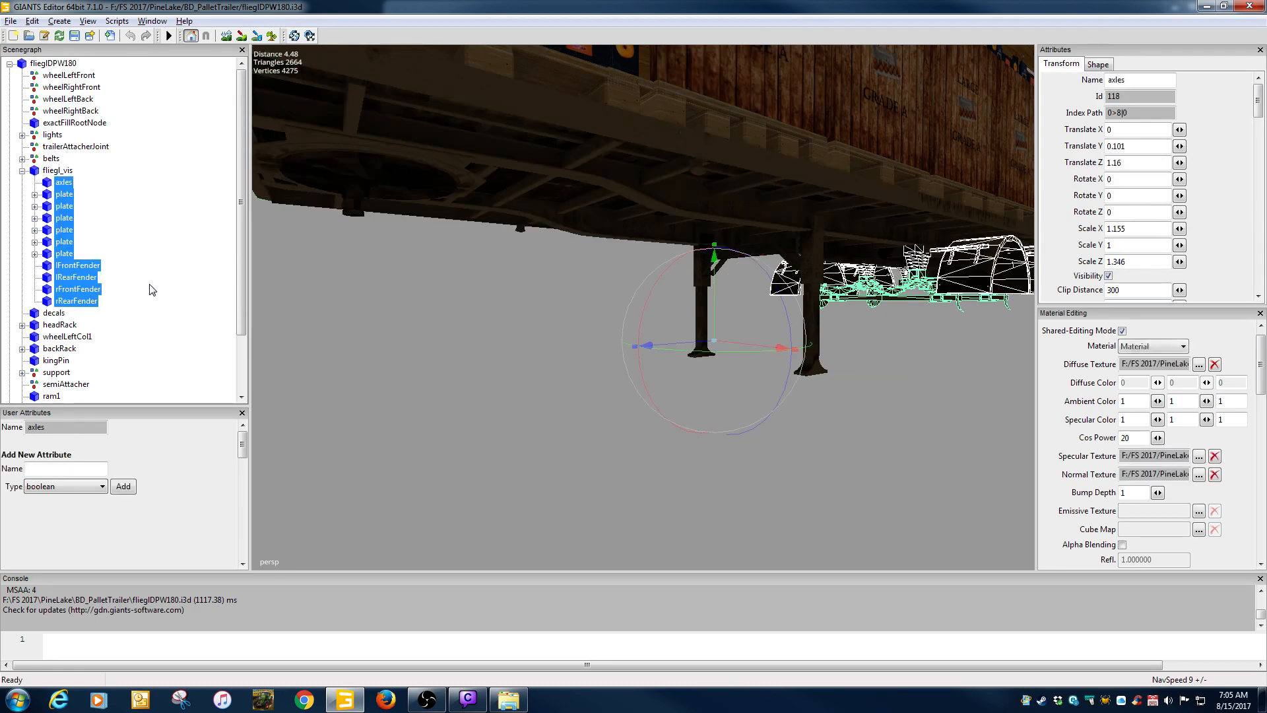
pyautogui.press('Delete')
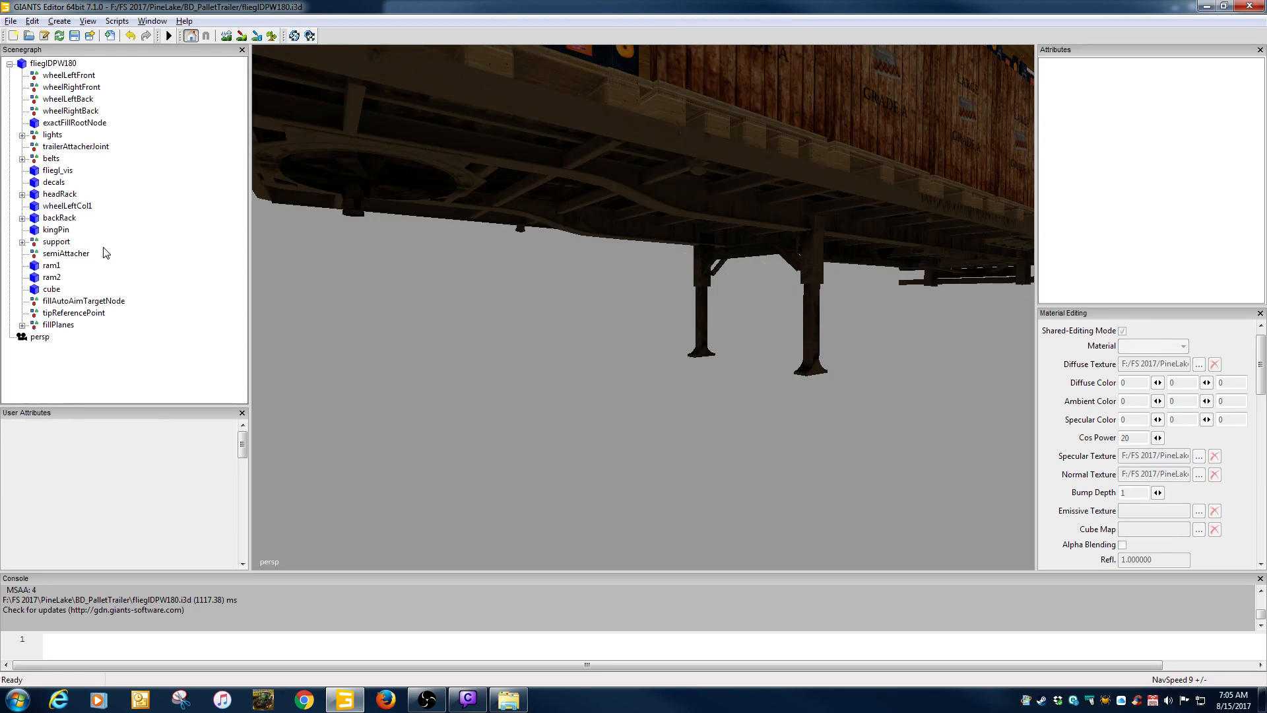
# Check the remaining fliegl_vis frame and start exporting only that selection as an i3D file
pyautogui.click(58, 171)
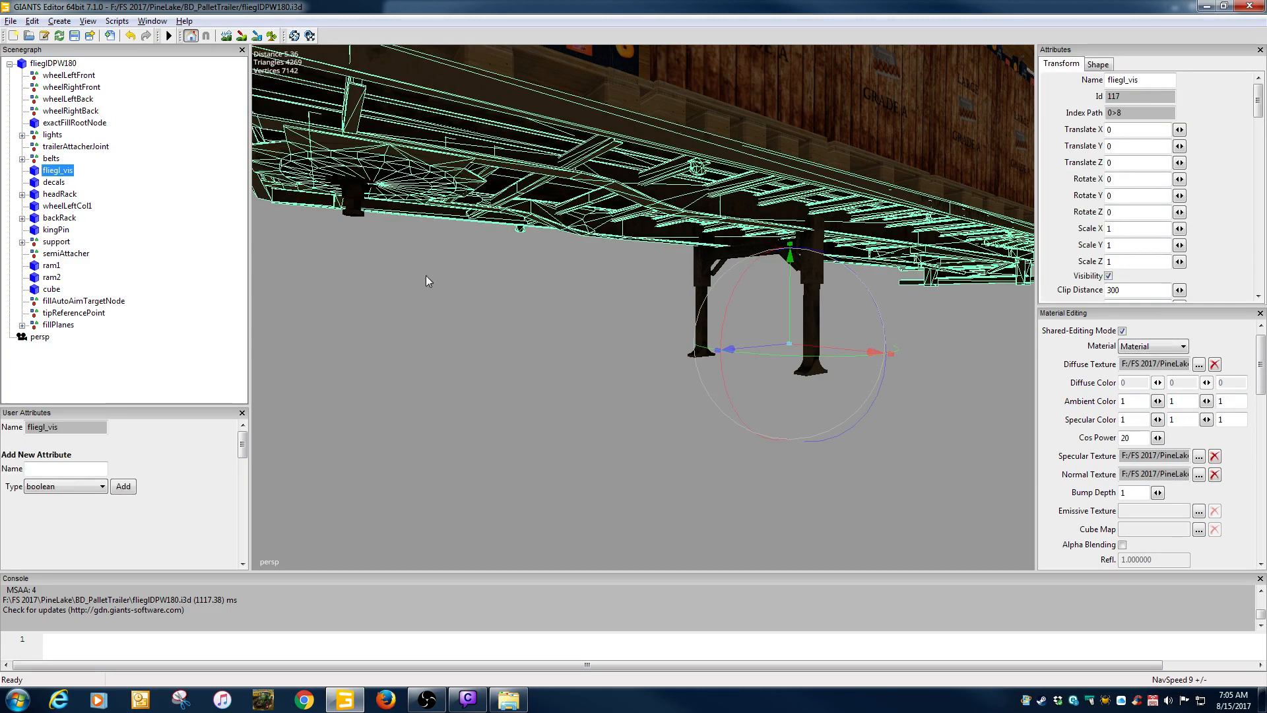
pyautogui.scroll(-5, 494, 291)
pyautogui.keyDown('alt'); pyautogui.moveTo(494, 291); pyautogui.dragTo(398, 291); pyautogui.keyUp('alt')
pyautogui.scroll(5, 399, 291)
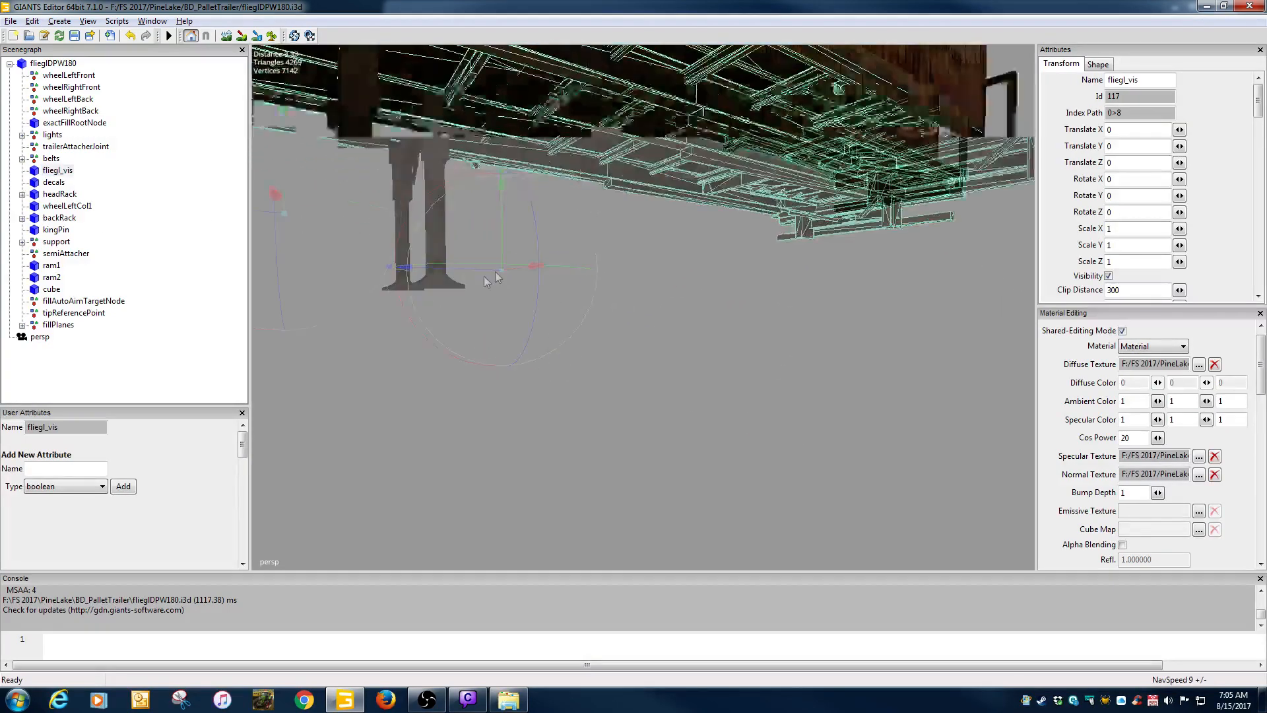
pyautogui.keyDown('alt'); pyautogui.moveTo(495, 271); pyautogui.dragTo(370, 318); pyautogui.keyUp('alt')
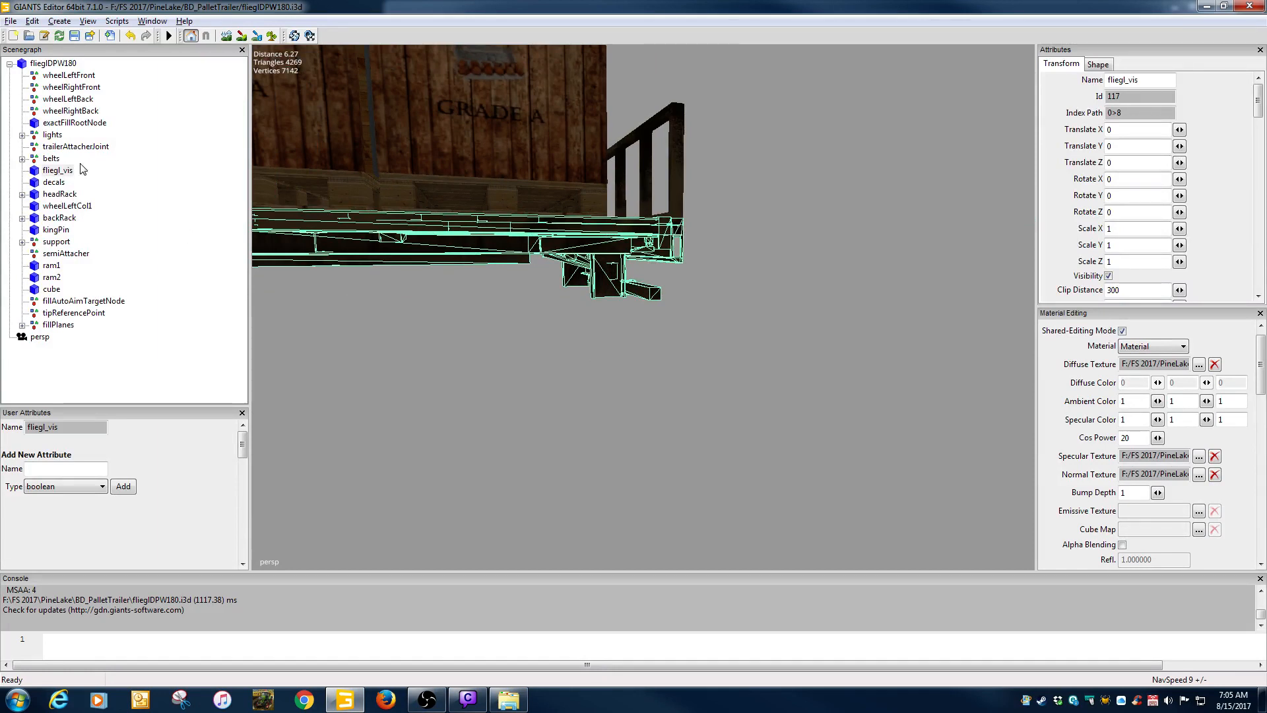
pyautogui.click(58, 173)
pyautogui.click(10, 20)
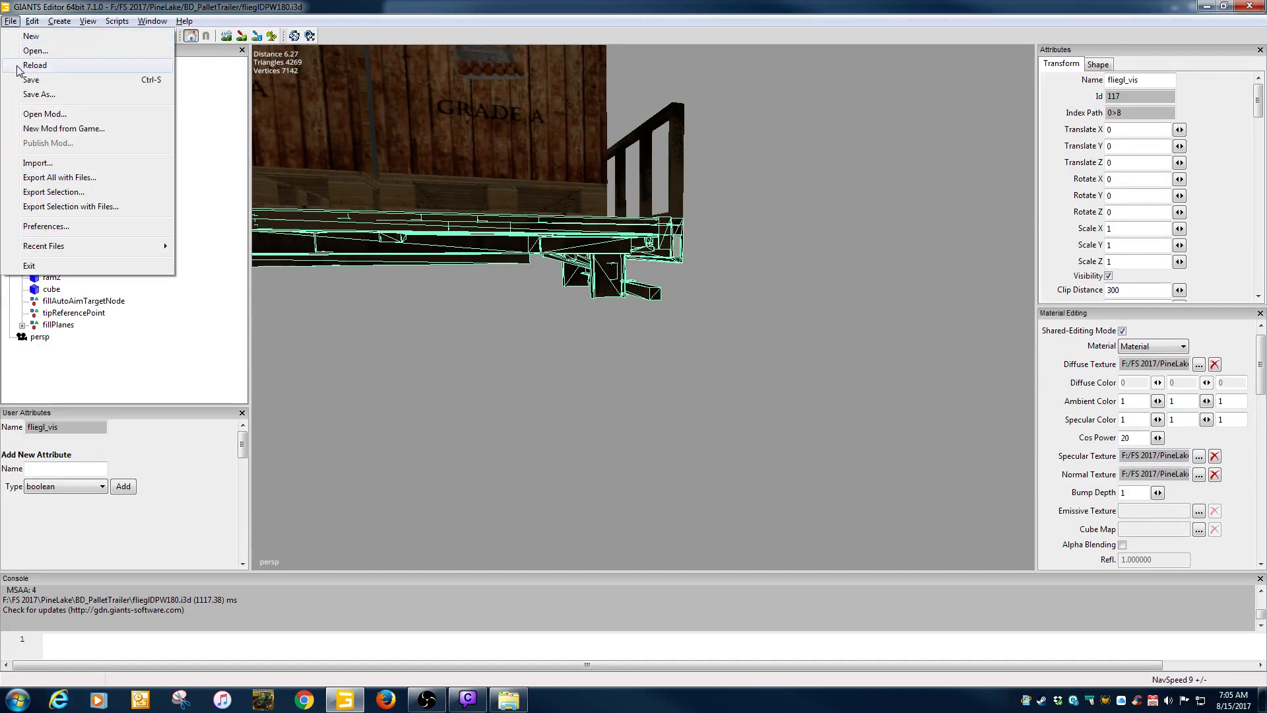
pyautogui.click(37, 193)
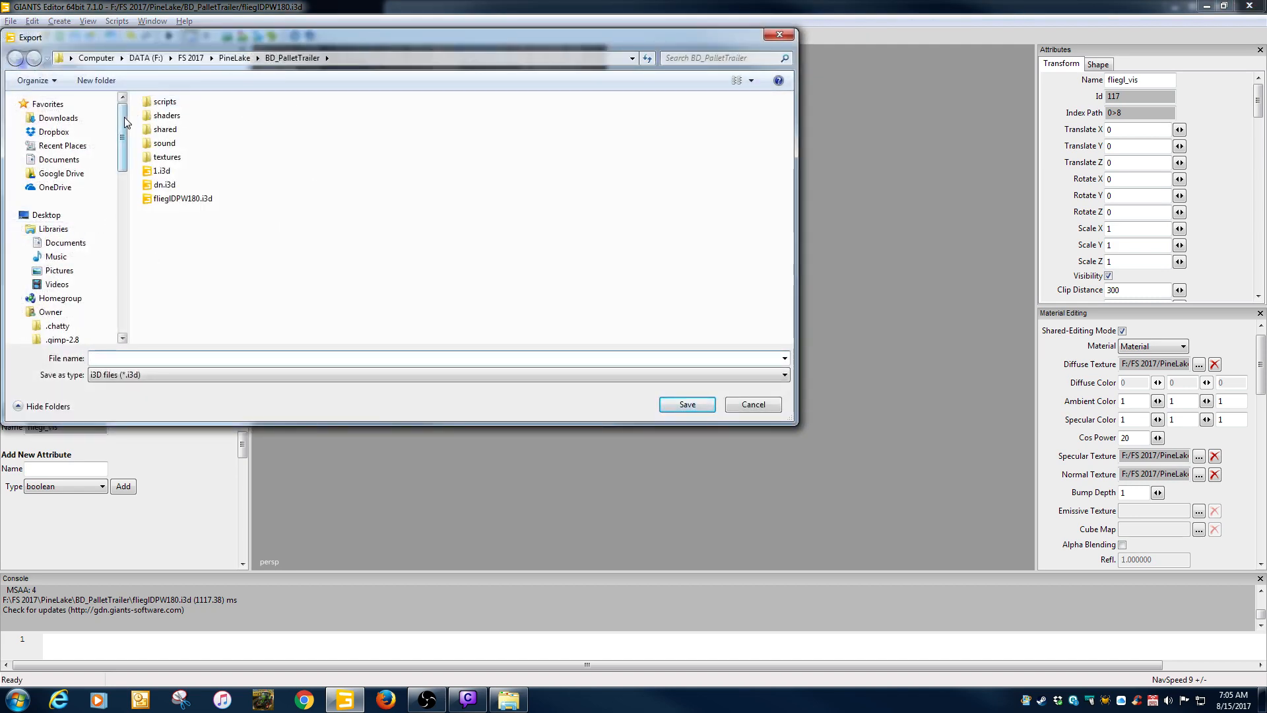
# Create a folder named tutorial inside the blender folder on DATA (F:) and export the selection there as an i3D file named vis
pyautogui.click(146, 58)
pyautogui.doubleClick(161, 133)
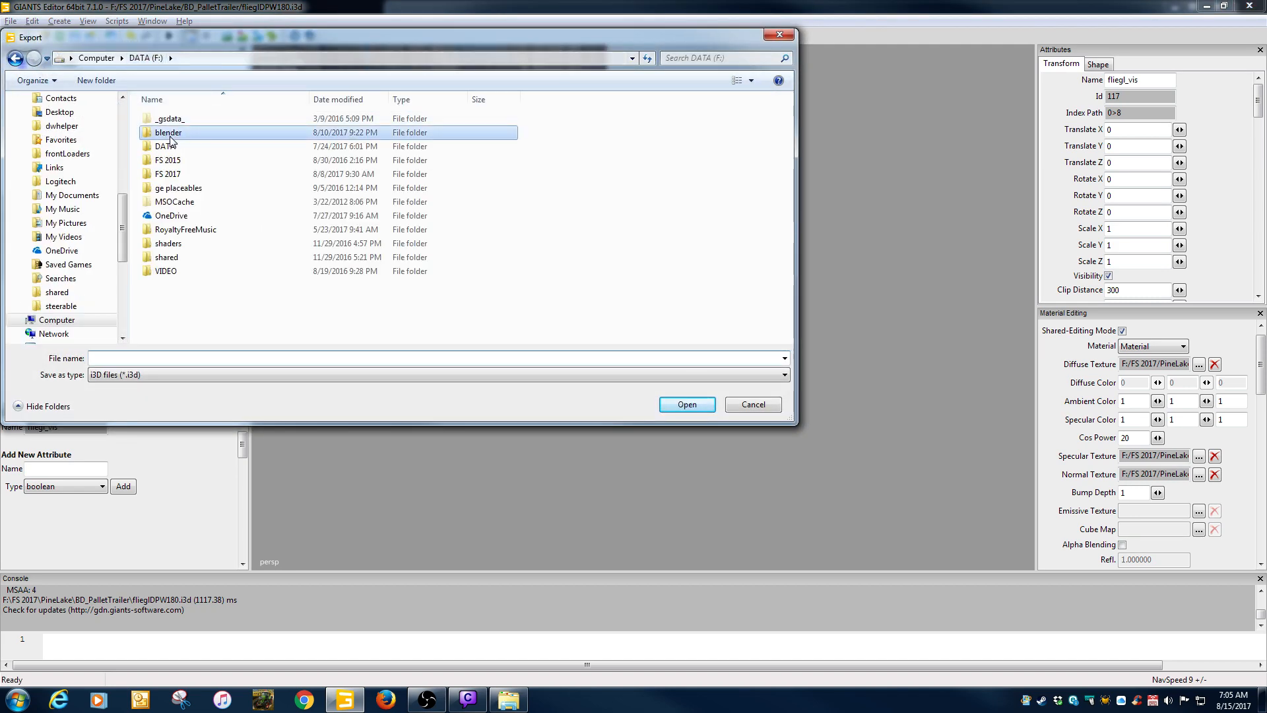
pyautogui.click(96, 80)
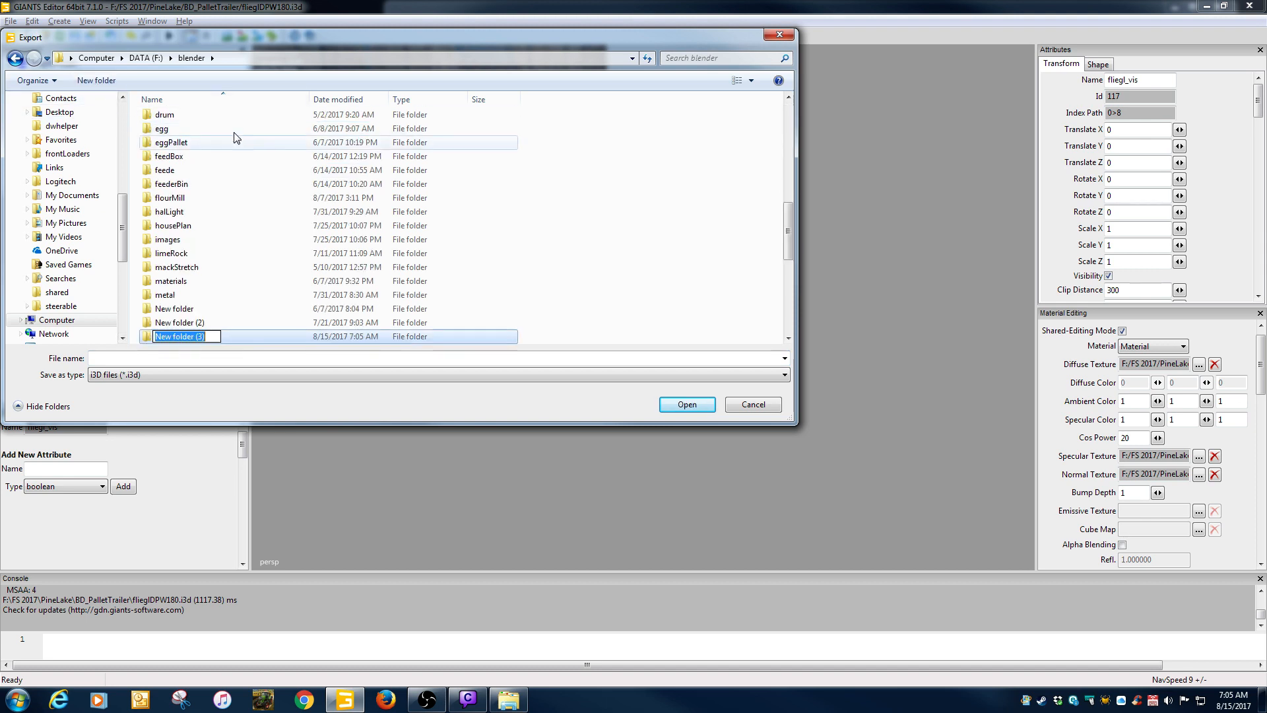
pyautogui.write('ttut')
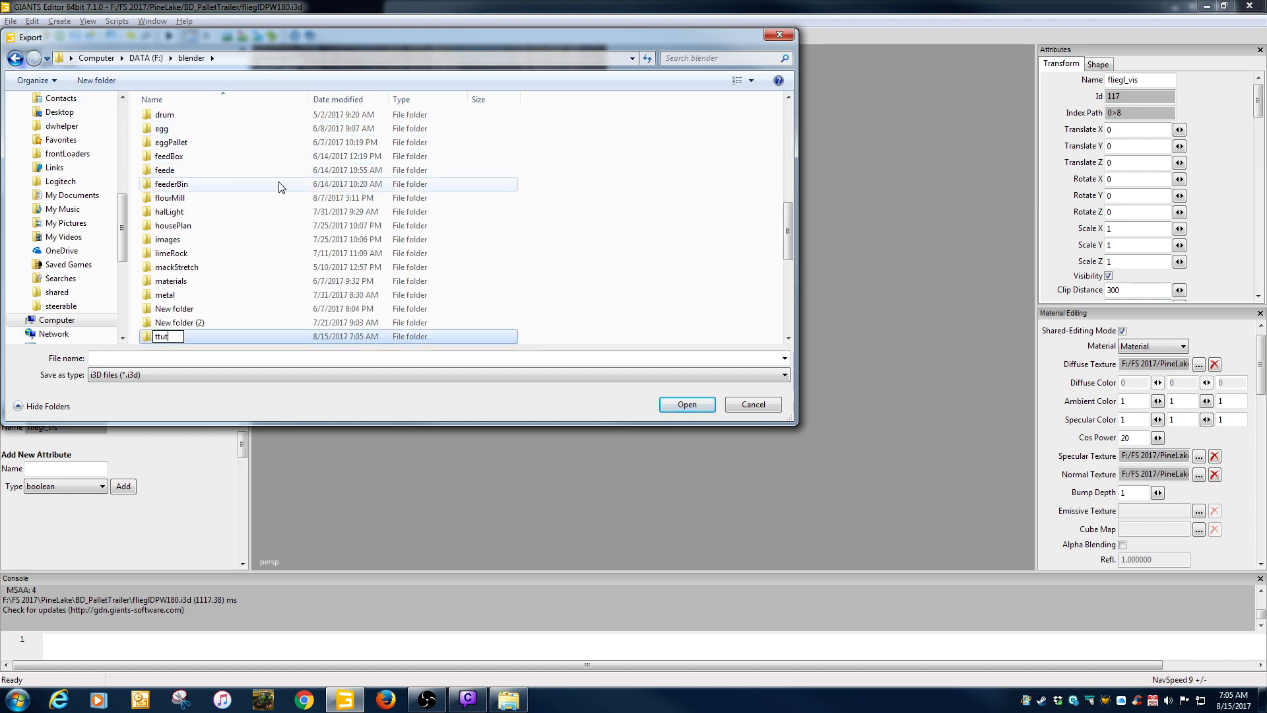
pyautogui.press('BackSpace')
pyautogui.press('BackSpace')
pyautogui.press('BackSpace')
pyautogui.write('utorioa')
pyautogui.press('BackSpace')
pyautogui.press('BackSpace')
pyautogui.write('al')
pyautogui.press('Return')
pyautogui.press('Return')
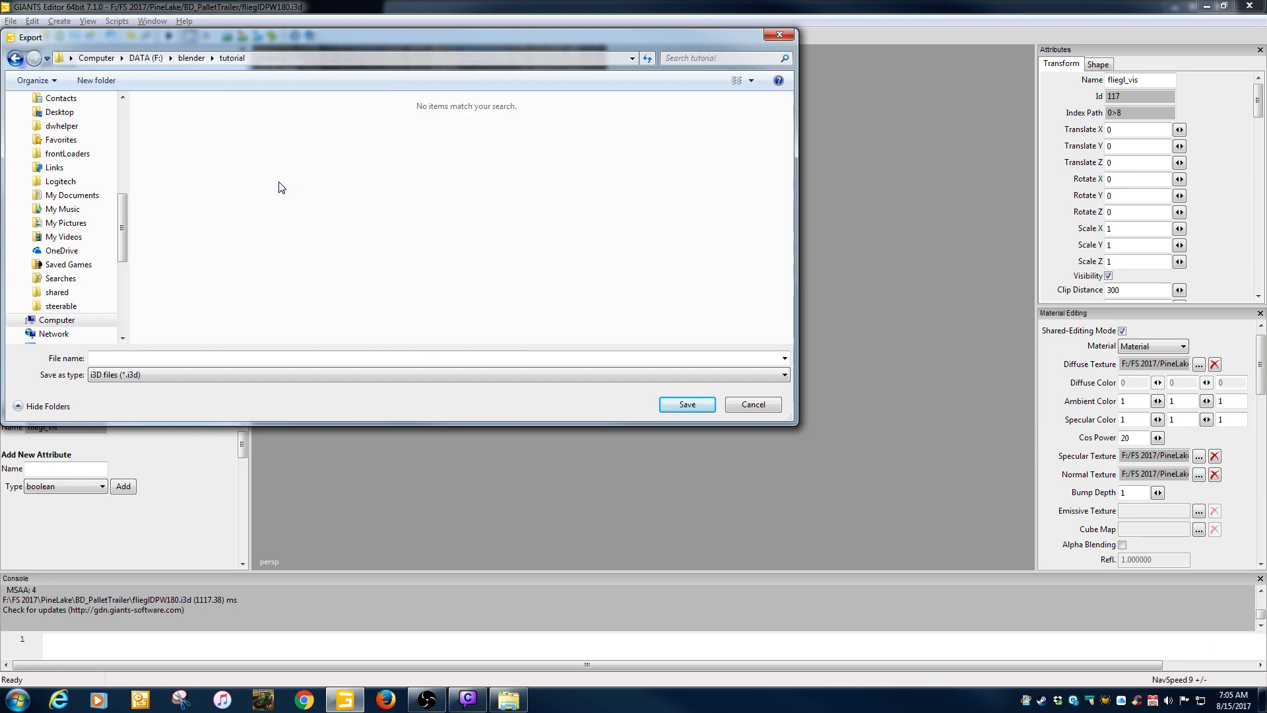
pyautogui.write('vis')
pyautogui.press('Return')
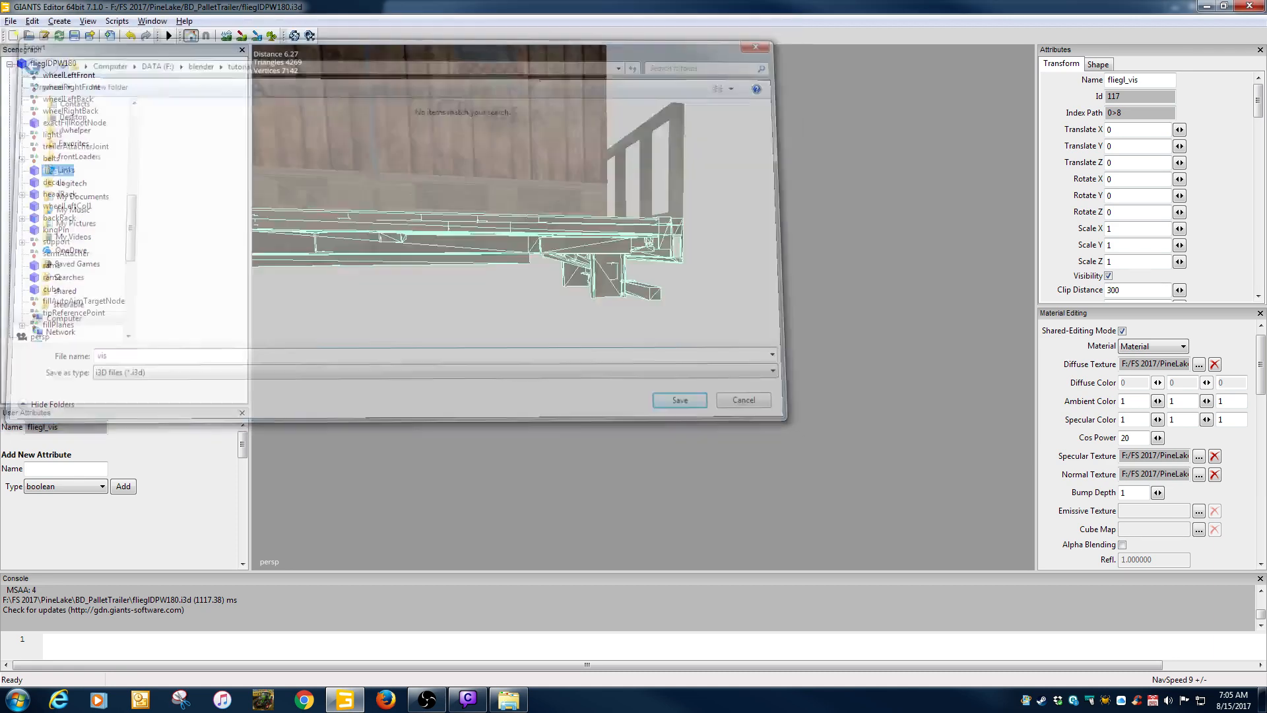
# Export the fliegl_vis selection to the tutorial folder as a Wavefront OBJ named vis, and close the editor without saving the scene
pyautogui.click(11, 21)
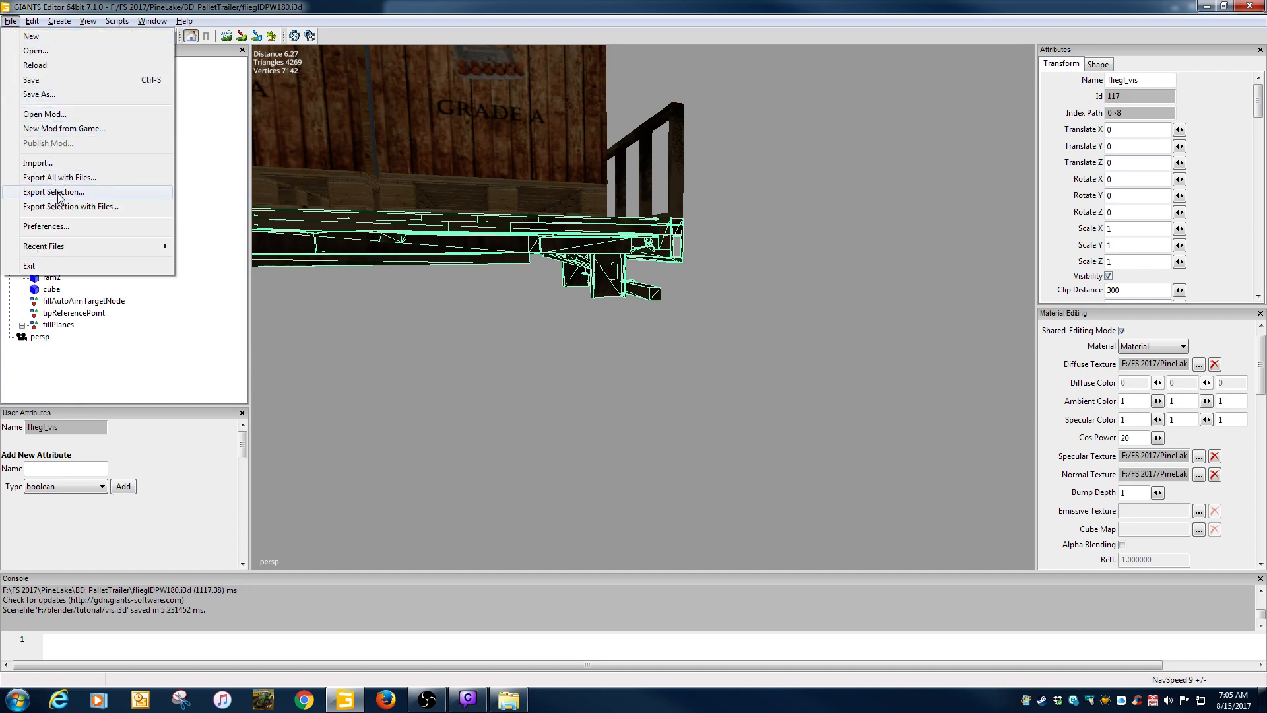
pyautogui.click(53, 194)
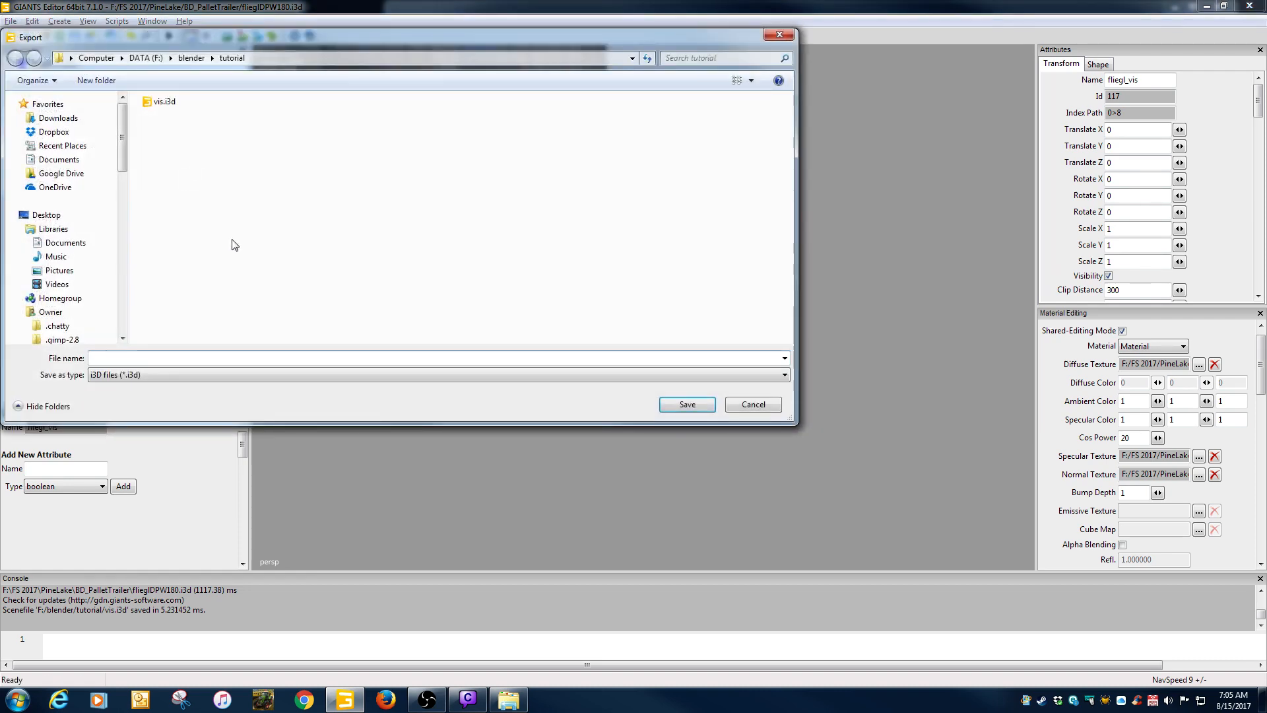
pyautogui.click(149, 373)
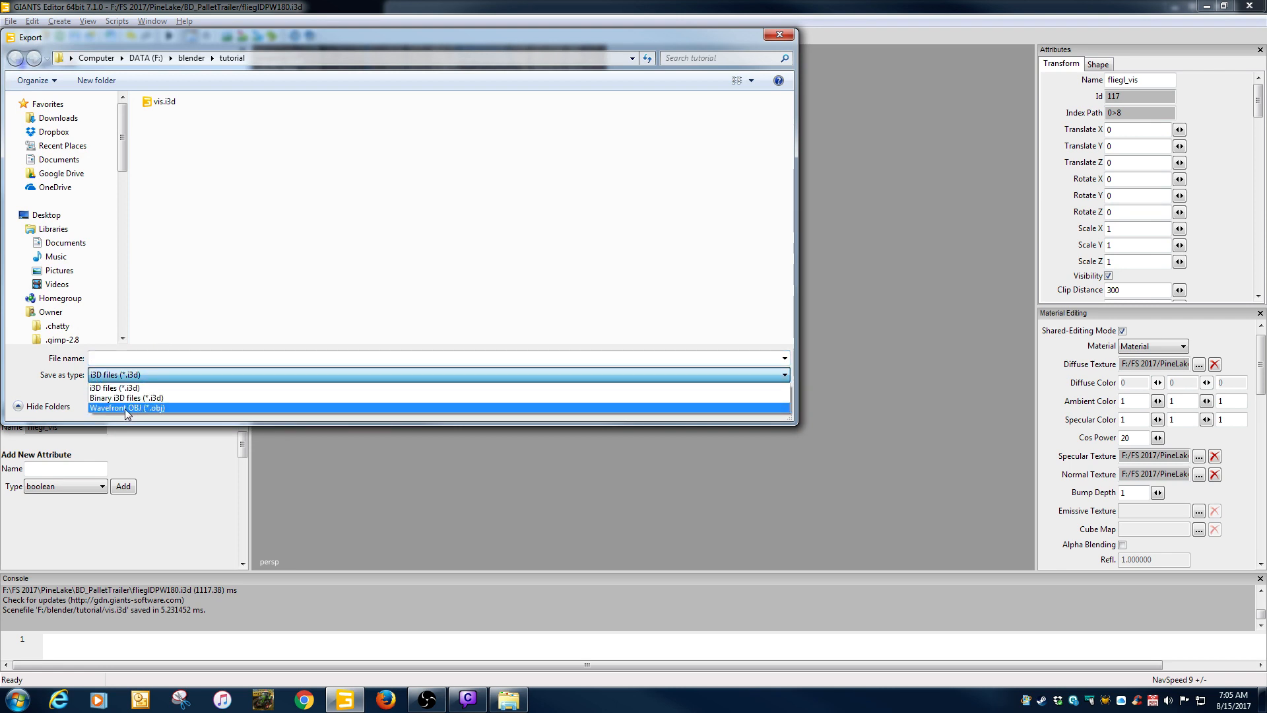
pyautogui.click(130, 409)
pyautogui.click(138, 360)
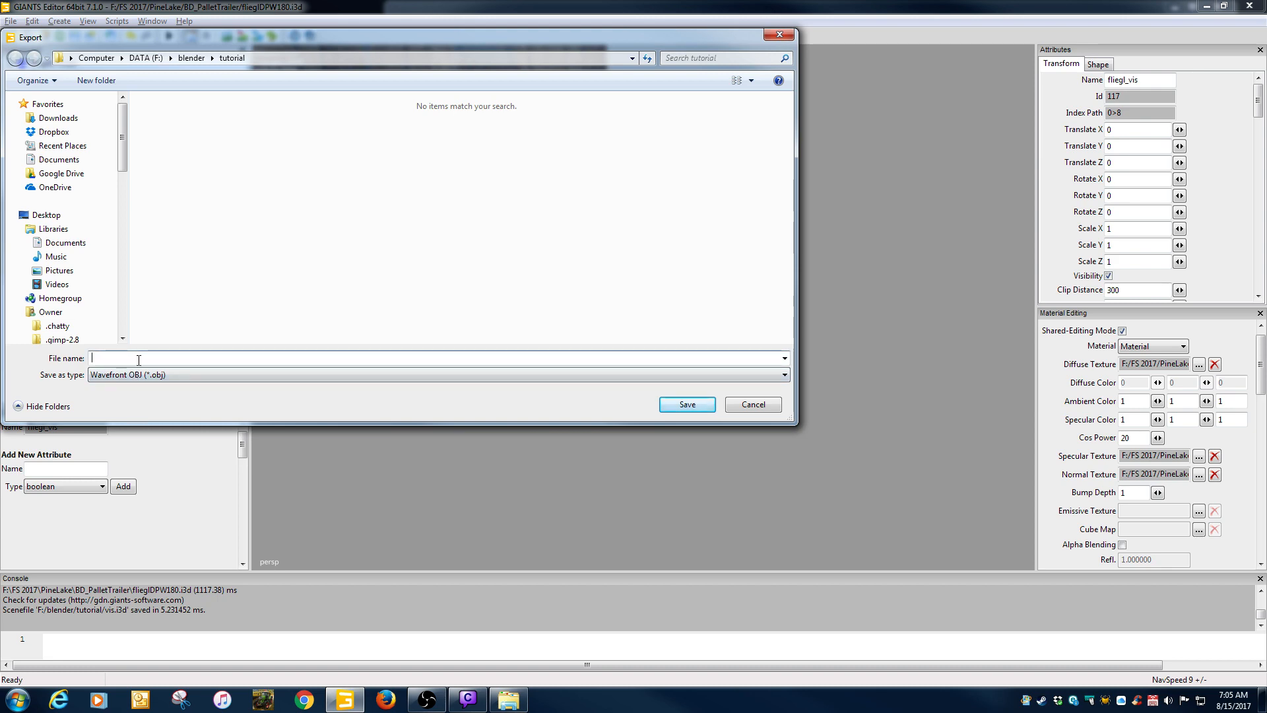
pyautogui.write('vis')
pyautogui.press('Return')
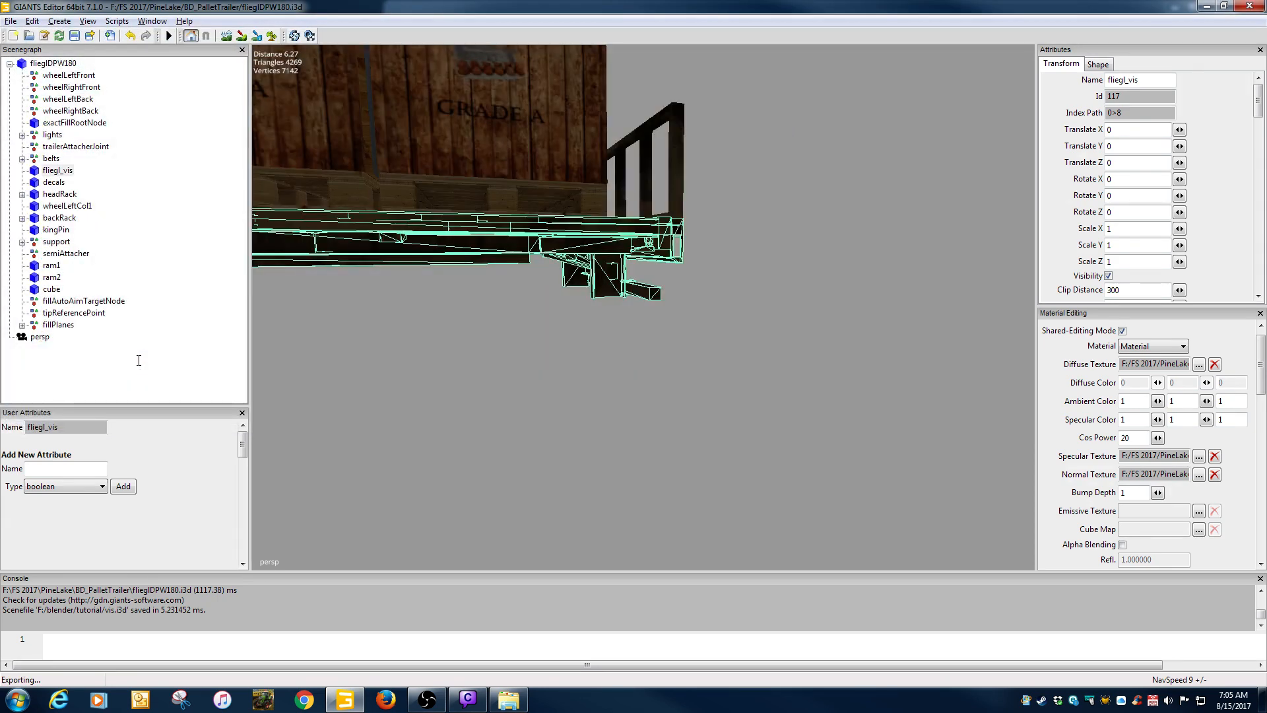
pyautogui.click(1248, 10)
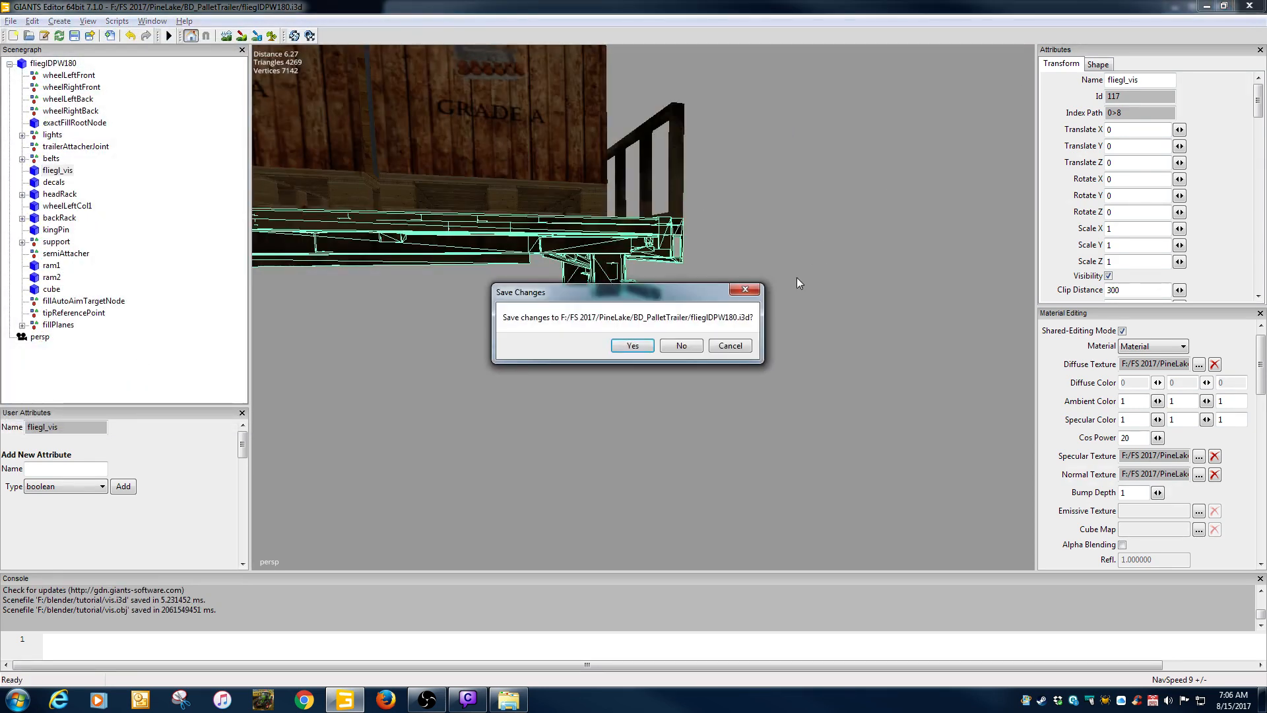
pyautogui.click(693, 347)
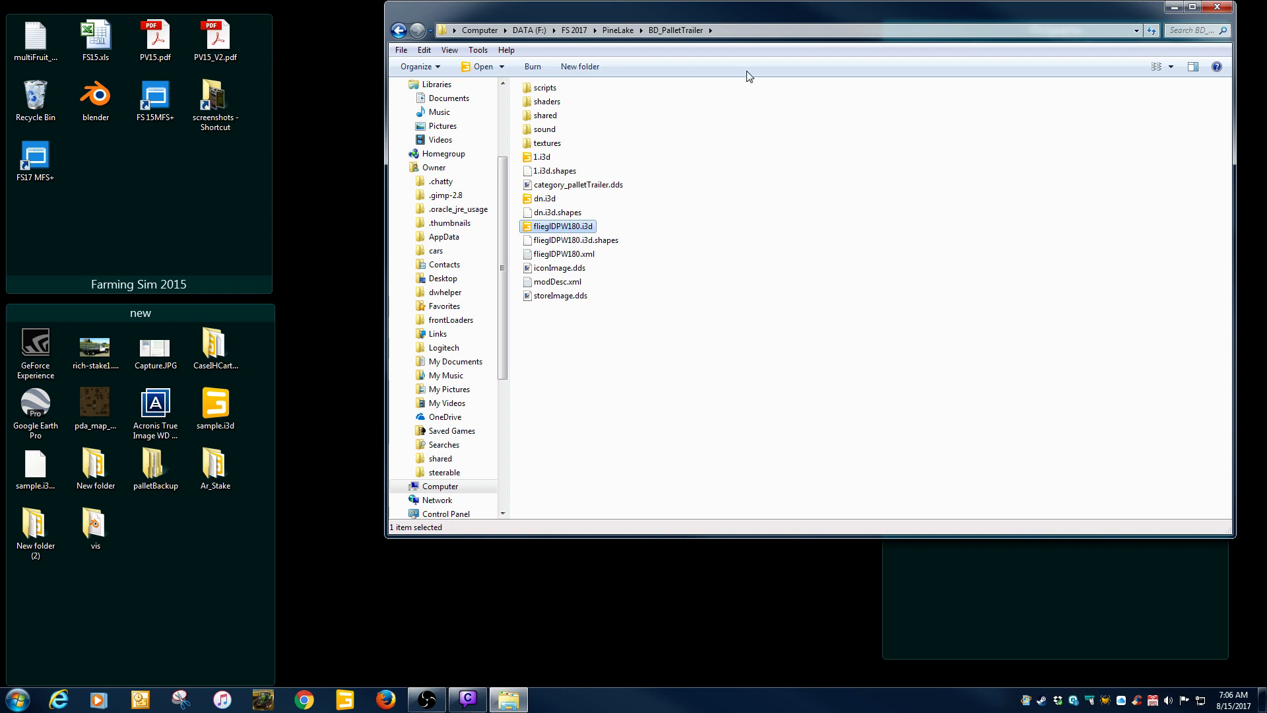
# Copy flieglDPW180_diffuse.dds from the BD_PalletTrailer textures folder and close the file window
pyautogui.moveTo(766, 14); pyautogui.dragTo(731, 19)
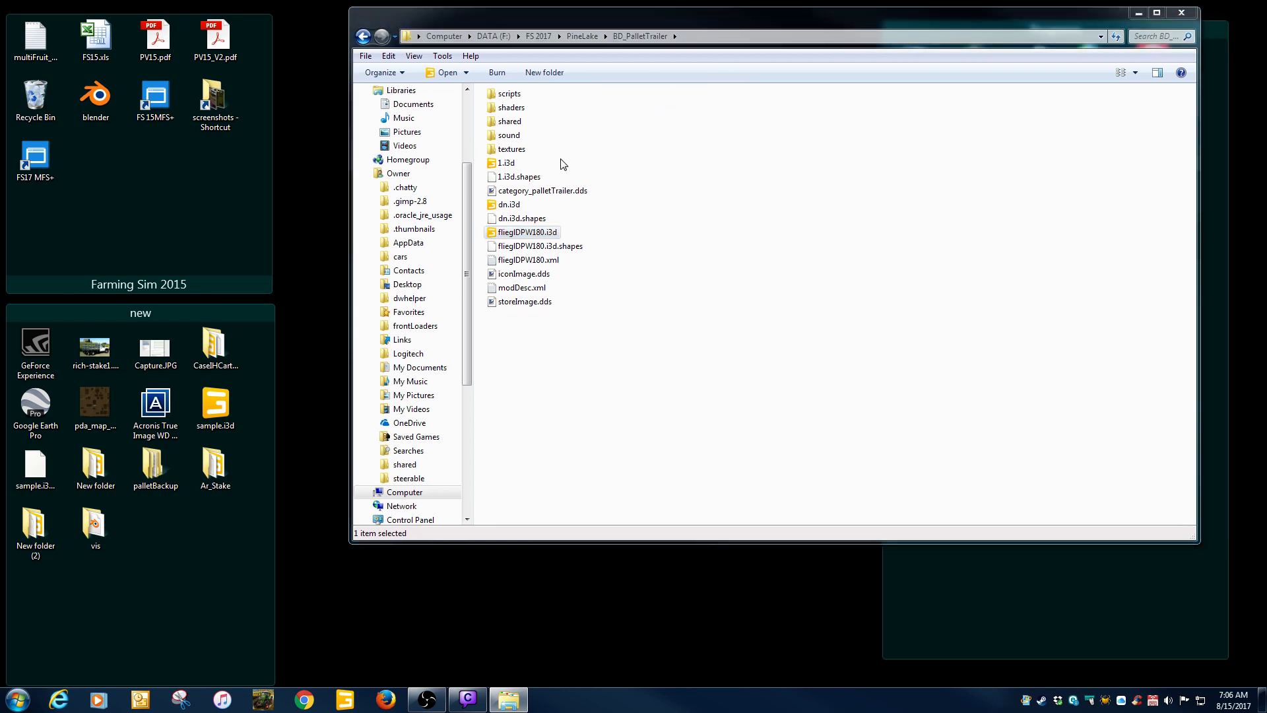
pyautogui.click(521, 150)
pyautogui.doubleClick(521, 151)
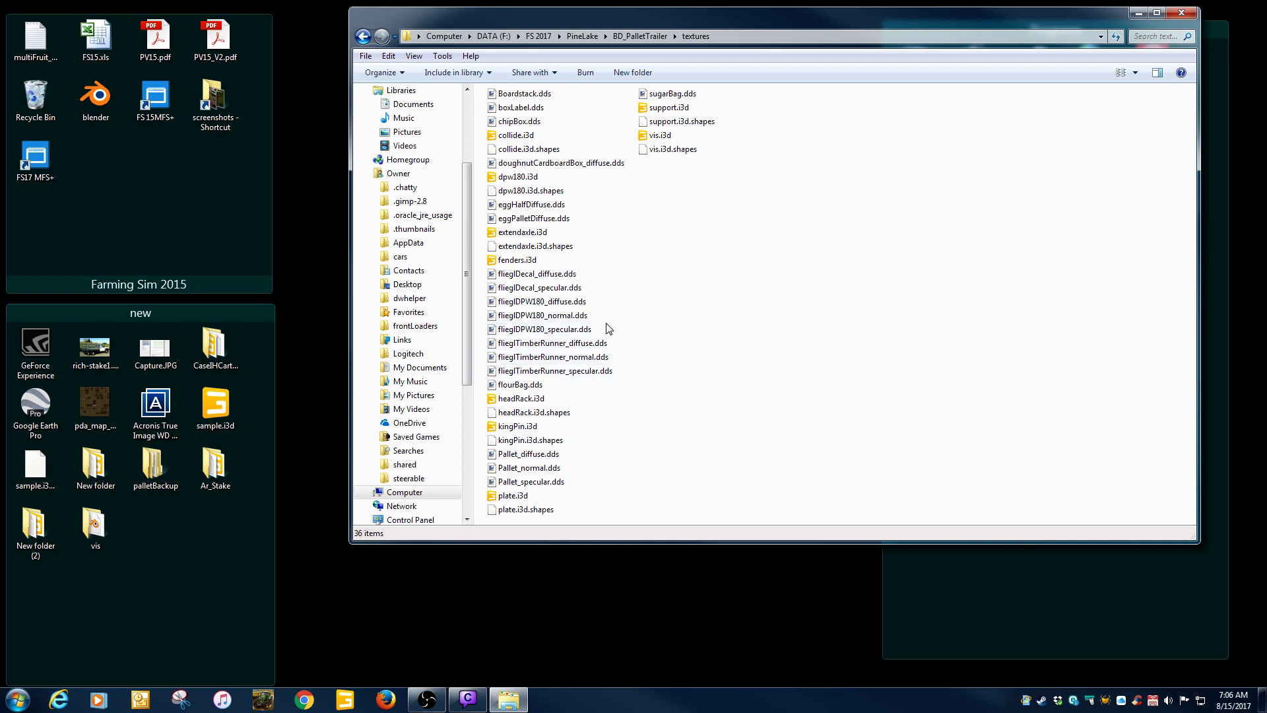
pyautogui.click(539, 303)
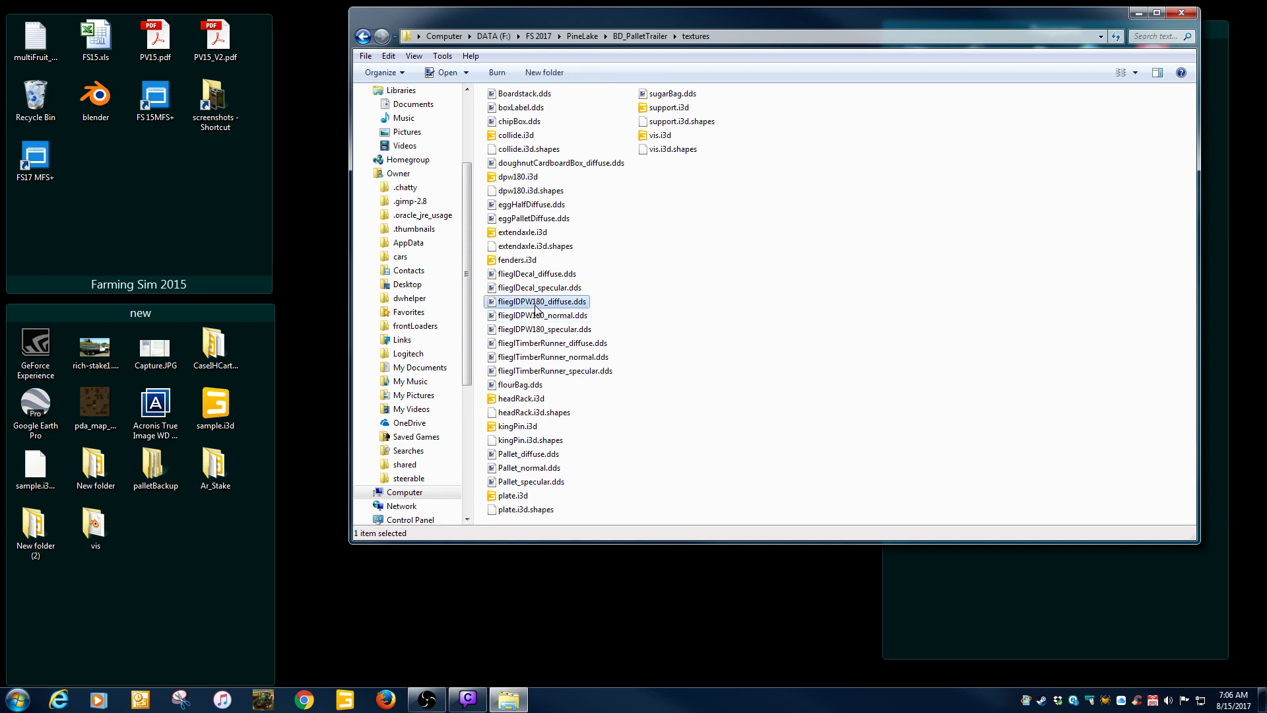
pyautogui.rightClick(534, 304)
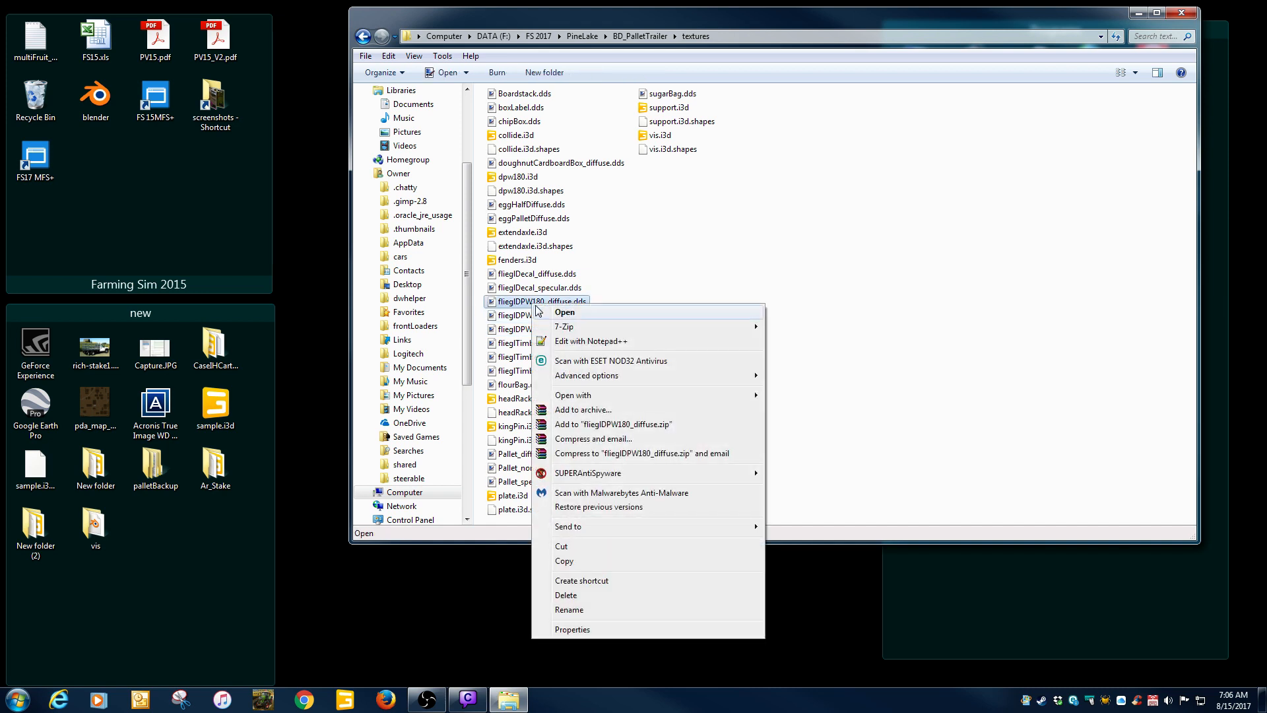
pyautogui.click(581, 562)
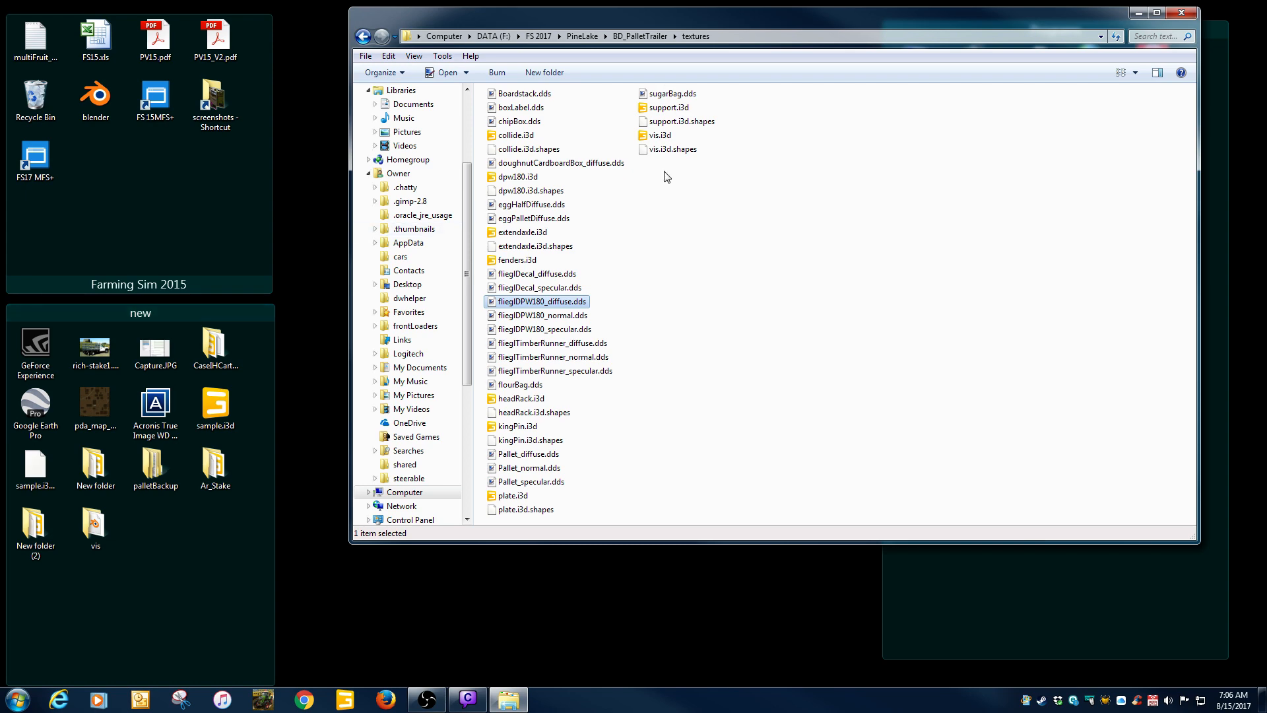
pyautogui.click(1181, 13)
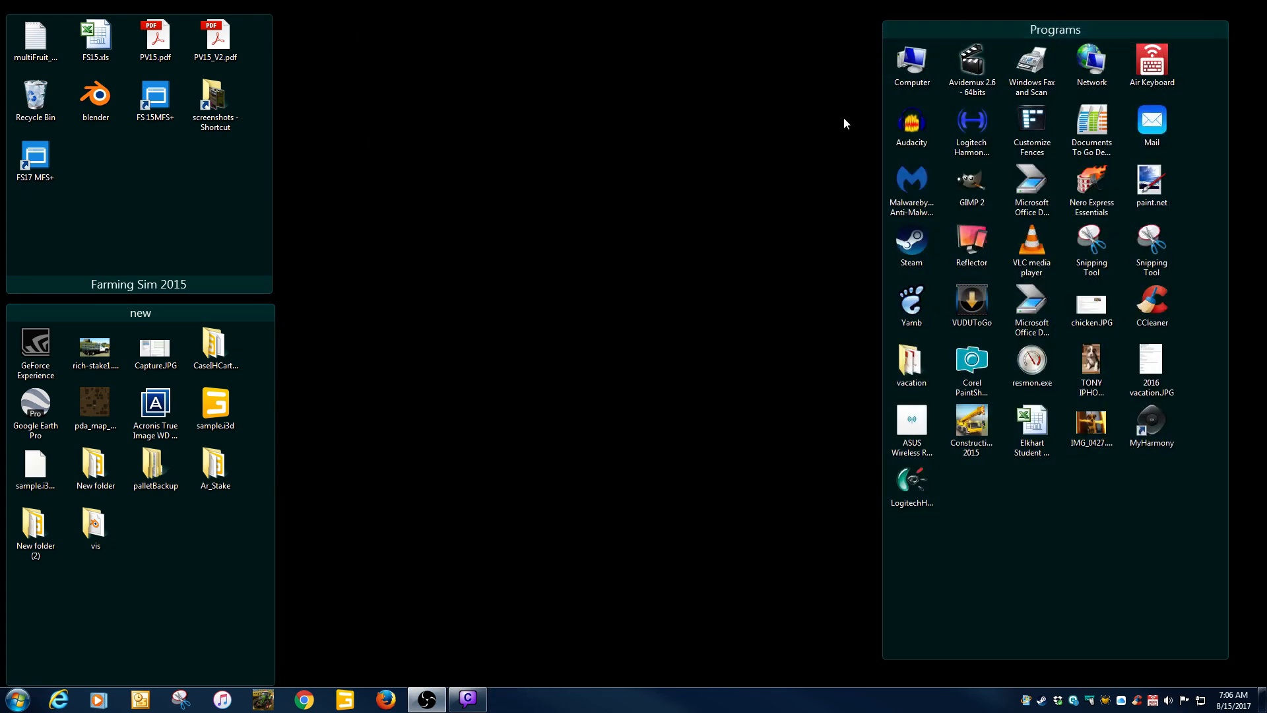
# Paste the copied diffuse texture into the blender\tutorial folder on DATA (F:)
pyautogui.doubleClick(911, 77)
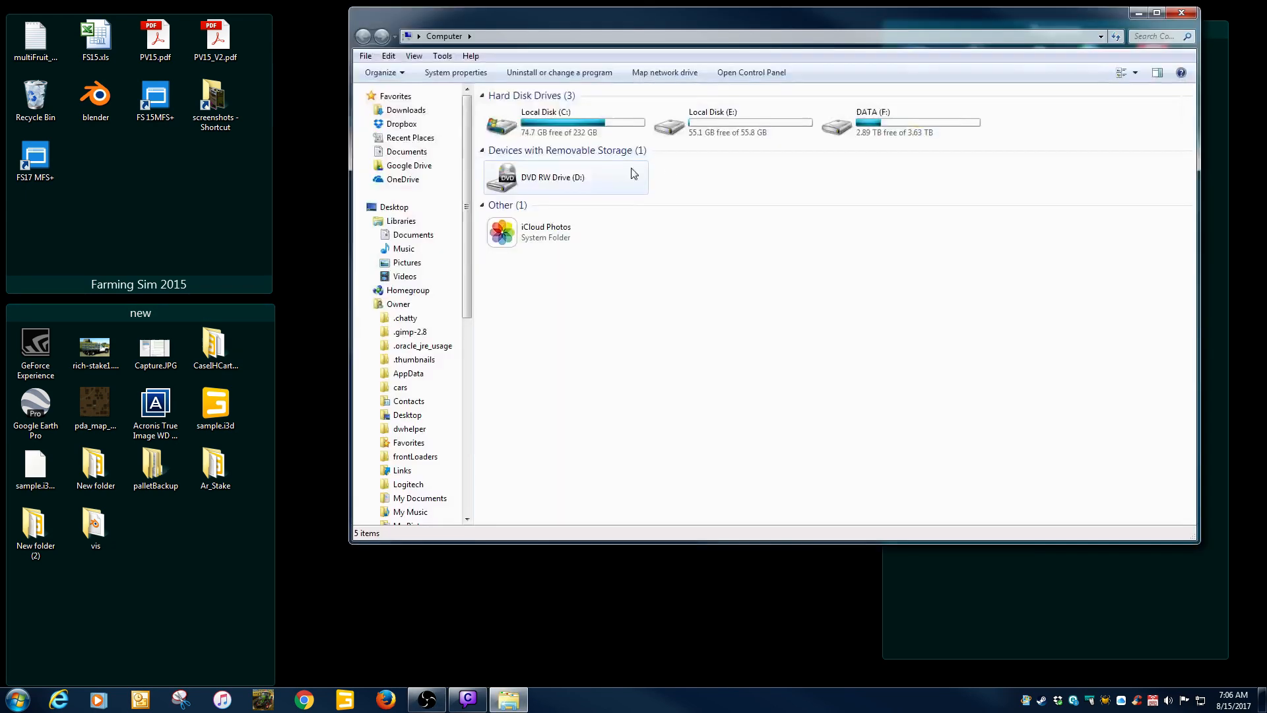
pyautogui.doubleClick(836, 135)
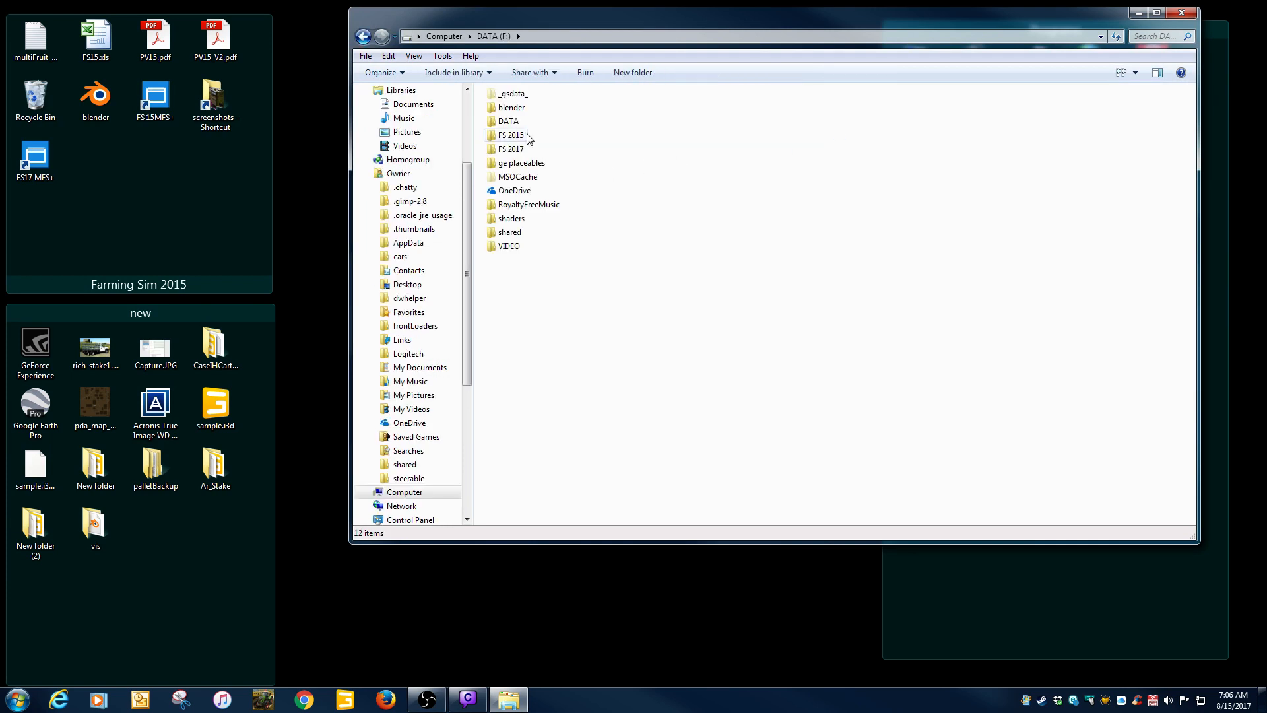
pyautogui.doubleClick(510, 106)
pyautogui.click(690, 94)
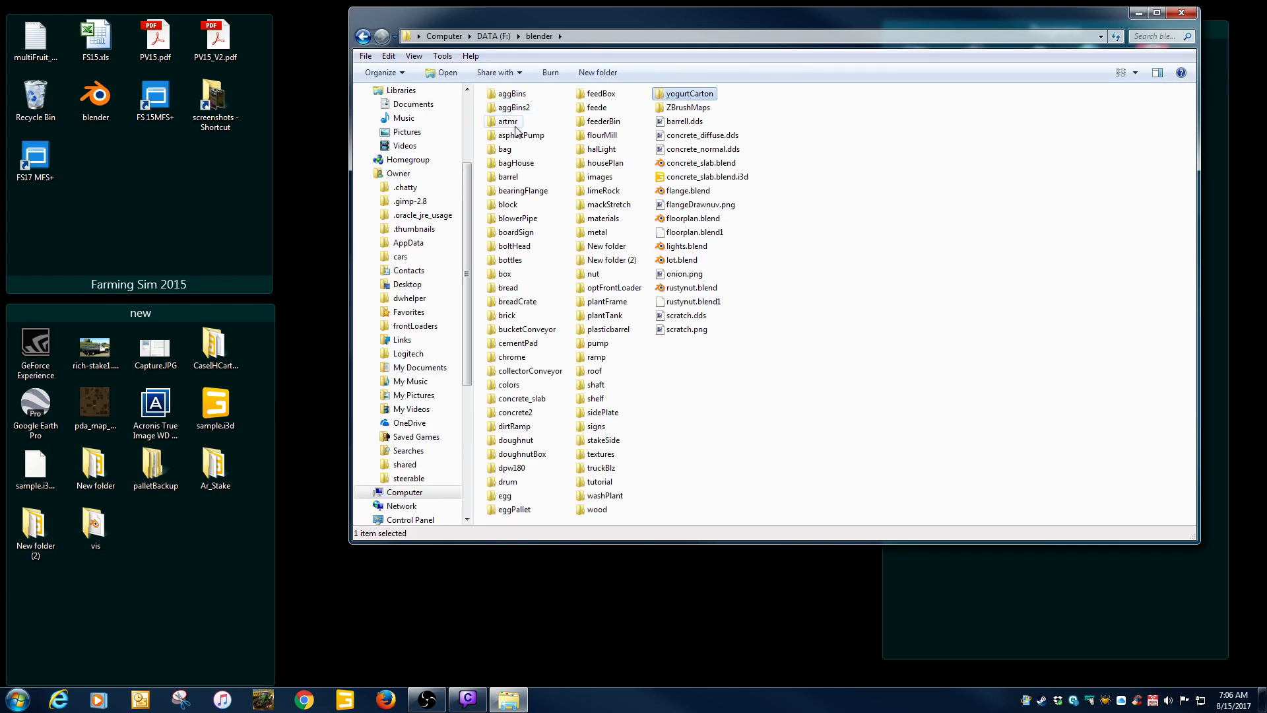
pyautogui.press('t')
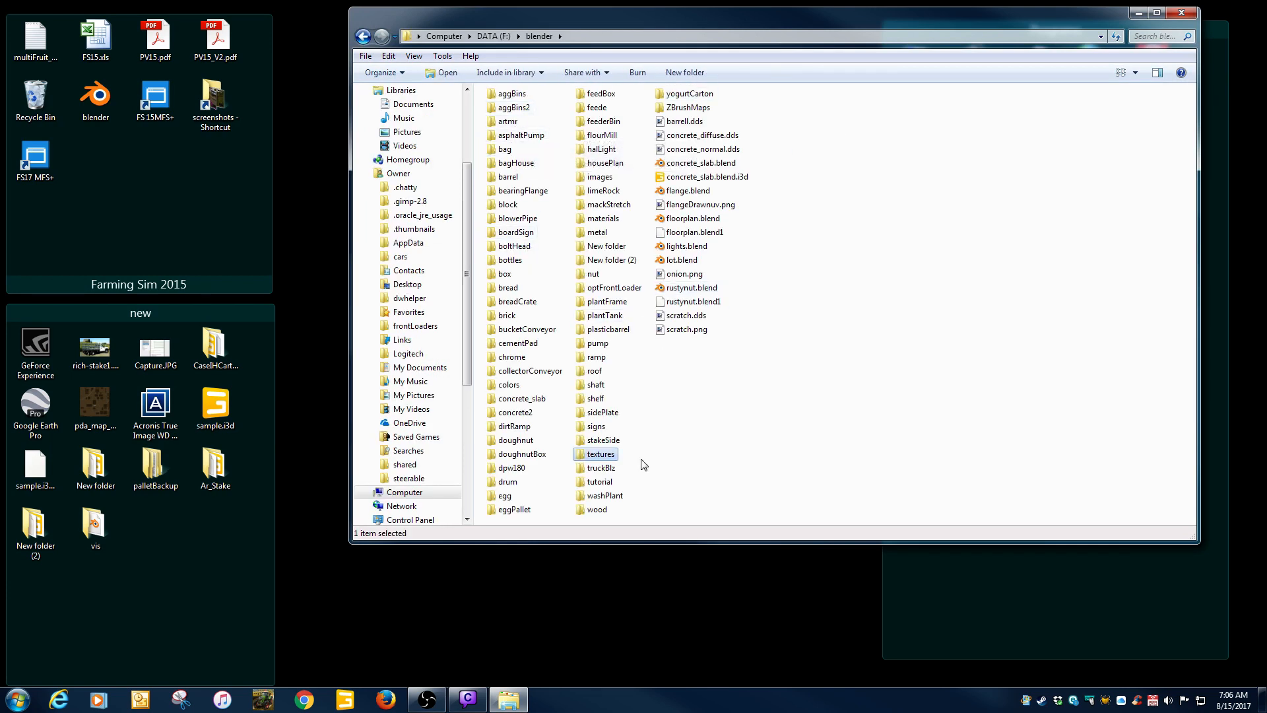
pyautogui.doubleClick(610, 483)
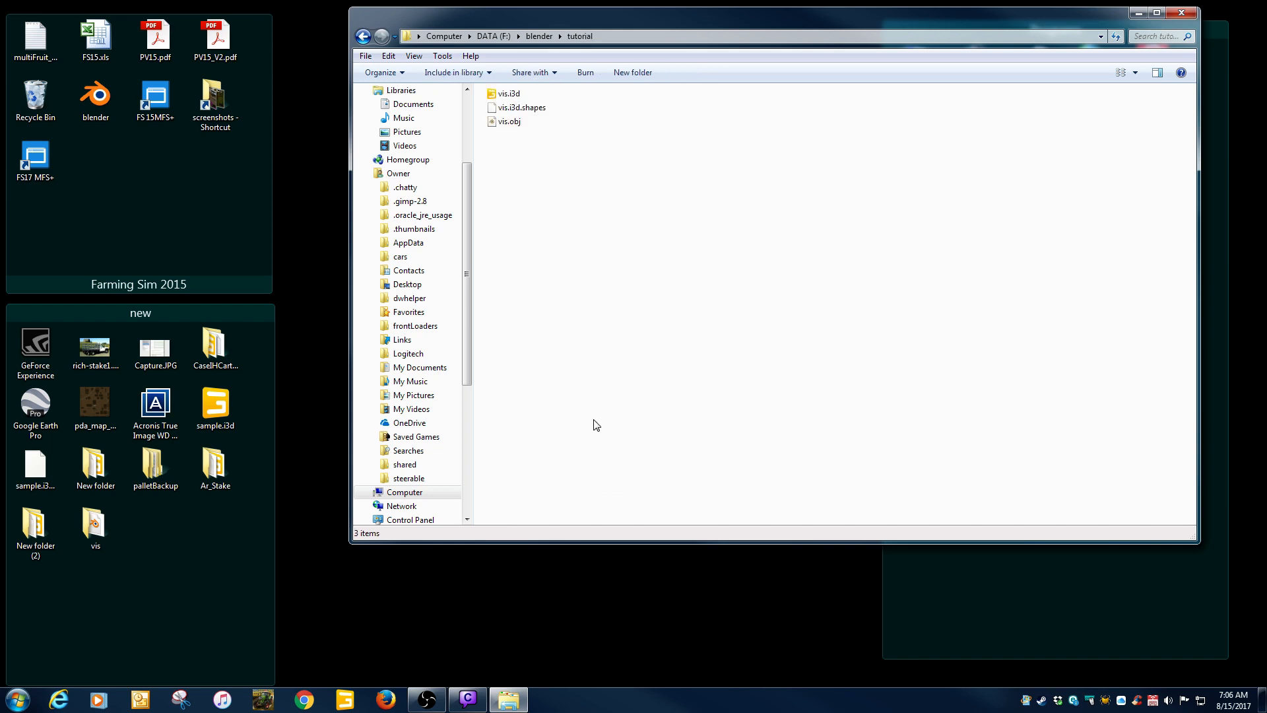
pyautogui.rightClick(593, 421)
pyautogui.click(644, 511)
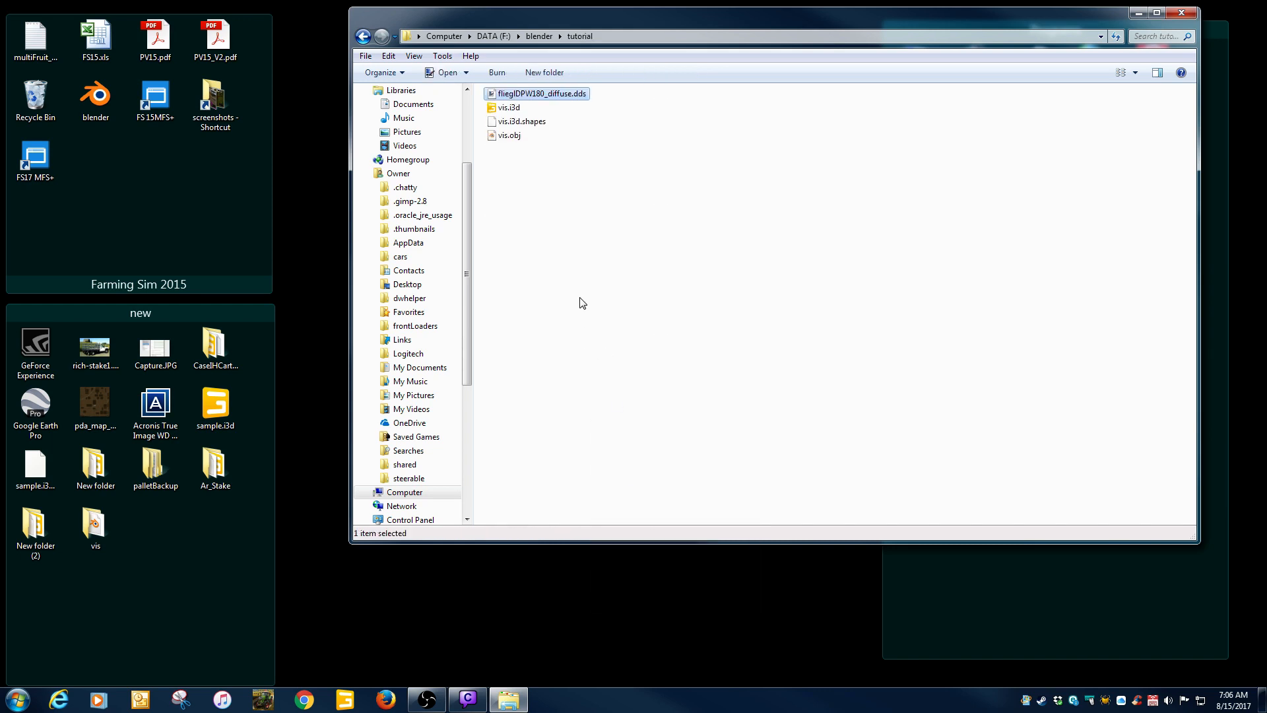
# Delete vis.i3d and vis.i3d.shapes from the tutorial folder, check the remaining texture and OBJ files, and close the window
pyautogui.click(510, 110)
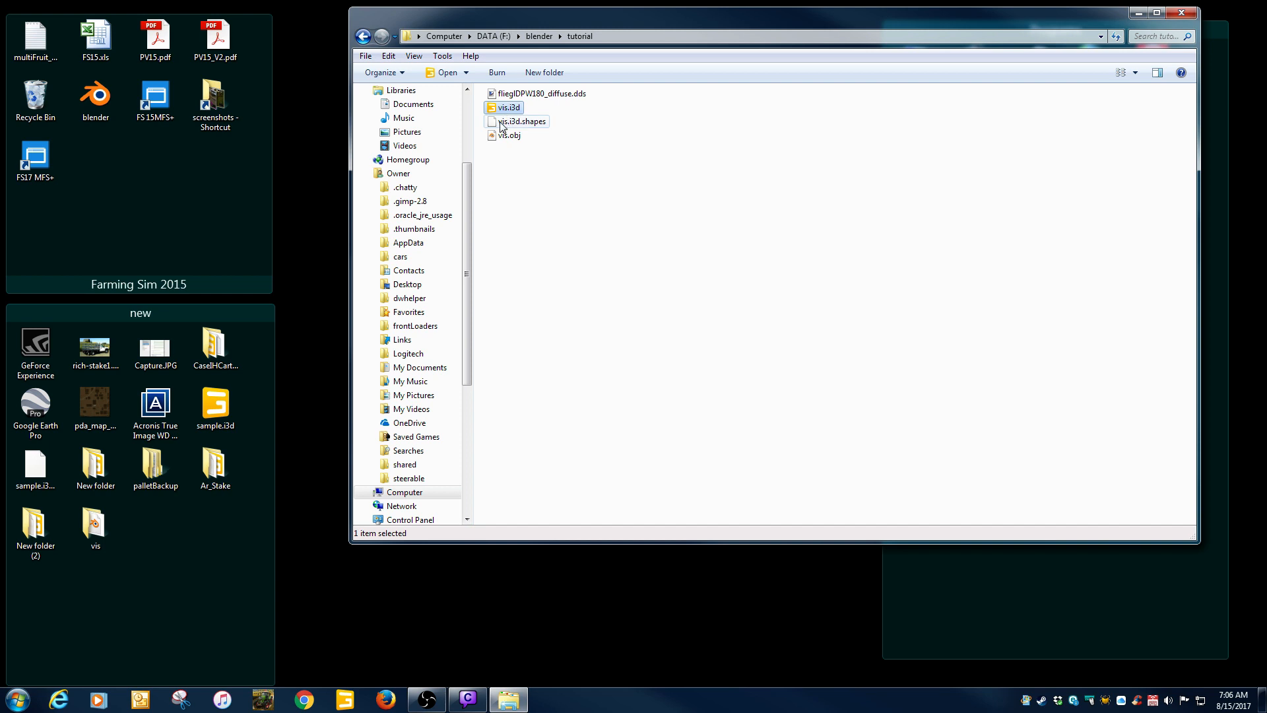
pyautogui.keyDown('ctrl'); pyautogui.click(500, 123); pyautogui.keyUp('ctrl')
pyautogui.press('Delete')
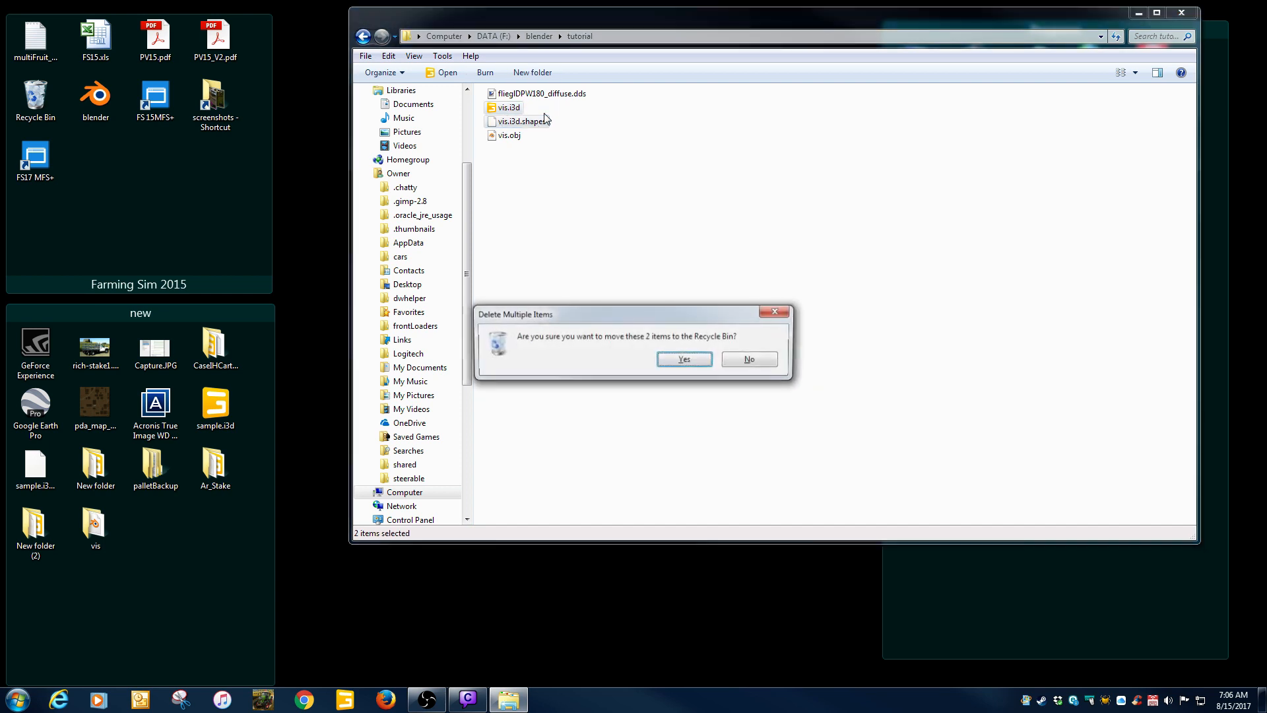
pyautogui.click(683, 360)
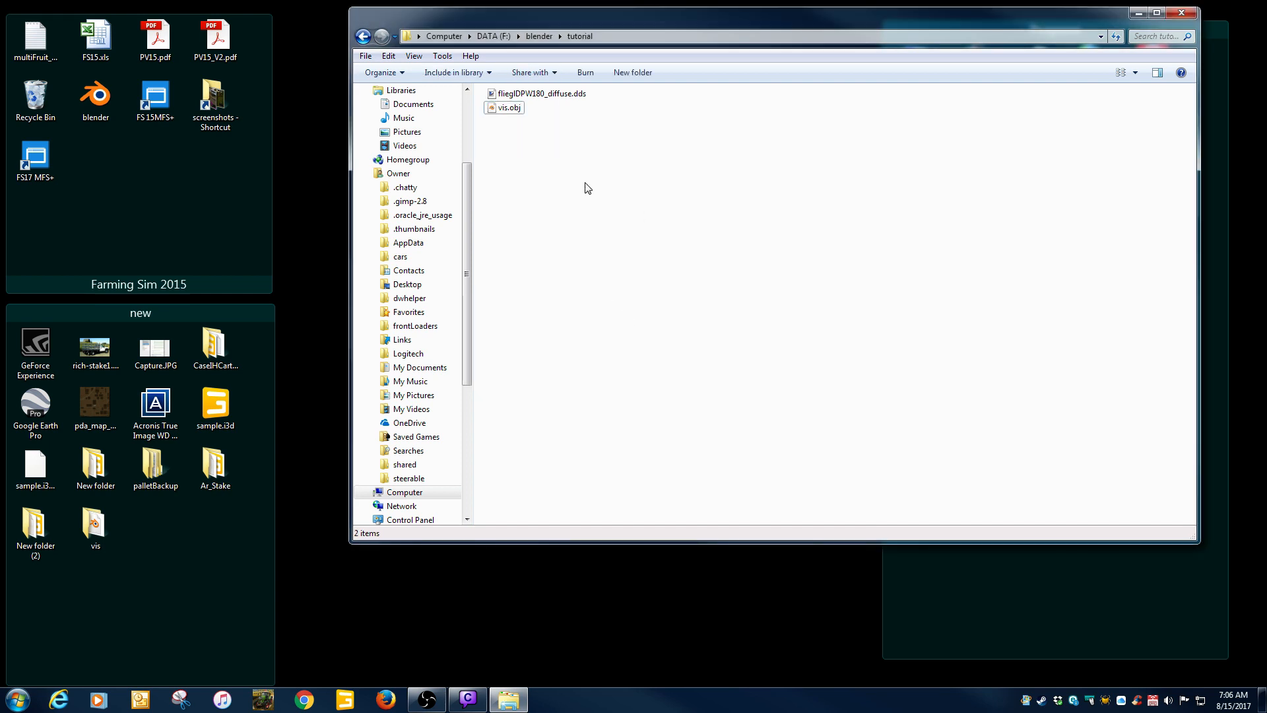
pyautogui.click(554, 94)
pyautogui.click(515, 110)
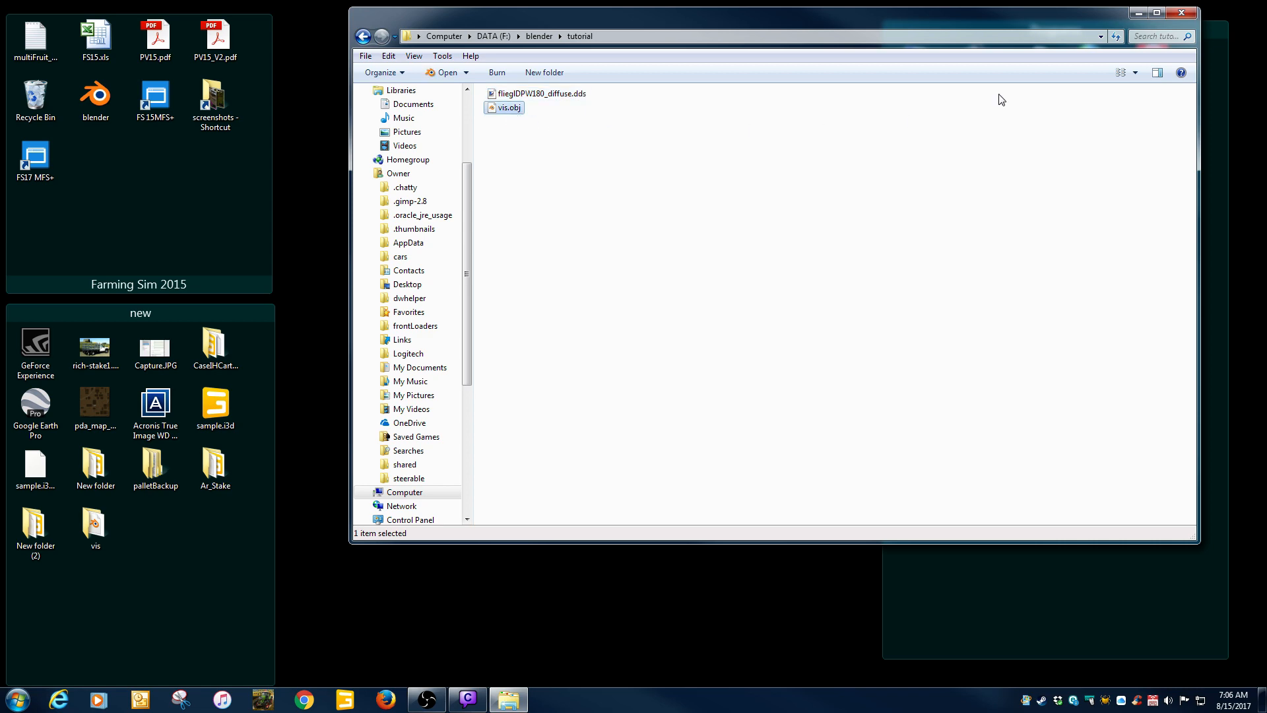
pyautogui.click(1179, 15)
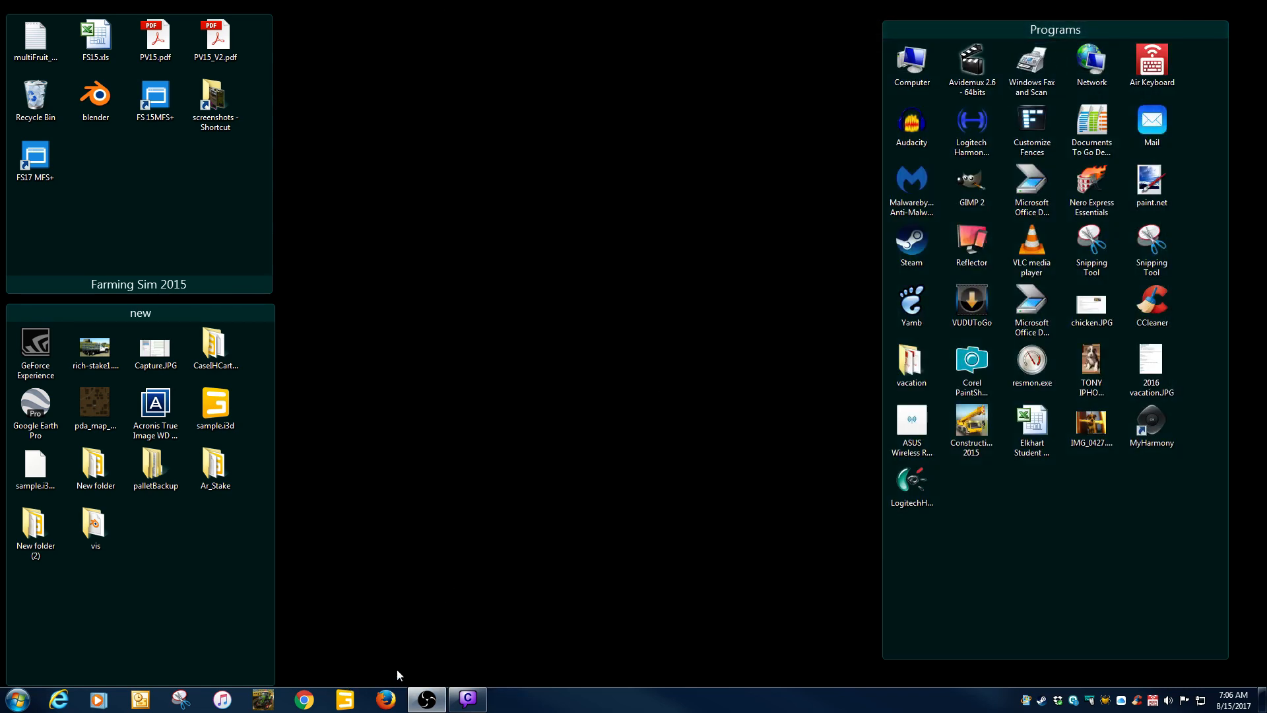
# Launch Blender from the desktop and dismiss its splash screen to reach the empty scene
pyautogui.doubleClick(96, 100)
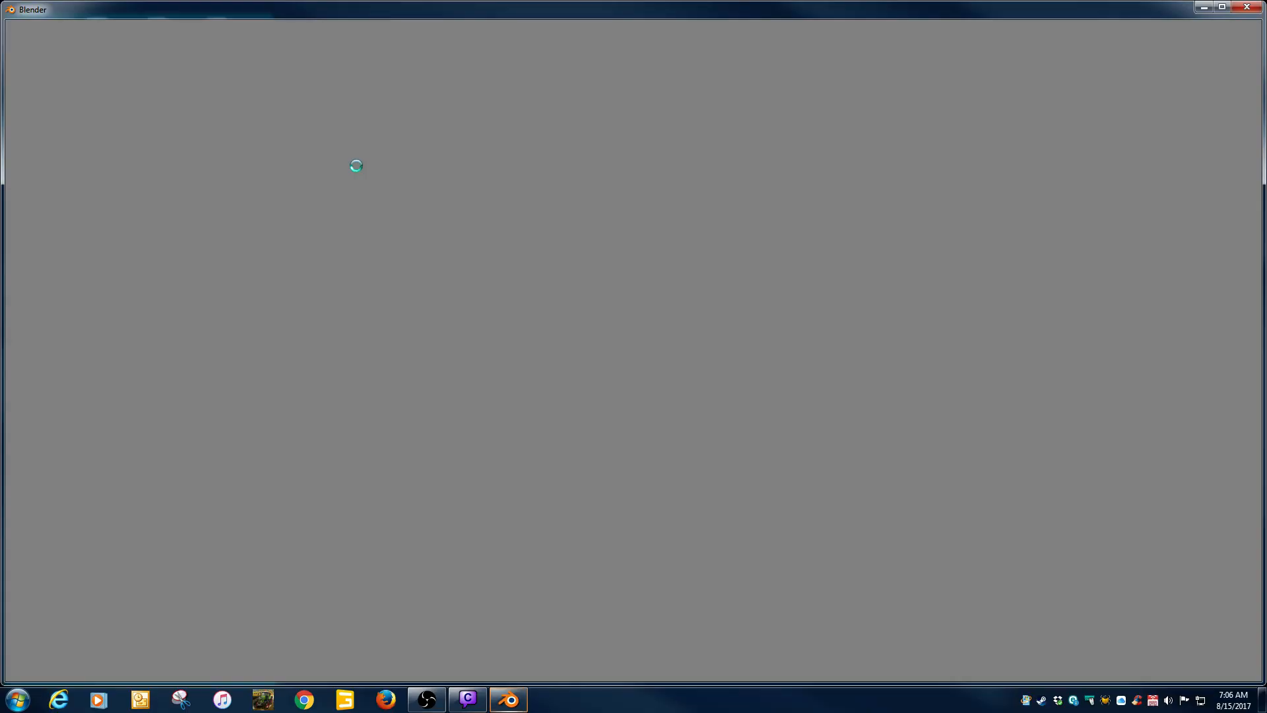
pyautogui.click(320, 292)
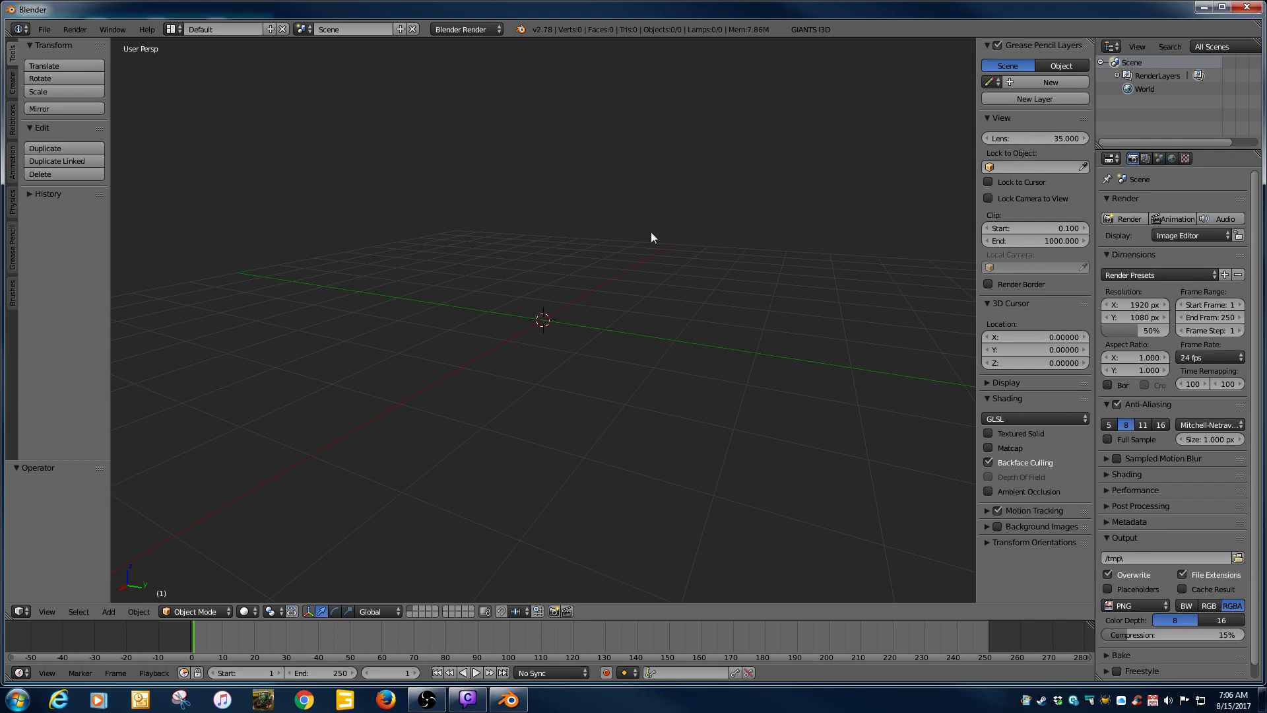
pyautogui.moveTo(658, 363); pyautogui.dragTo(580, 351, button='middle')
pyautogui.moveTo(441, 333)
pyautogui.mouseDown(button='middle')
pyautogui.moveTo(427, 334)
pyautogui.moveTo(503, 311)
pyautogui.moveTo(467, 339)
pyautogui.moveTo(543, 371)
pyautogui.moveTo(545, 354)
pyautogui.moveTo(445, 321)
pyautogui.mouseUp(button='middle')
# Review the mouse and input settings in Blender's user preferences and close them without changes
pyautogui.click(45, 30)
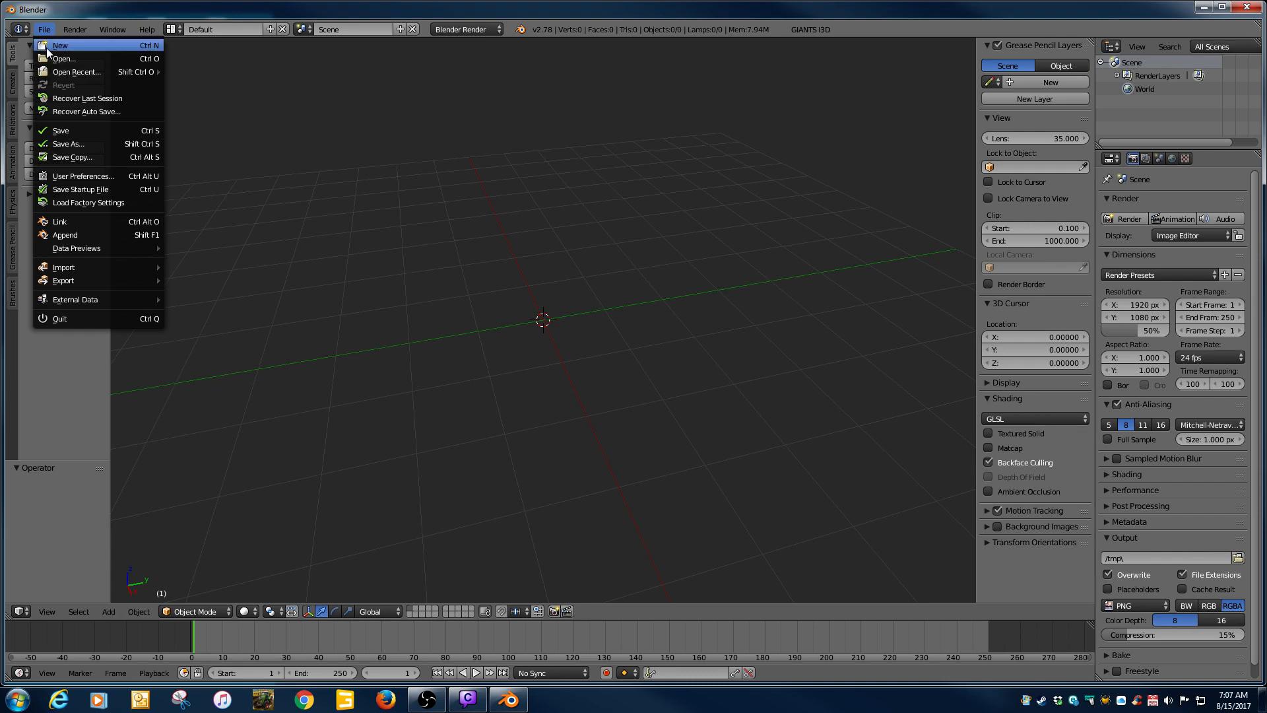
pyautogui.click(72, 176)
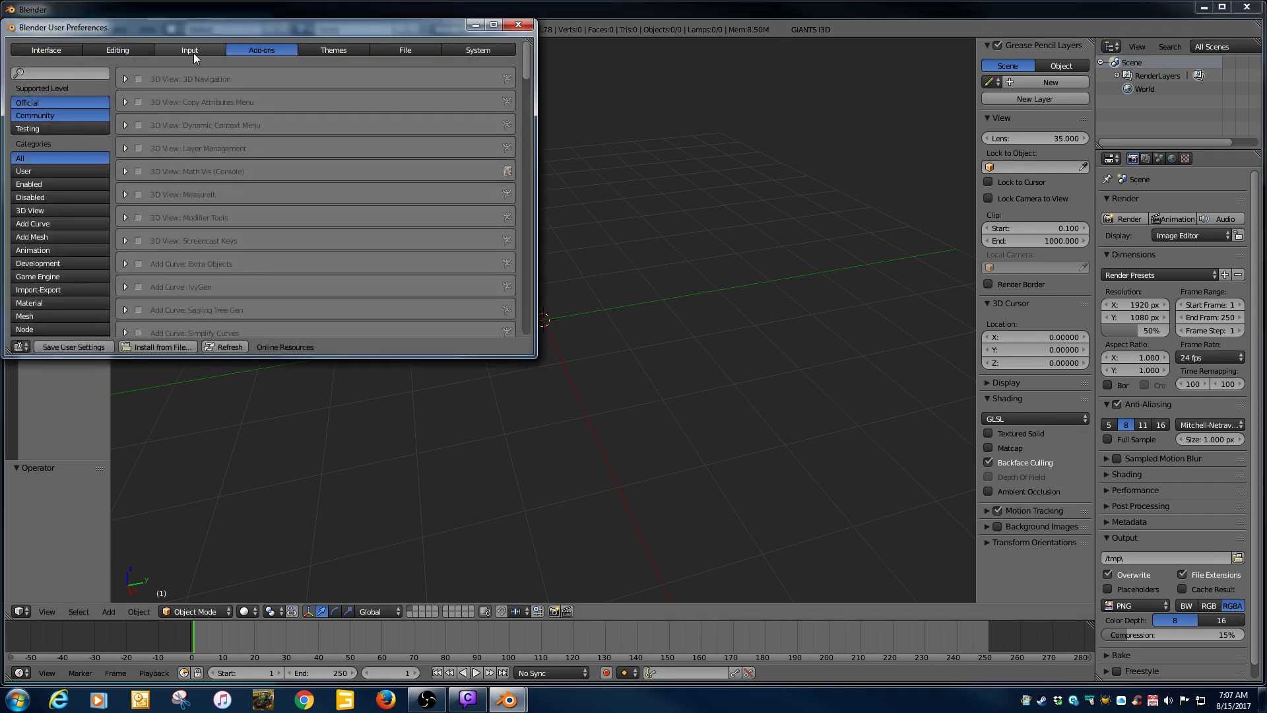
pyautogui.click(193, 51)
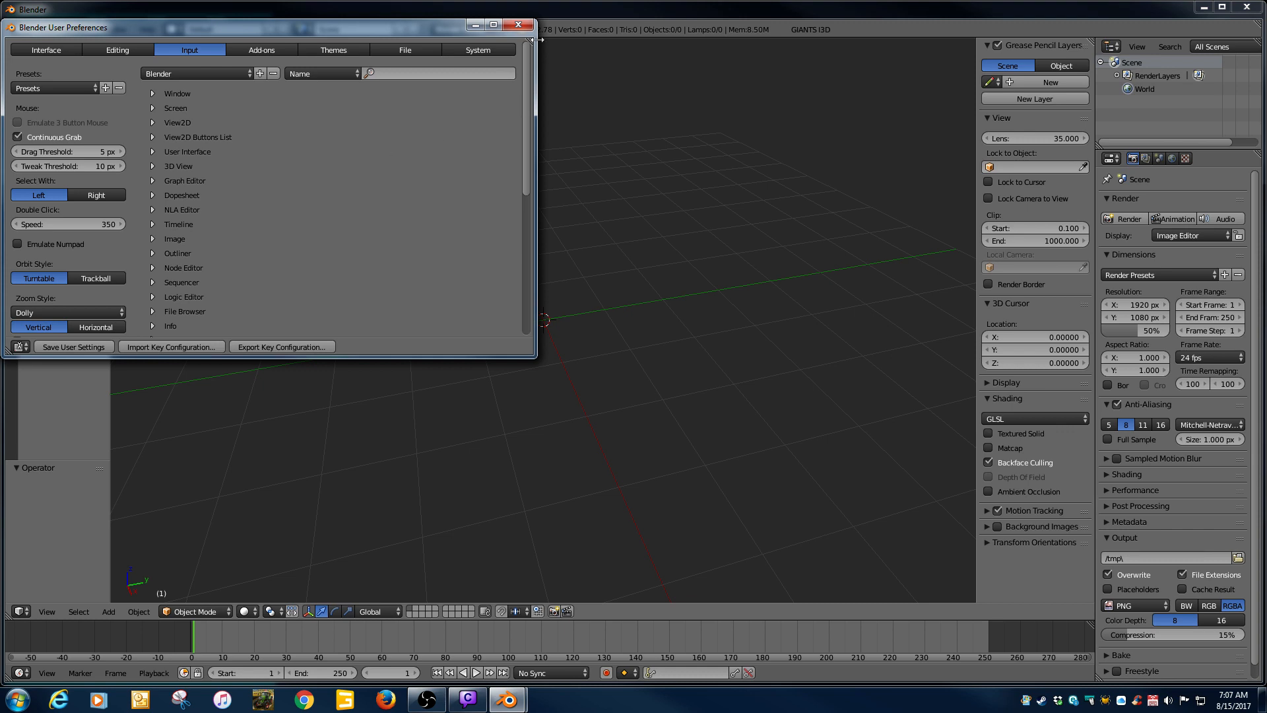
pyautogui.click(517, 26)
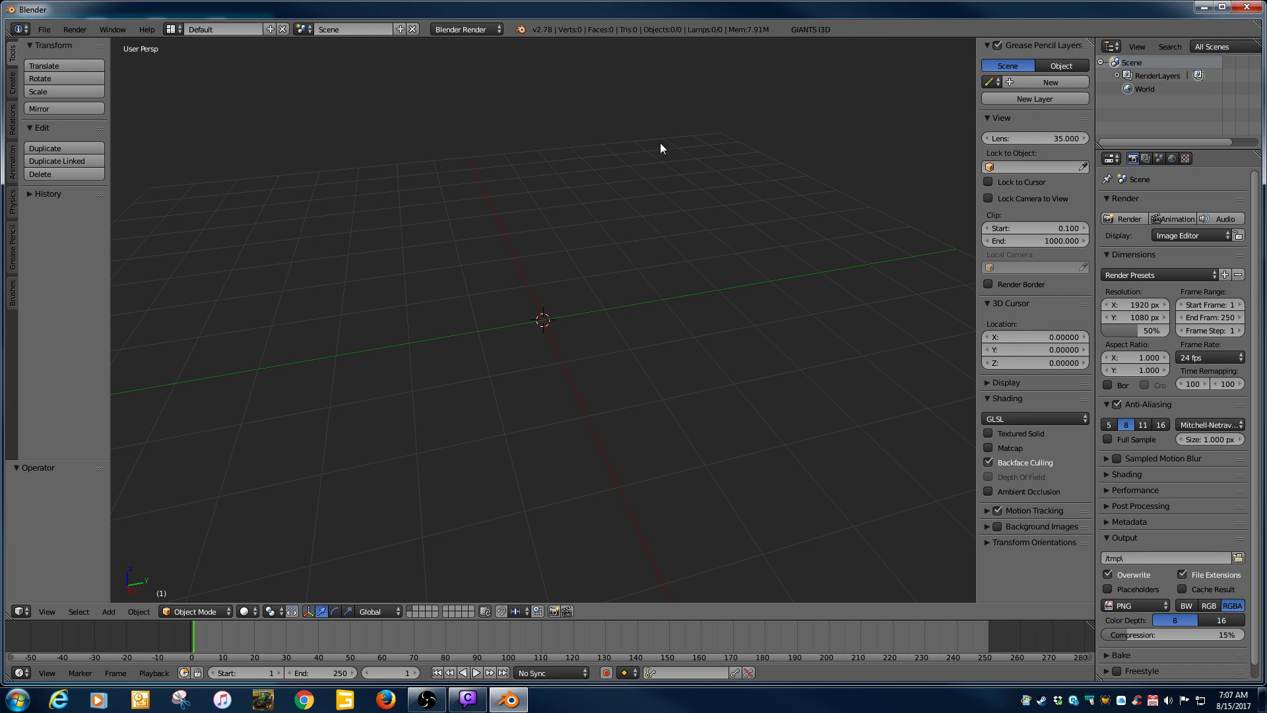
pyautogui.press('n')
pyautogui.press('n')
pyautogui.press('n')
pyautogui.press('n')
pyautogui.press('n')
pyautogui.press('n')
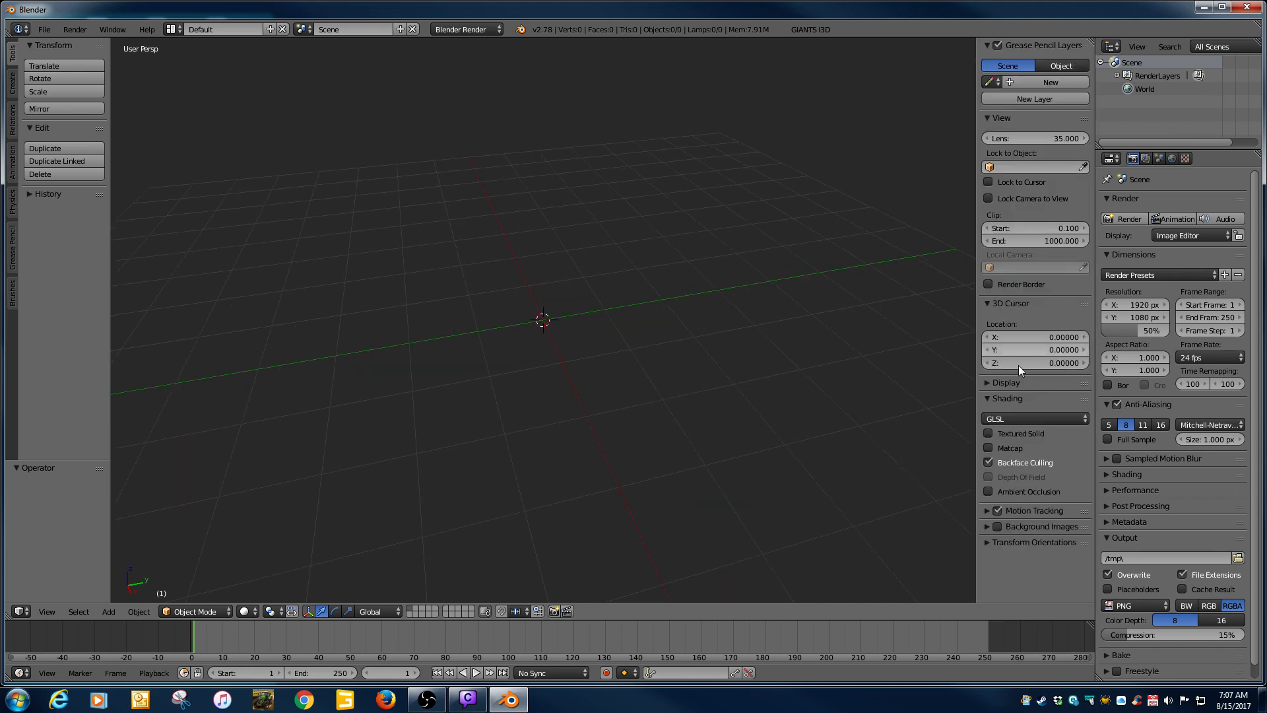
# Switch the viewport shading's material mode to Multitexture and back to GLSL, and save the setup as the startup file
pyautogui.click(996, 419)
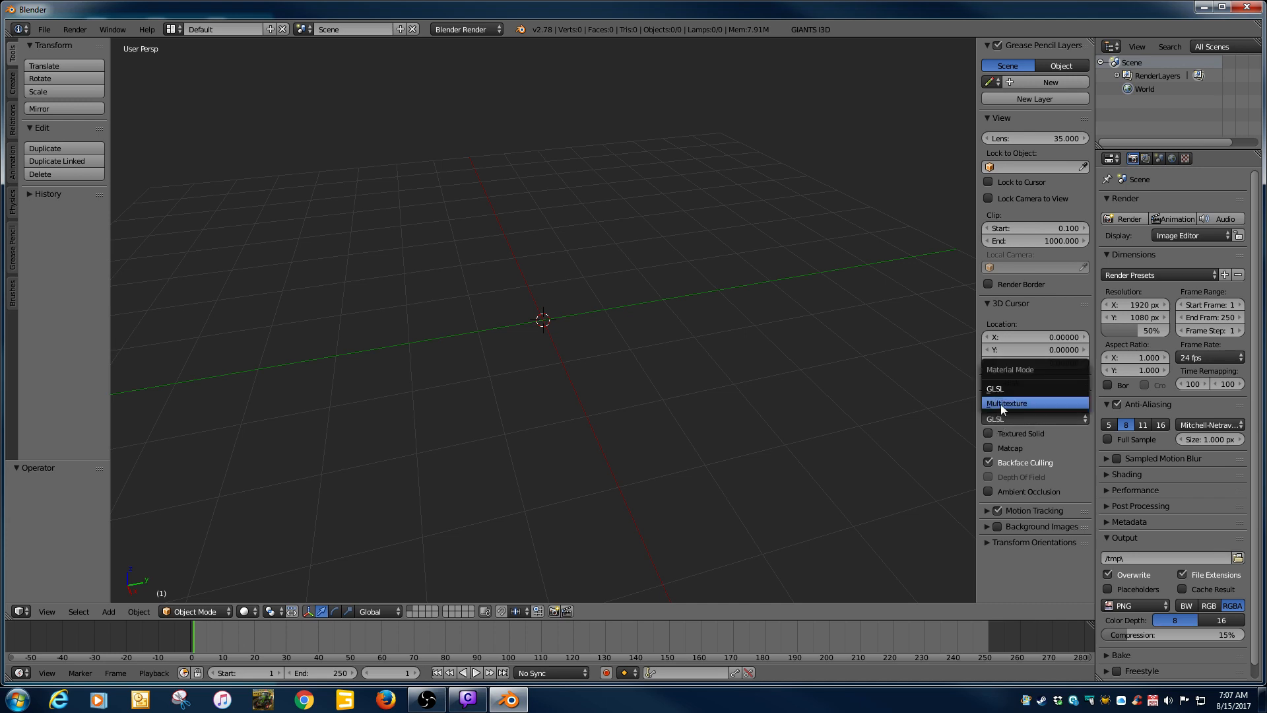
pyautogui.click(1004, 402)
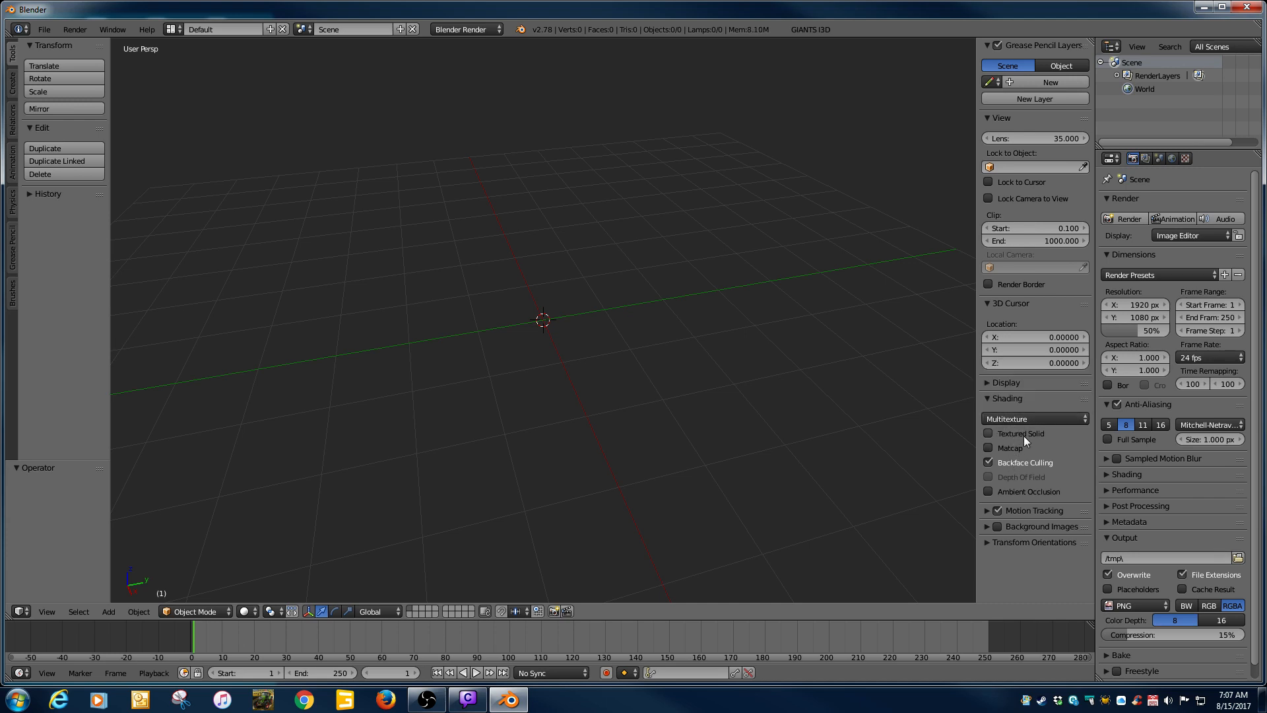
pyautogui.click(1006, 418)
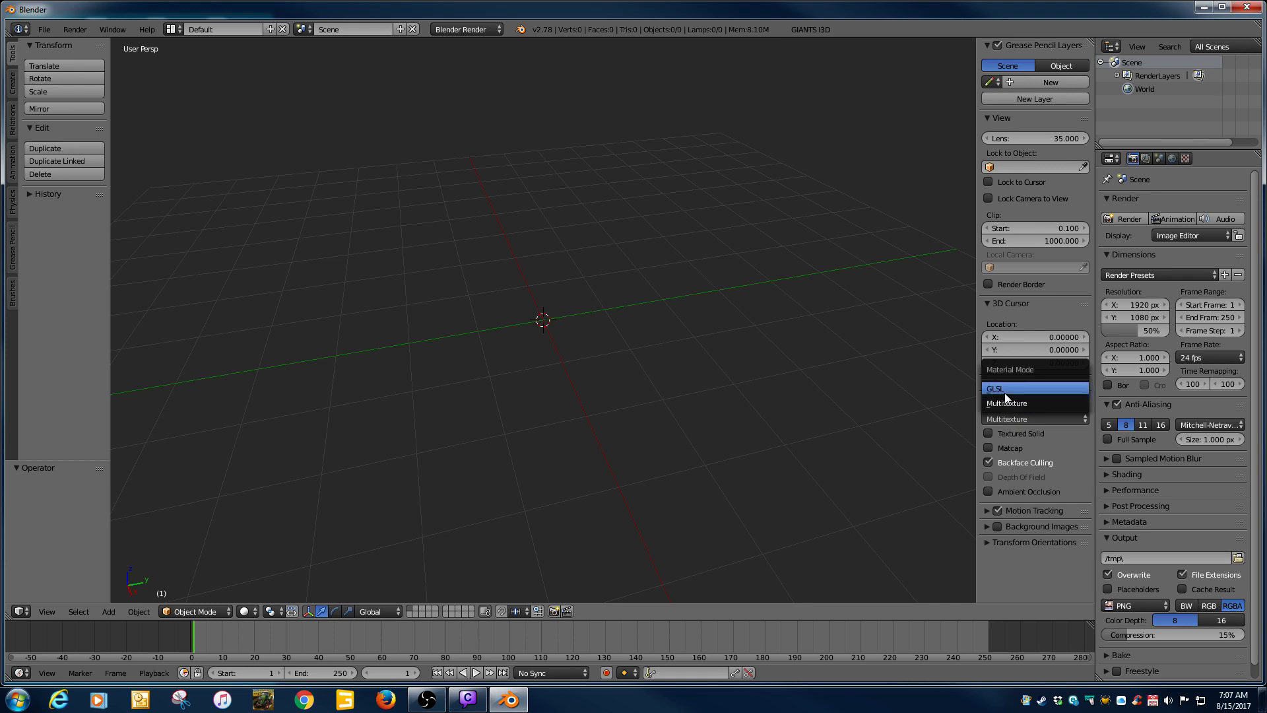
pyautogui.click(1004, 389)
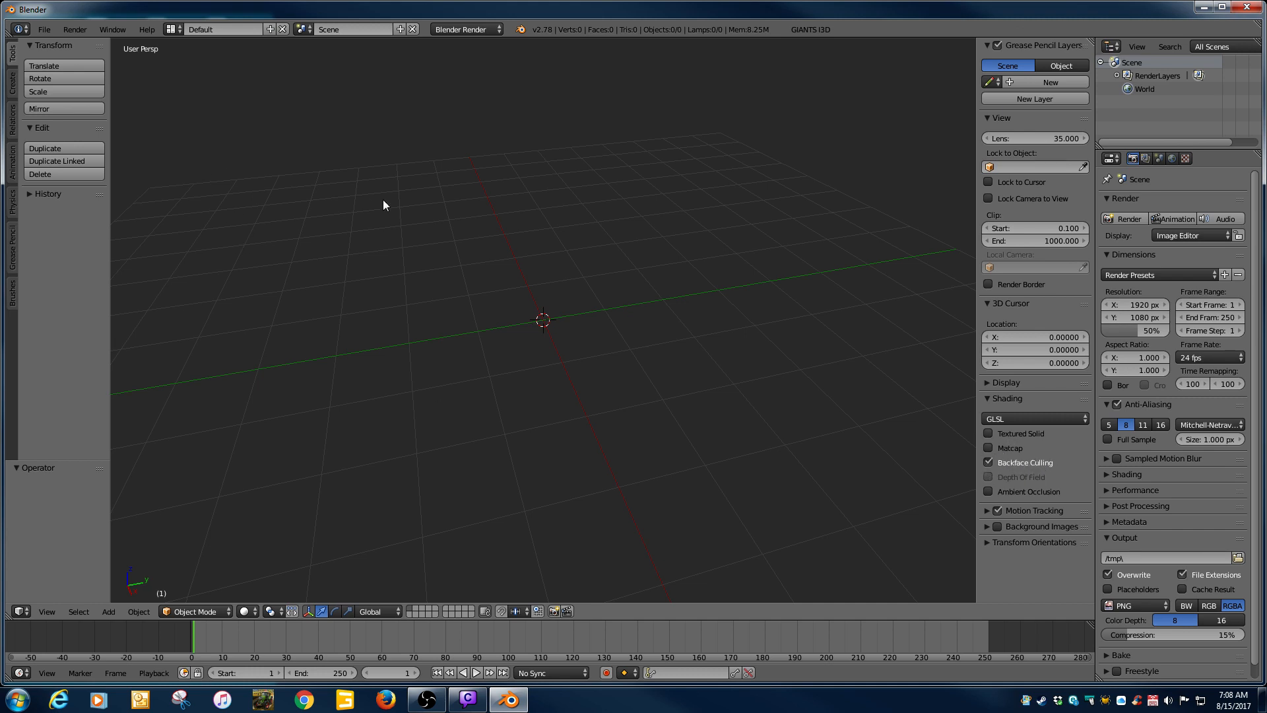
pyautogui.click(44, 30)
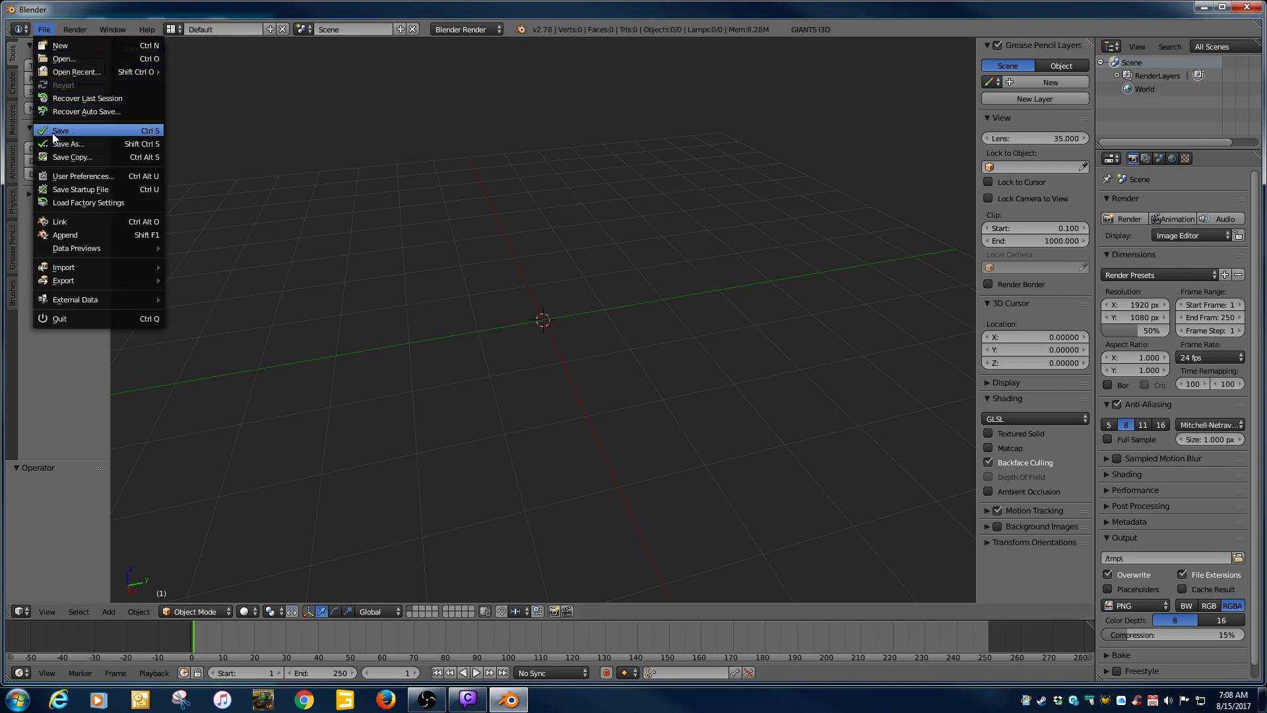
pyautogui.click(92, 190)
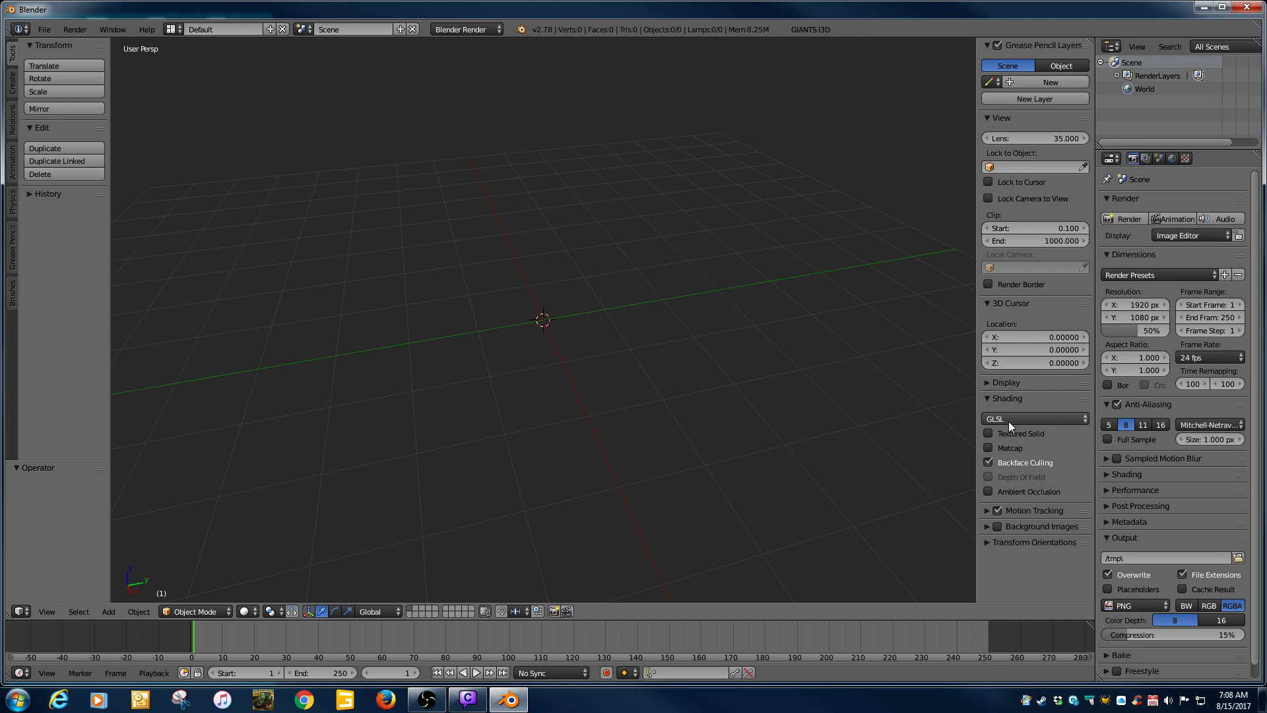
pyautogui.moveTo(860, 447); pyautogui.dragTo(652, 437, button='middle')
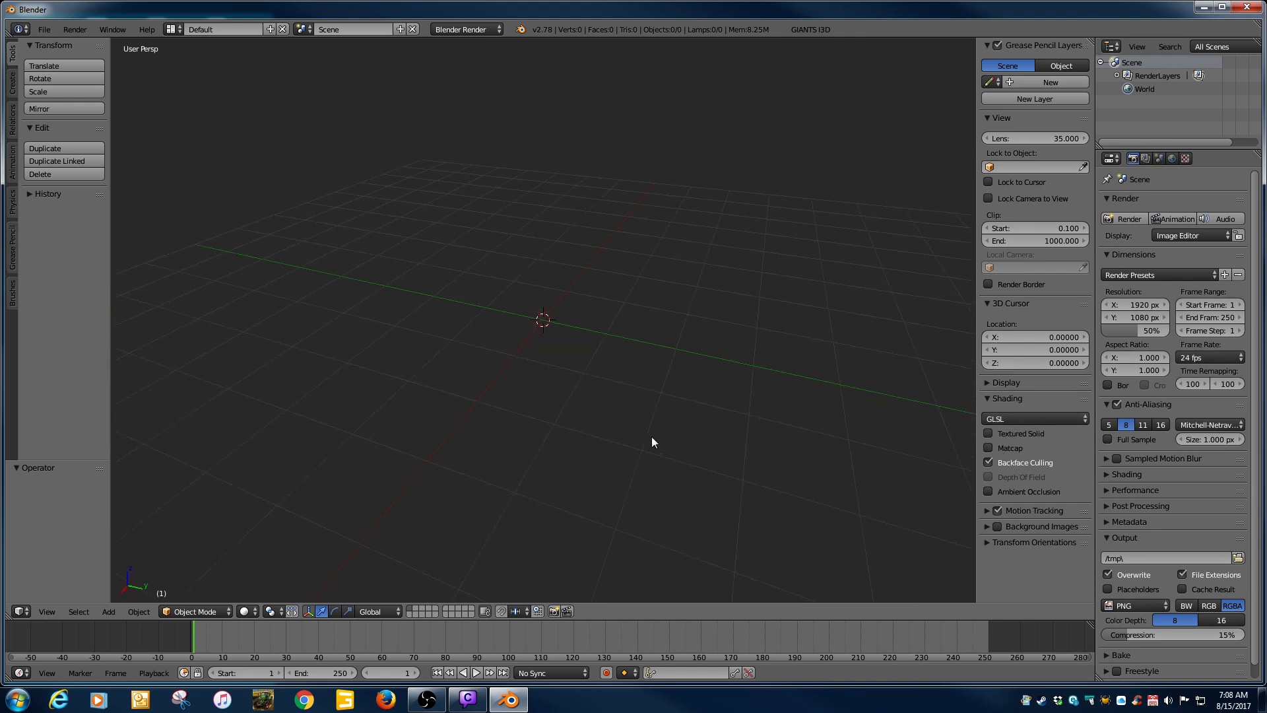
pyautogui.moveTo(635, 388)
pyautogui.mouseDown(button='middle')
pyautogui.moveTo(633, 370)
pyautogui.moveTo(647, 371)
pyautogui.mouseUp(button='middle')
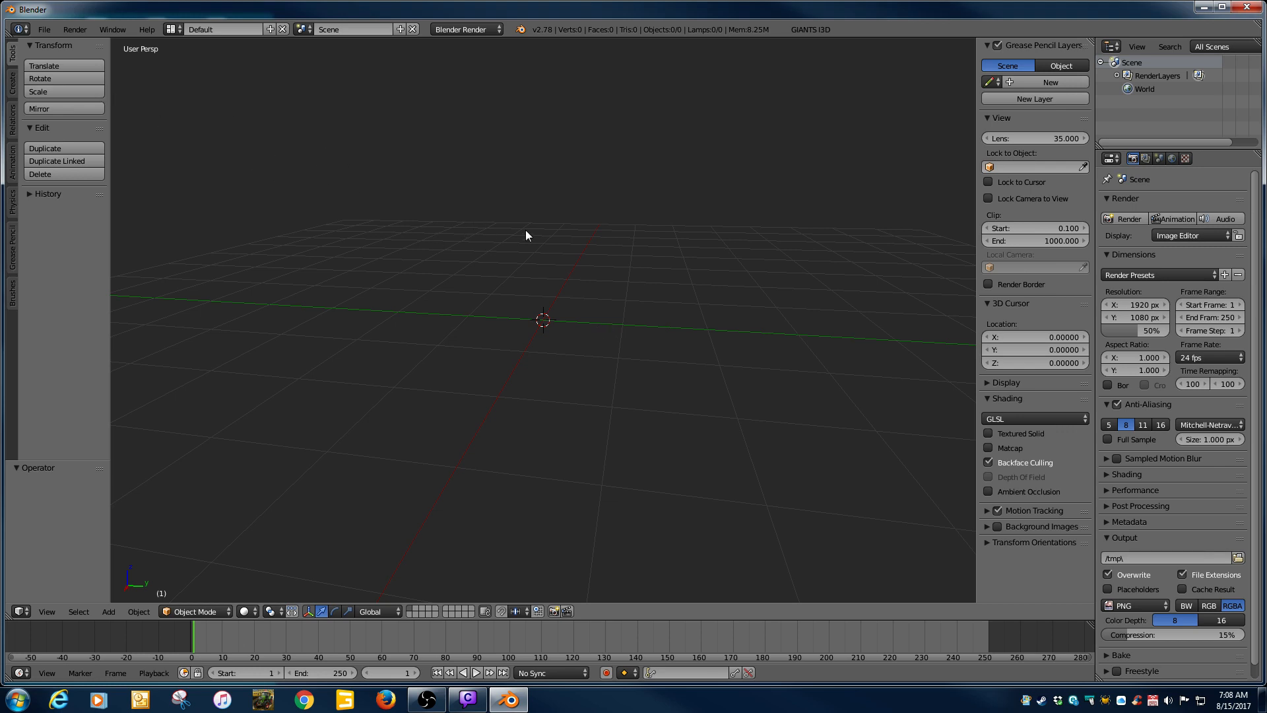
pyautogui.moveTo(625, 346); pyautogui.dragTo(636, 441, button='middle')
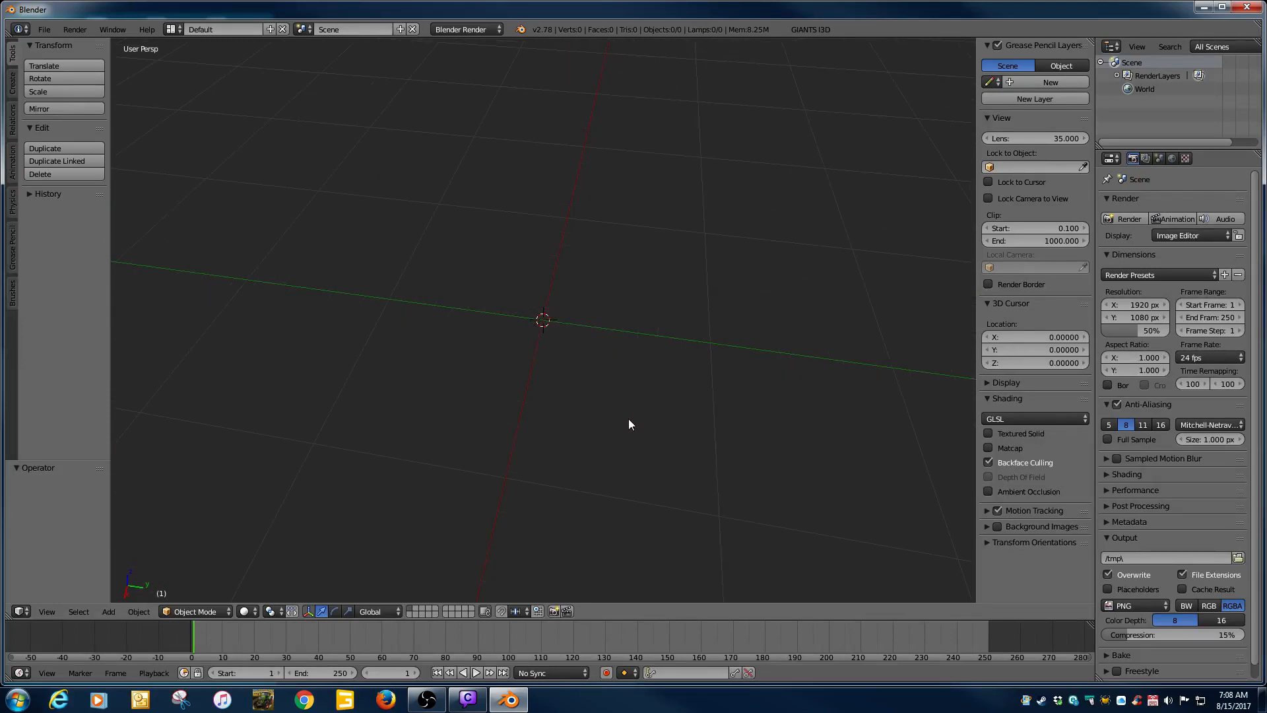
pyautogui.moveTo(628, 418); pyautogui.dragTo(682, 357, button='middle')
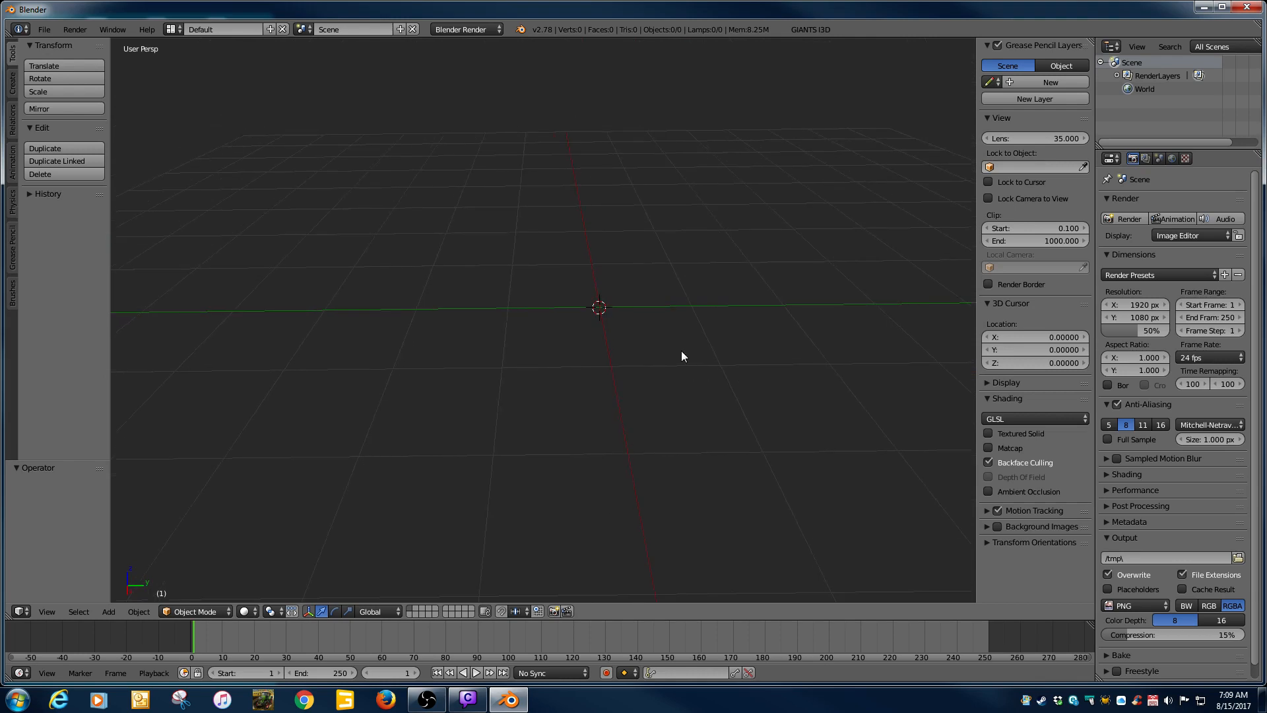
# Import vis.obj as a Wavefront OBJ from the F:\blender\tutorial folder
pyautogui.click(48, 30)
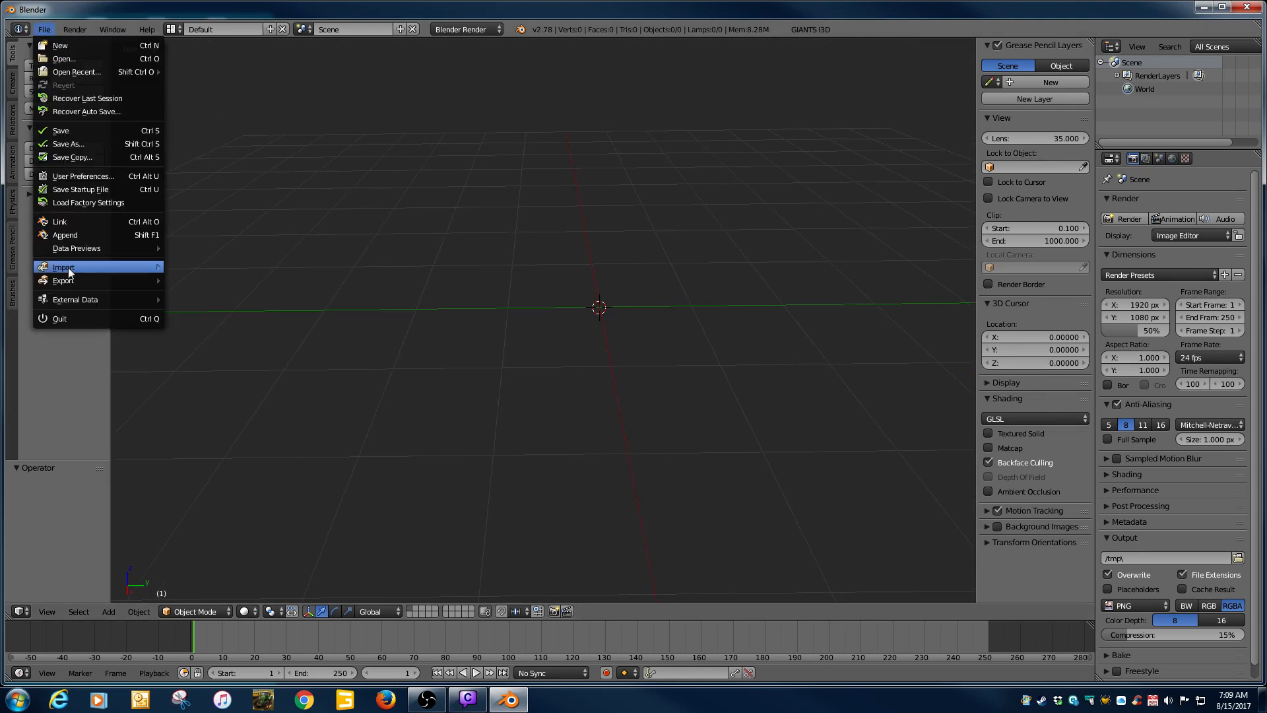
pyautogui.moveTo(69, 267)
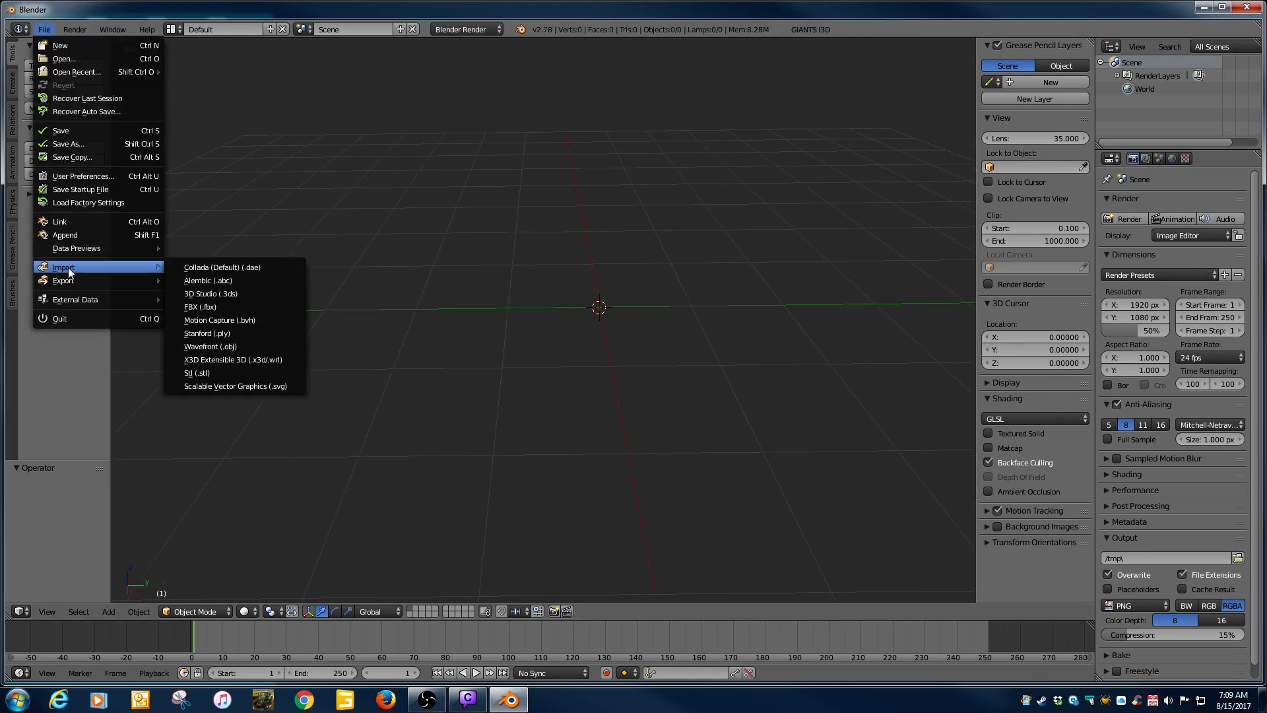
pyautogui.click(207, 345)
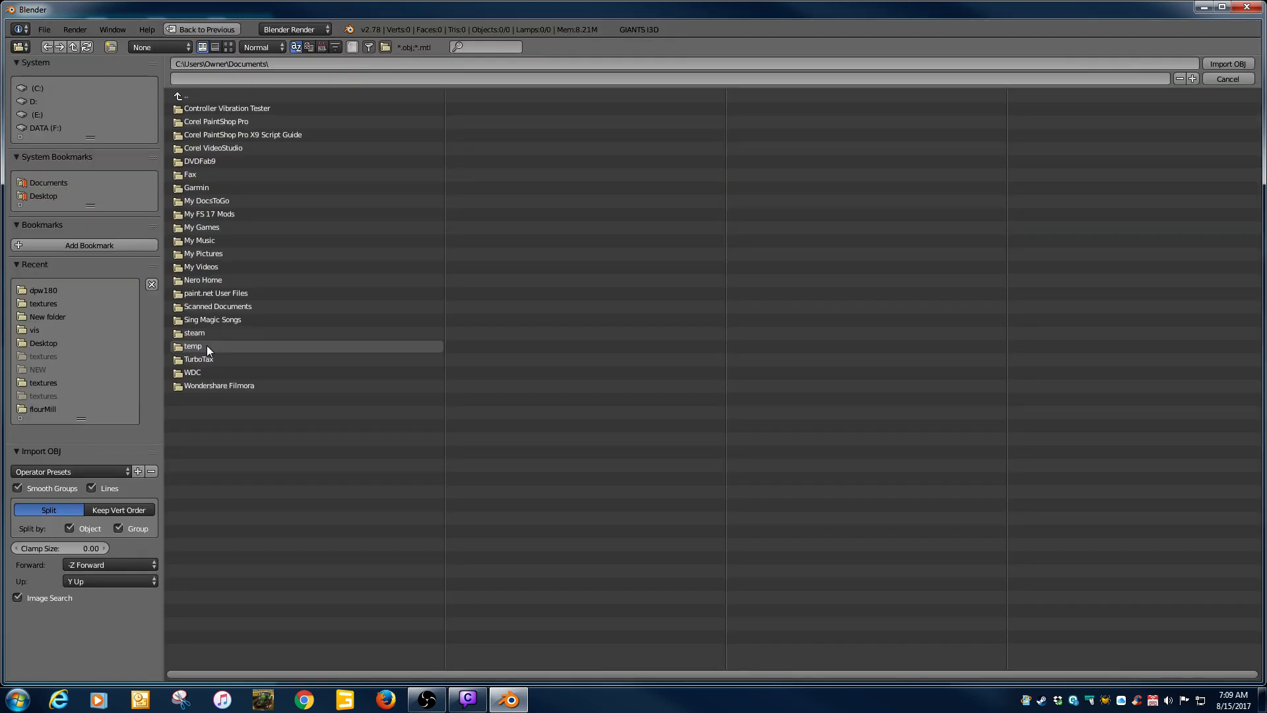
pyautogui.click(41, 128)
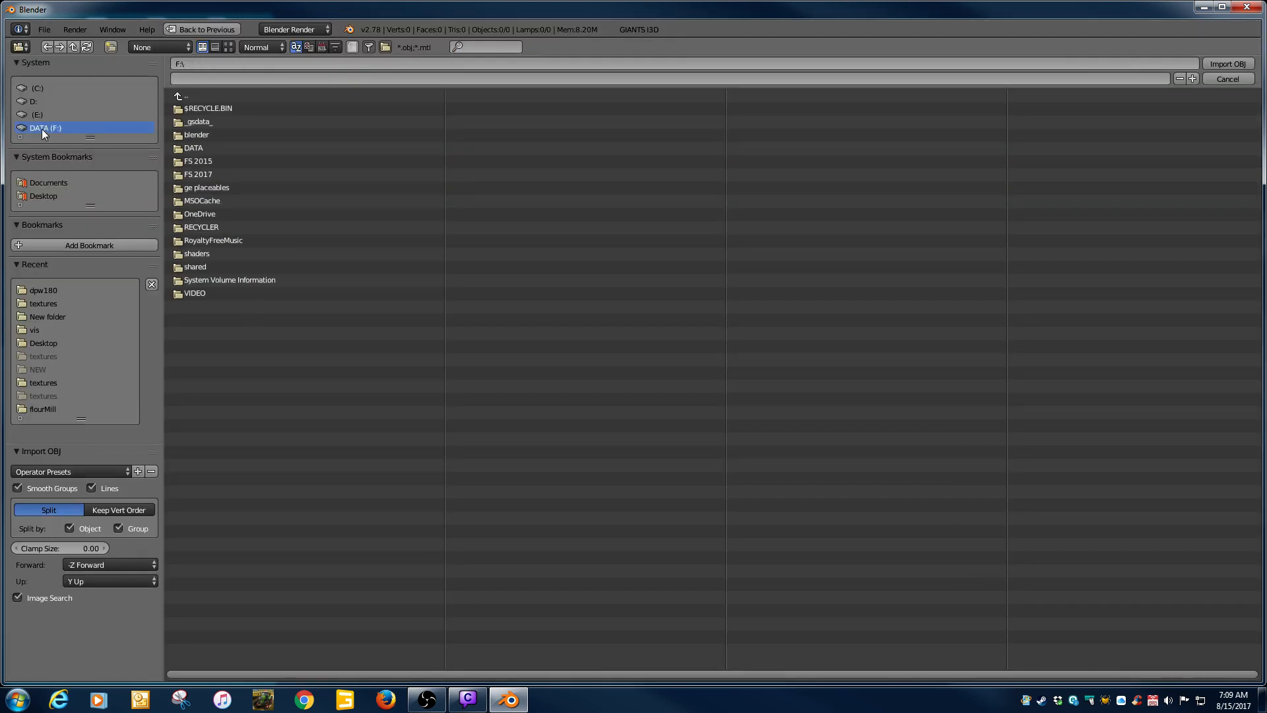
pyautogui.click(208, 136)
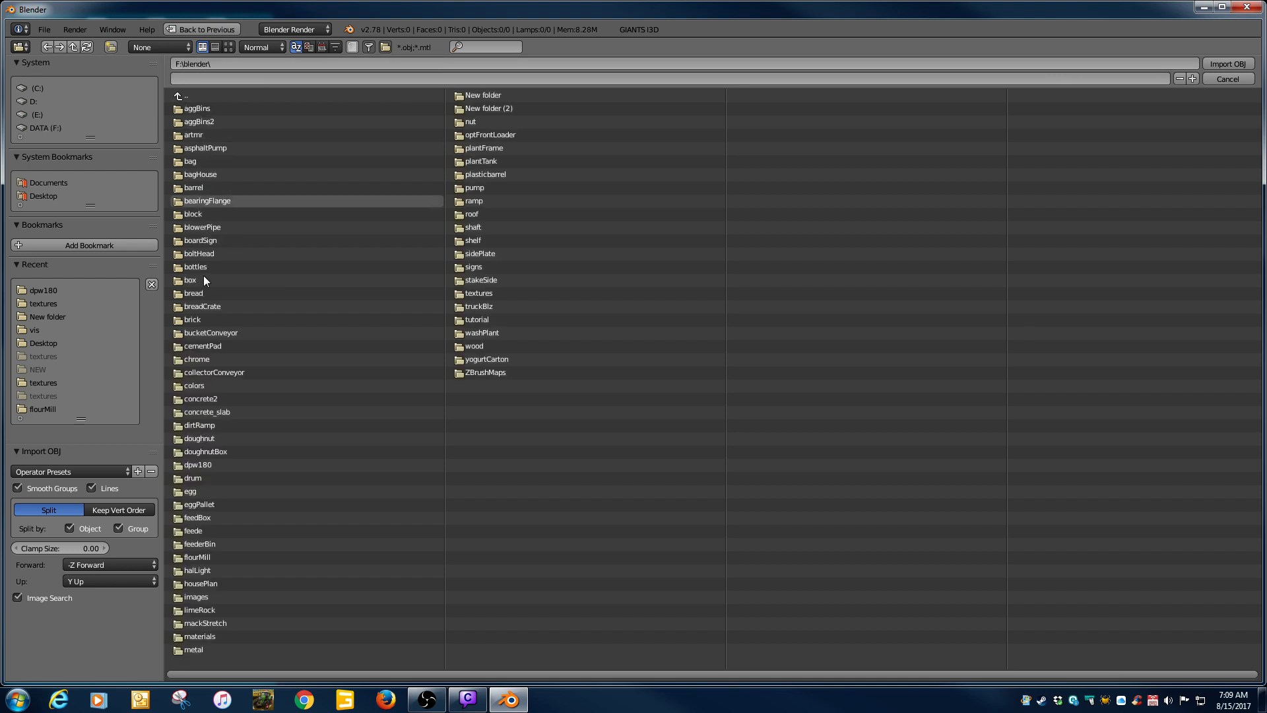
pyautogui.click(478, 321)
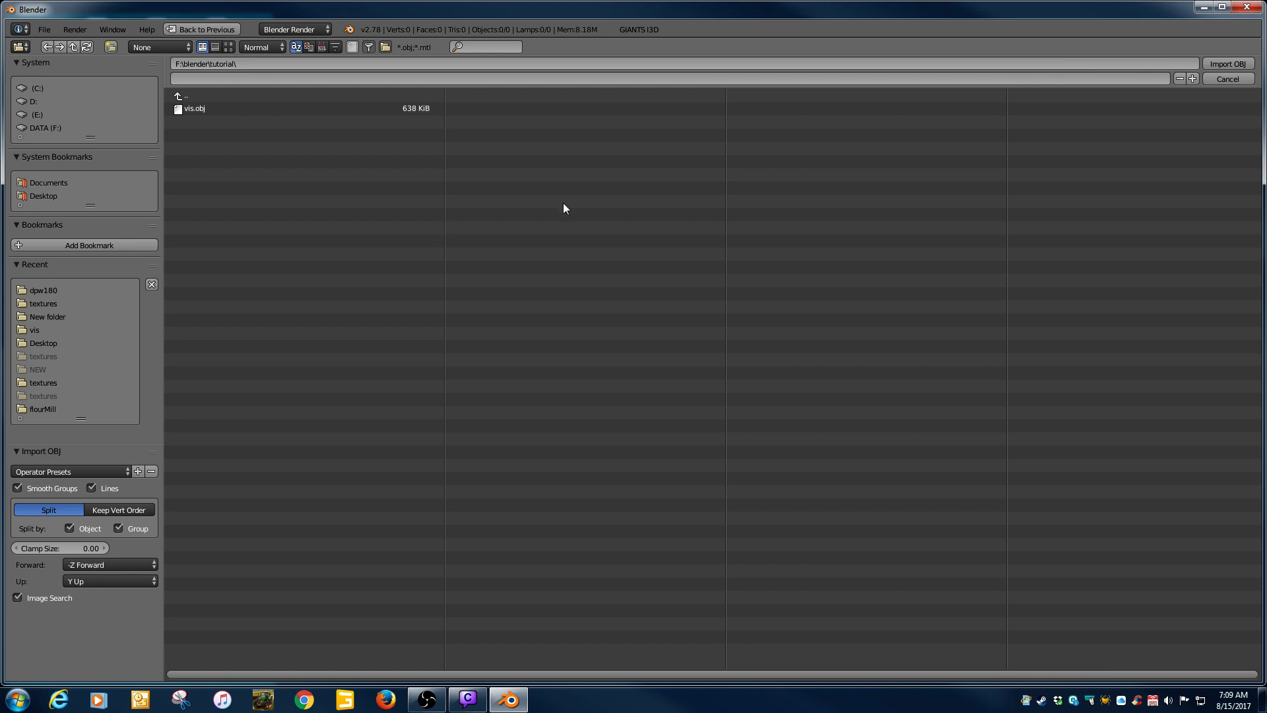
pyautogui.doubleClick(192, 109)
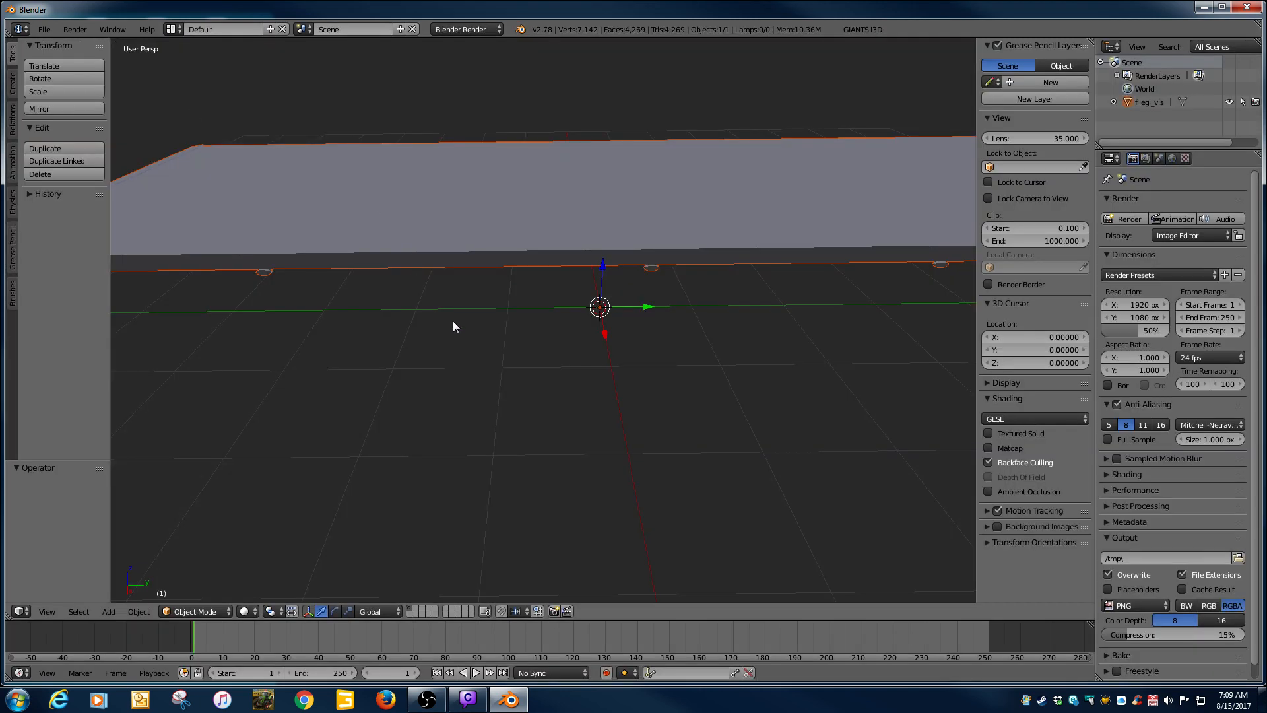
# View the whole imported trailer frame and hide the 3D viewport's properties sidebar
pyautogui.scroll(-3, 454, 322)
pyautogui.scroll(-3, 490, 410)
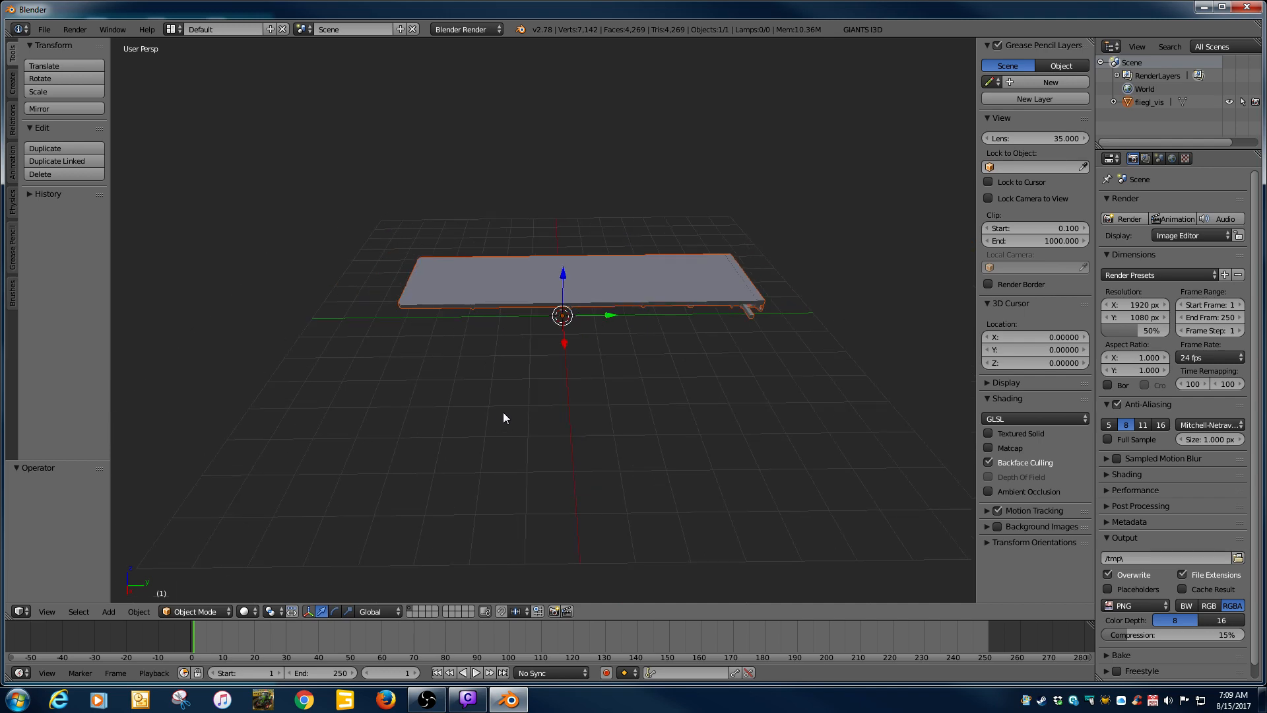
pyautogui.moveTo(502, 417); pyautogui.dragTo(542, 402, button='middle')
pyautogui.scroll(2, 525, 407)
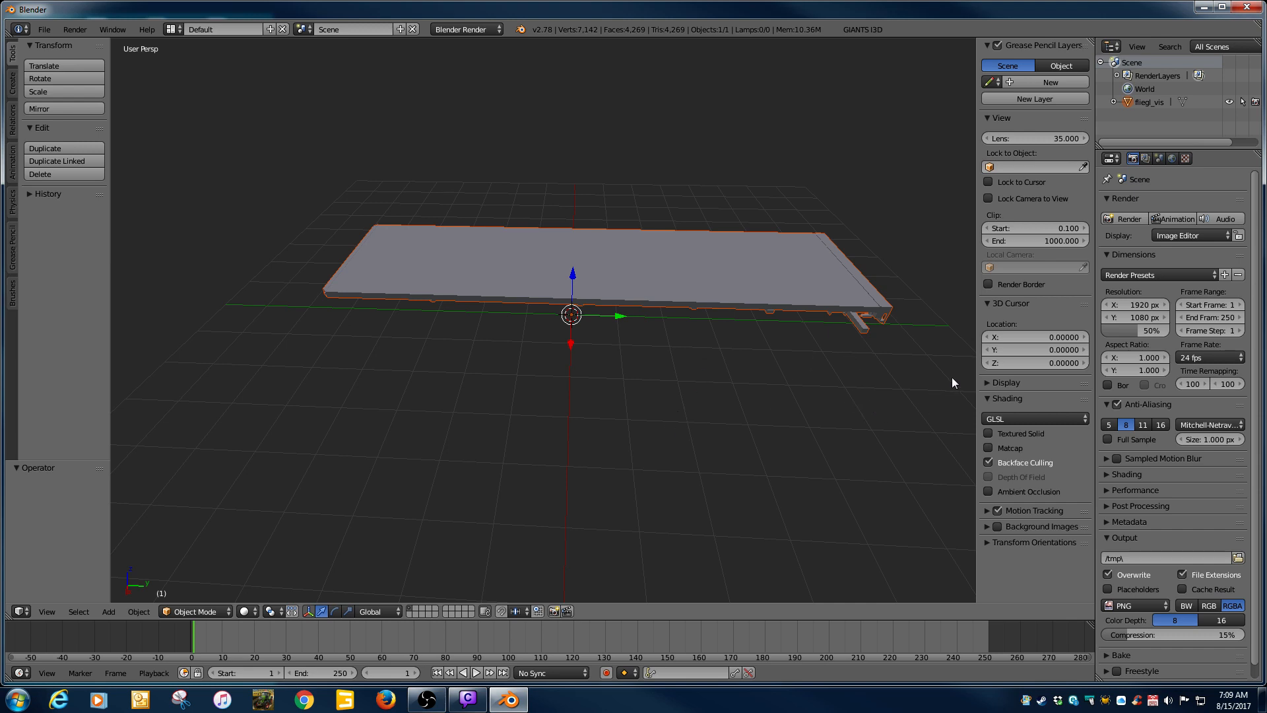
pyautogui.press('n')
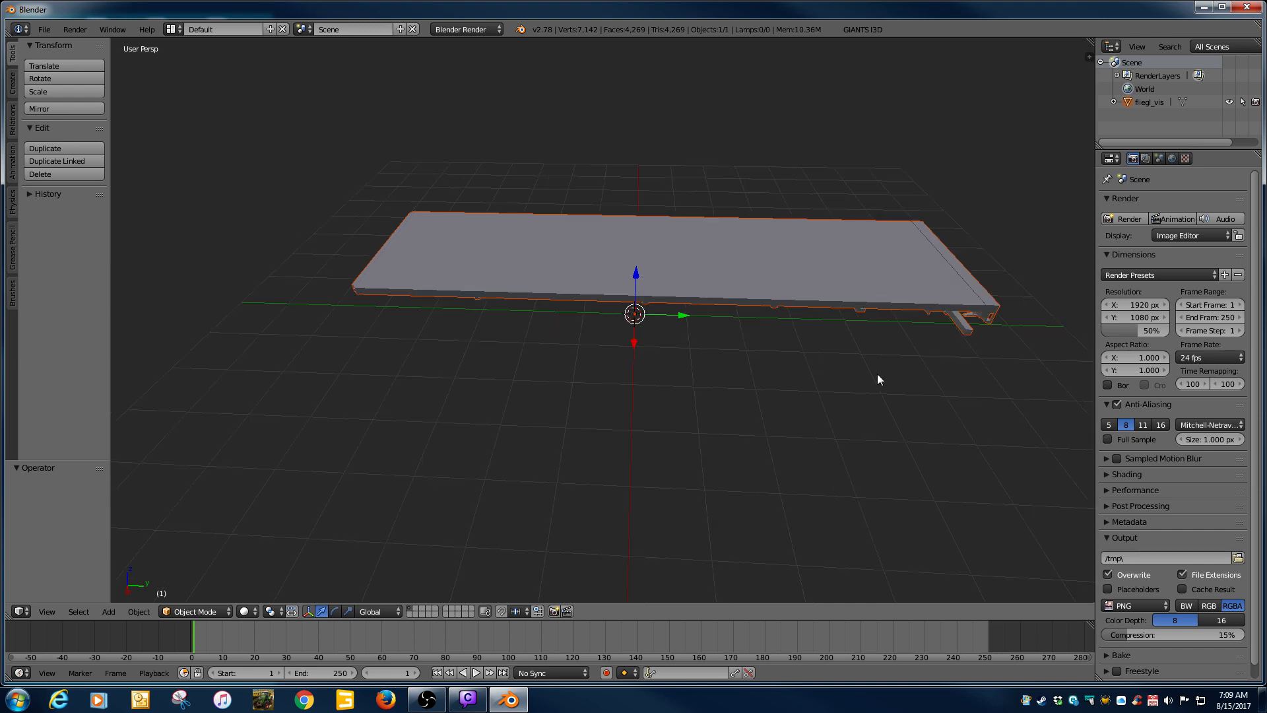
# Select the imported fliegl_vis object and switch it from Object Mode to Edit Mode
pyautogui.rightClick(703, 268)
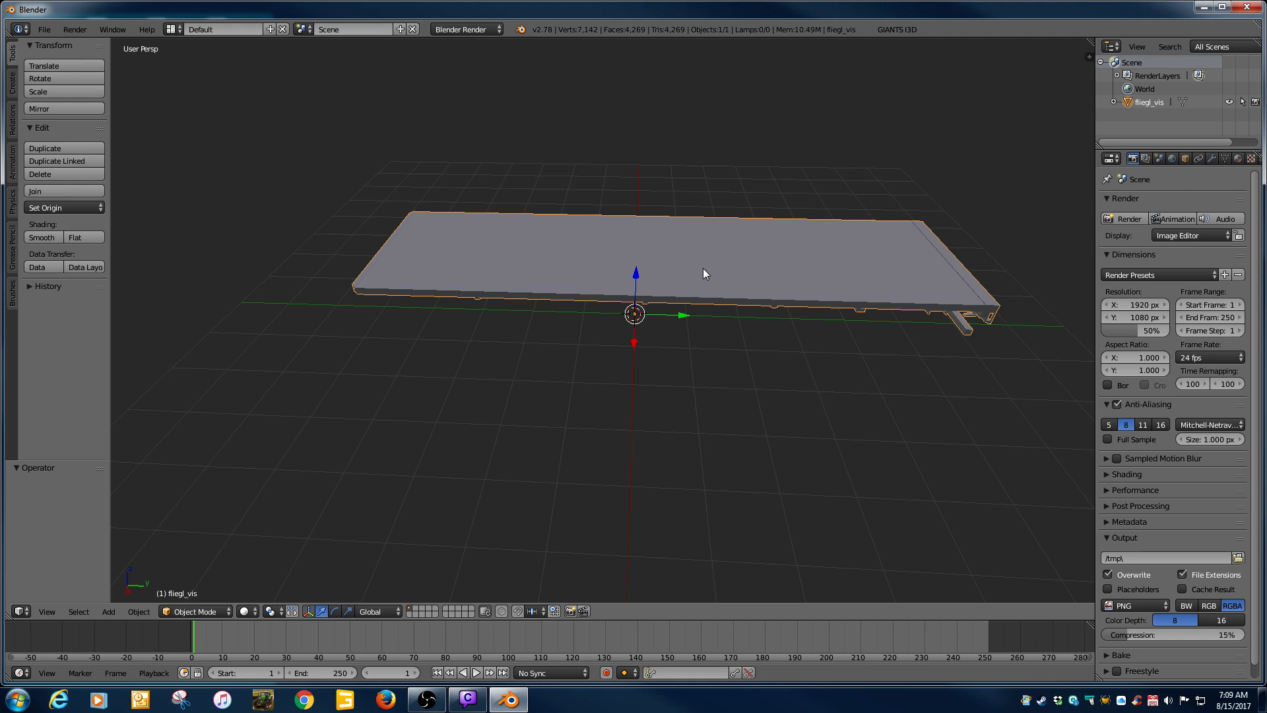
pyautogui.press('Tab')
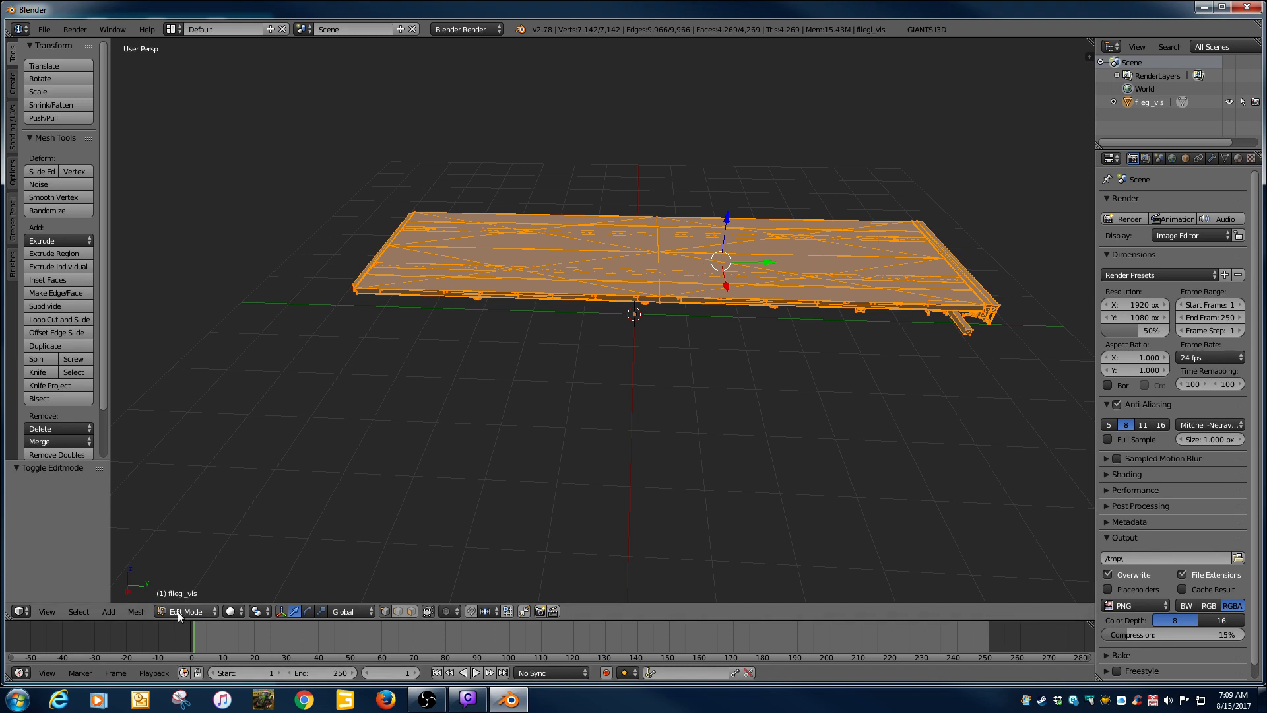
pyautogui.press('Tab')
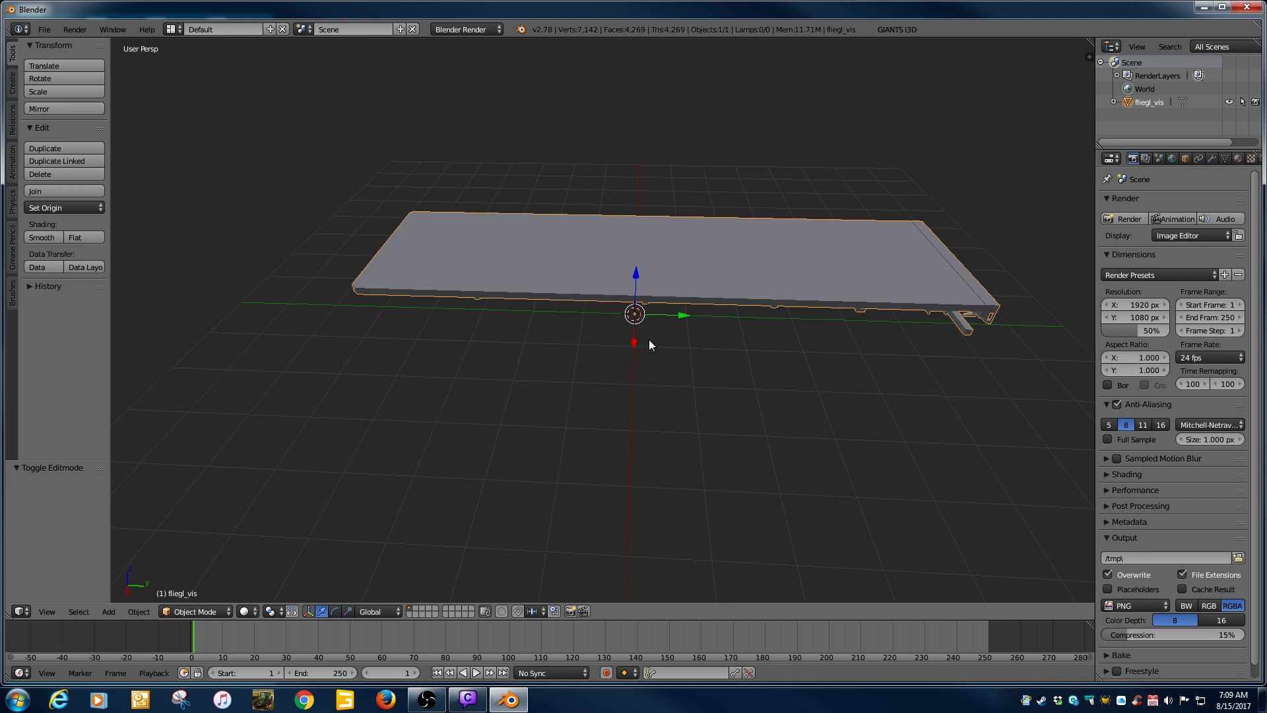
pyautogui.press('Tab')
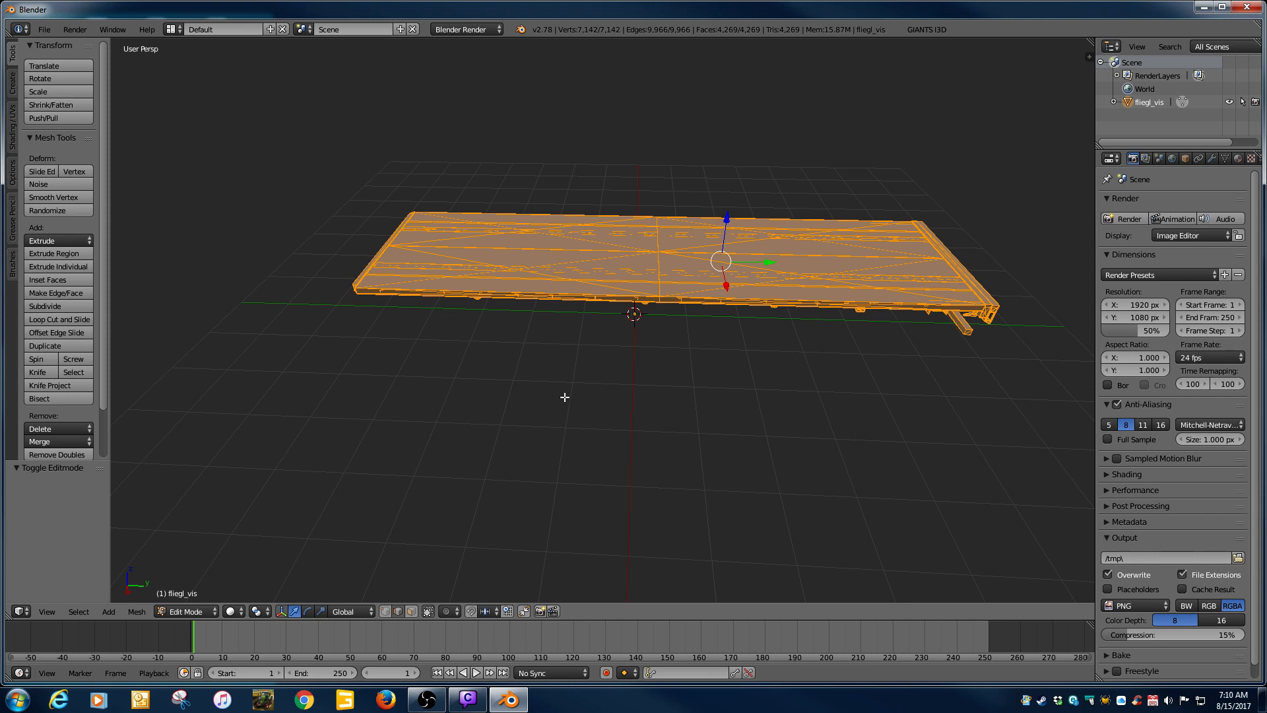
# Toggle the selection of the whole fliegl_vis mesh on and off, leaving all of its geometry deselected
pyautogui.press('a')
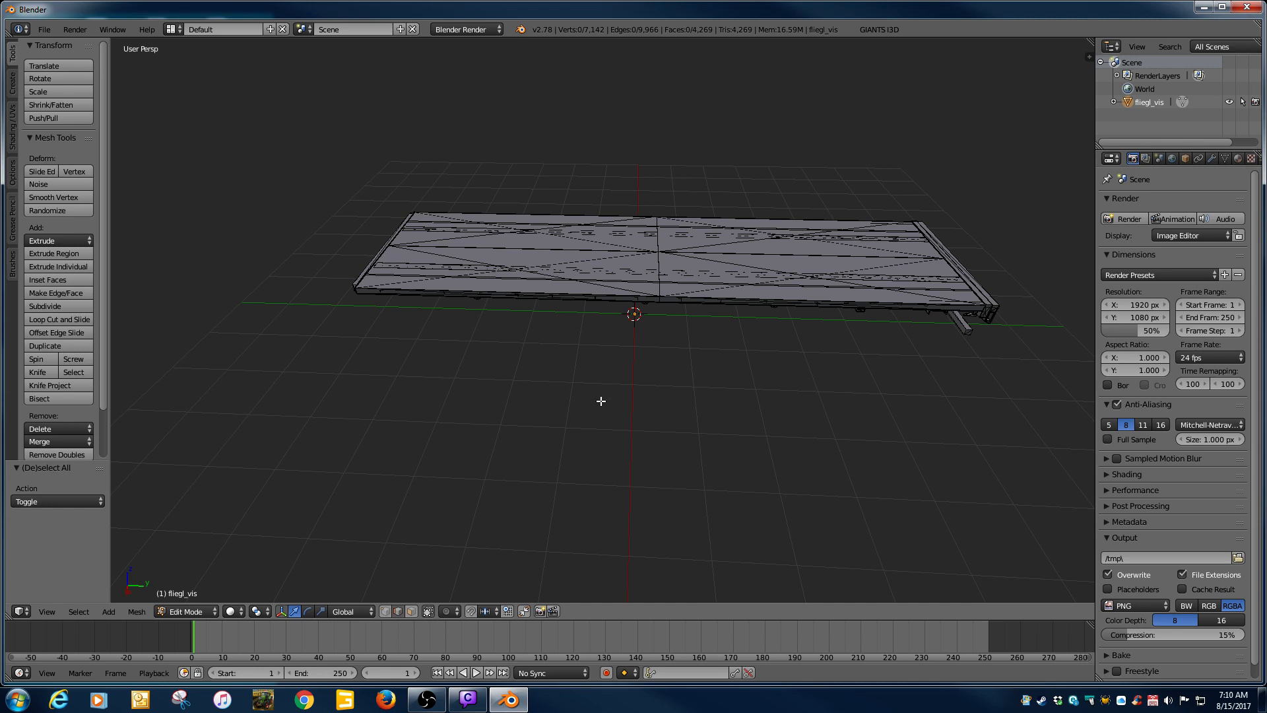
pyautogui.press('a')
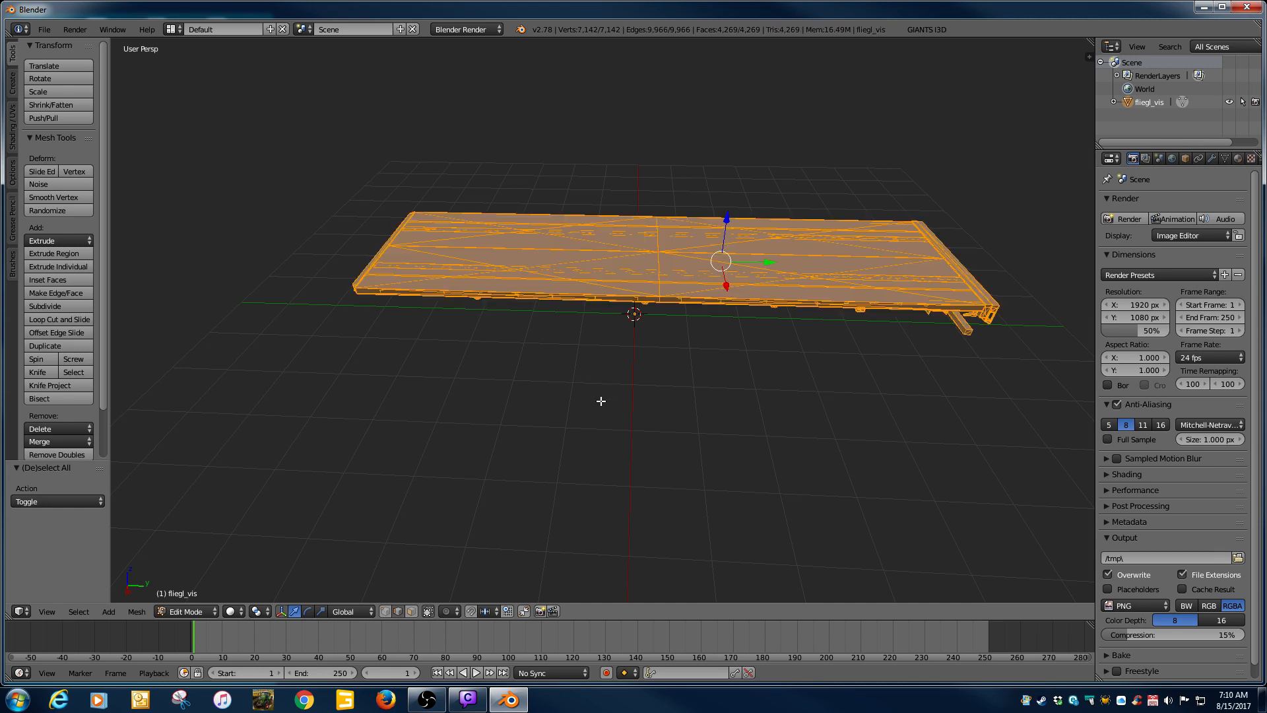
pyautogui.press('a')
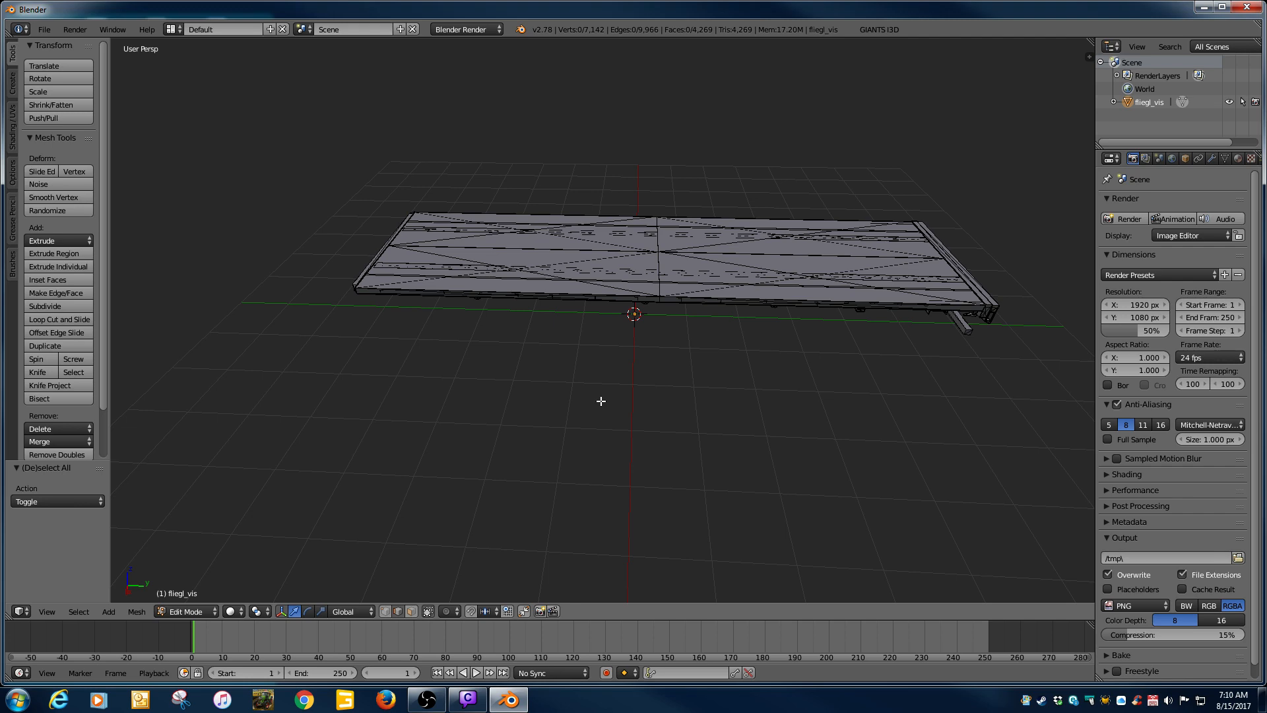
pyautogui.press('a')
pyautogui.press('a')
# Select an edge on the trailer deck, then switch to face selection and select a large triangular deck face
pyautogui.moveTo(599, 398); pyautogui.dragTo(545, 411, button='middle')
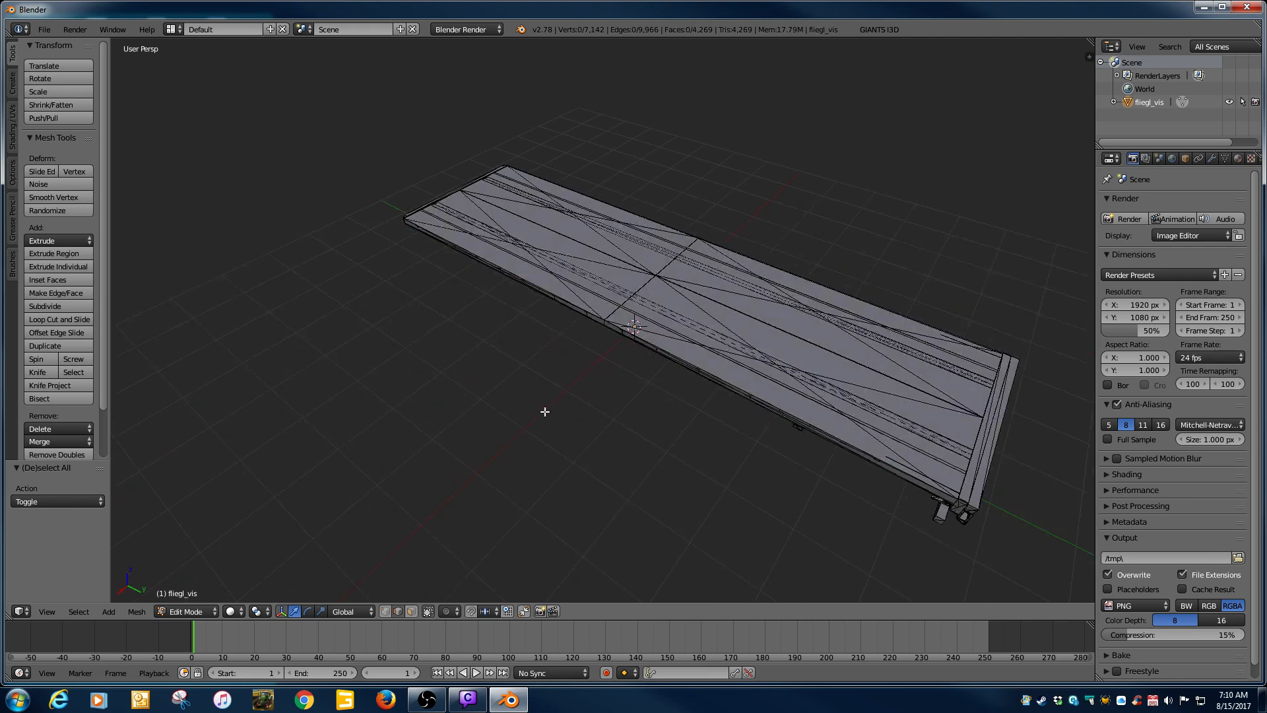
pyautogui.rightClick(696, 307)
pyautogui.scroll(3, 696, 307)
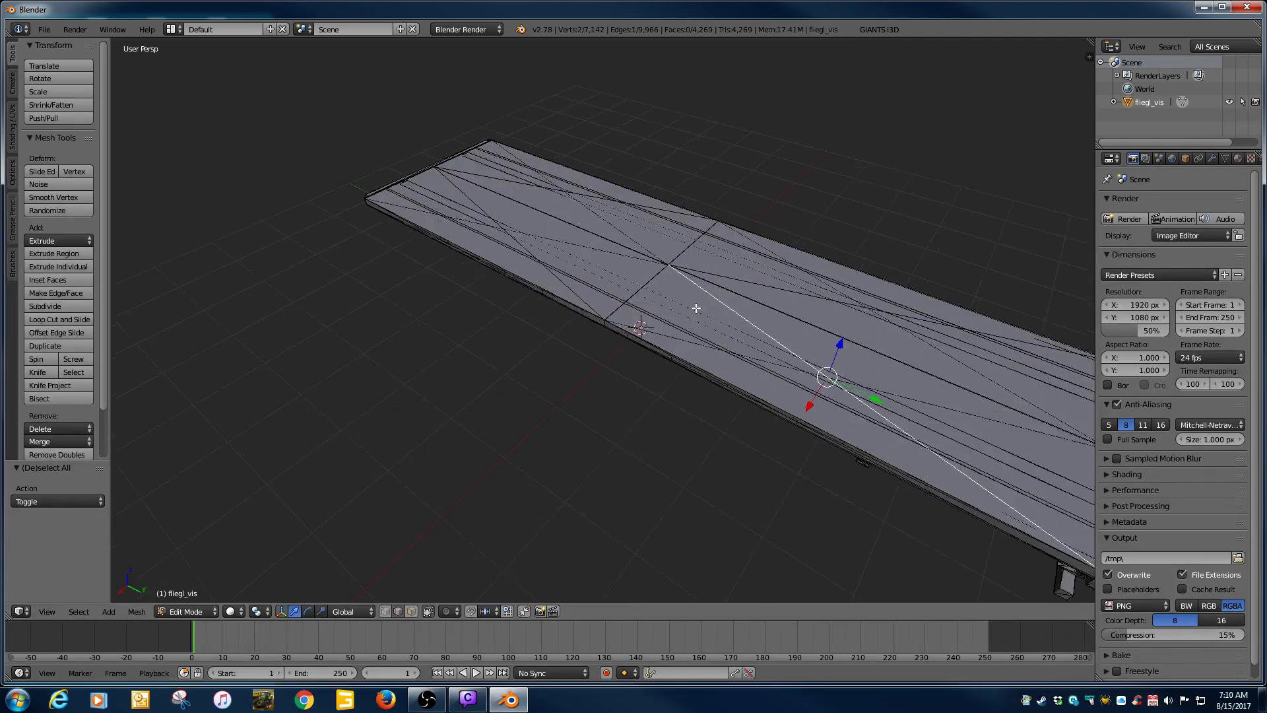
pyautogui.click(411, 611)
pyautogui.moveTo(580, 472)
pyautogui.mouseDown(button='middle')
pyautogui.moveTo(565, 486)
pyautogui.moveTo(574, 452)
pyautogui.mouseUp(button='middle')
pyautogui.rightClick(556, 265)
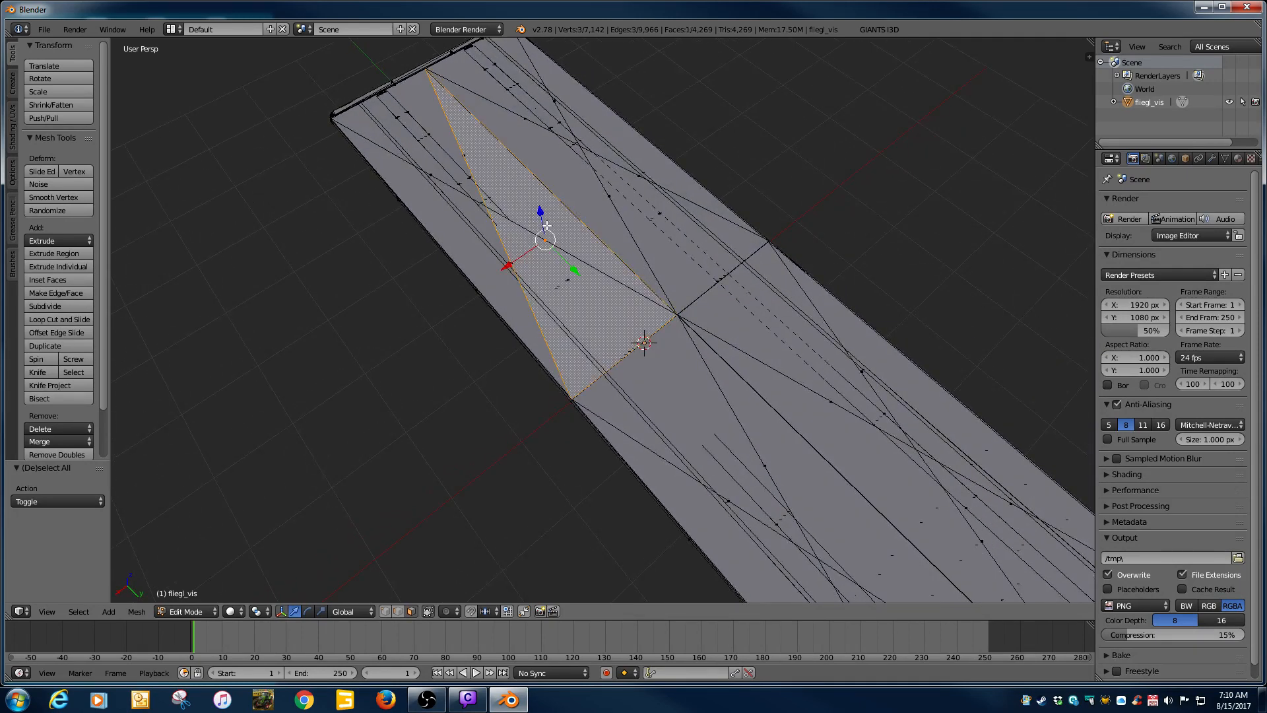
# Select the triangular faces on the trailer deck one after another to examine how the top surface is divided
pyautogui.moveTo(532, 374); pyautogui.dragTo(466, 381, button='middle')
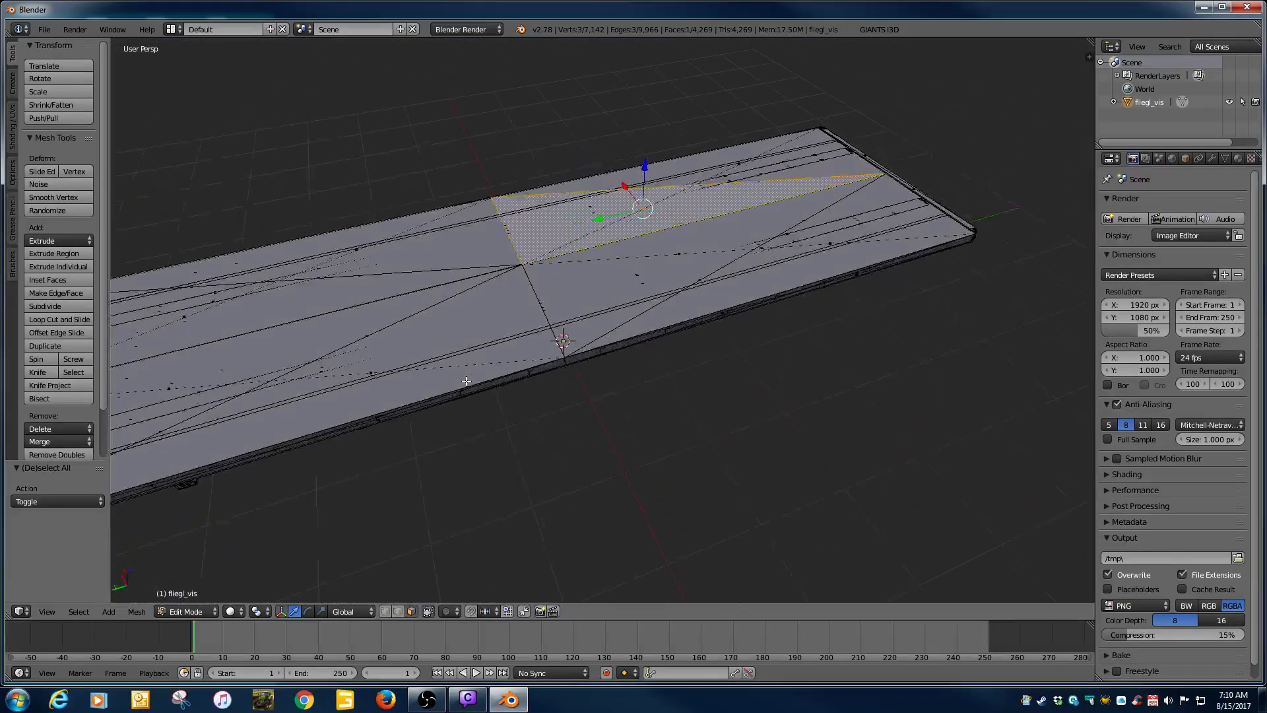
pyautogui.rightClick(622, 299)
pyautogui.rightClick(370, 334)
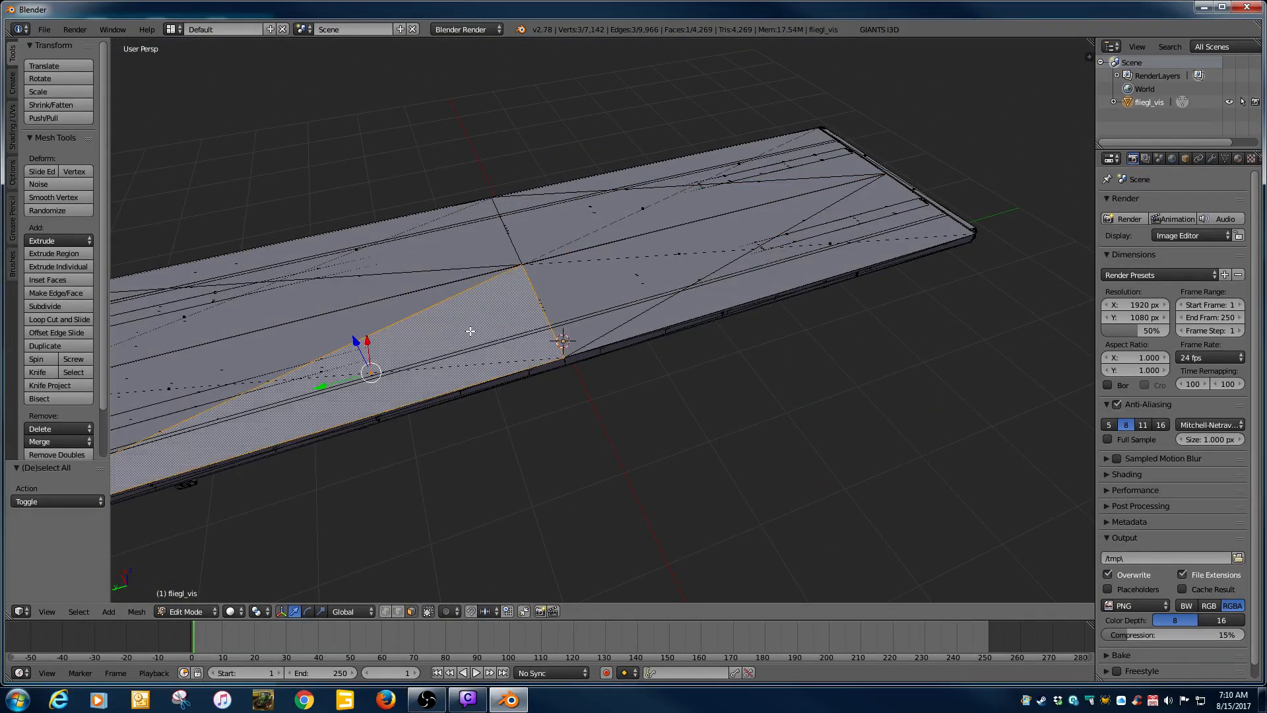
pyautogui.rightClick(302, 340)
pyautogui.moveTo(302, 340); pyautogui.dragTo(625, 316, button='middle')
pyautogui.rightClick(646, 313)
pyautogui.rightClick(536, 334)
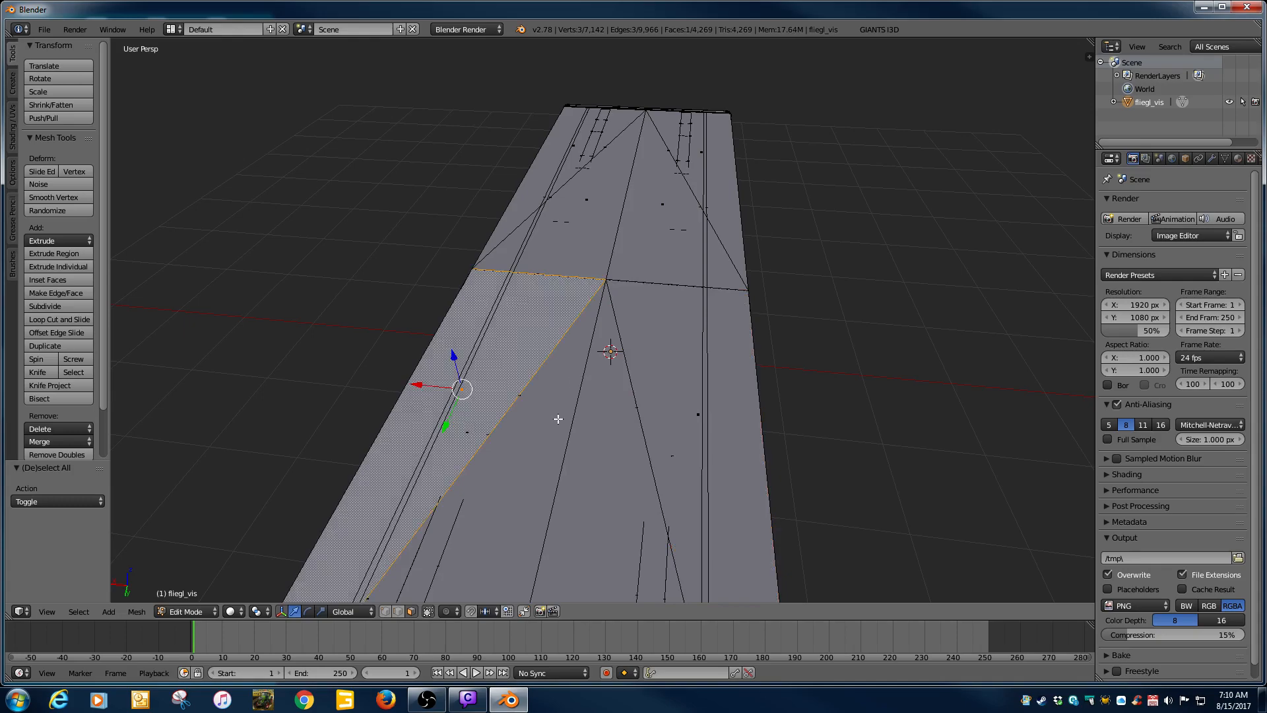
pyautogui.rightClick(539, 452)
pyautogui.rightClick(618, 397)
pyautogui.moveTo(617, 398); pyautogui.dragTo(553, 354, button='middle')
pyautogui.scroll(-3, 553, 354)
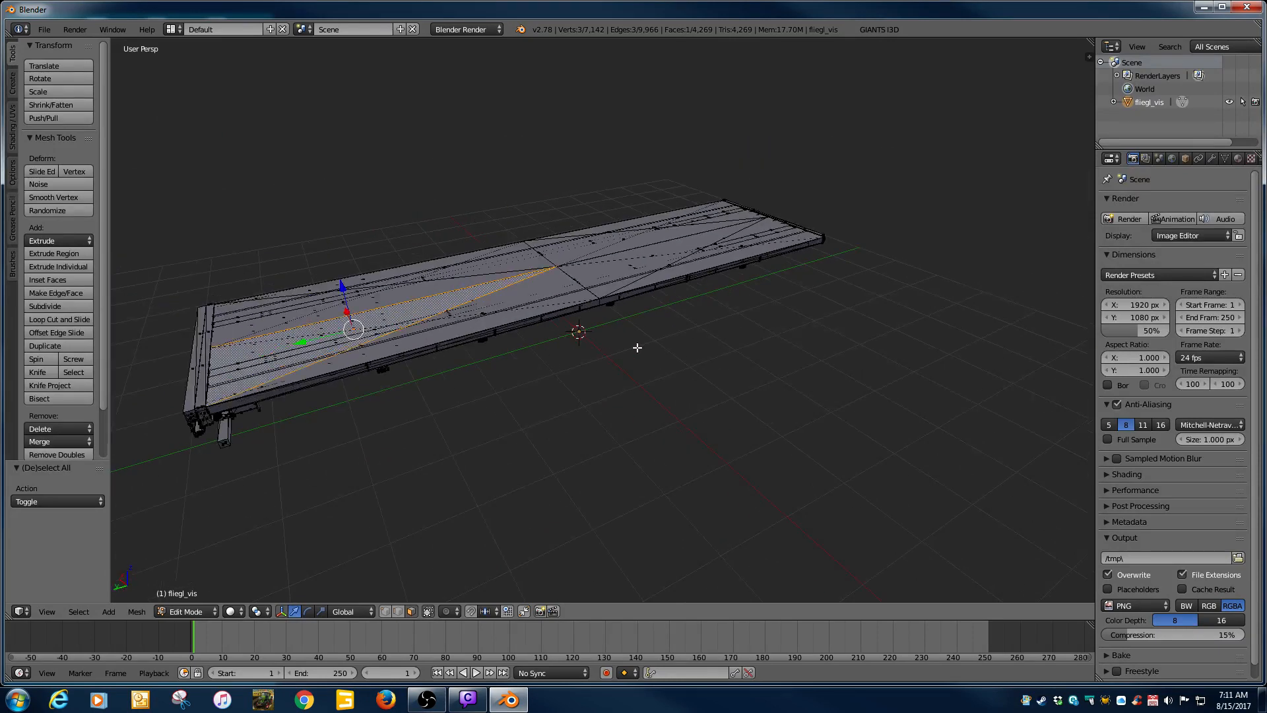
# Split the 3D view vertically into two areas and turn the new second area into a UV/Image Editor
pyautogui.moveTo(647, 367); pyautogui.dragTo(574, 387, button='middle')
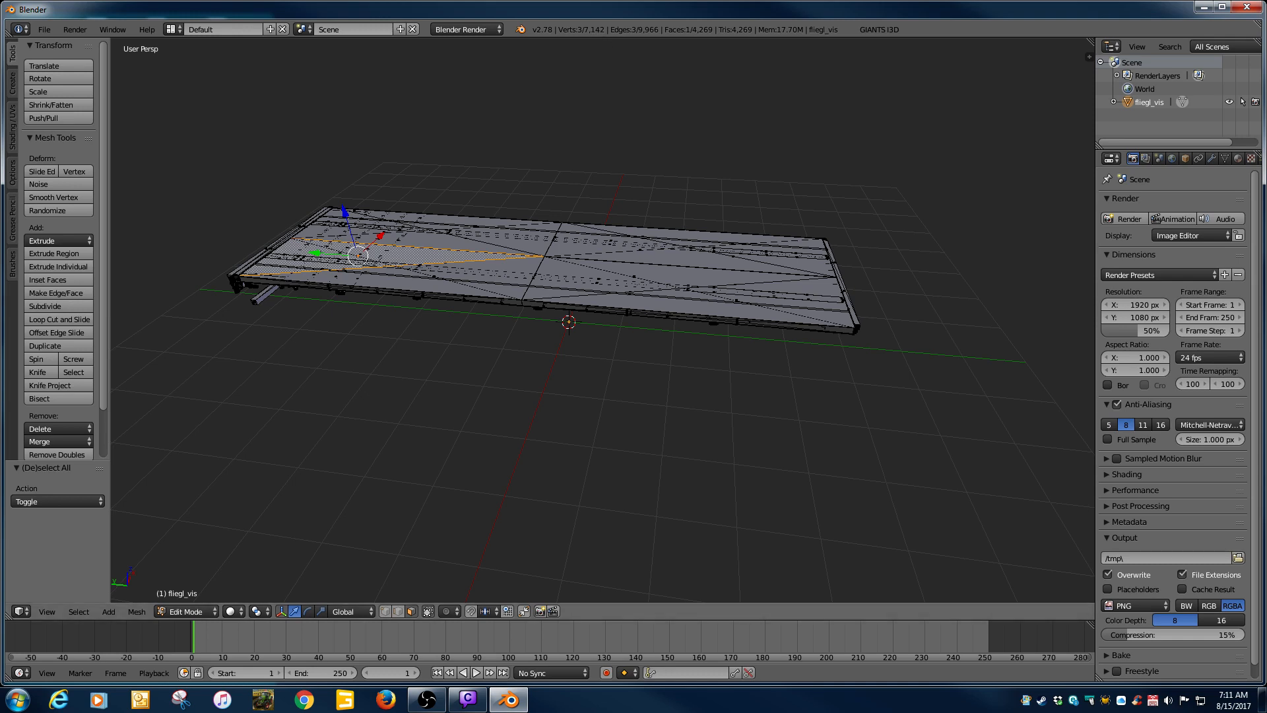
pyautogui.rightClick(598, 37)
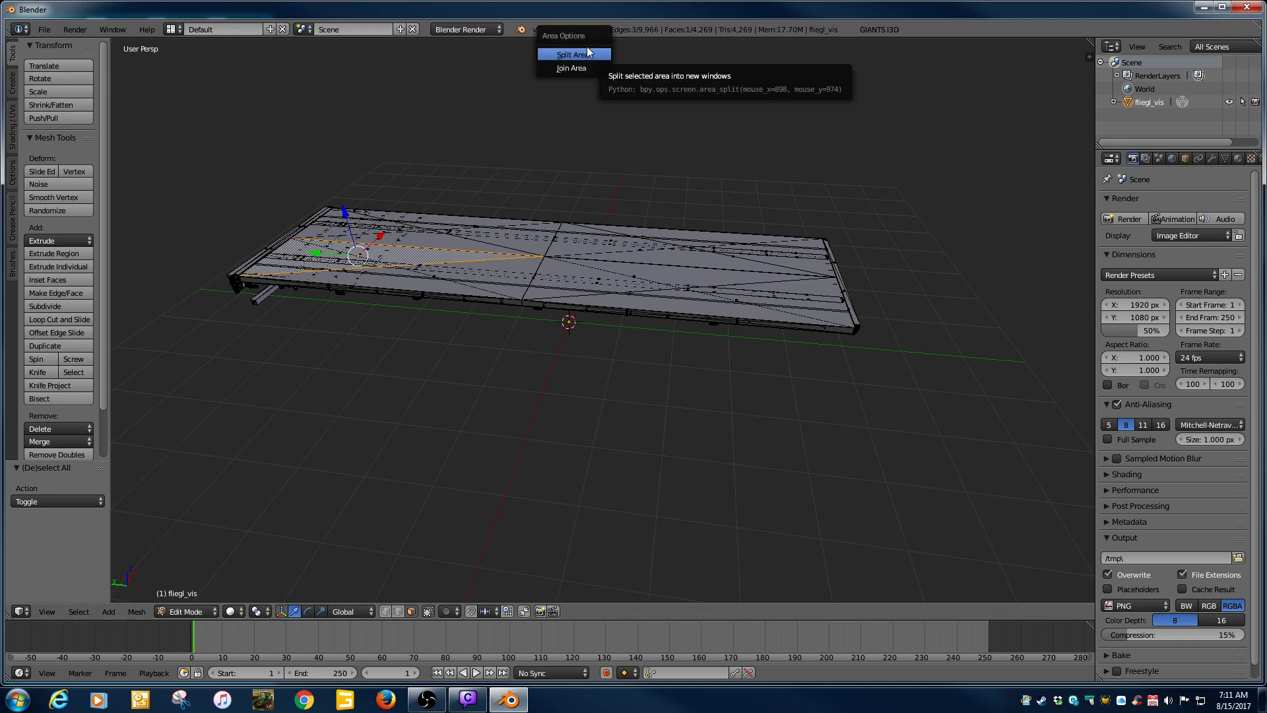
pyautogui.click(581, 54)
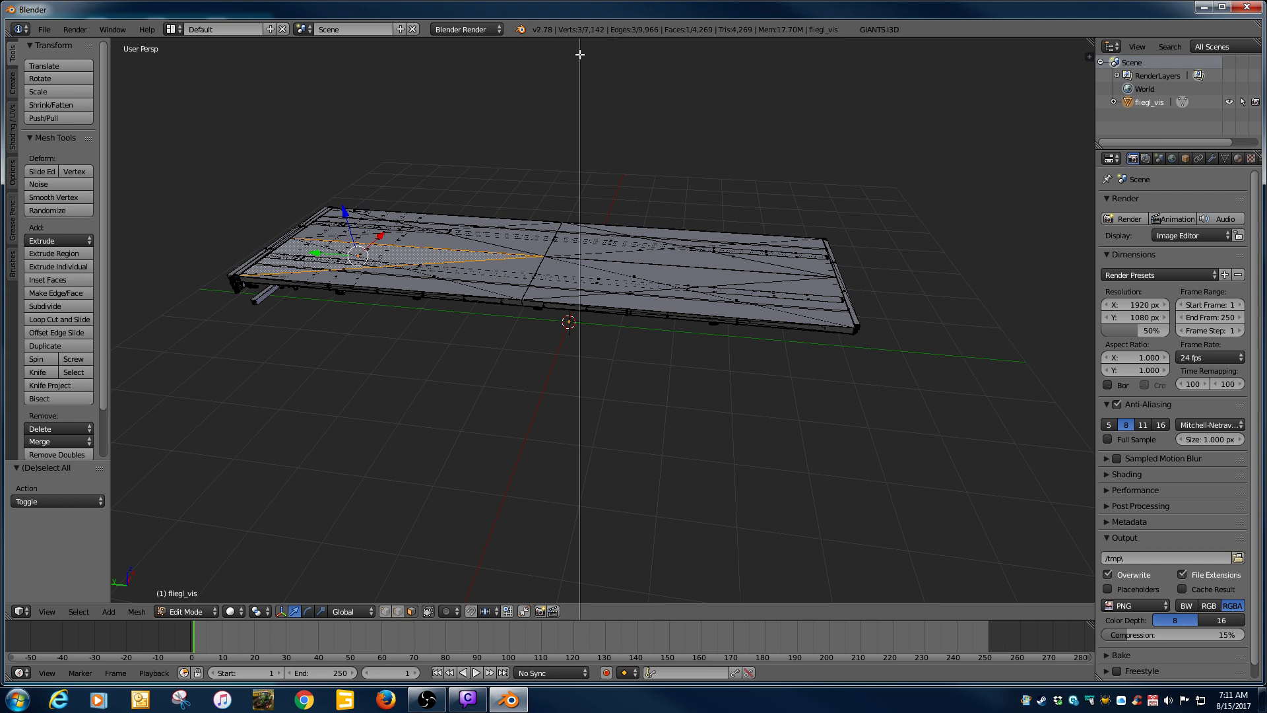
pyautogui.click(615, 211)
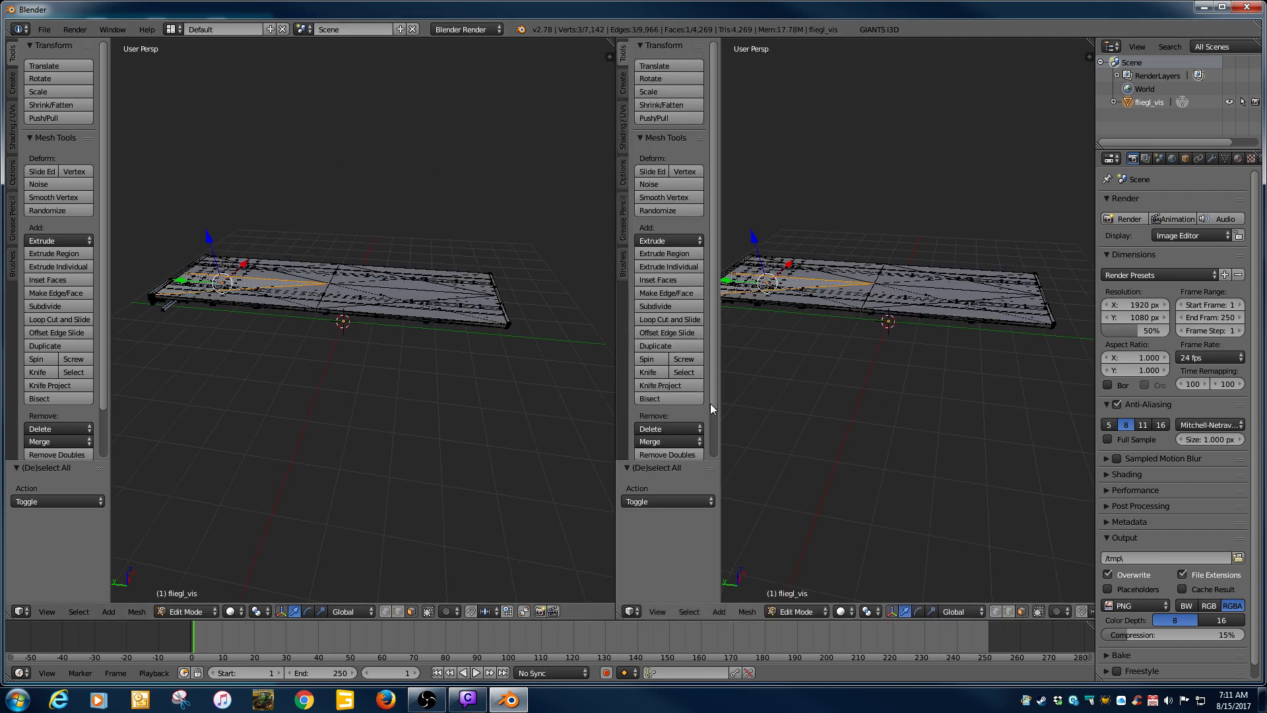
pyautogui.click(630, 612)
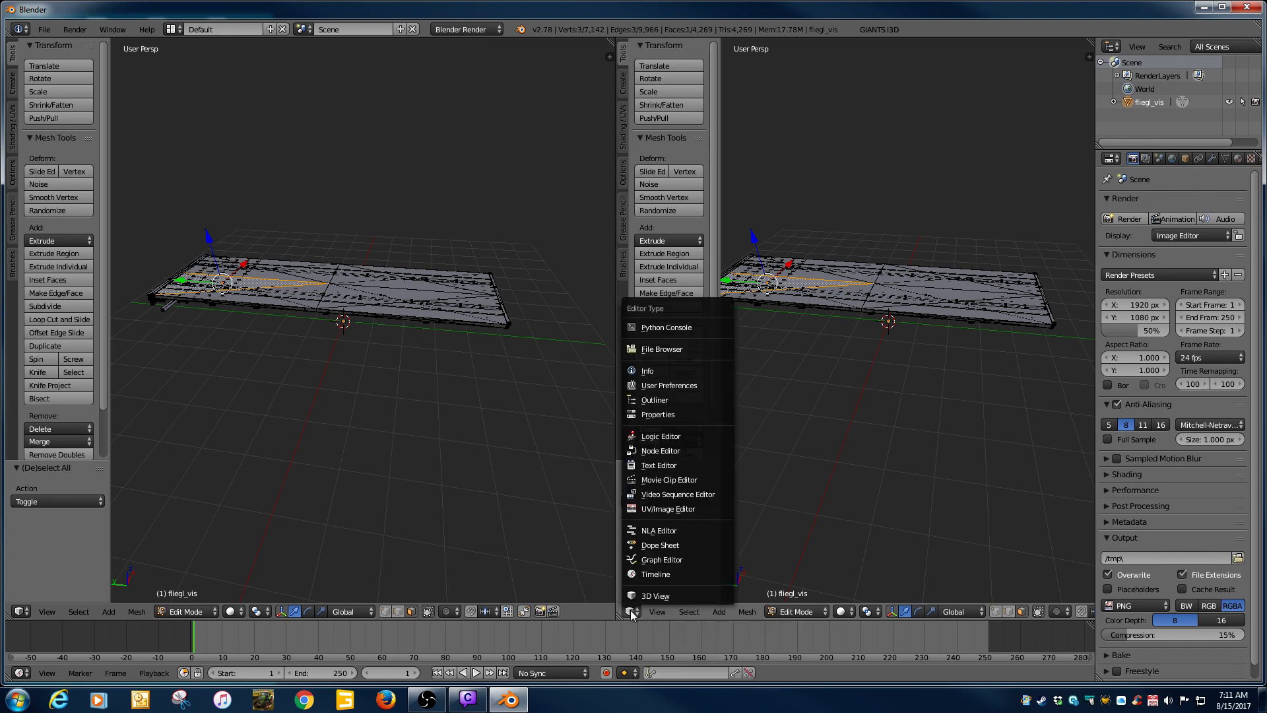
pyautogui.click(658, 508)
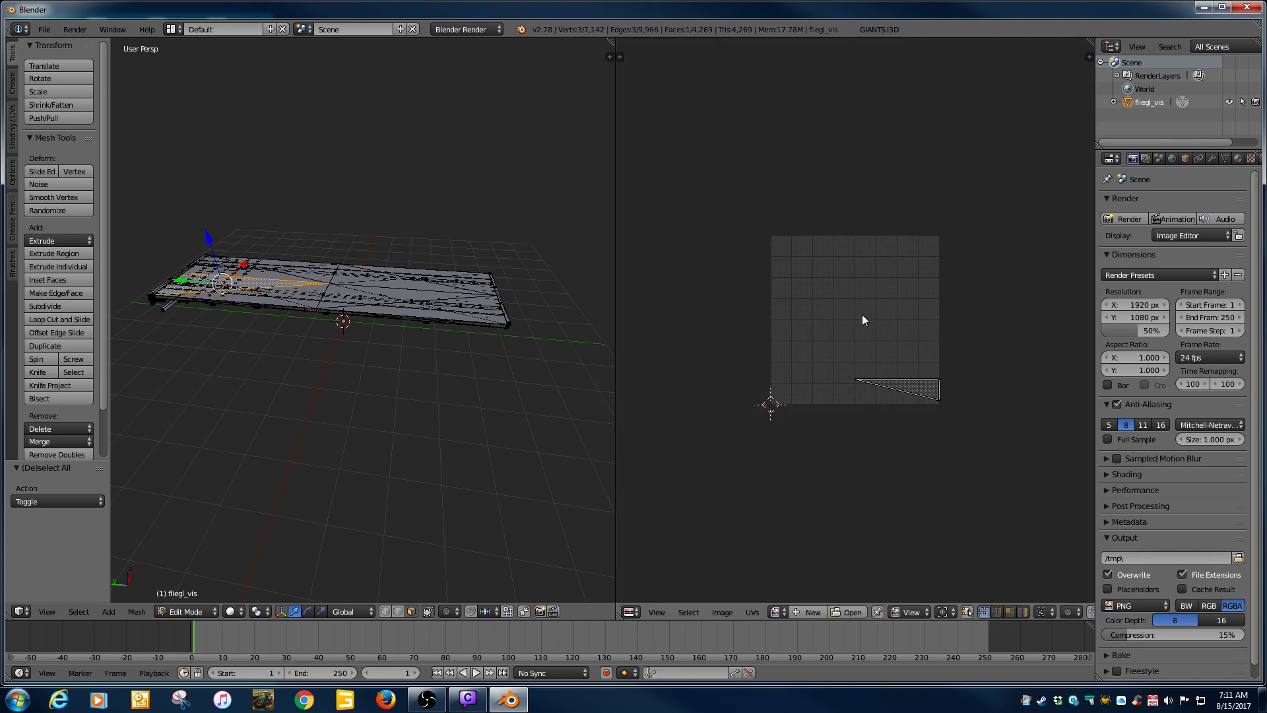
# Select the triangular deck faces of the trailer one after another to examine where each one lies in the UV layout
pyautogui.rightClick(426, 297)
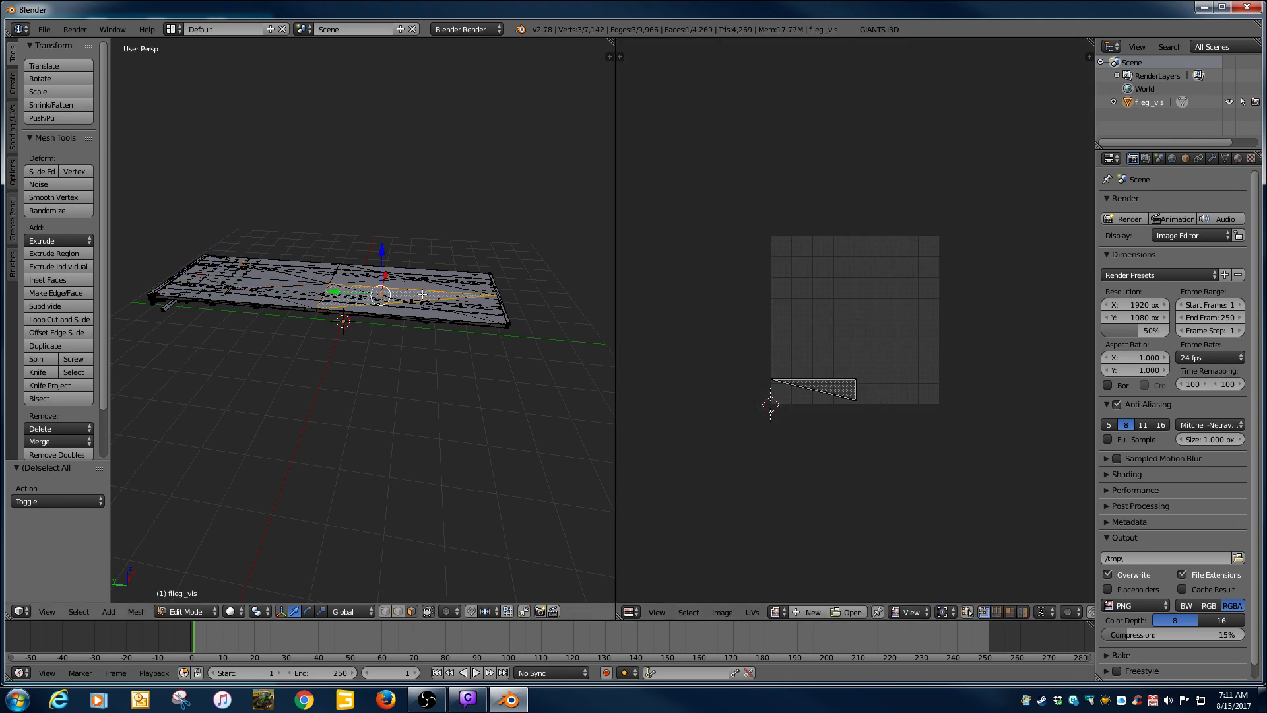
pyautogui.rightClick(416, 284)
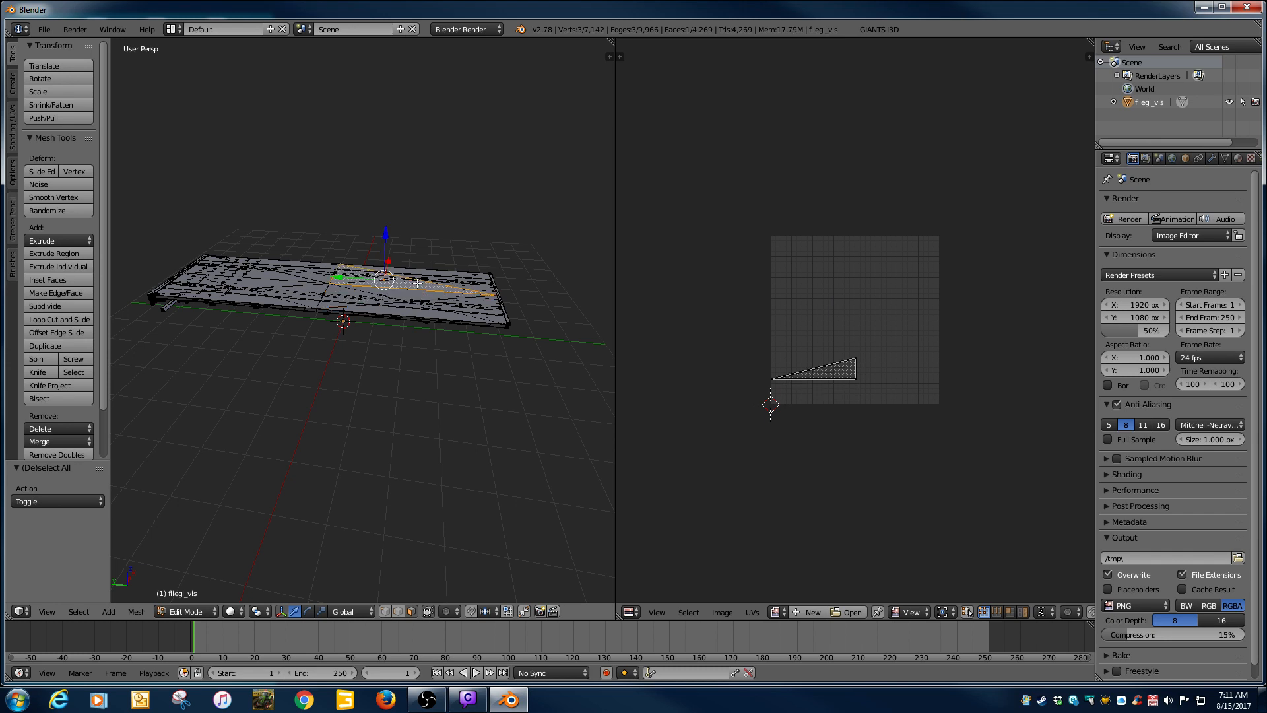
pyautogui.rightClick(273, 285)
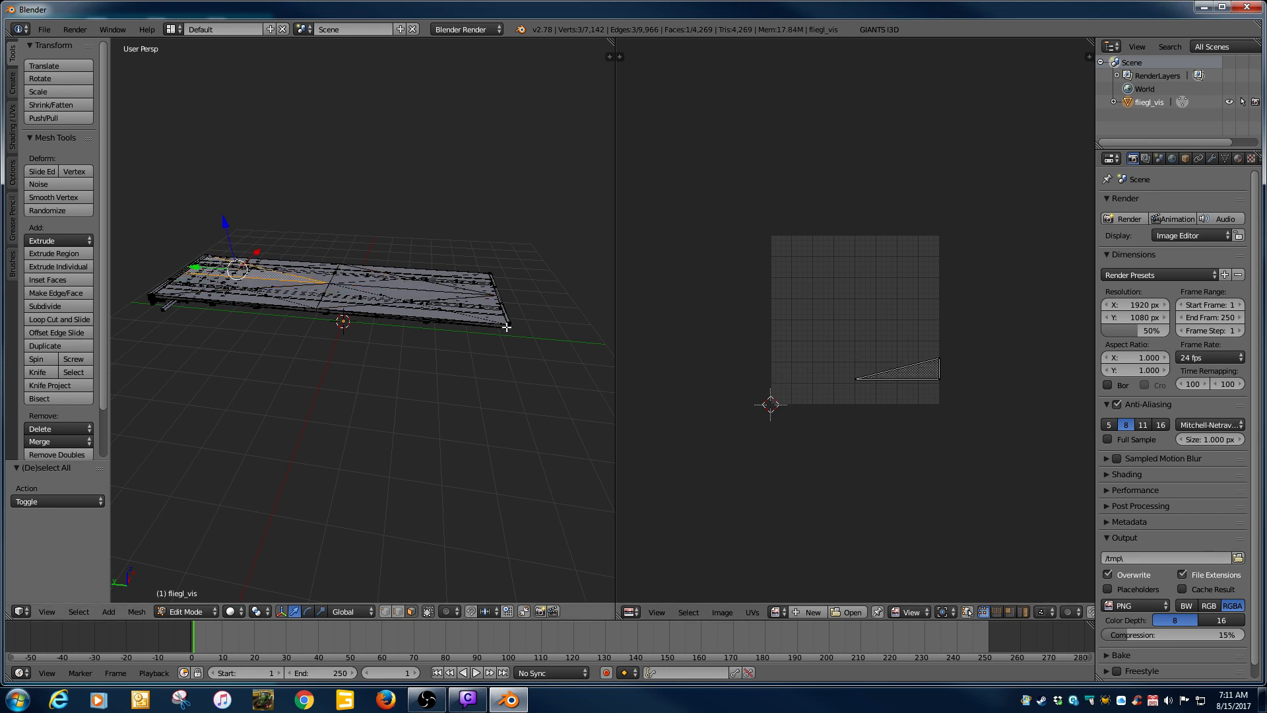
pyautogui.moveTo(481, 339); pyautogui.dragTo(449, 384, button='middle')
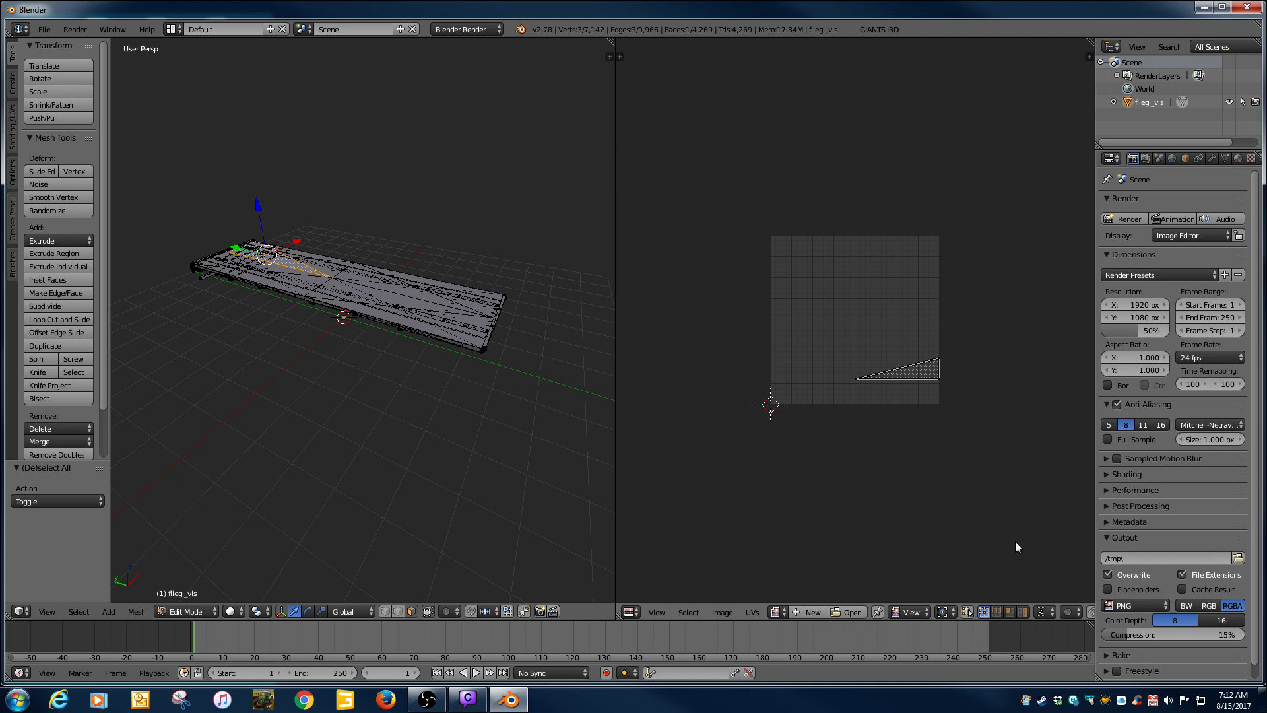
# Synchronize the UV and mesh selections in face select mode, trying the link on a triangular deck face in the UV layout
pyautogui.click(967, 613)
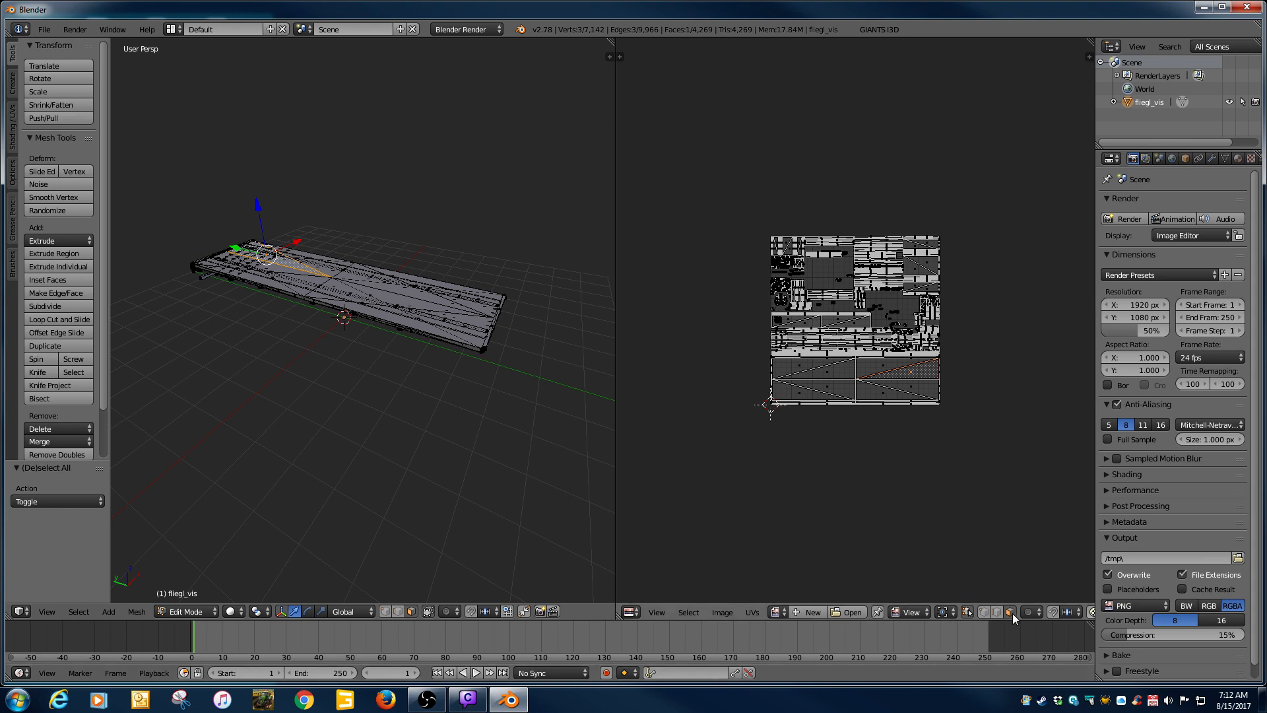
pyautogui.click(983, 613)
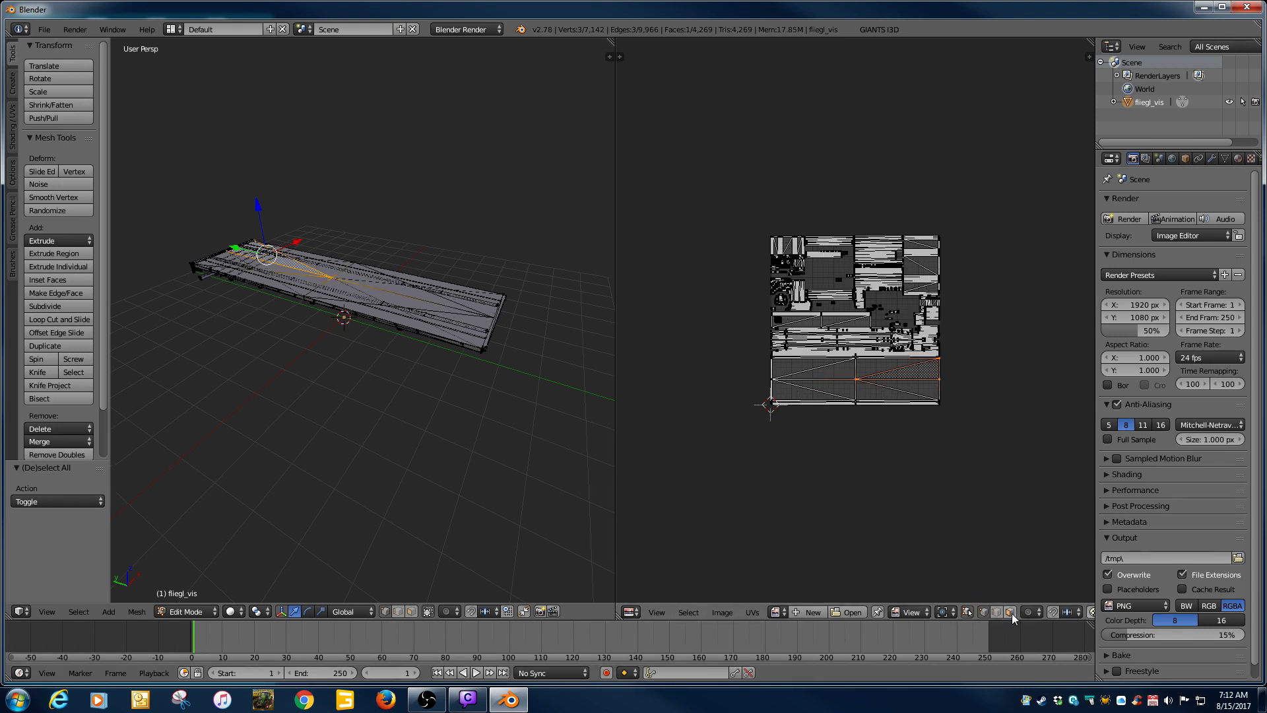
pyautogui.click(1010, 612)
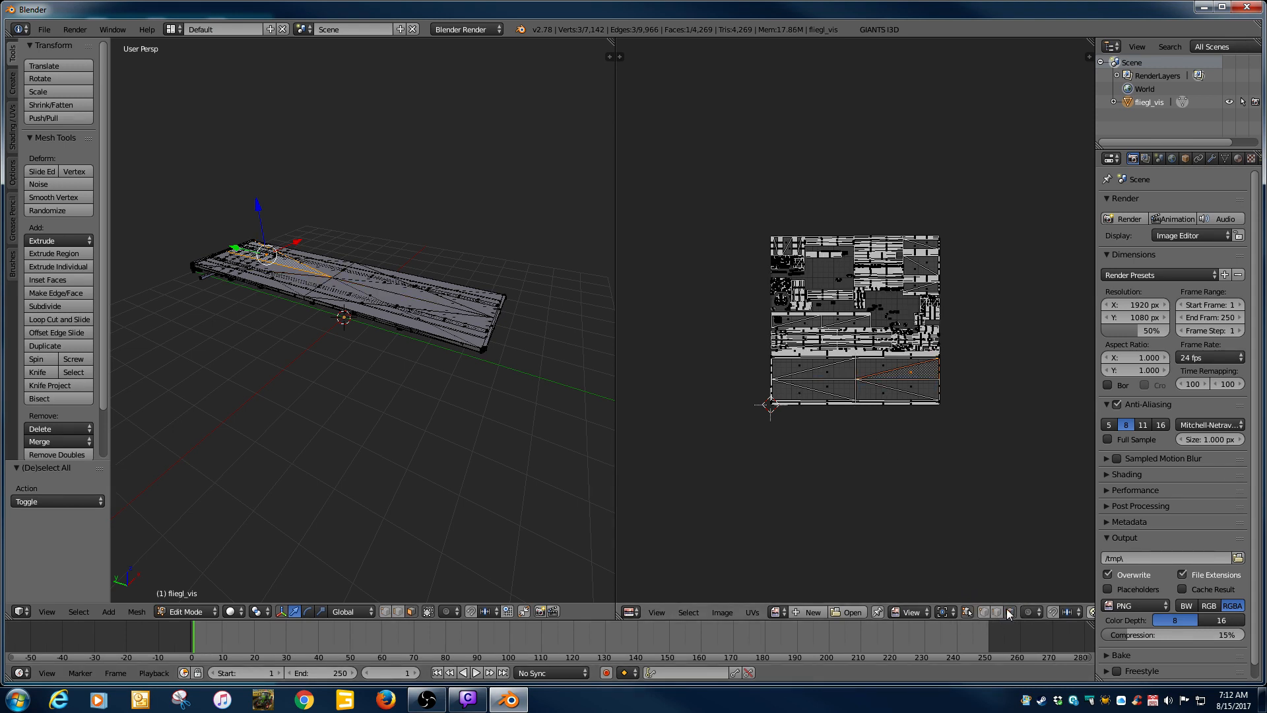
pyautogui.click(834, 394)
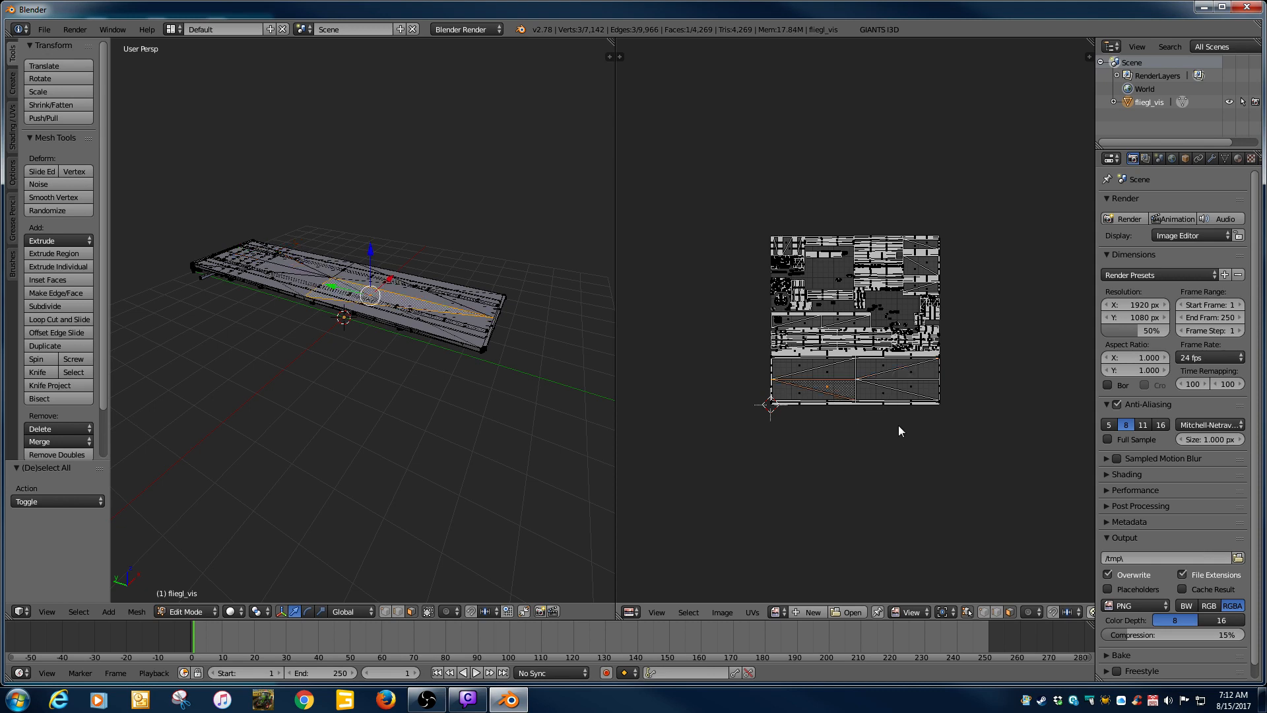
pyautogui.click(966, 612)
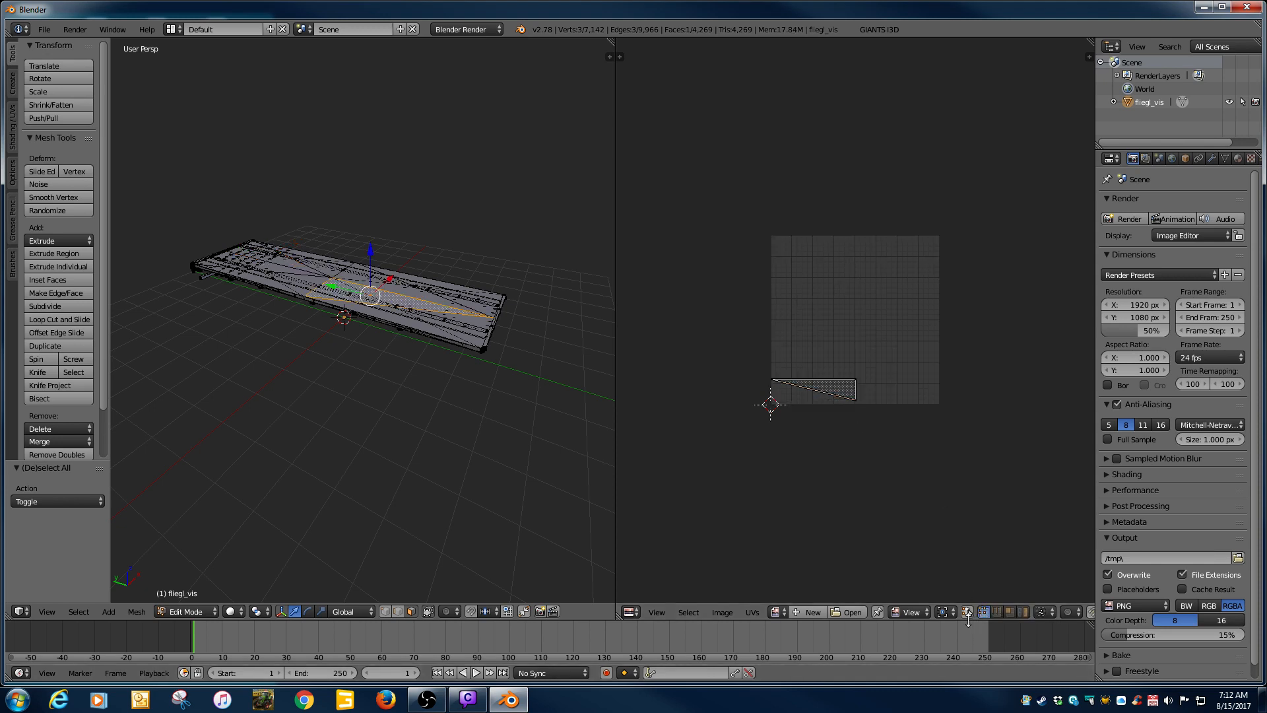
pyautogui.click(967, 613)
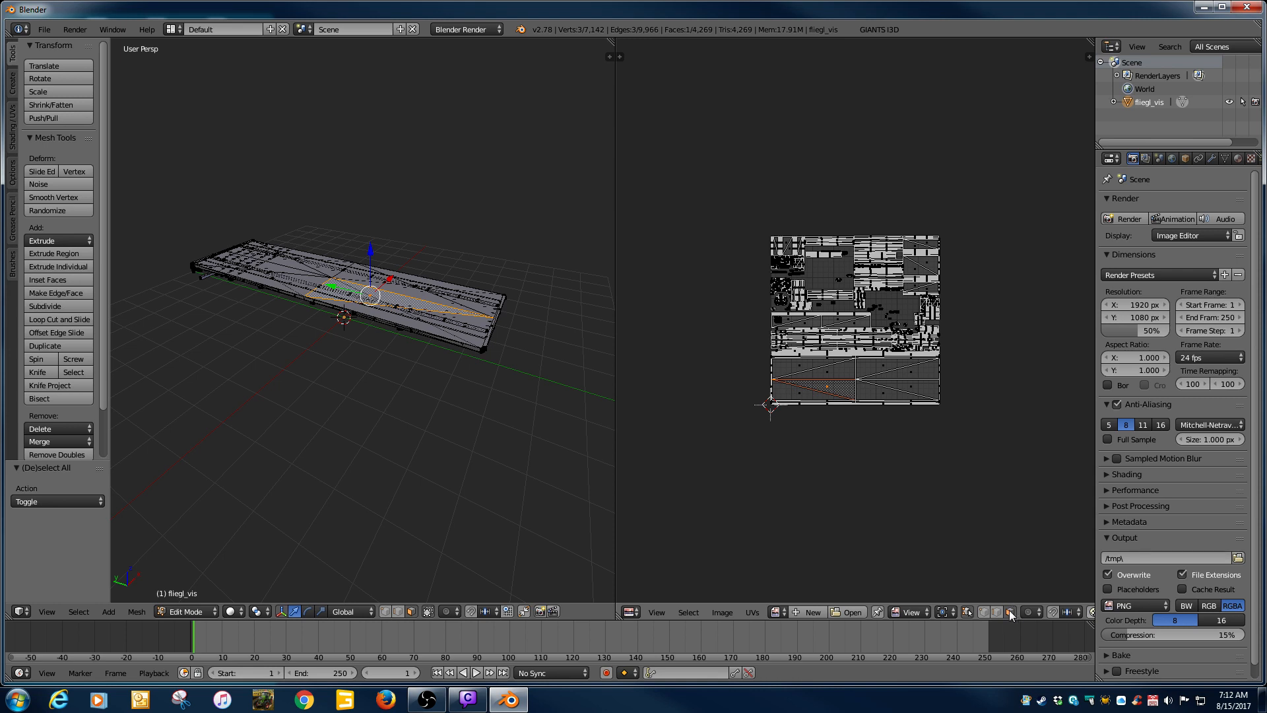
# Select further faces in the UV layout to match them with the trailer mesh, leaving all geometry deselected
pyautogui.rightClick(909, 386)
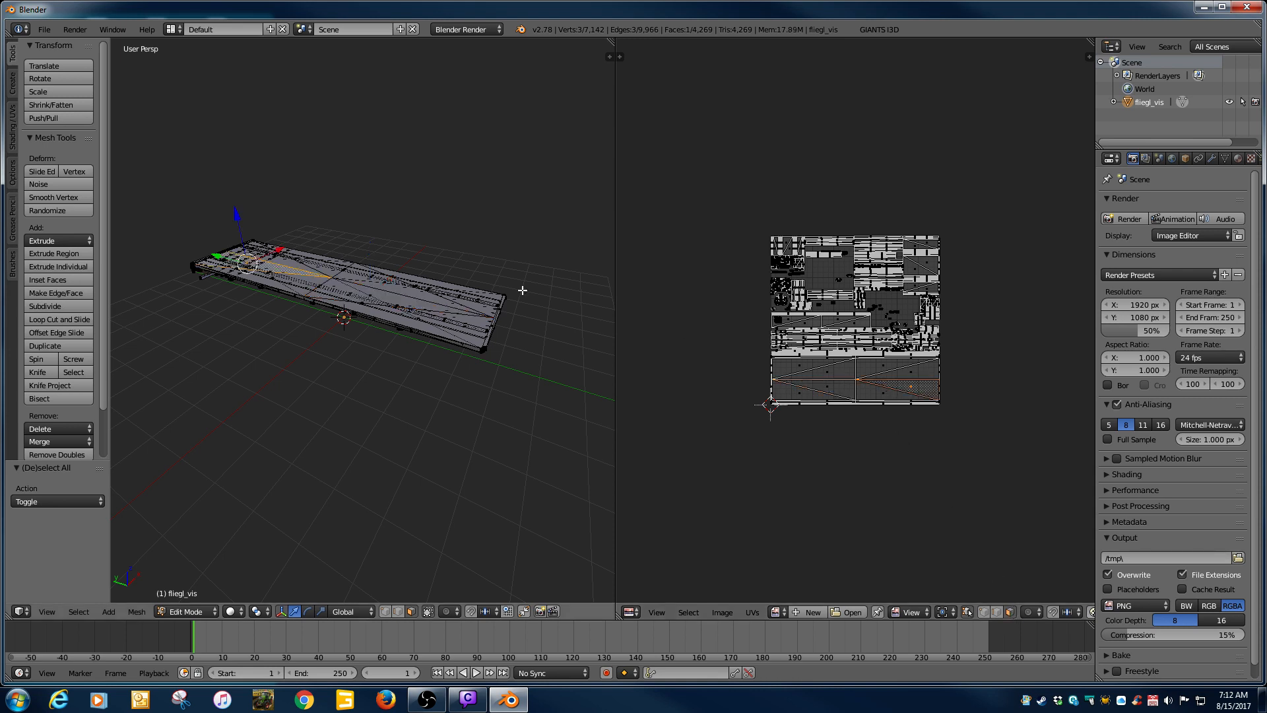
pyautogui.rightClick(869, 394)
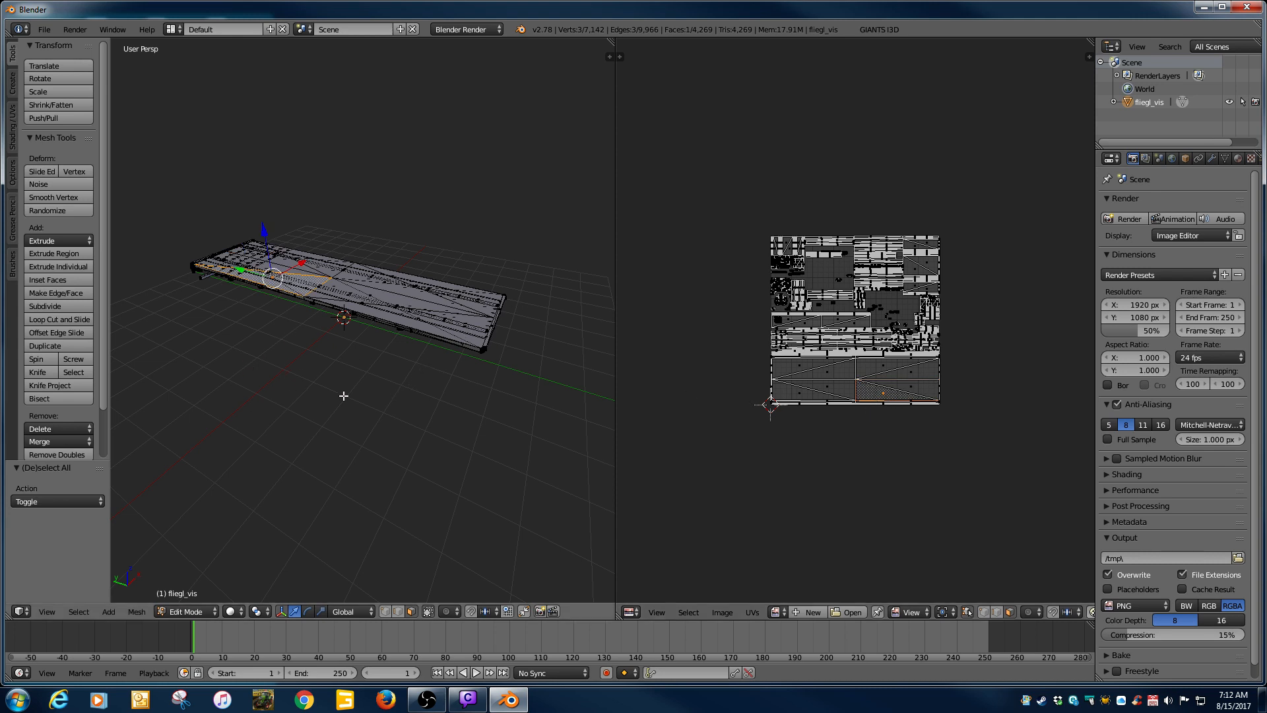
pyautogui.rightClick(687, 499)
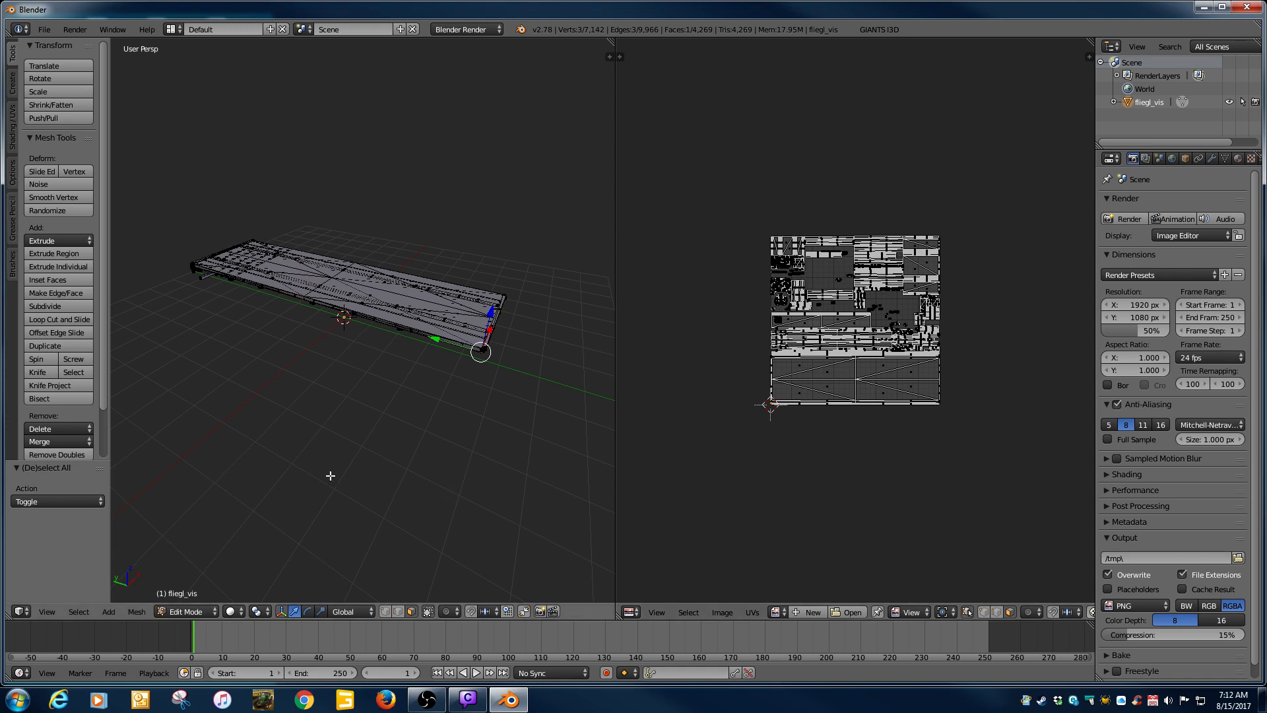
pyautogui.press('a')
pyautogui.press('a')
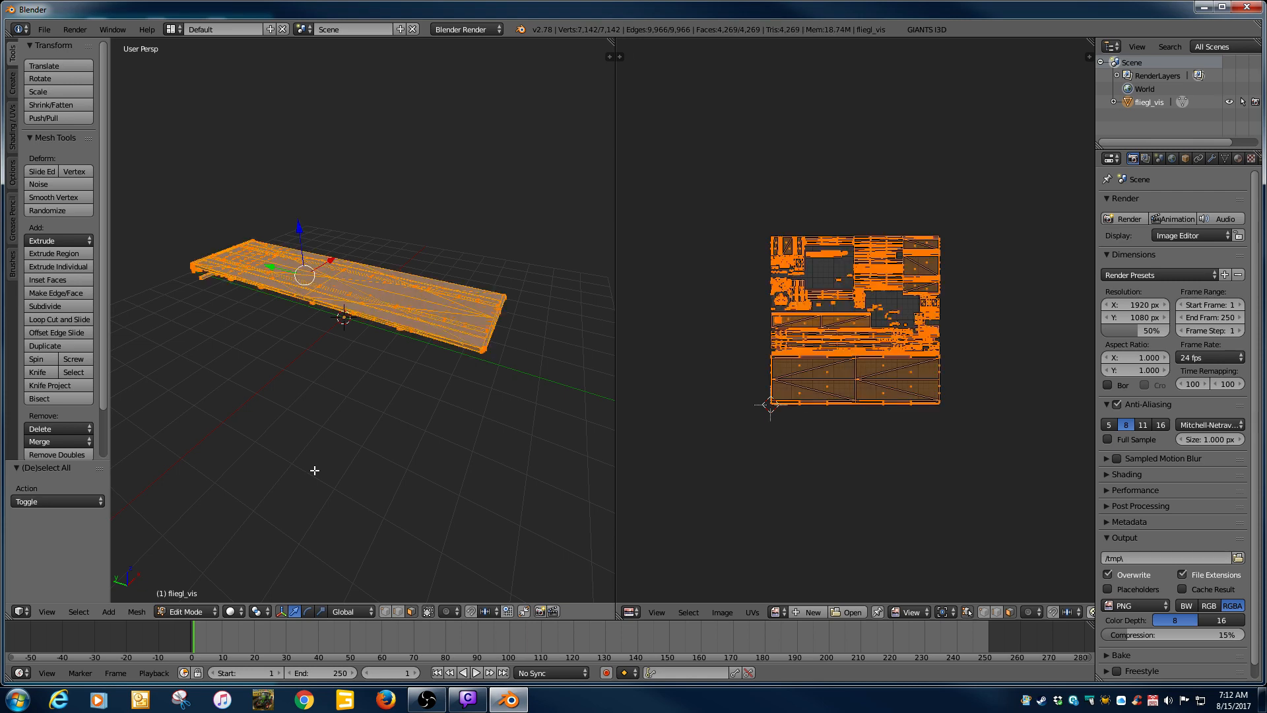
pyautogui.press('a')
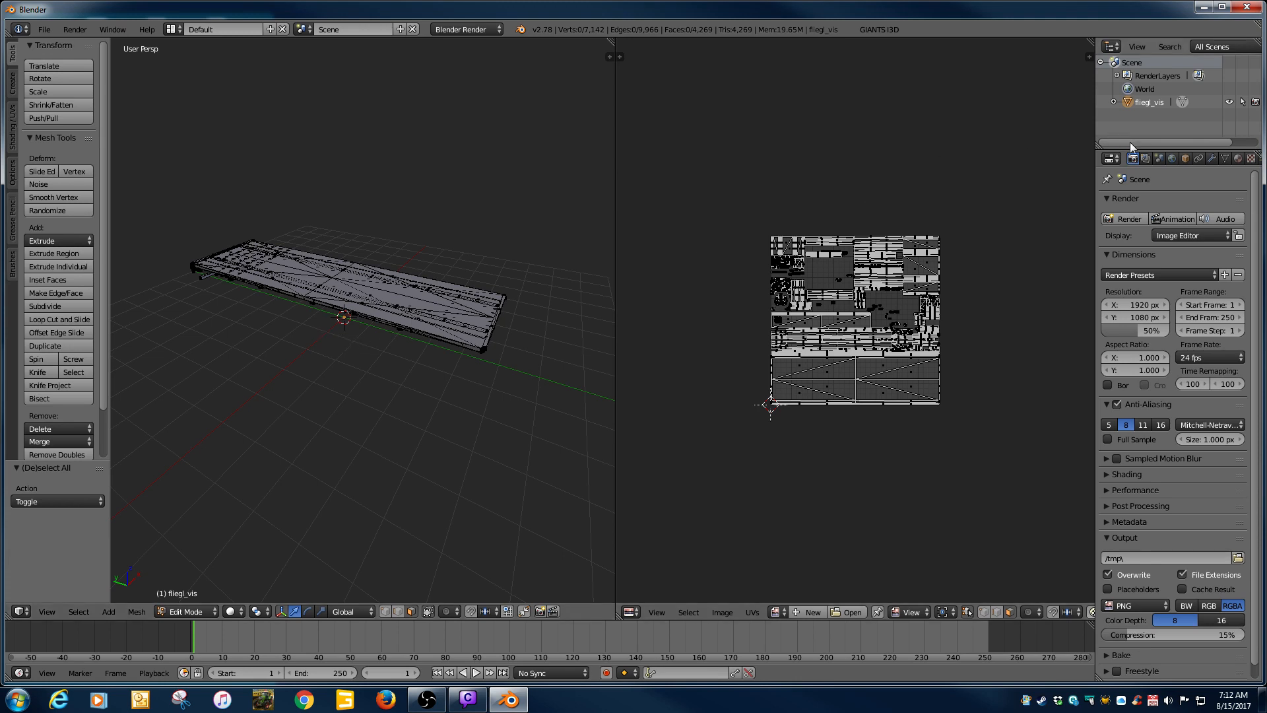
# Create a new material for fliegl_vis and name it trailerBody
pyautogui.click(1238, 160)
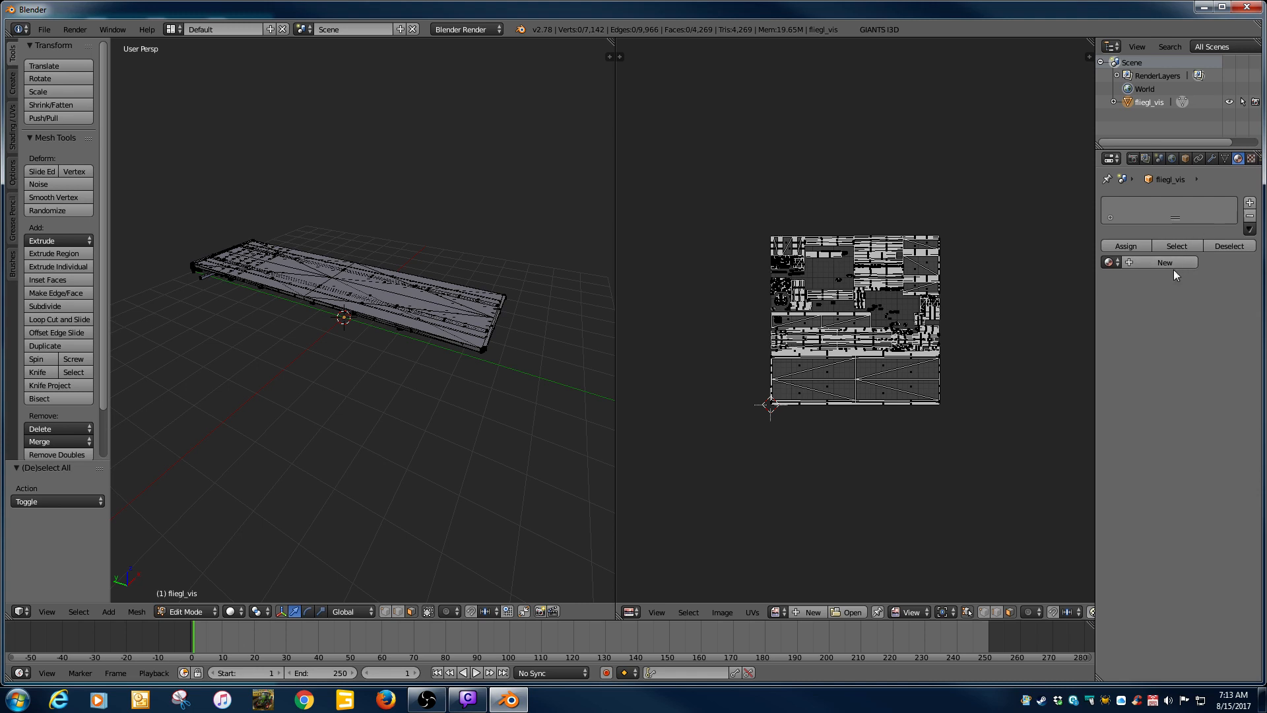
pyautogui.click(1151, 263)
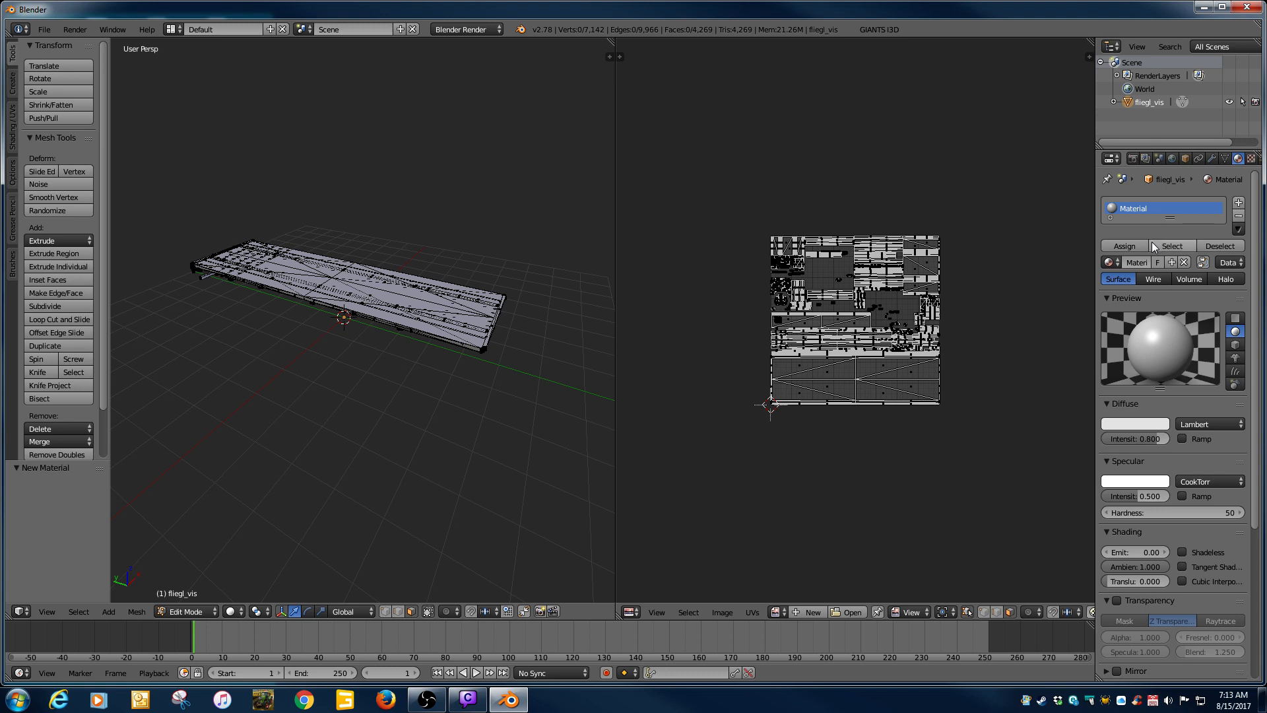
pyautogui.doubleClick(1143, 208)
pyautogui.write('vis')
pyautogui.write('oa')
pyautogui.press('BackSpace')
pyautogui.press('BackSpace')
pyautogui.press('Return')
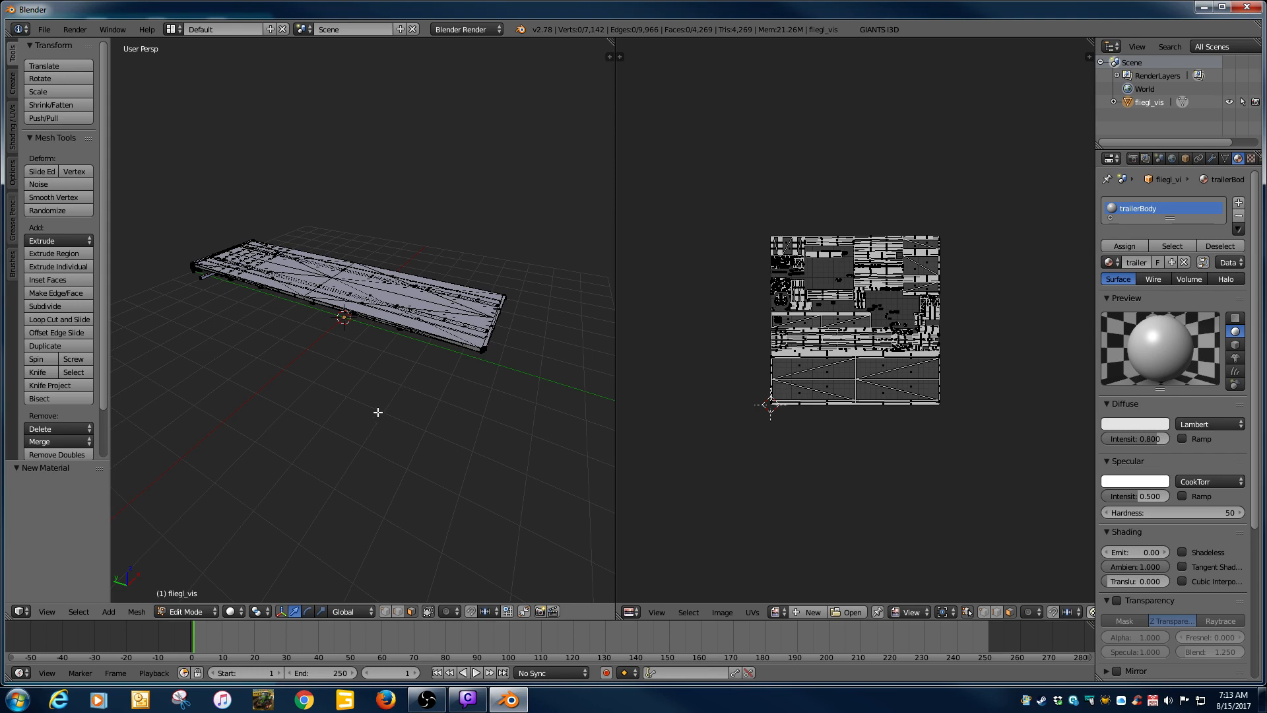
# Toggle fliegl_vis repeatedly between Object Mode and Edit Mode to compare its display in both modes
pyautogui.press('Tab')
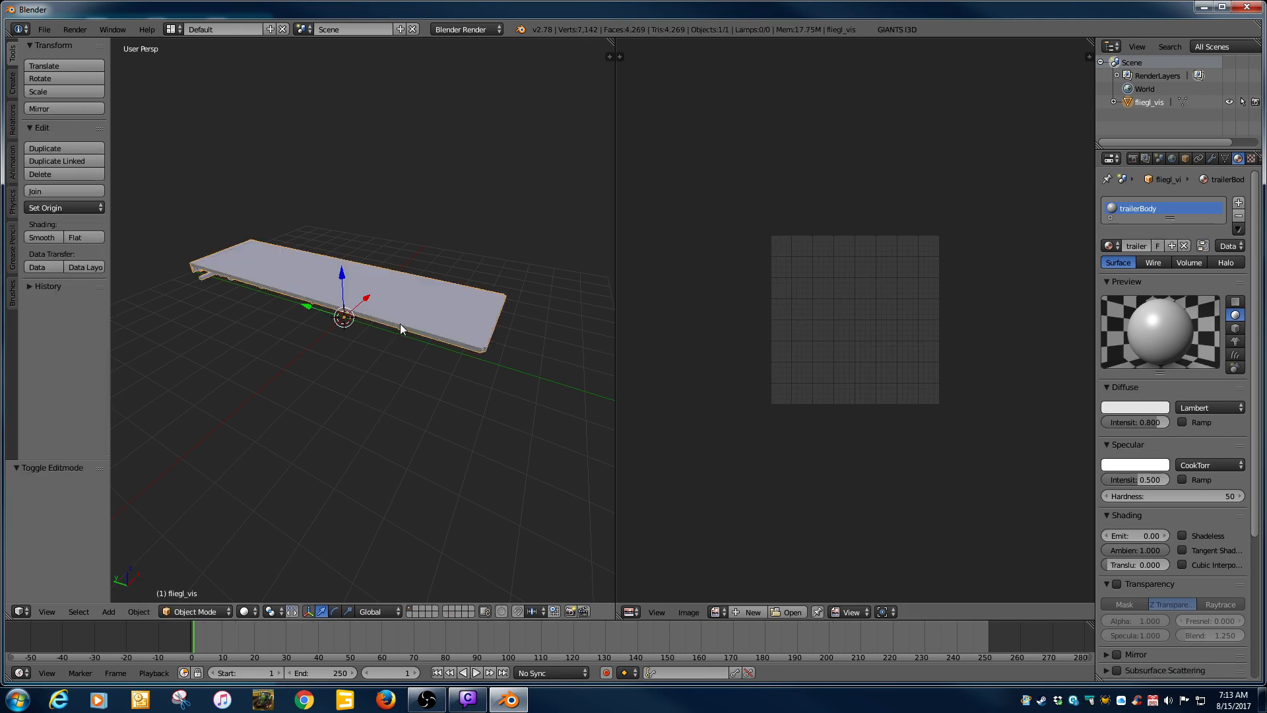
pyautogui.press('Tab')
pyautogui.press('Tab')
pyautogui.press('Tab')
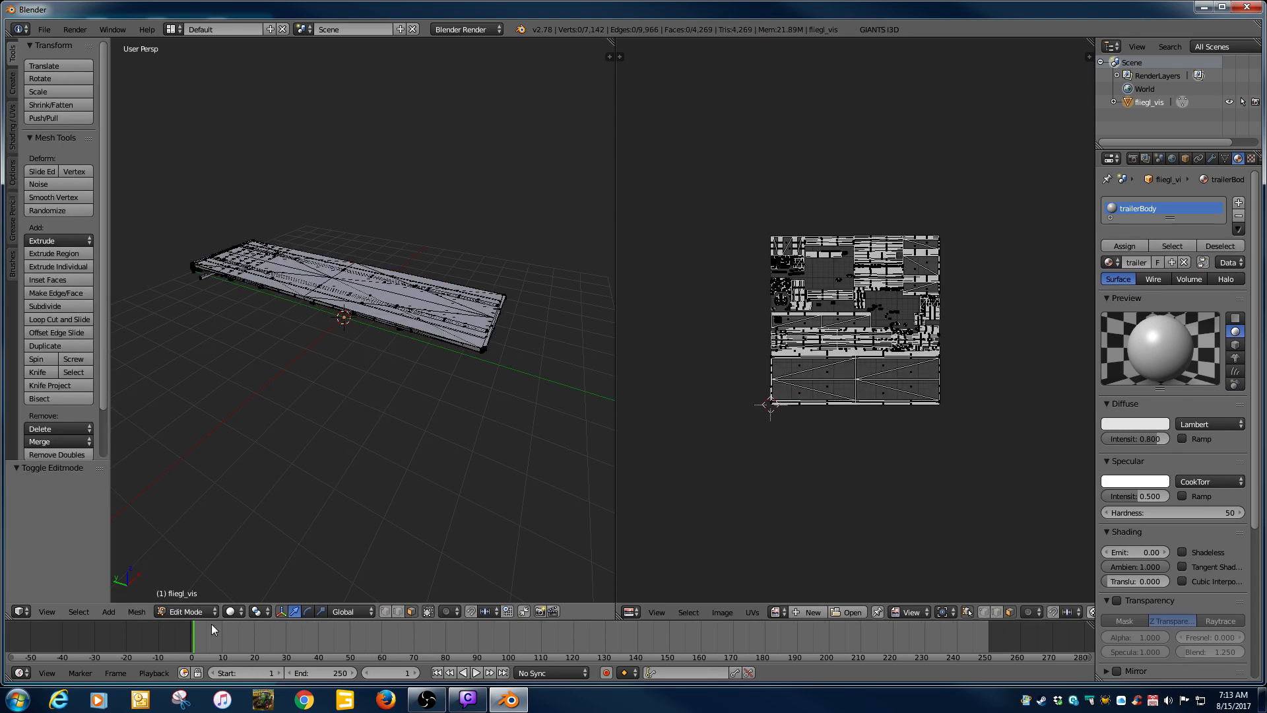
pyautogui.press('Tab')
pyautogui.press('Tab')
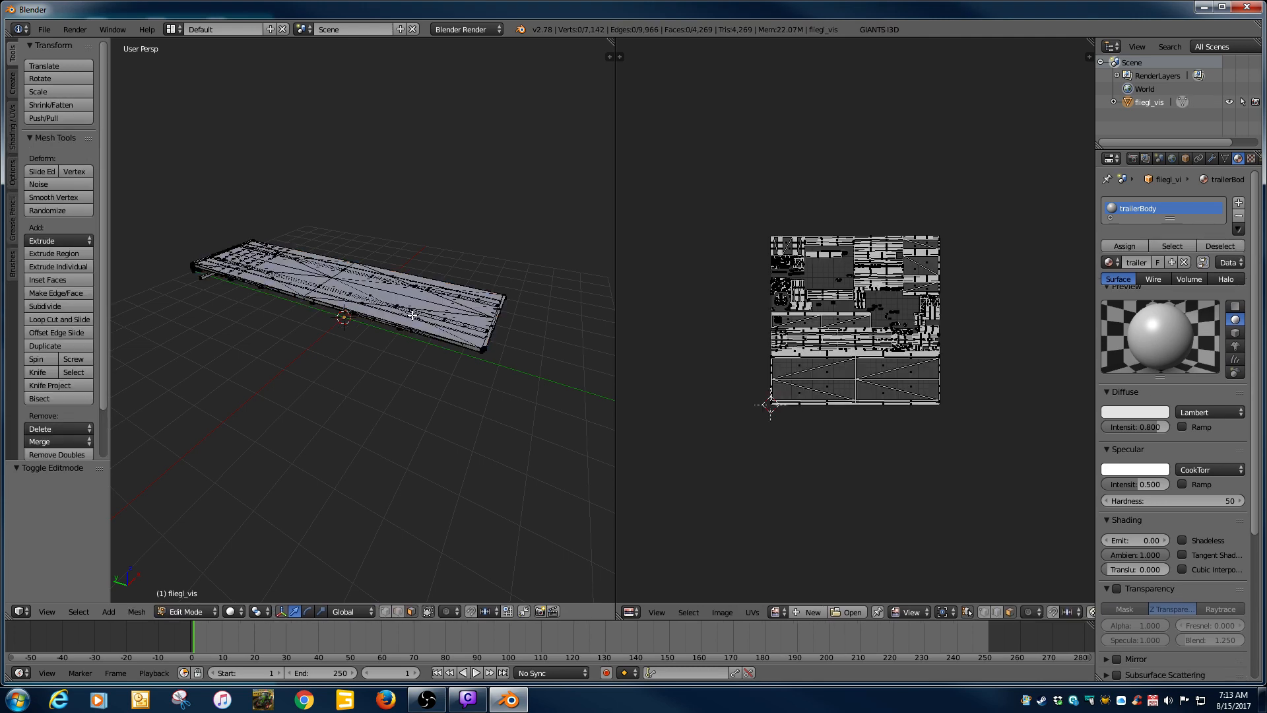
# Add a Hemi lamp in Object Mode and raise it about 7.8 units along Z above the trailer
pyautogui.press('Tab')
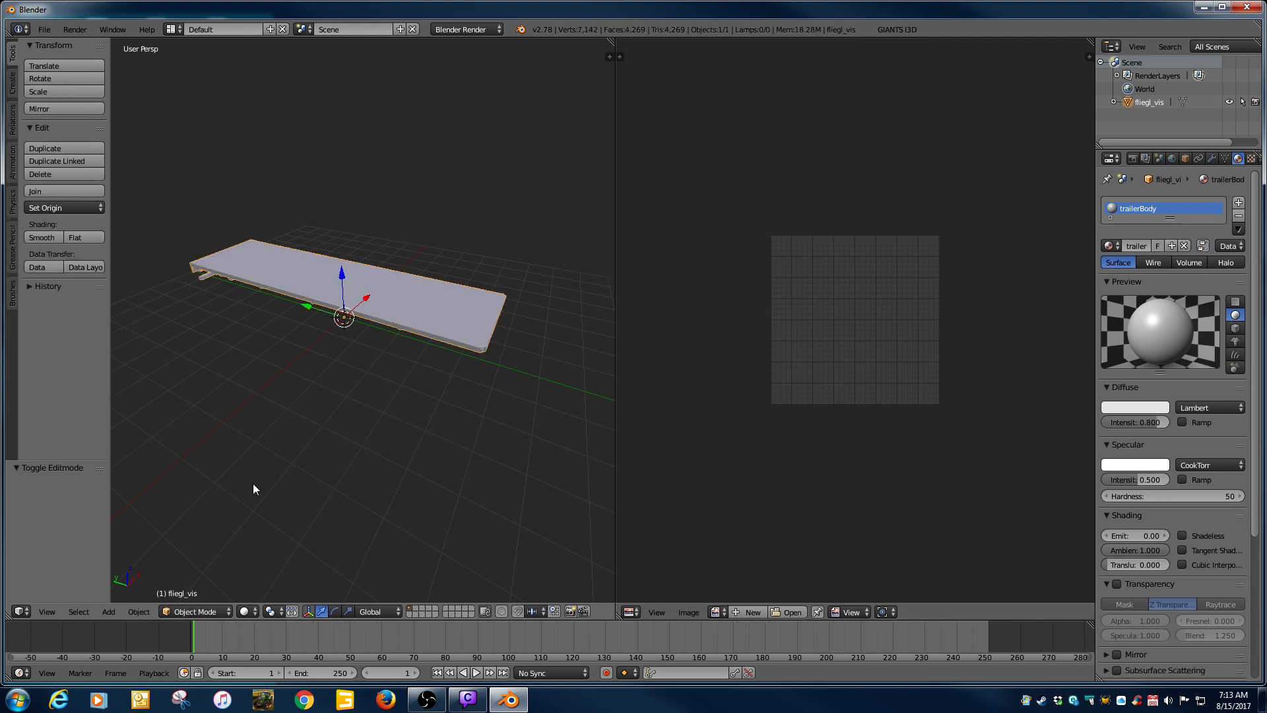
pyautogui.hotkey('shift', 'a')
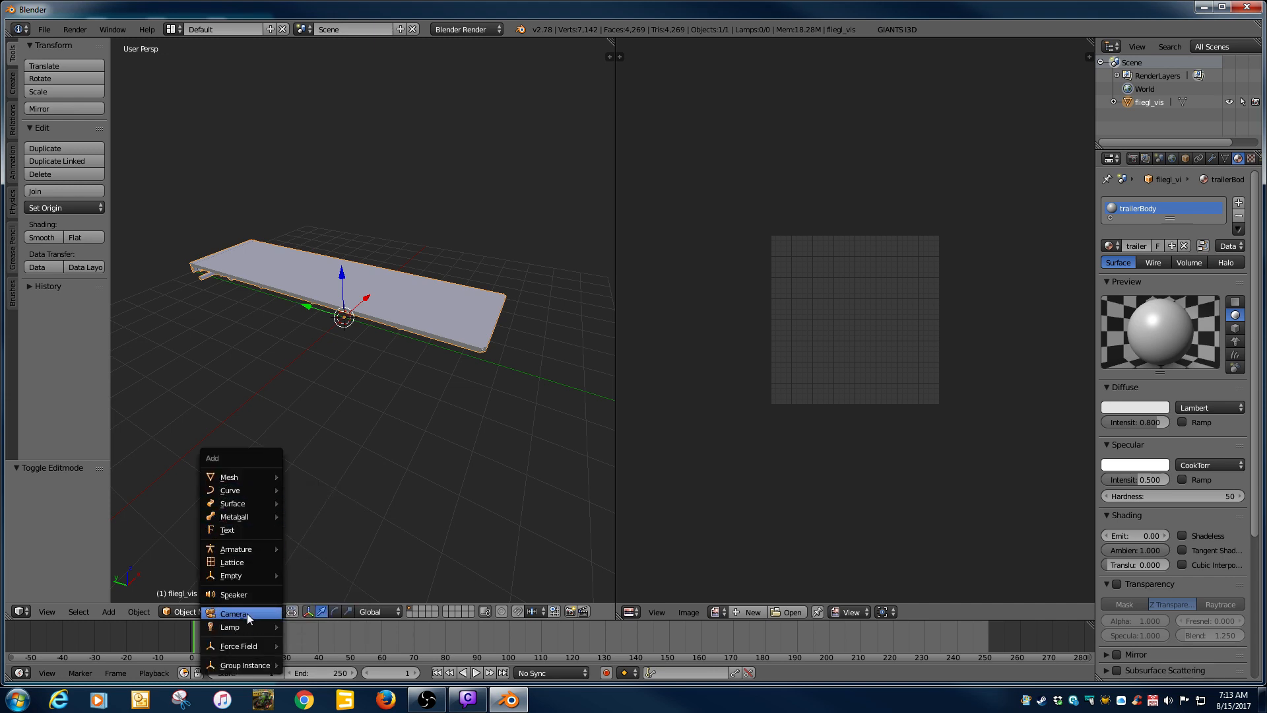
pyautogui.moveTo(248, 627)
pyautogui.click(310, 612)
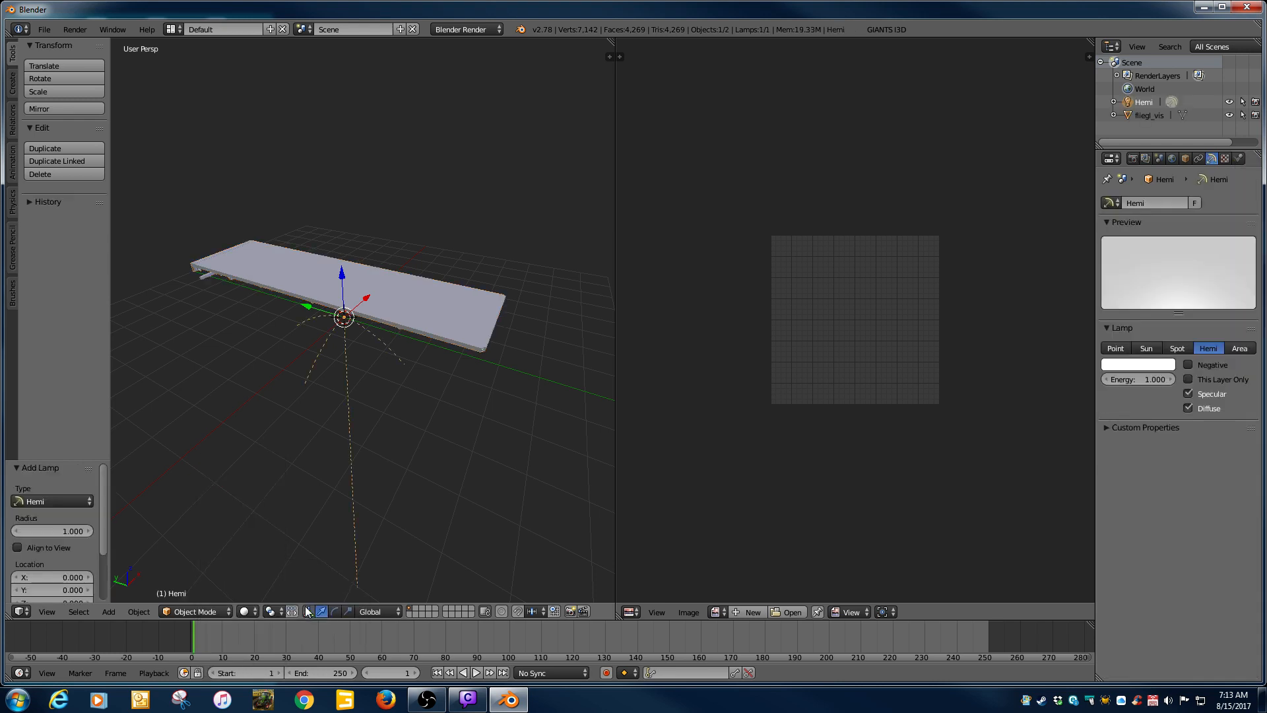
pyautogui.moveTo(345, 276); pyautogui.dragTo(326, 510)
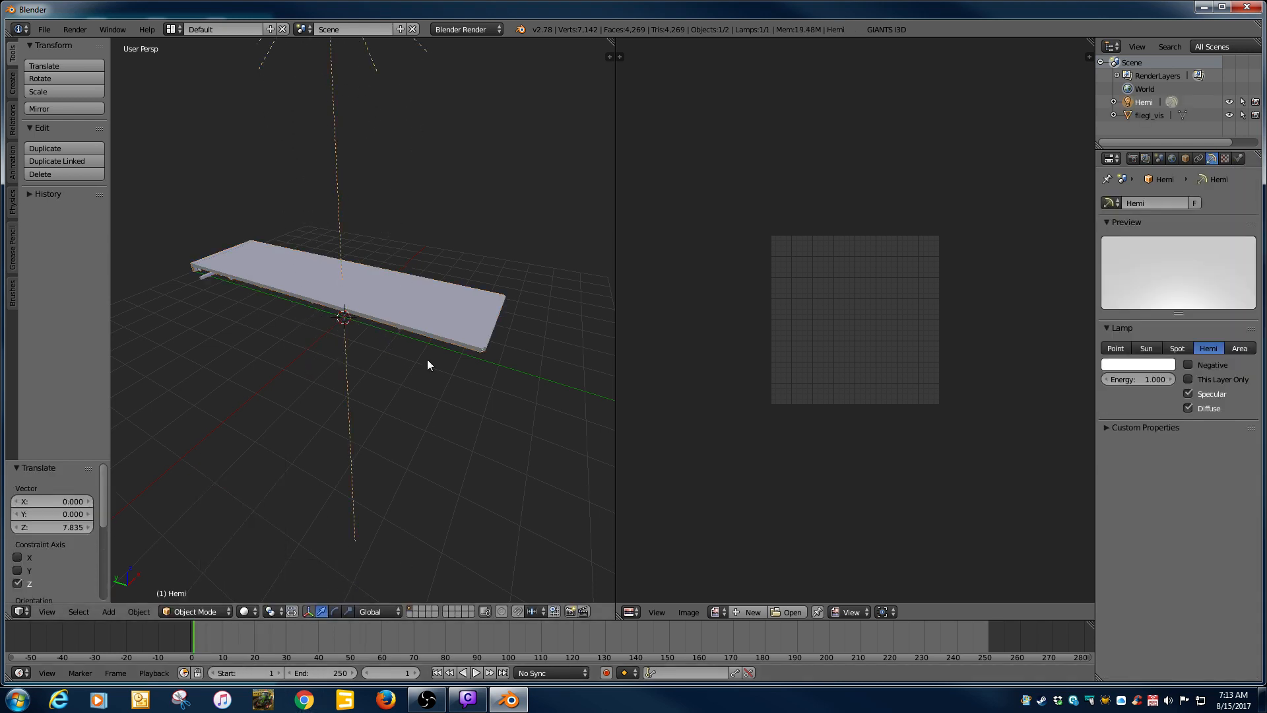
# Select the Hemi lamp and the trailer in turn, finishing with fliegl_vis in Edit Mode
pyautogui.rightClick(438, 314)
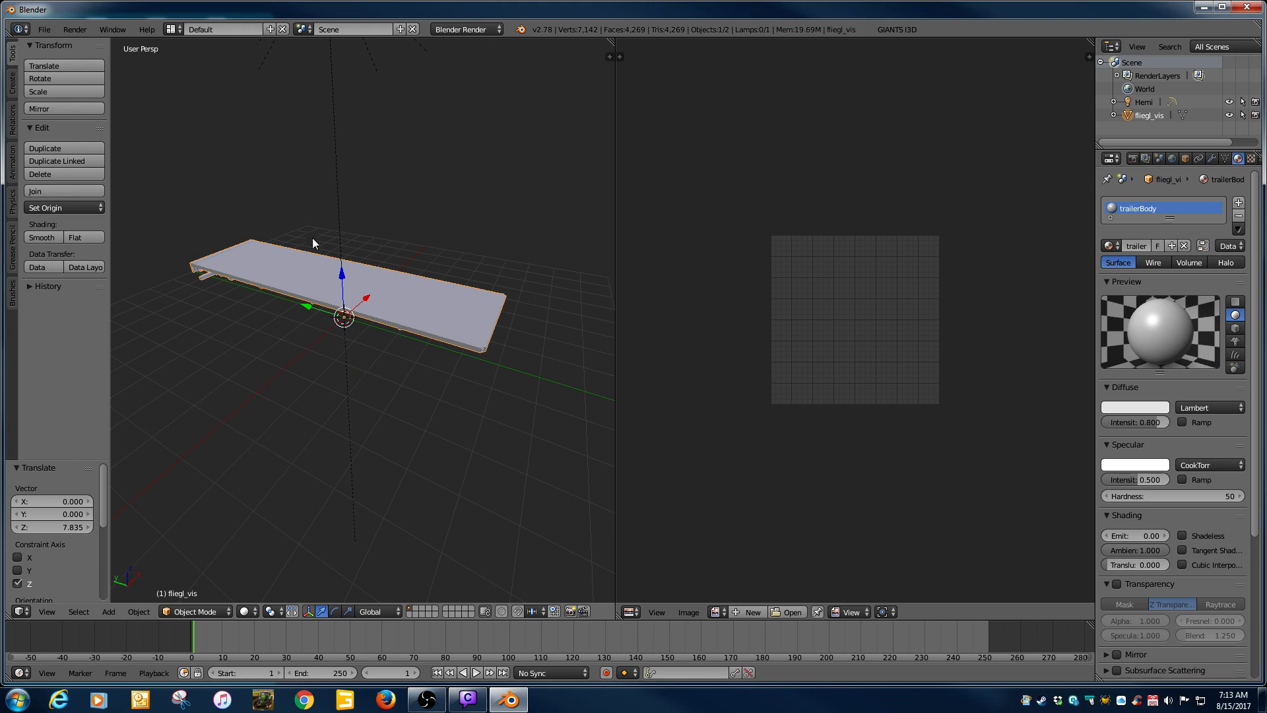
pyautogui.scroll(-2, 313, 244)
pyautogui.rightClick(339, 73)
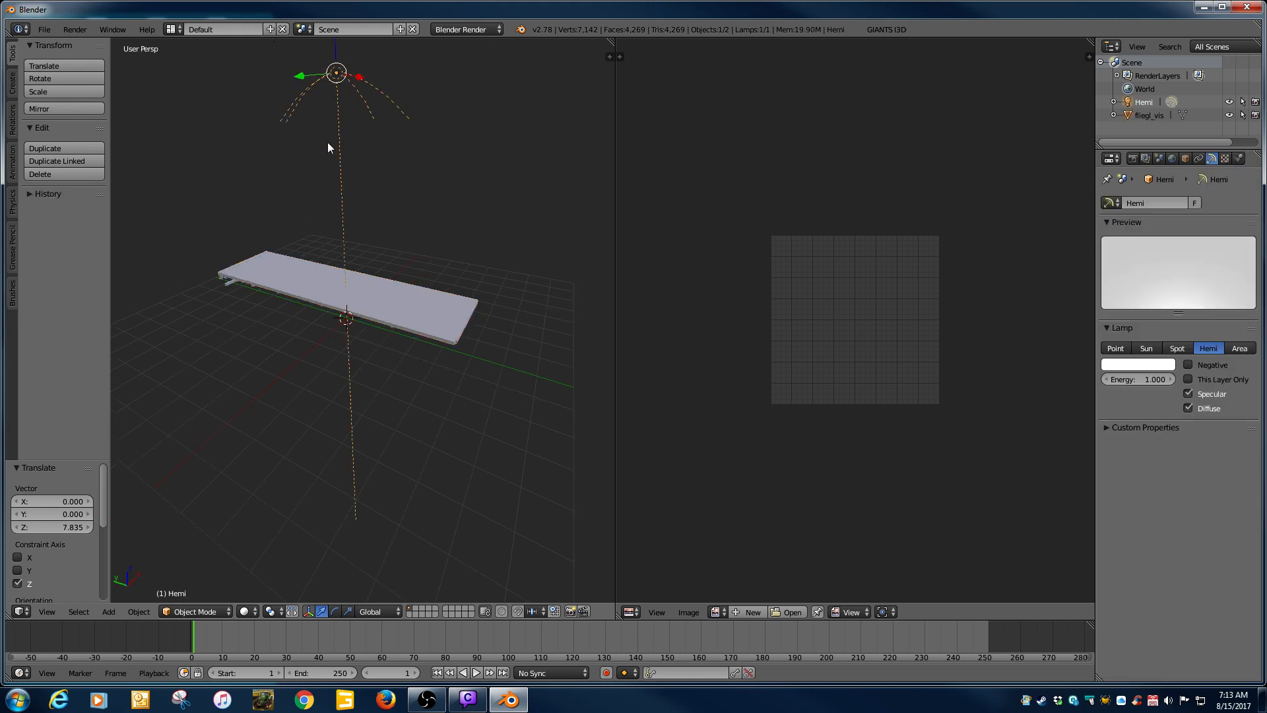
pyautogui.rightClick(313, 277)
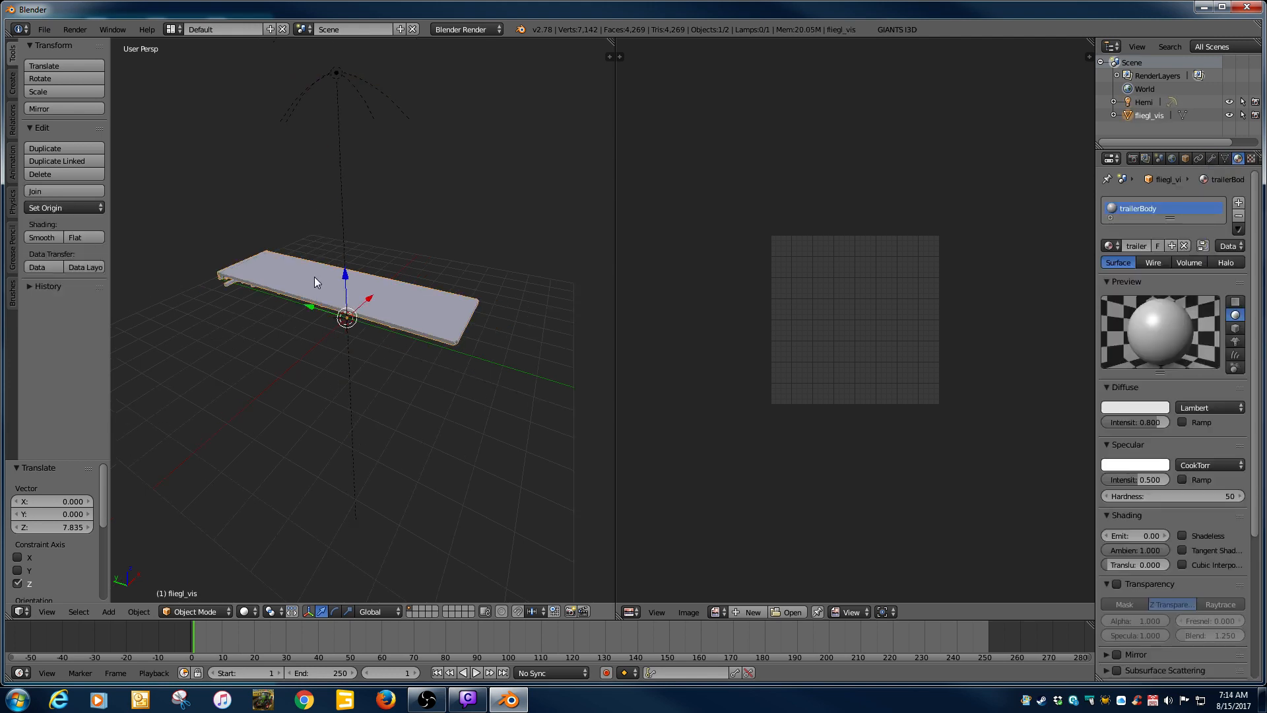
pyautogui.press('Tab')
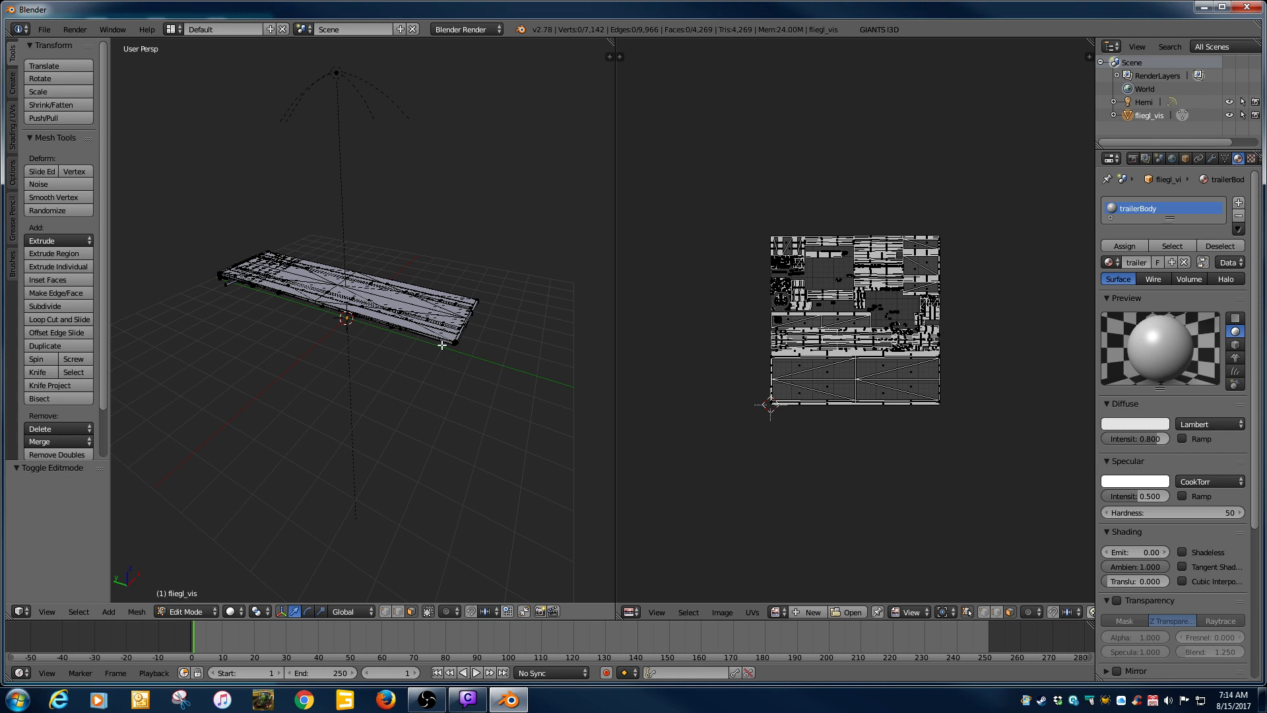
# Return fliegl_vis to Object Mode and alternate the selection between the Hemi lamp and the trailer, finishing with the trailer
pyautogui.press('Tab')
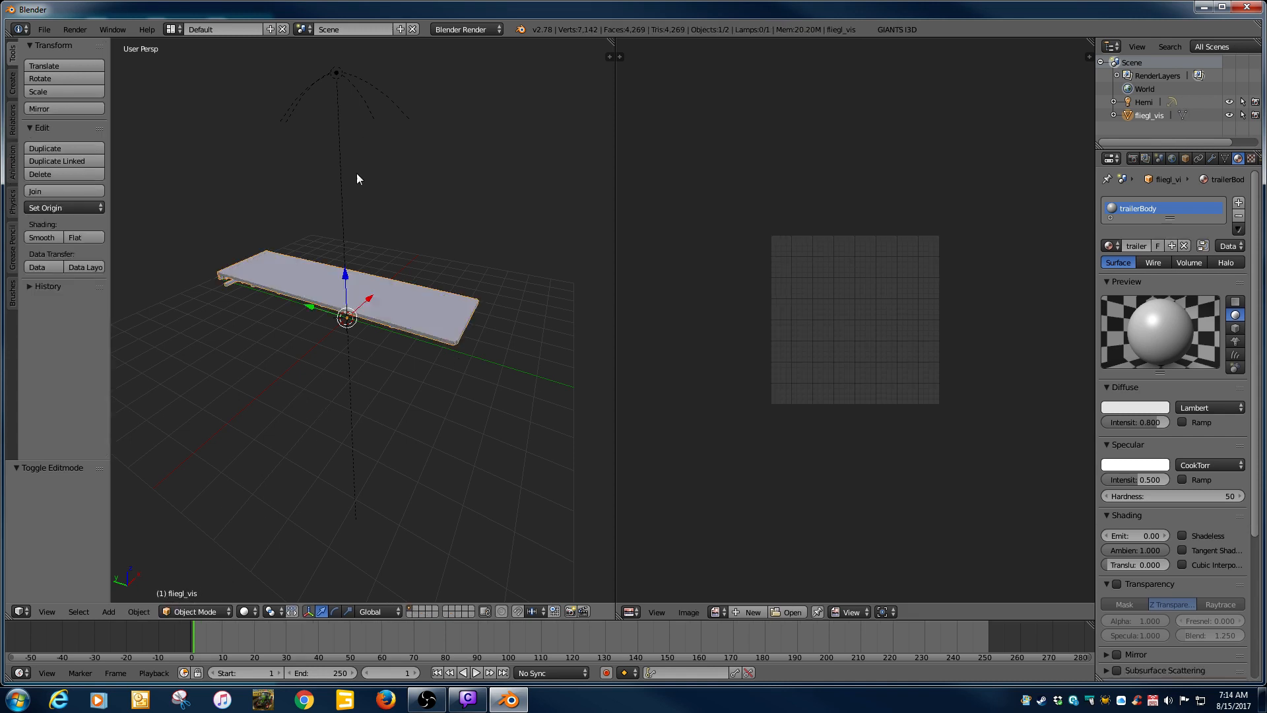
pyautogui.rightClick(335, 72)
pyautogui.rightClick(302, 282)
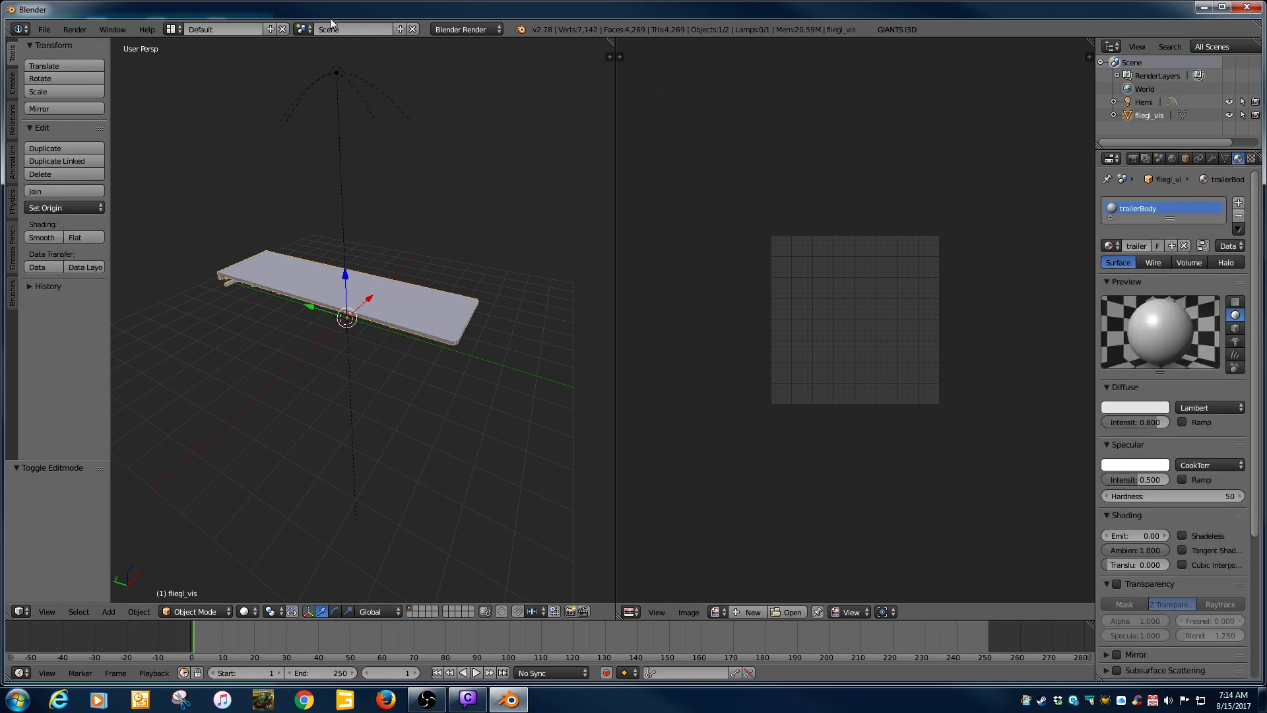
pyautogui.rightClick(334, 70)
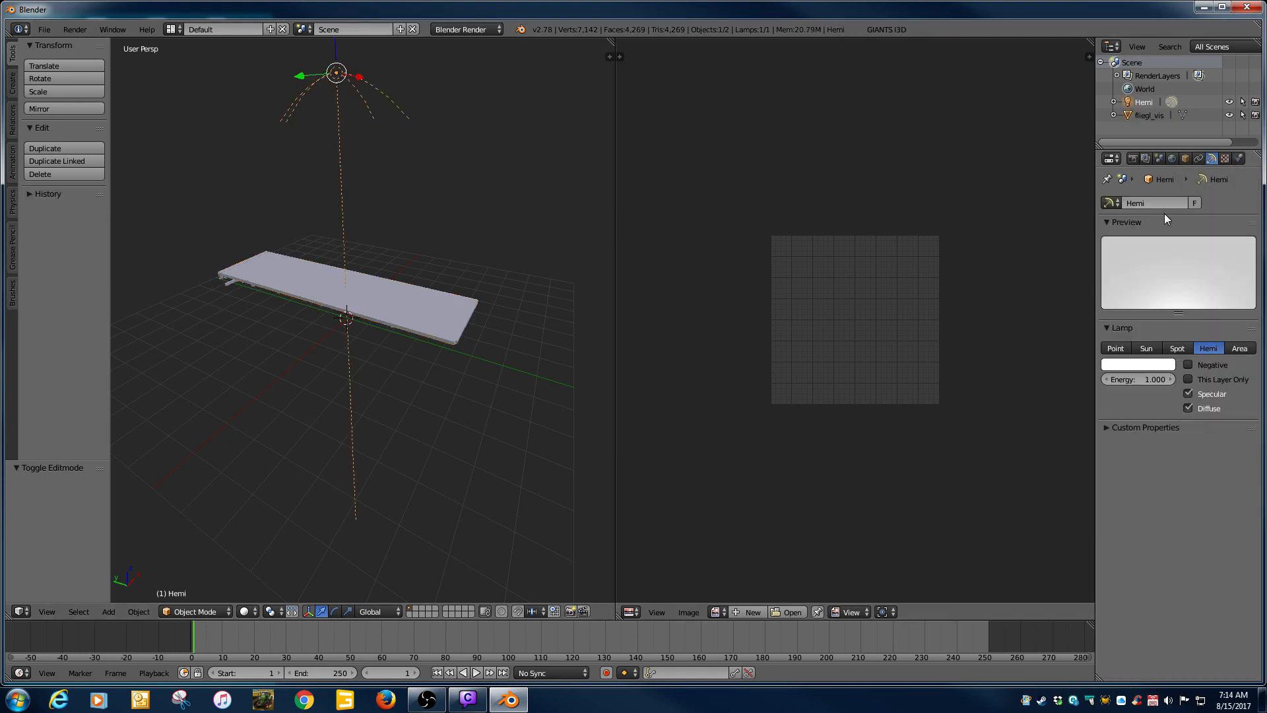
pyautogui.rightClick(429, 316)
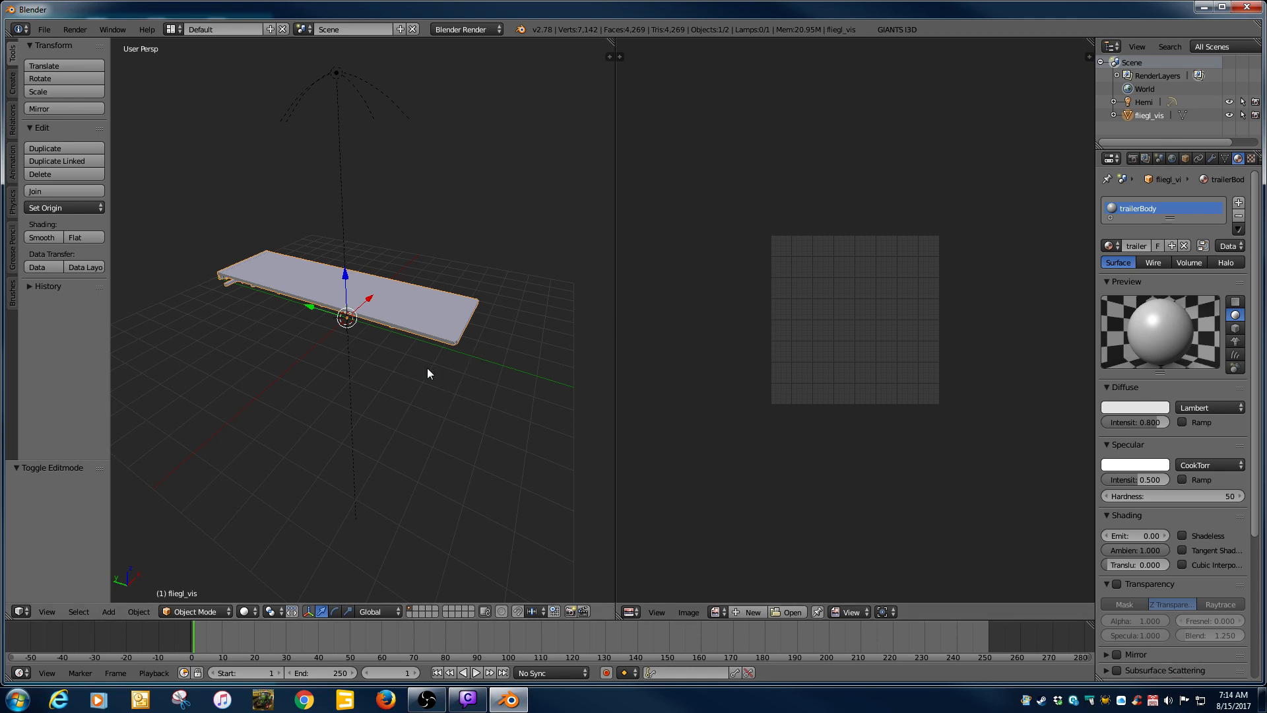
# Add a new image texture to the trailerBody material and load flieglDPW180_diffuse.dds from F:\blender\tutorial
pyautogui.click(1250, 158)
pyautogui.click(1183, 303)
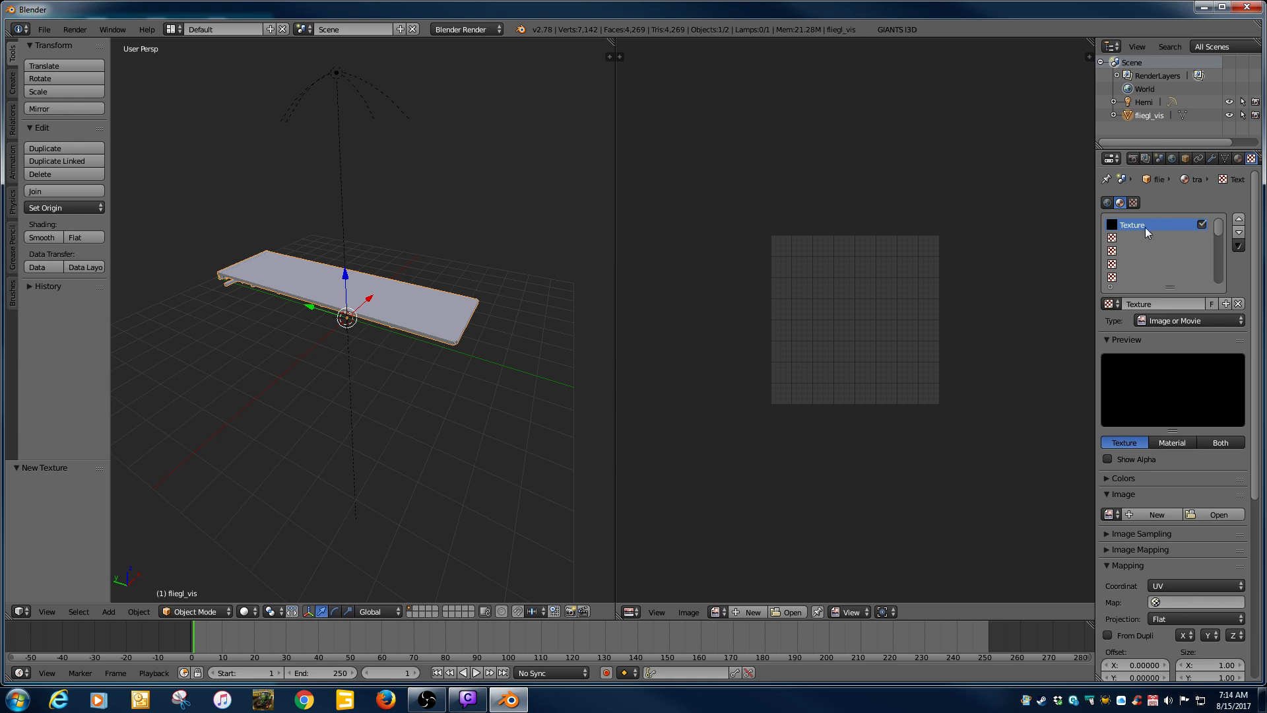
pyautogui.click(1218, 515)
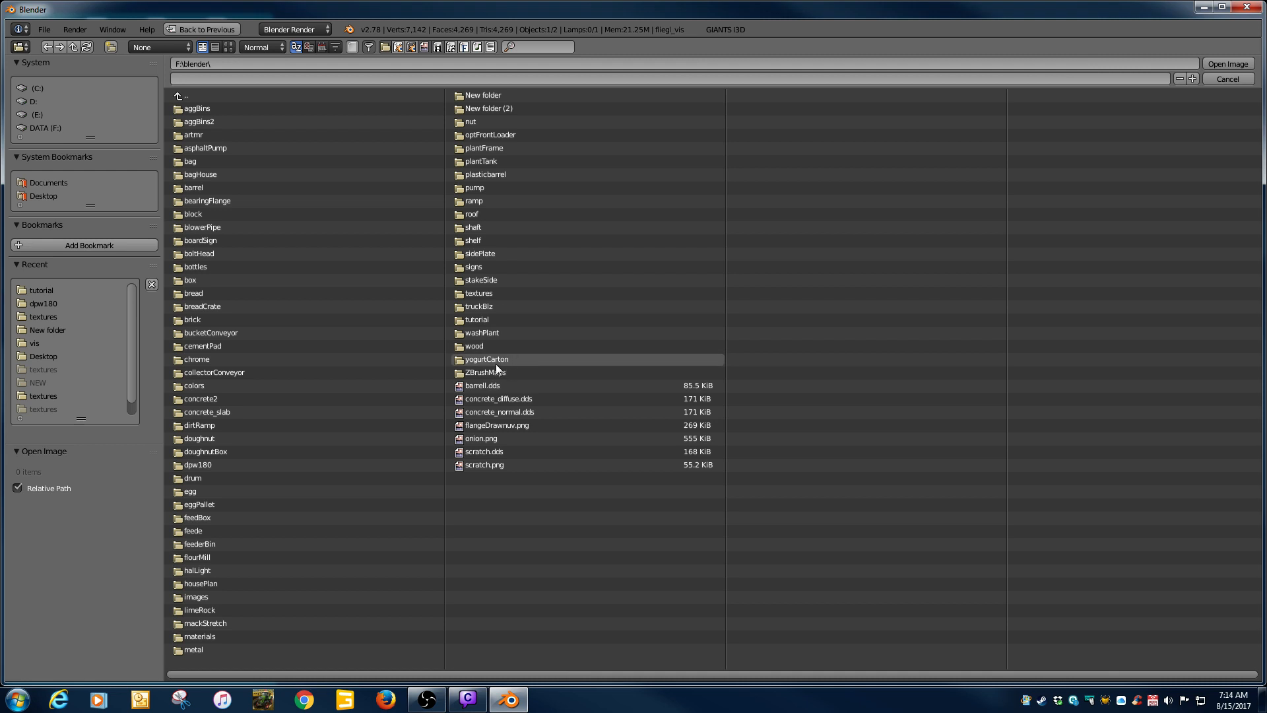
pyautogui.click(44, 128)
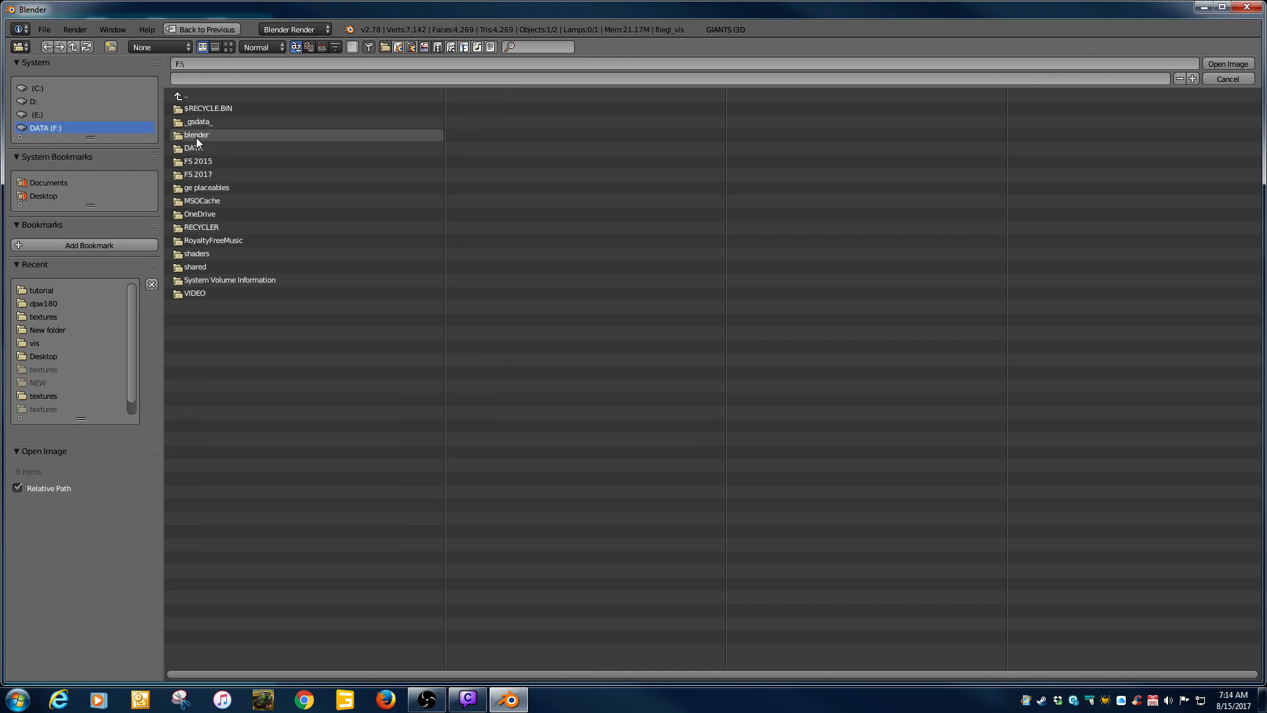
pyautogui.click(196, 138)
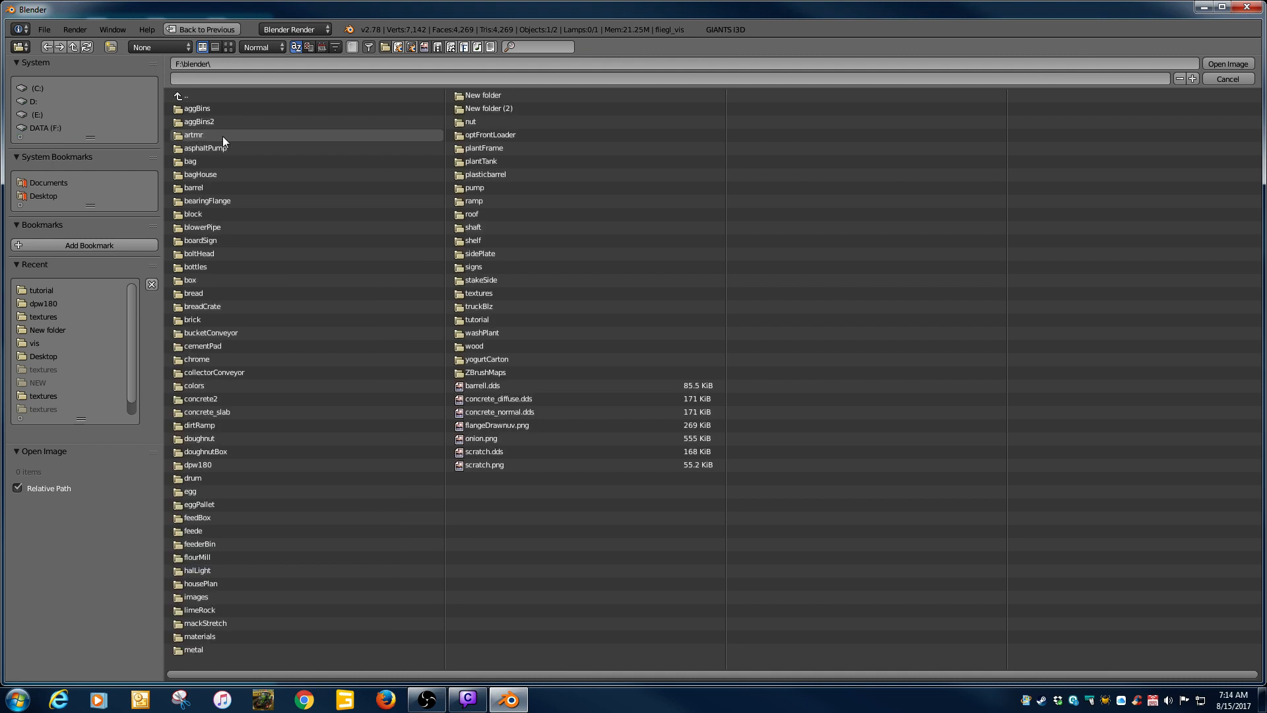
pyautogui.click(469, 320)
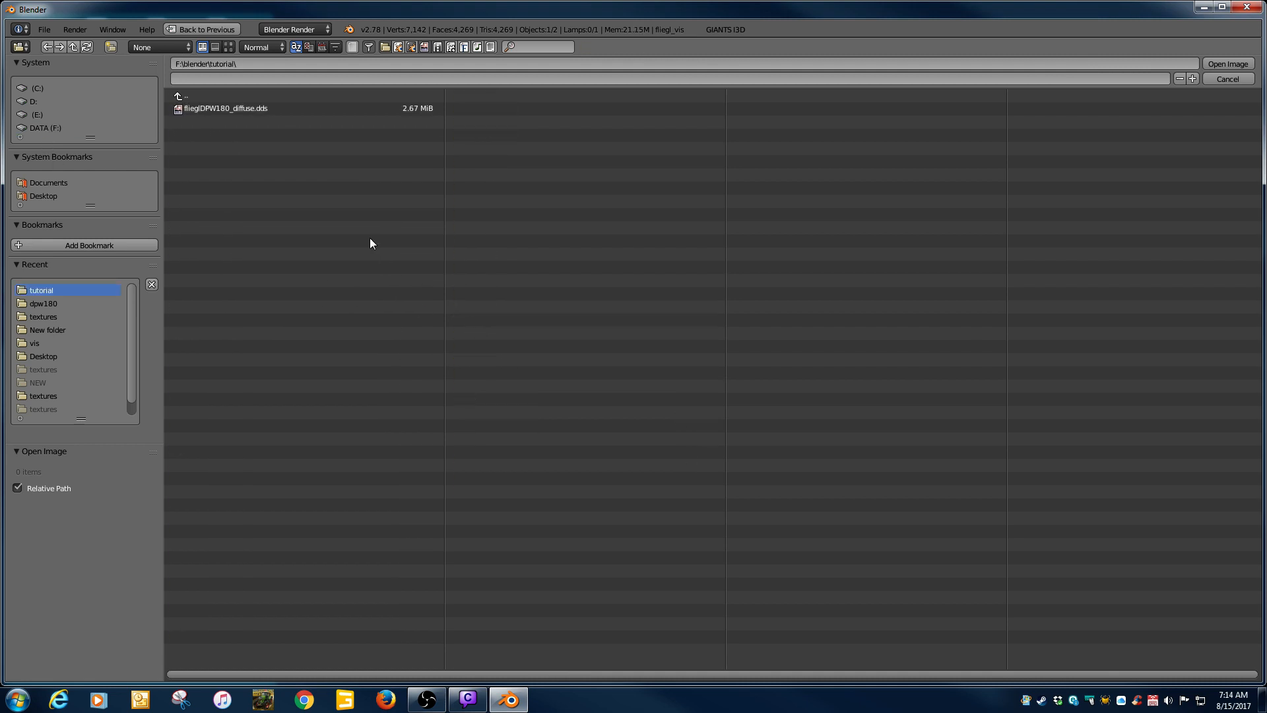
pyautogui.doubleClick(201, 107)
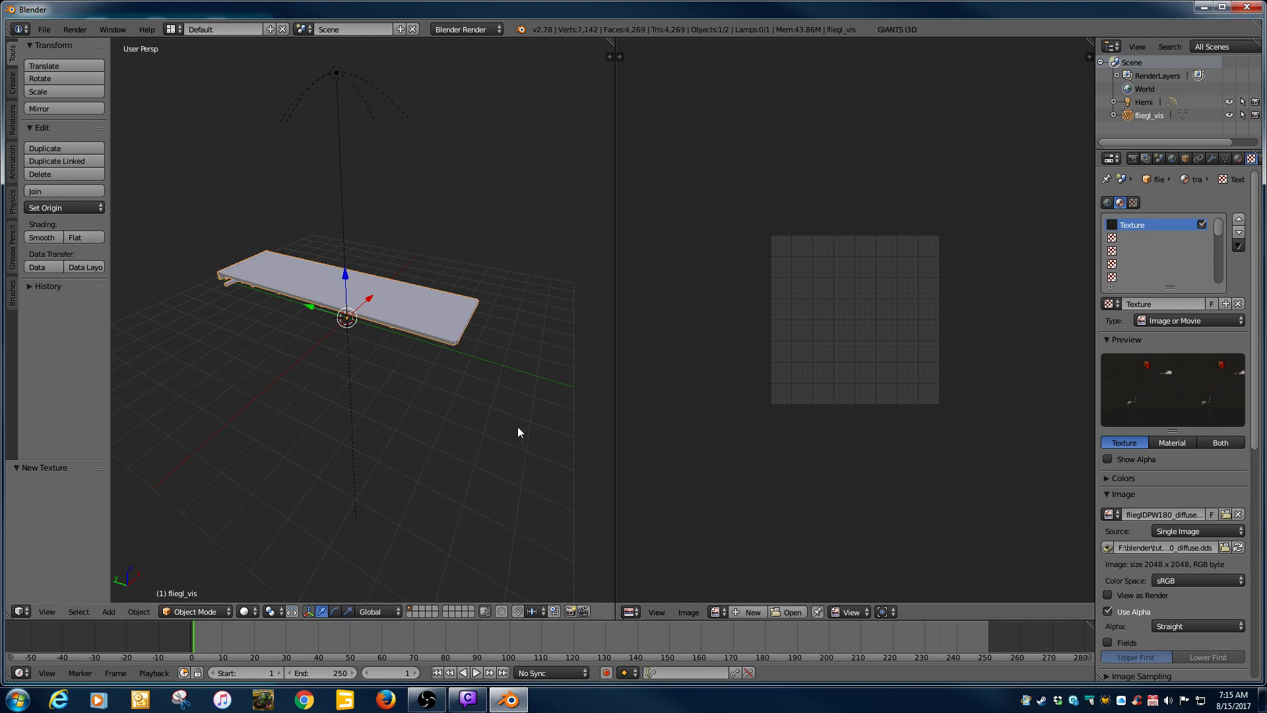
# Select the whole fliegl_vis mesh in Edit Mode and assign the flieglDPW180_diffuse.dds image to its UV layout
pyautogui.press('Tab')
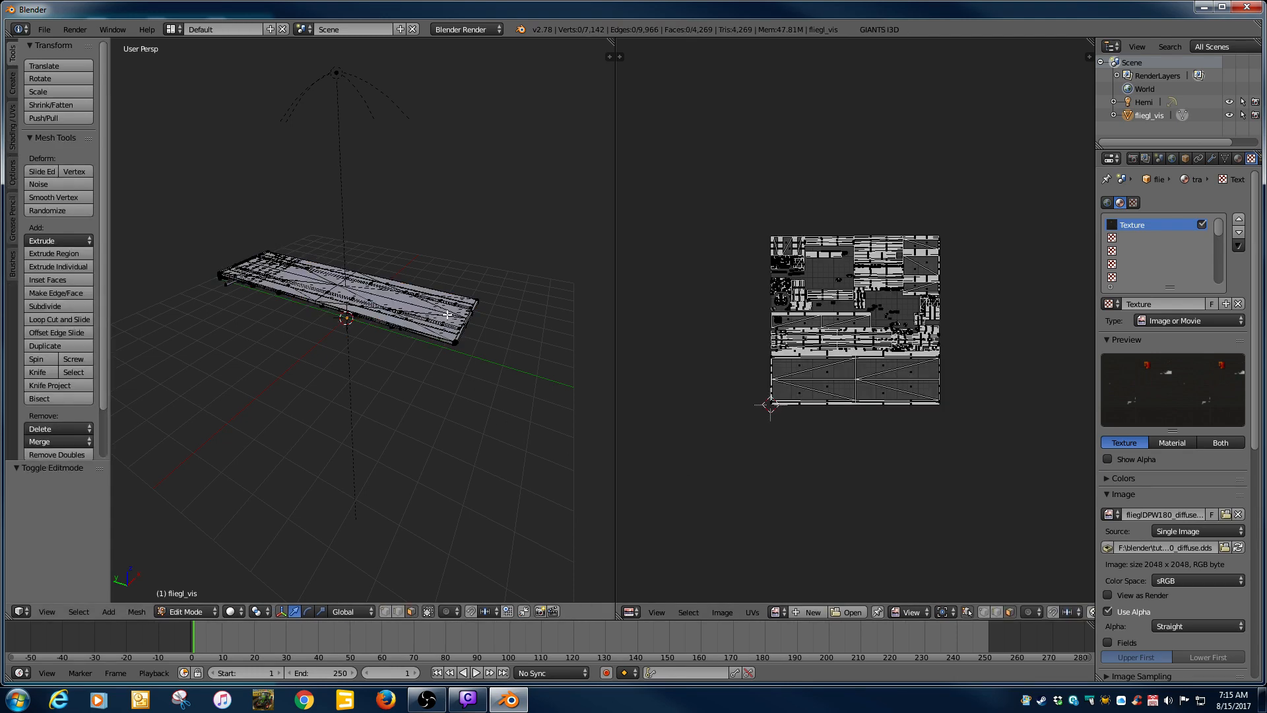
pyautogui.press('a')
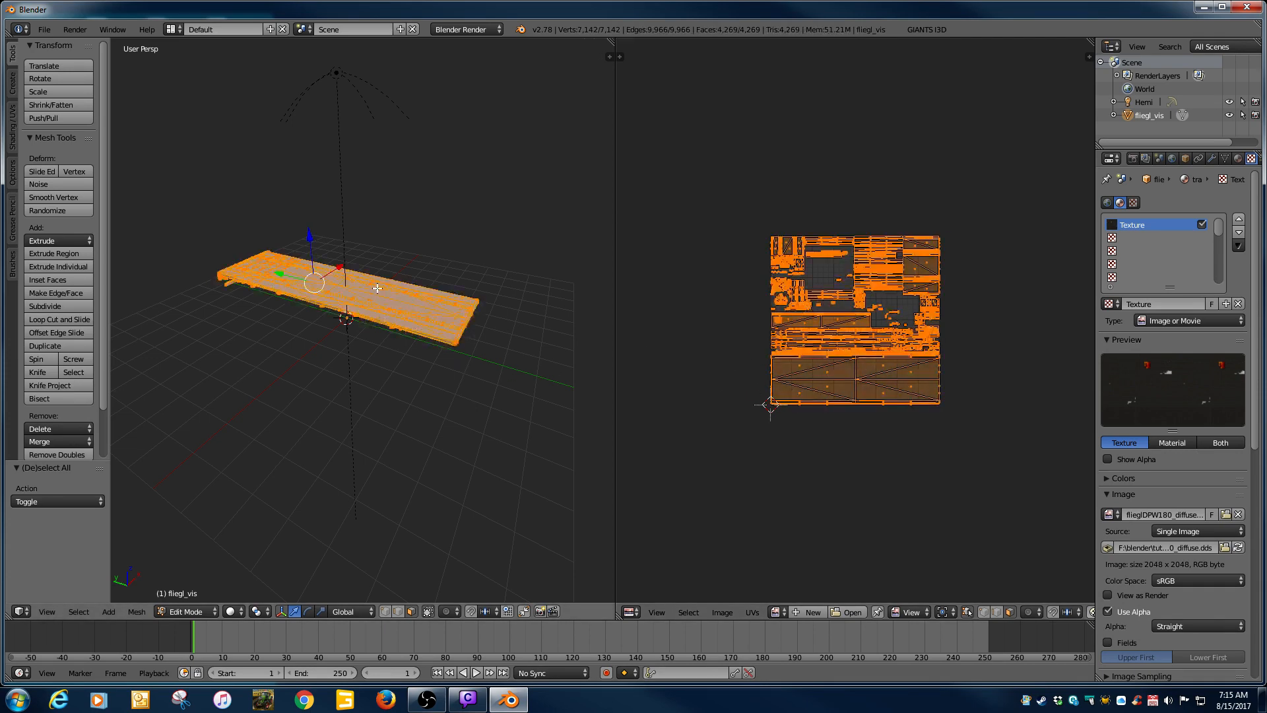
pyautogui.click(776, 612)
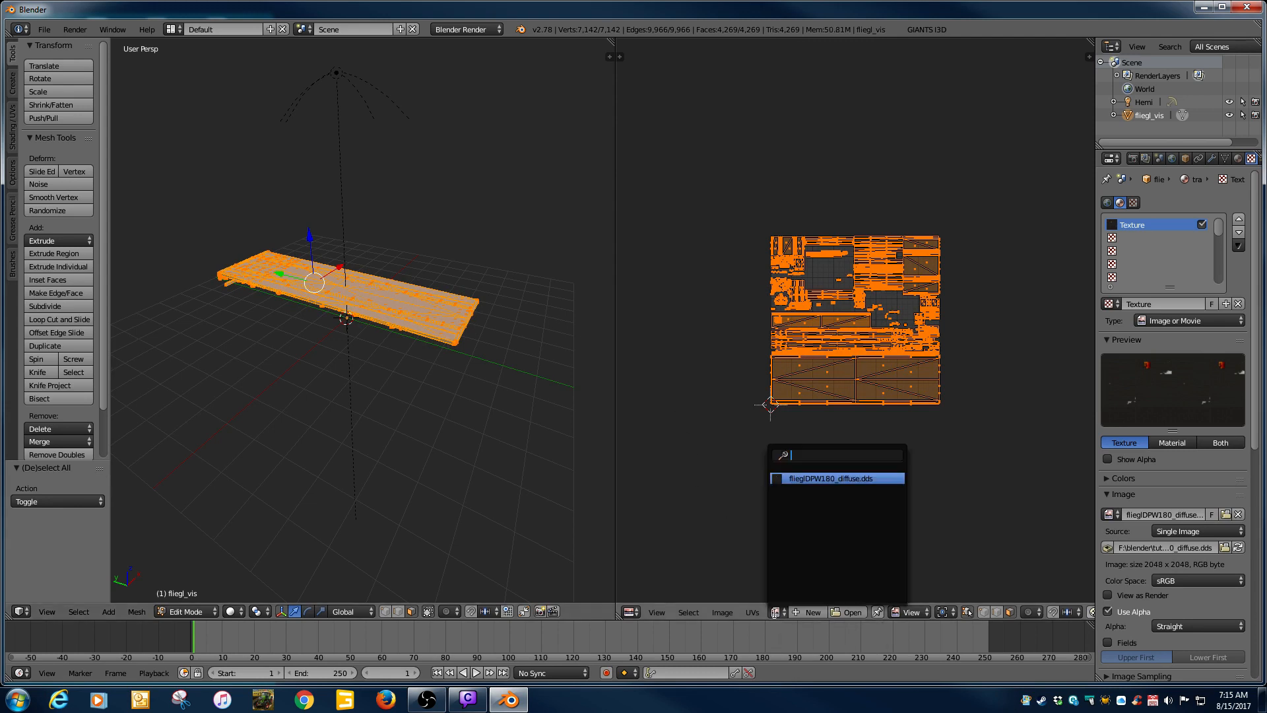
pyautogui.click(830, 478)
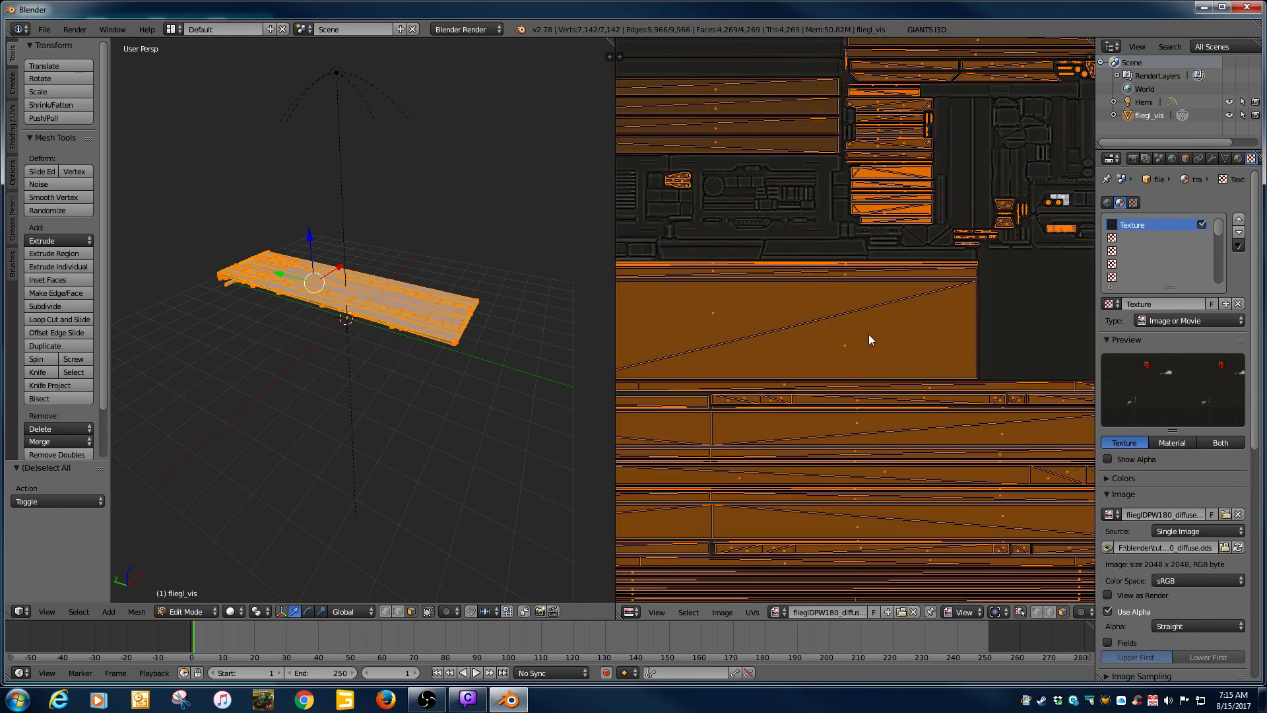
# Examine how the UV islands line up with the diffuse image, especially over the diamond-plate area
pyautogui.scroll(-5, 869, 334)
pyautogui.scroll(1, 868, 335)
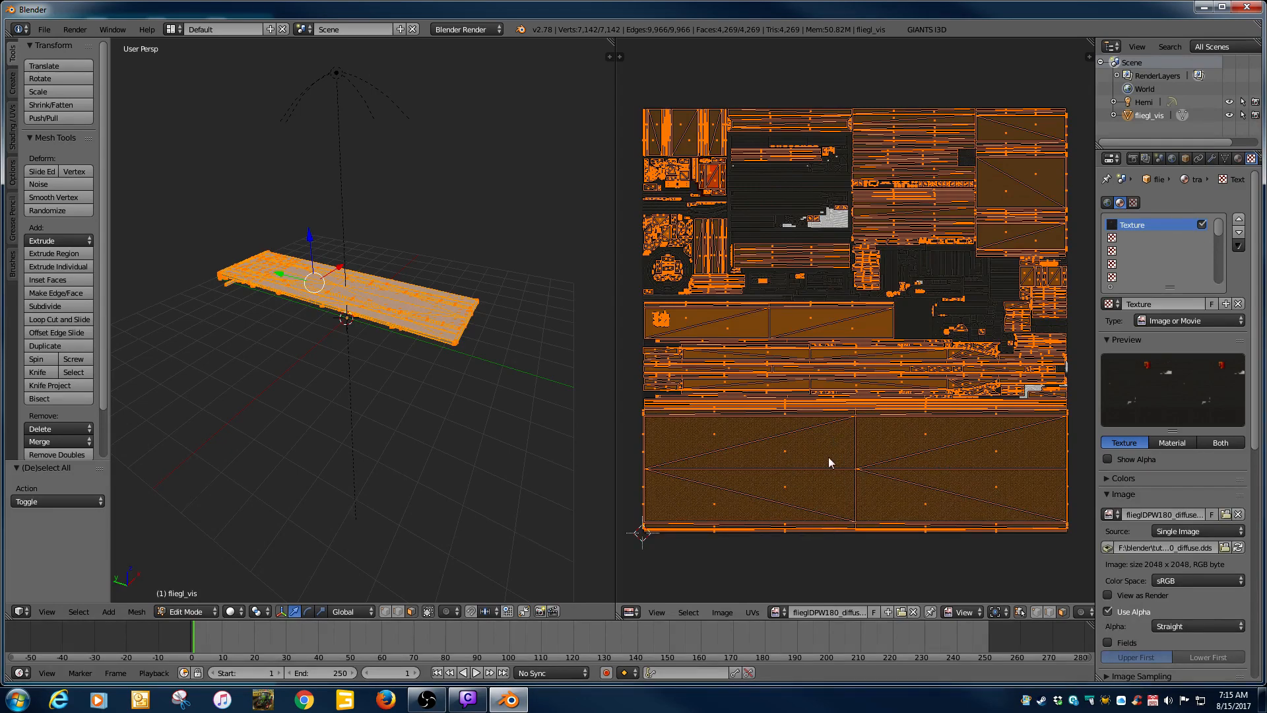
pyautogui.scroll(3, 829, 458)
pyautogui.moveTo(831, 528); pyautogui.dragTo(838, 241, button='middle')
pyautogui.scroll(-1, 822, 333)
pyautogui.moveTo(822, 337); pyautogui.dragTo(948, 389, button='middle')
pyautogui.scroll(4, 857, 347)
pyautogui.scroll(-3, 850, 392)
pyautogui.scroll(3, 854, 398)
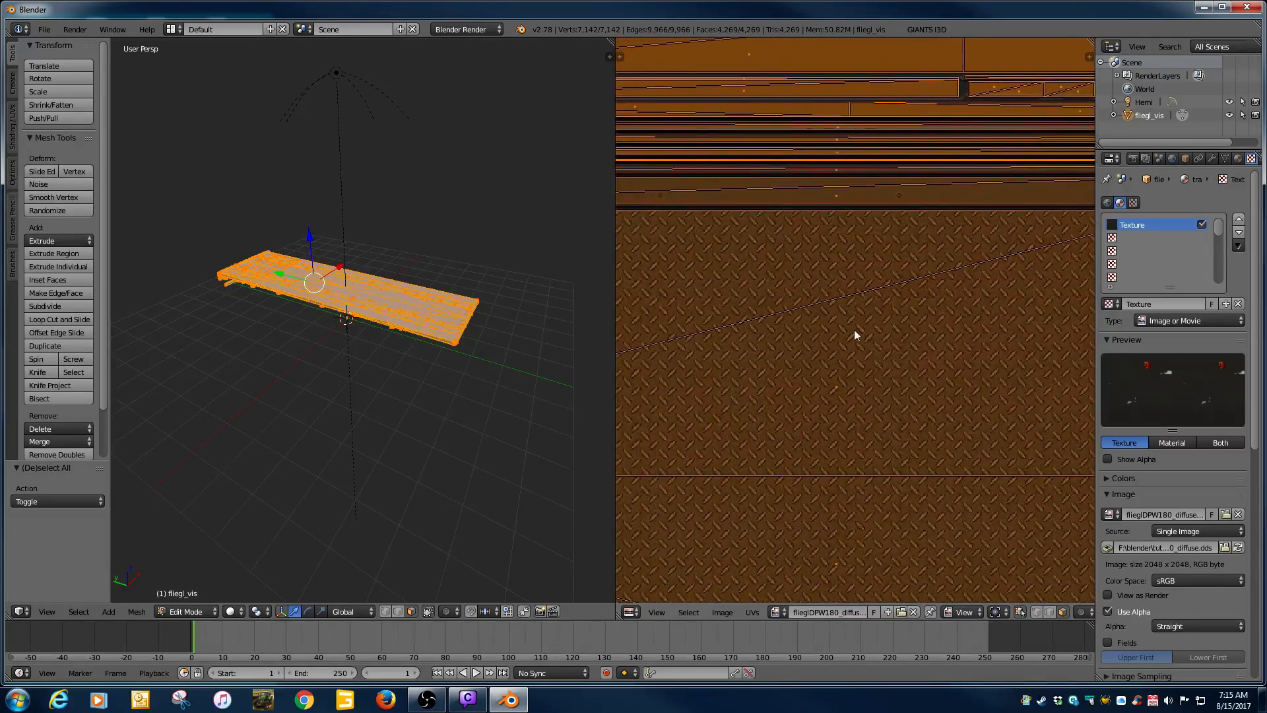
# Select single diamond-plate deck faces to match their UV triangles with their place on the trailer bed
pyautogui.rightClick(872, 384)
pyautogui.rightClick(715, 260)
pyautogui.rightClick(805, 525)
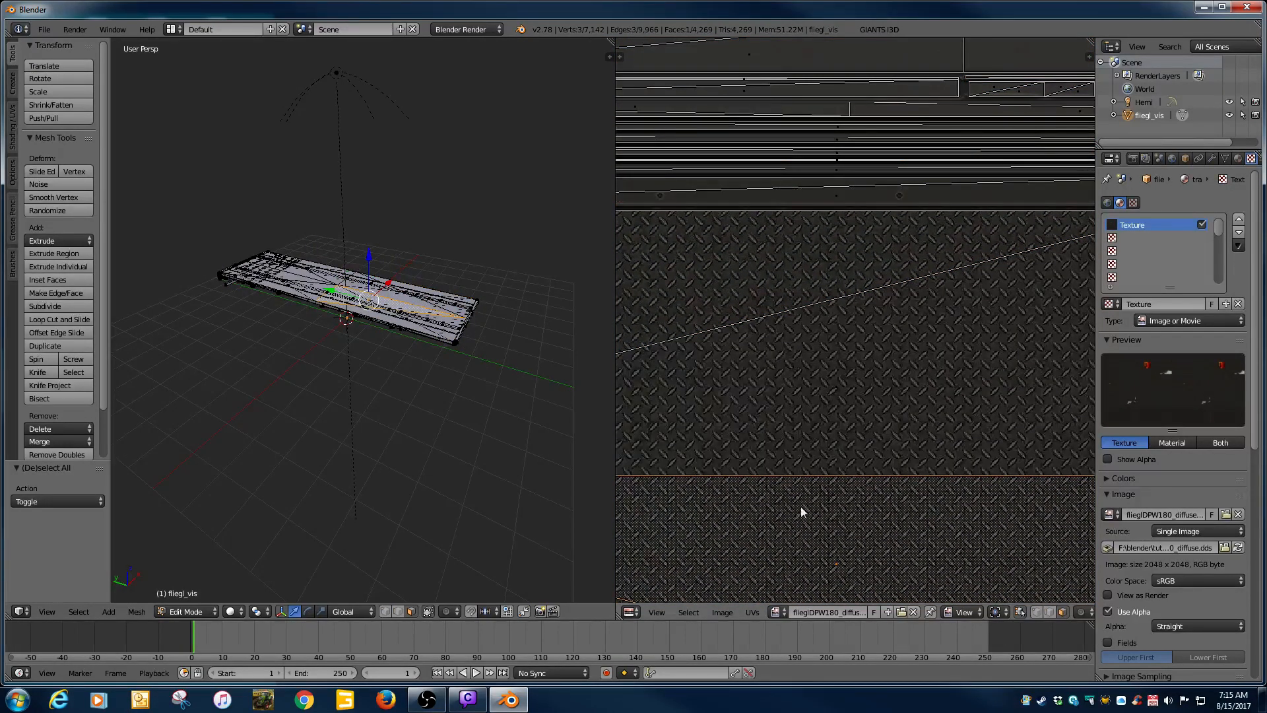
pyautogui.scroll(5, 382, 361)
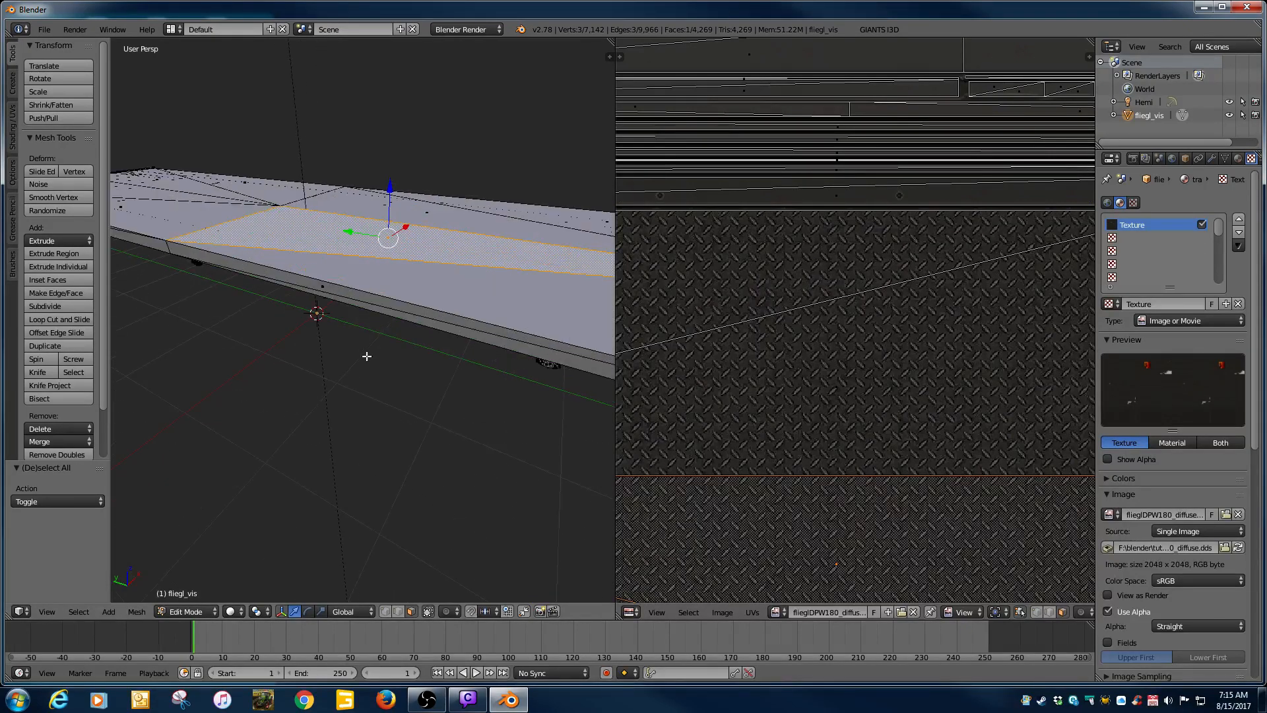
pyautogui.moveTo(366, 357); pyautogui.dragTo(352, 492, button='middle')
pyautogui.rightClick(415, 438)
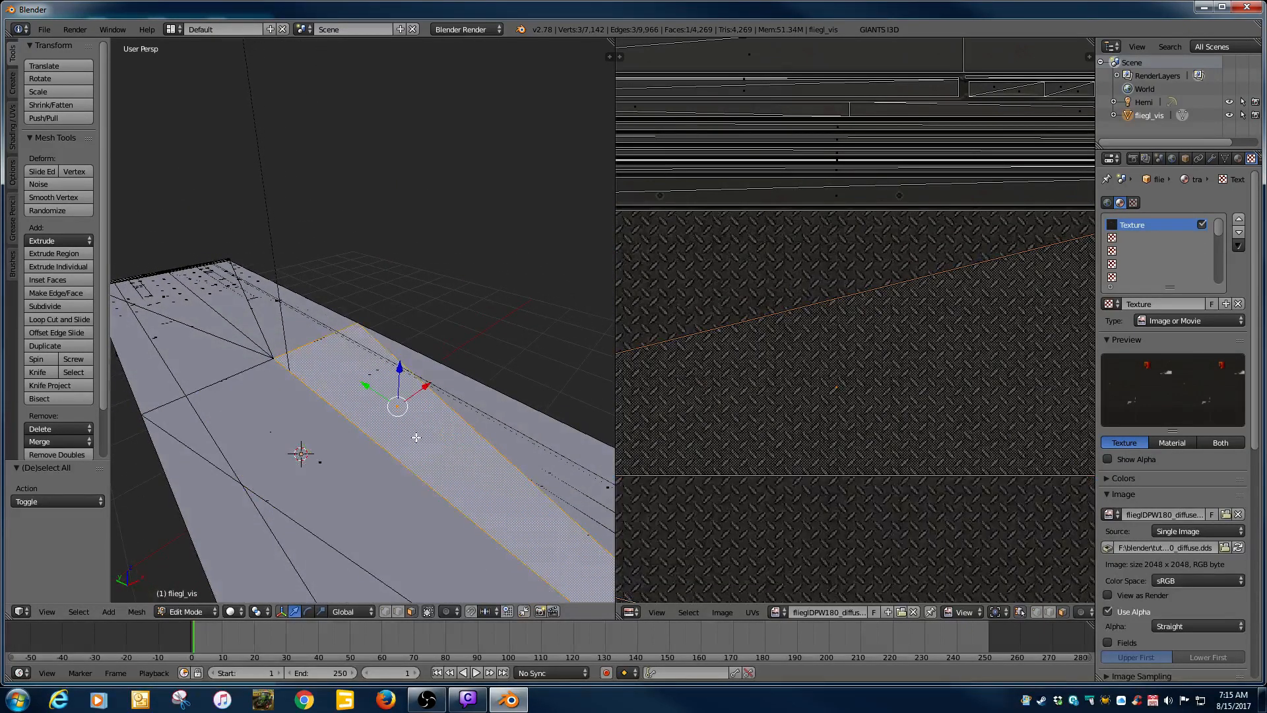
pyautogui.scroll(-4, 755, 488)
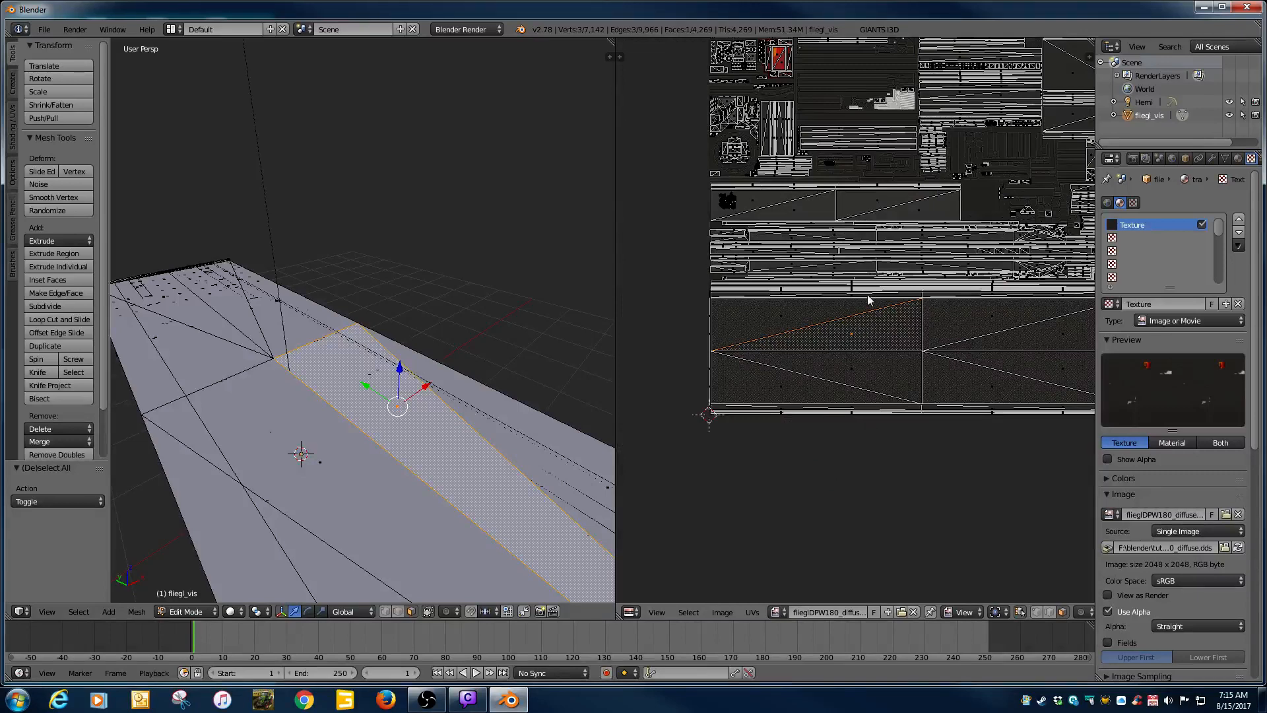
# Select a long side face of the frame beneath the trailer bed and locate it in the UV layout
pyautogui.moveTo(385, 425); pyautogui.dragTo(437, 362, button='middle')
pyautogui.rightClick(296, 315)
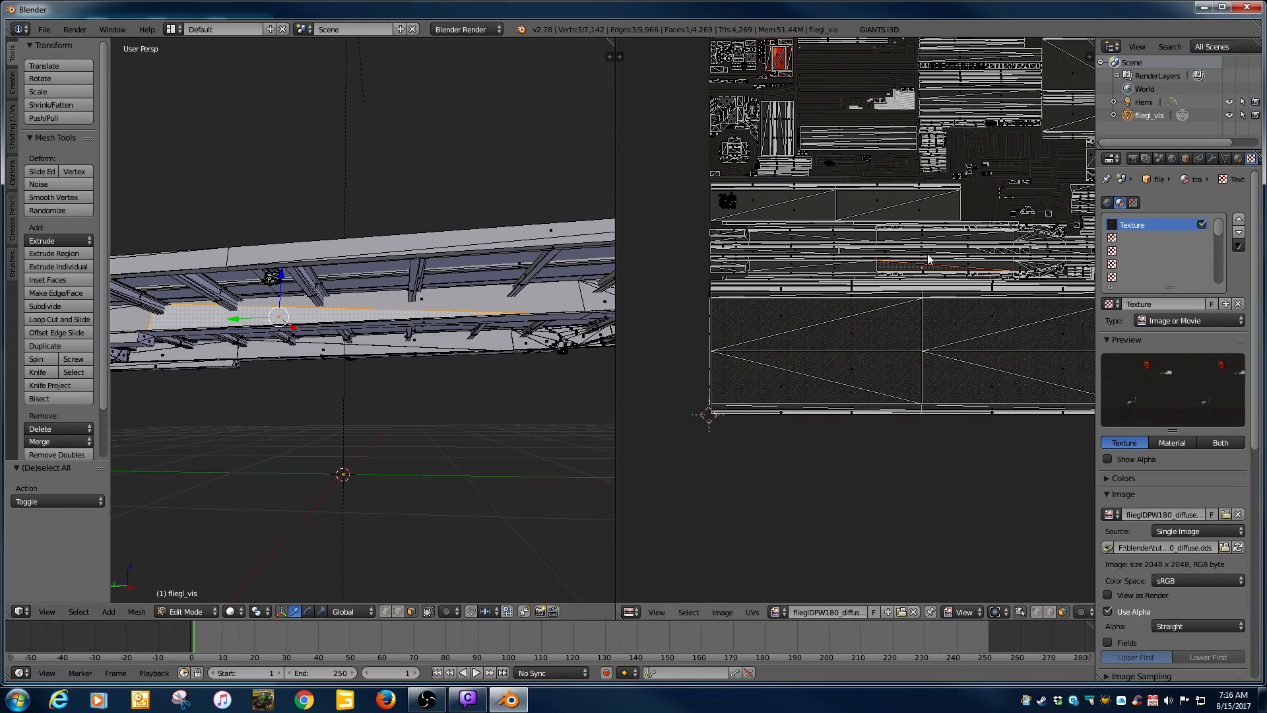
pyautogui.scroll(4, 956, 277)
pyautogui.scroll(-4, 956, 277)
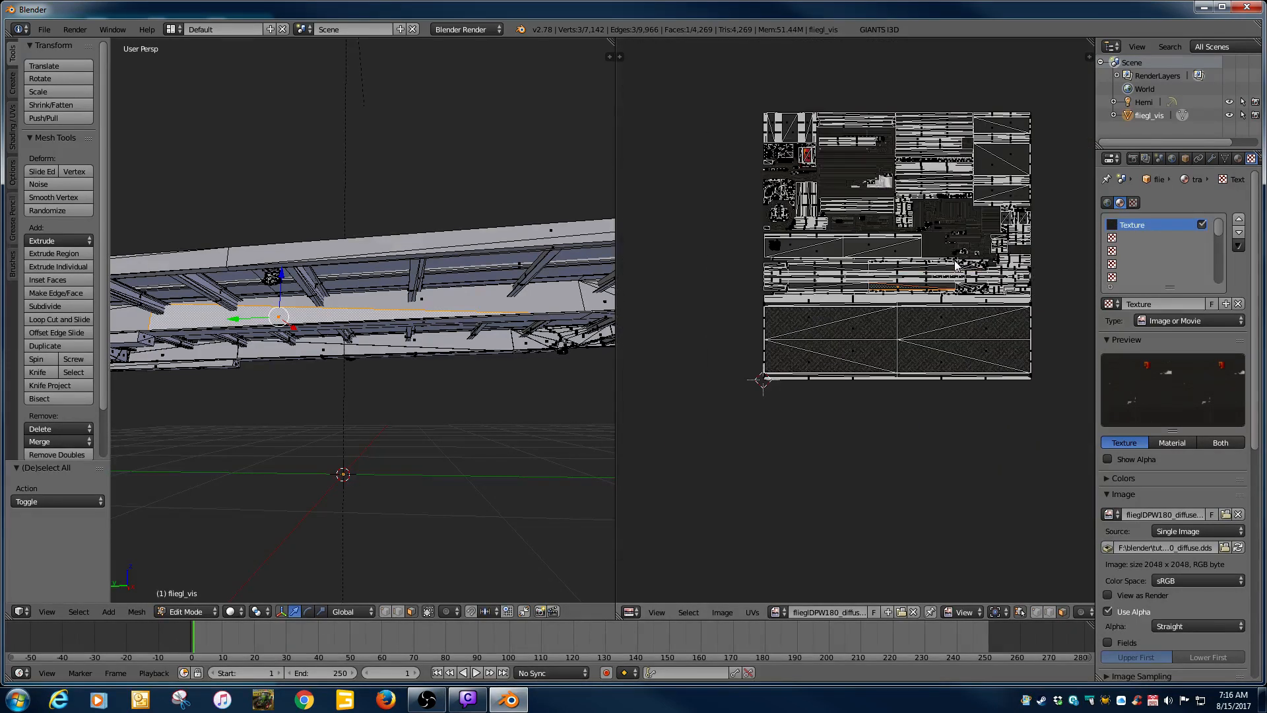
pyautogui.scroll(2, 914, 276)
pyautogui.scroll(-2, 915, 276)
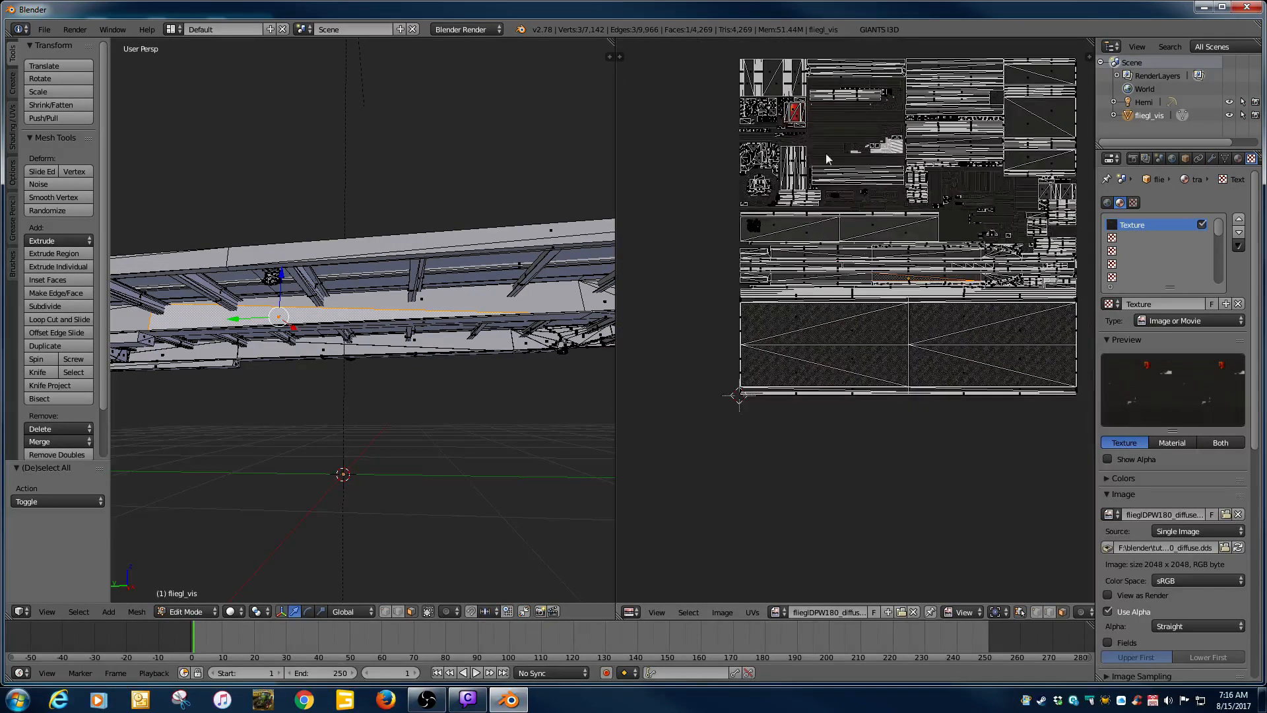
# Delete the Hemi lamp above the trailer in Object Mode
pyautogui.scroll(6, 345, 421)
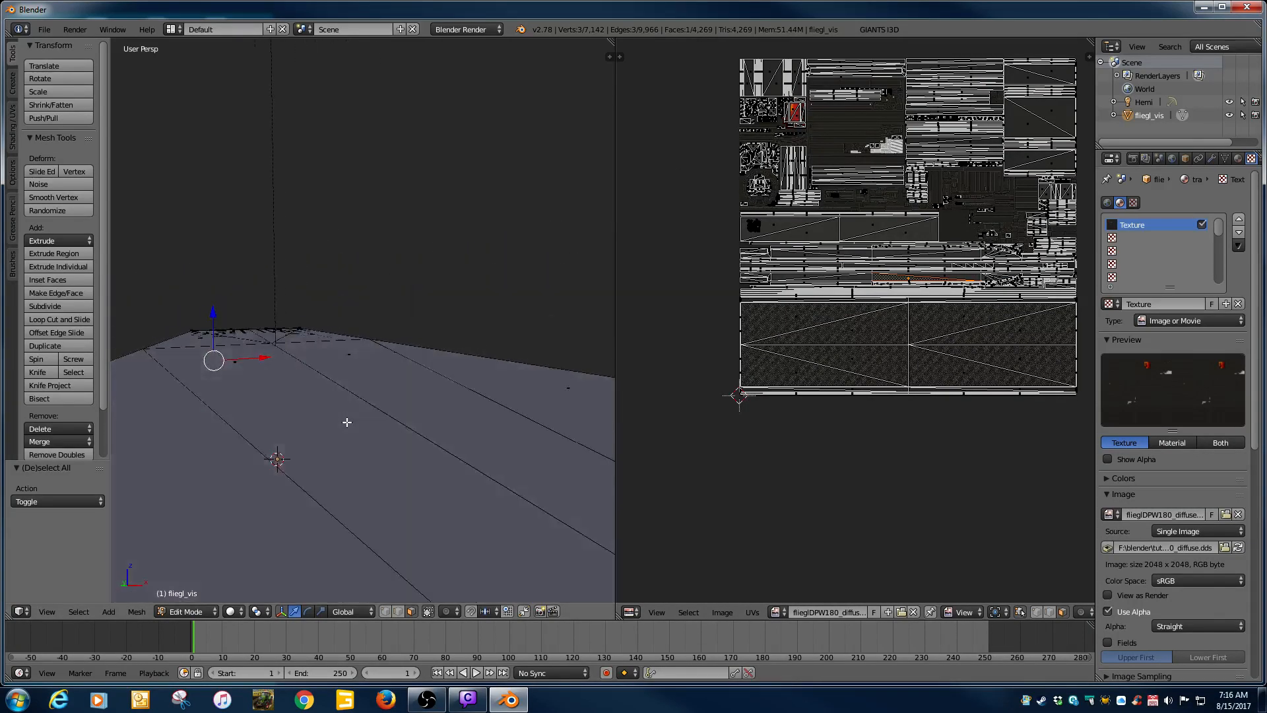
pyautogui.scroll(-3, 344, 426)
pyautogui.moveTo(377, 404); pyautogui.dragTo(451, 391, button='middle')
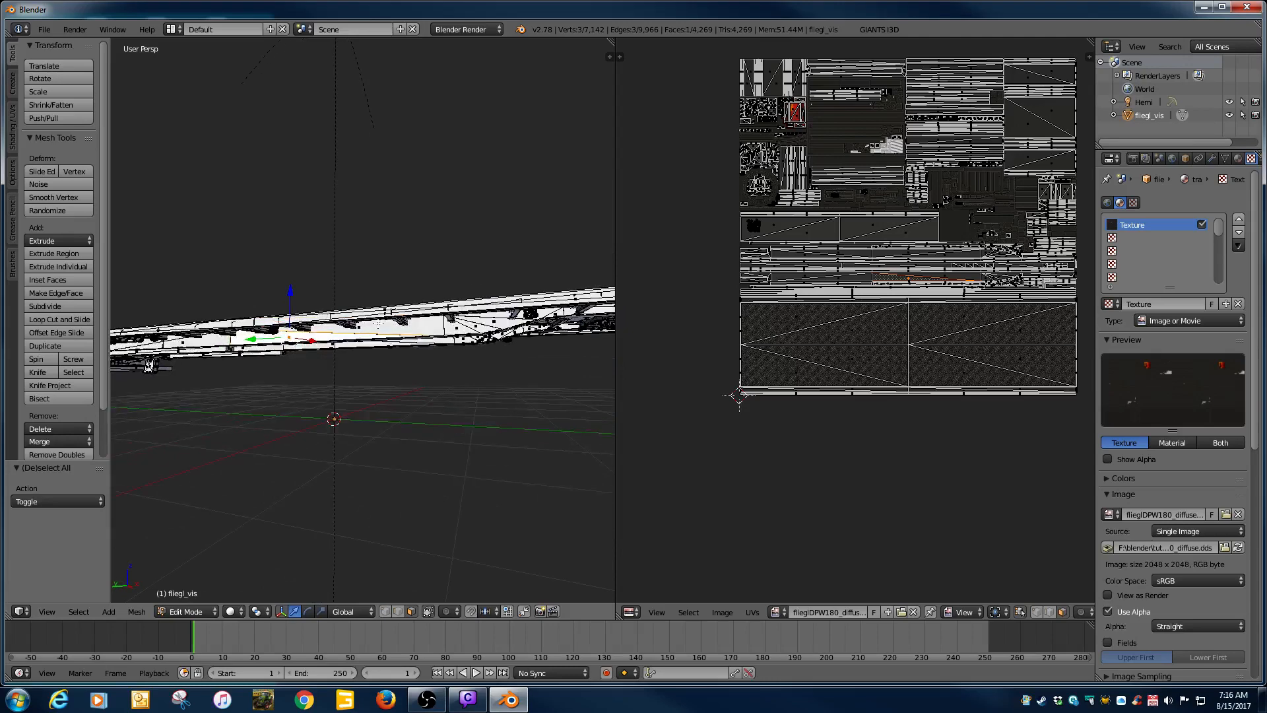
pyautogui.scroll(-1, 340, 132)
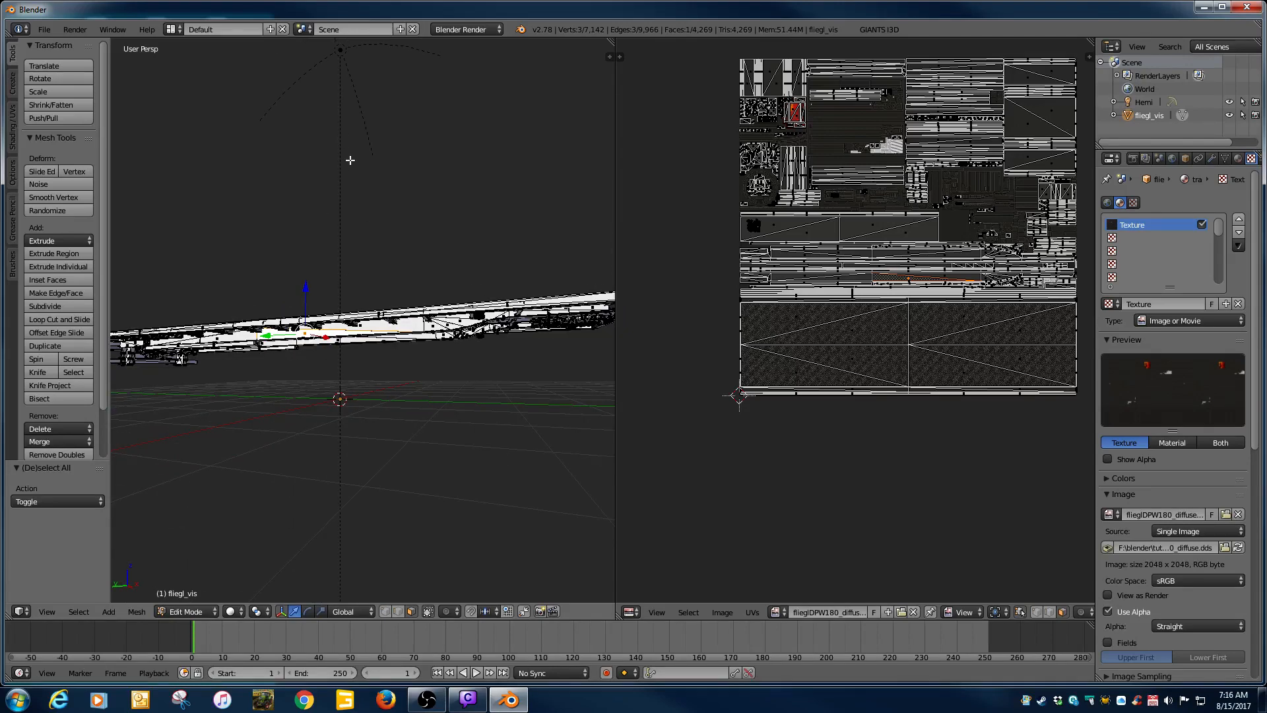
pyautogui.press('Tab')
pyautogui.rightClick(340, 50)
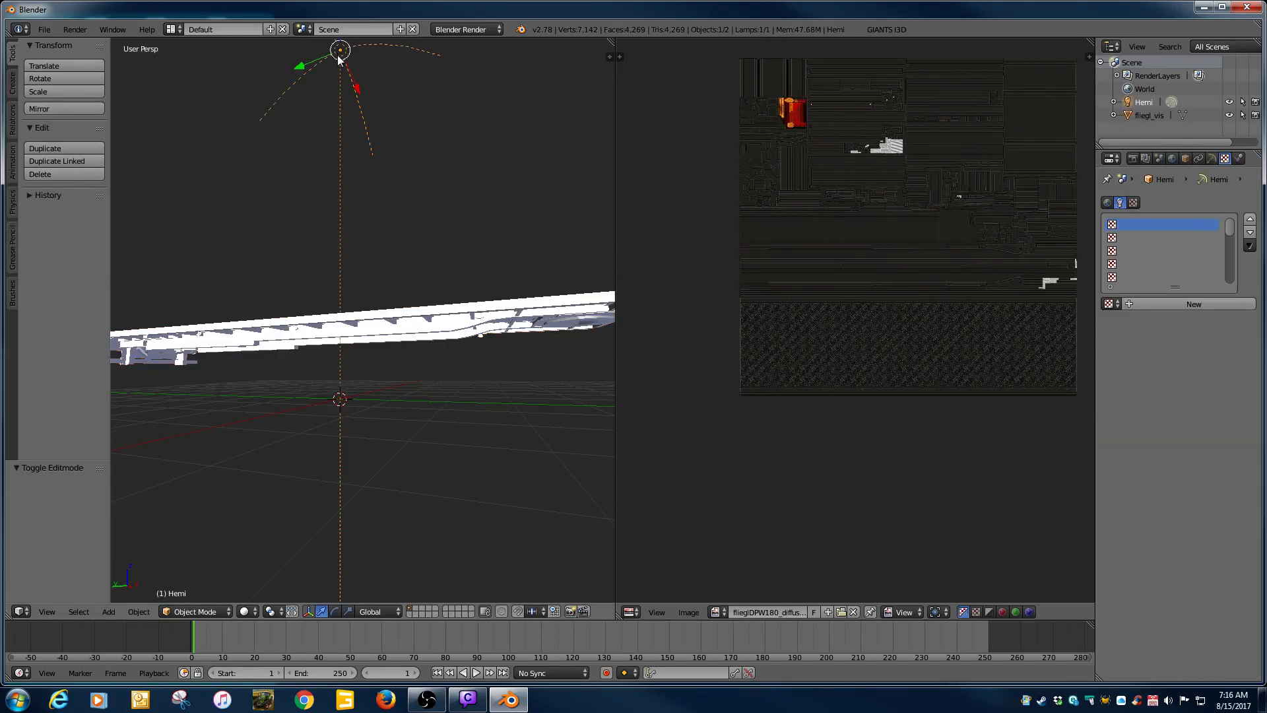
pyautogui.press('x')
pyautogui.click(336, 191)
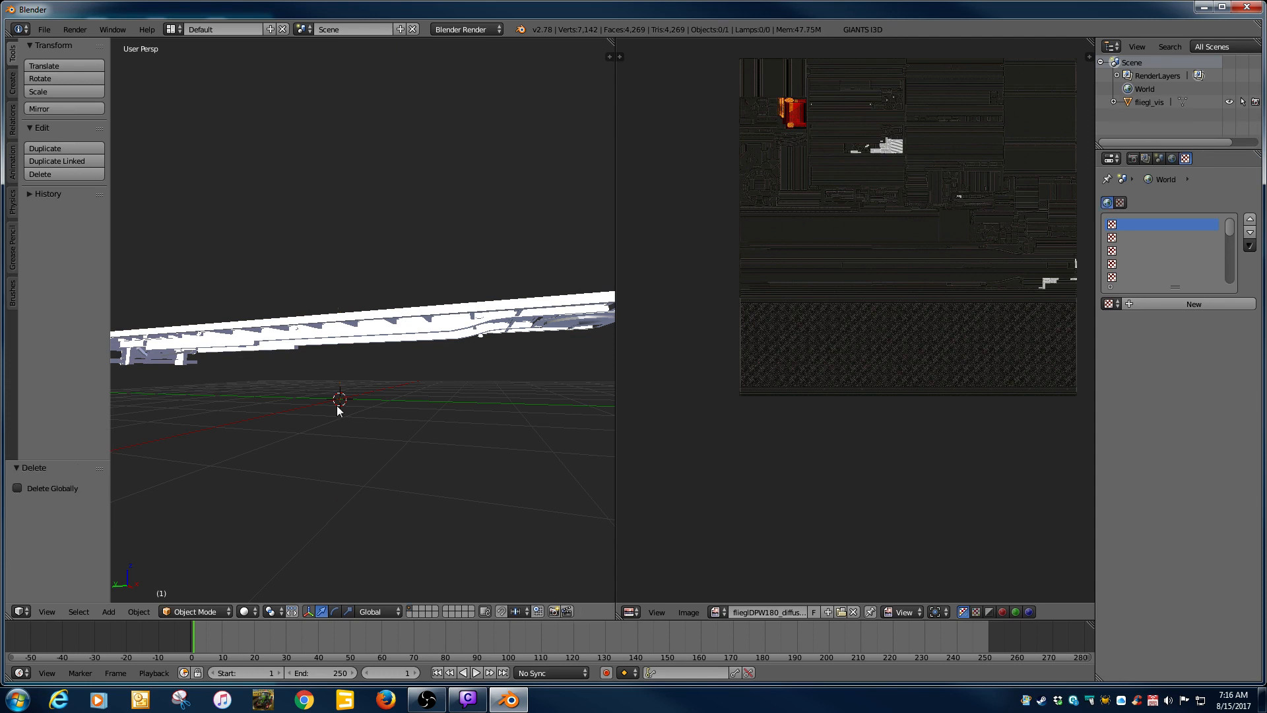
# Set the 3D viewport shading to Material and inspect the unlit trailer from the side
pyautogui.click(246, 612)
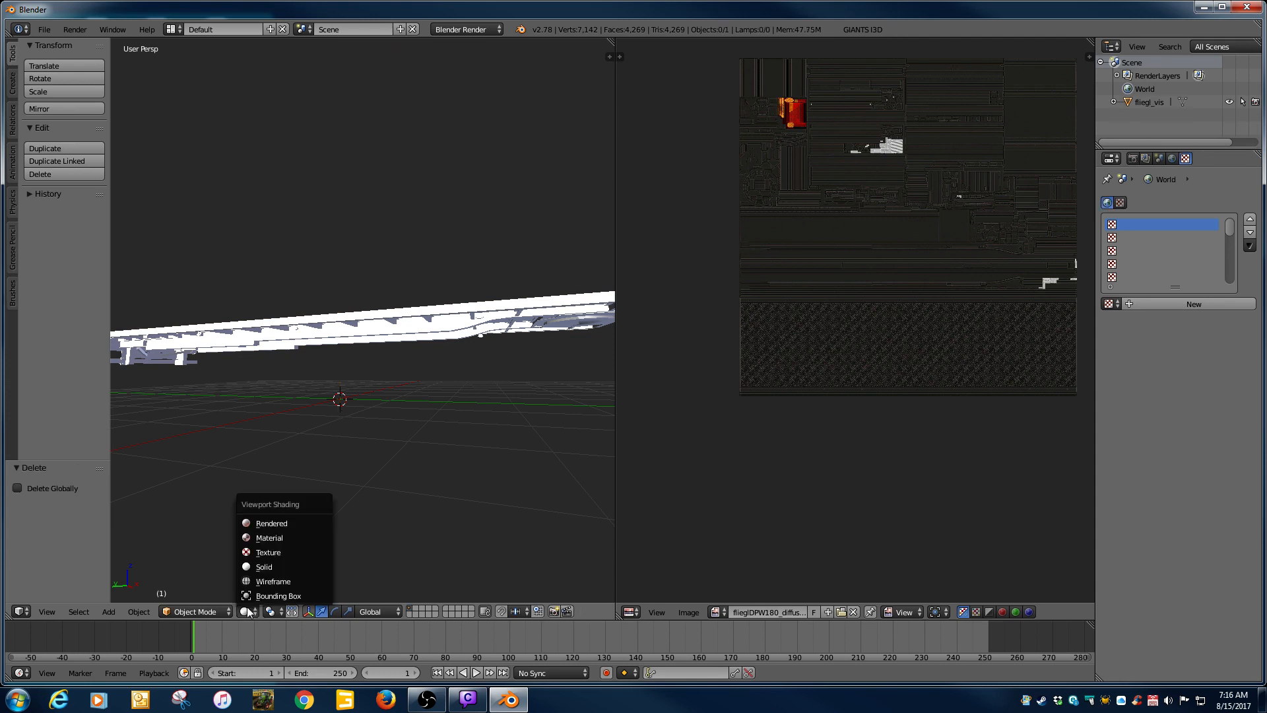
pyautogui.click(264, 537)
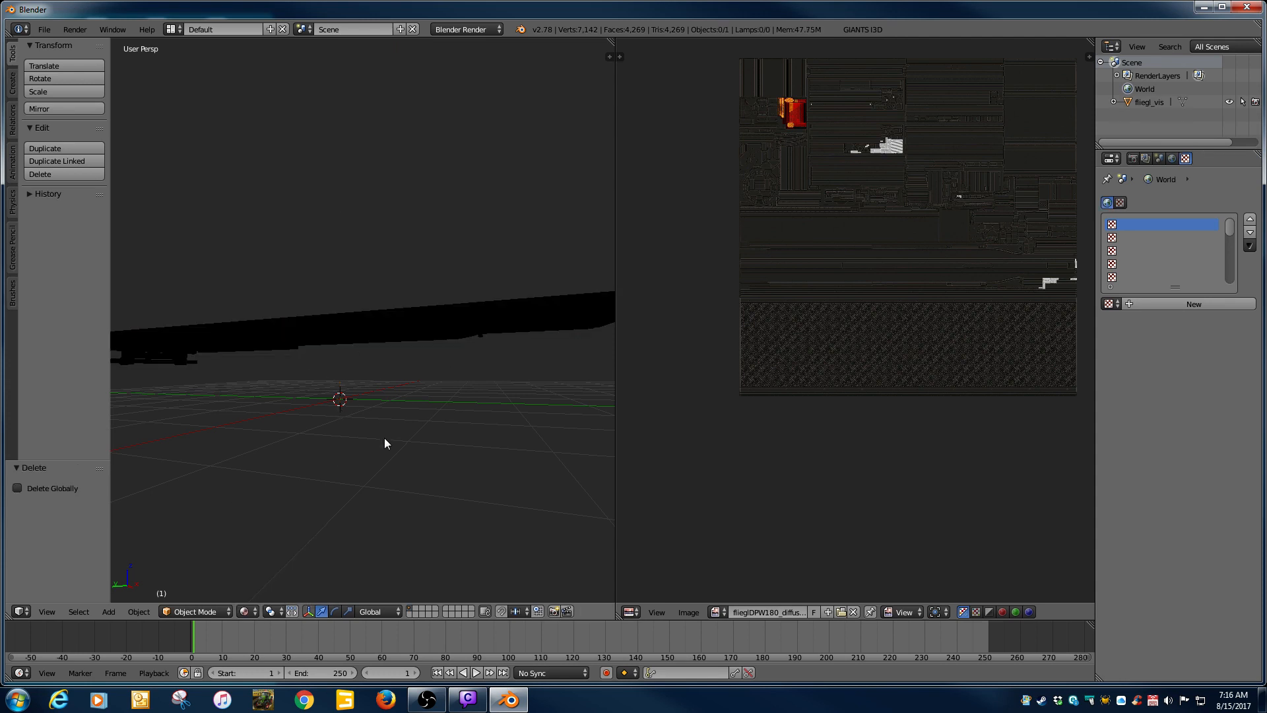
pyautogui.moveTo(385, 440); pyautogui.dragTo(317, 498, button='middle')
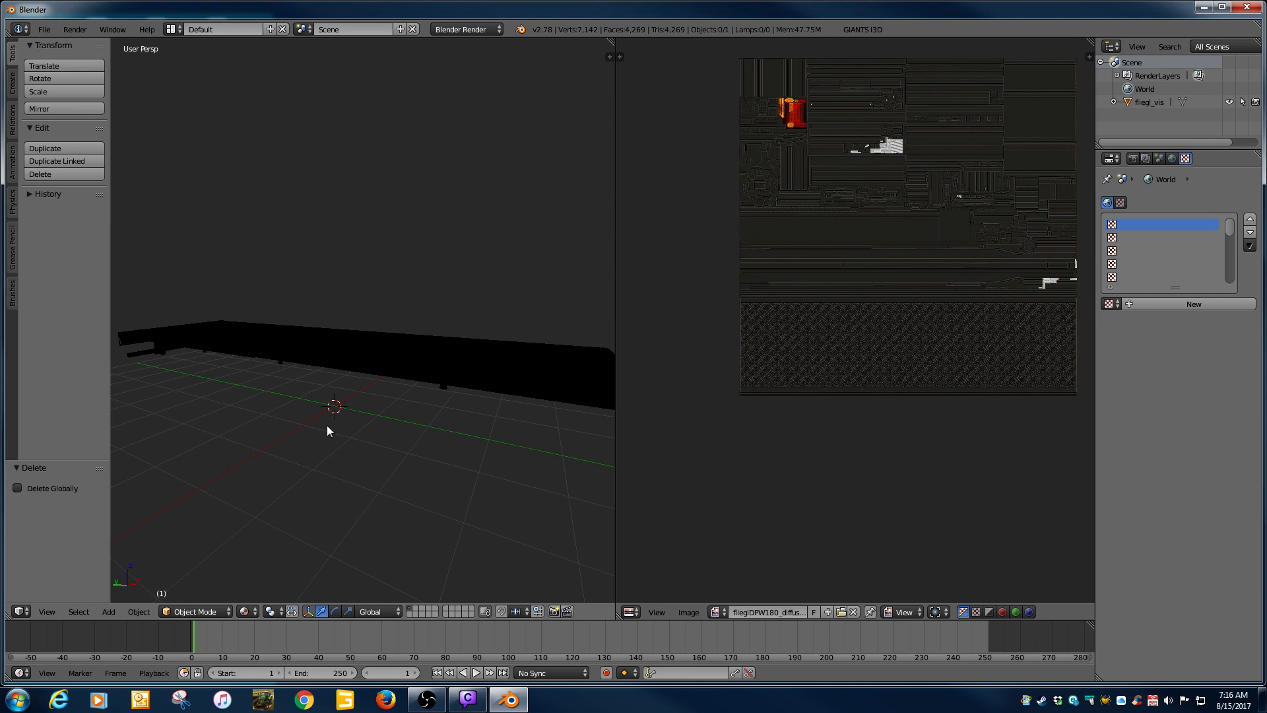
# Compare what can be added in Object Mode and Edit Mode, finishing with fliegl_vis selected in Object Mode
pyautogui.click(108, 611)
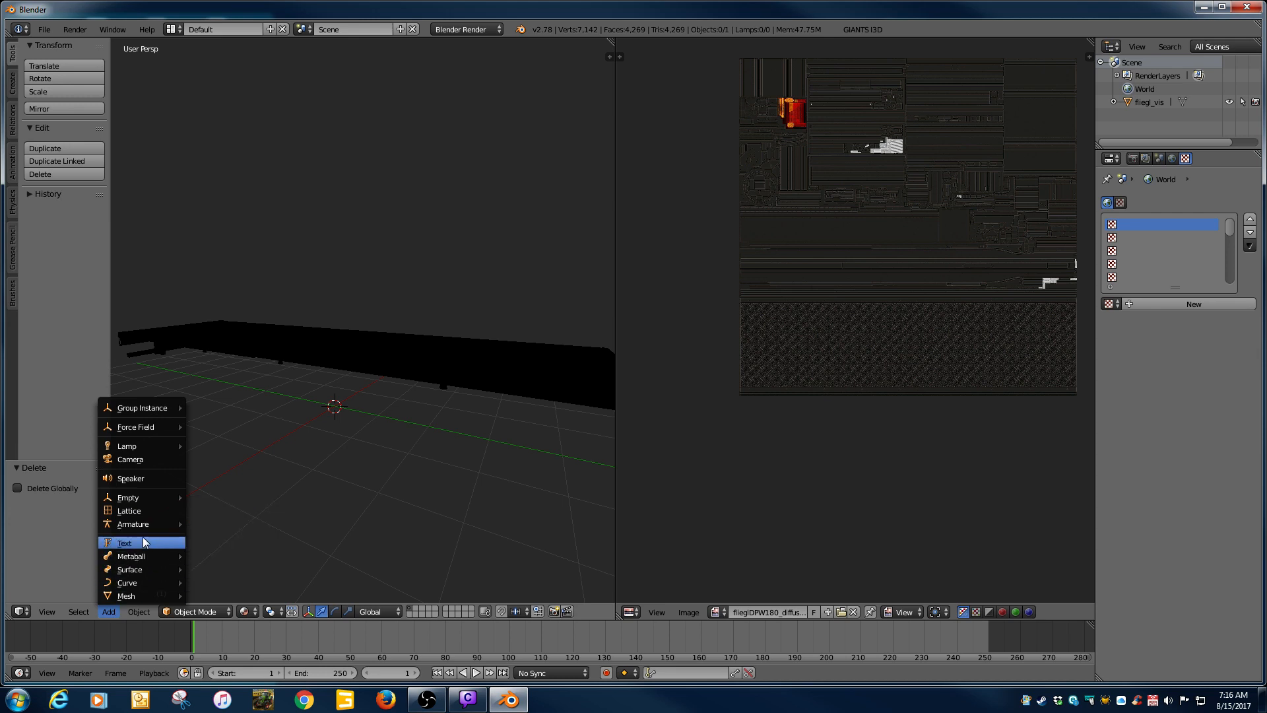
pyautogui.moveTo(156, 451)
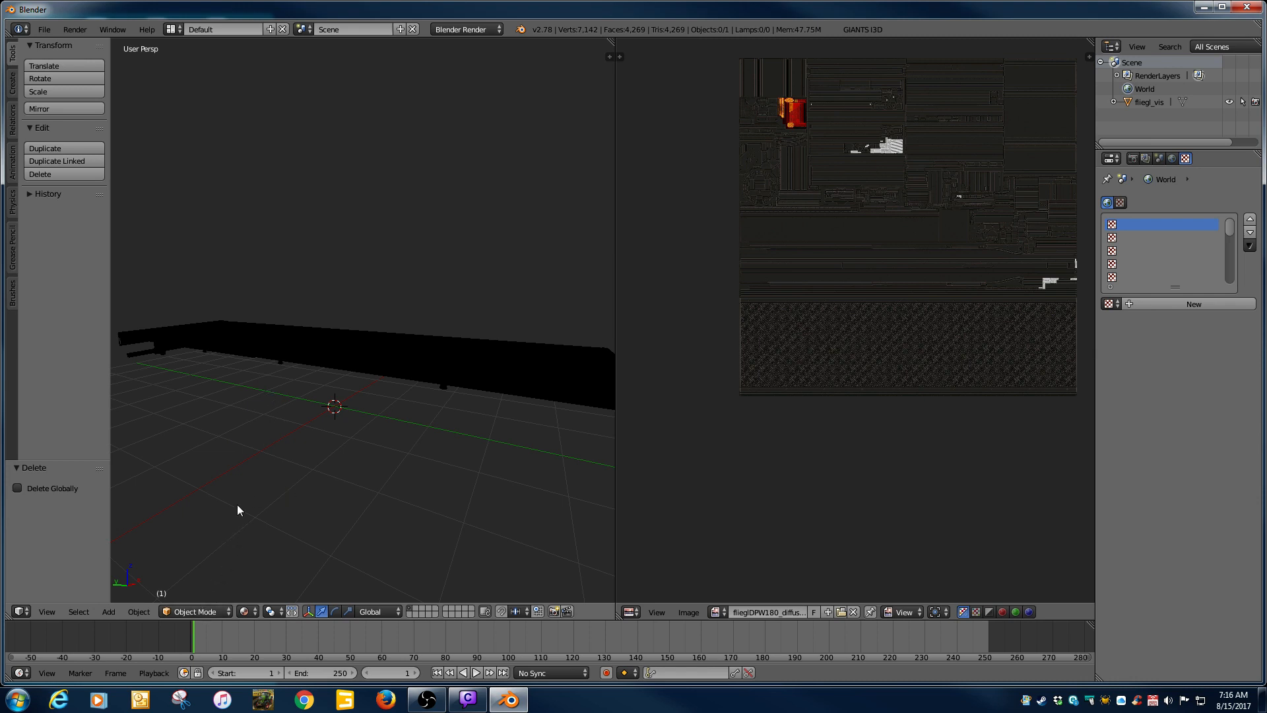
pyautogui.rightClick(290, 341)
pyautogui.press('Tab')
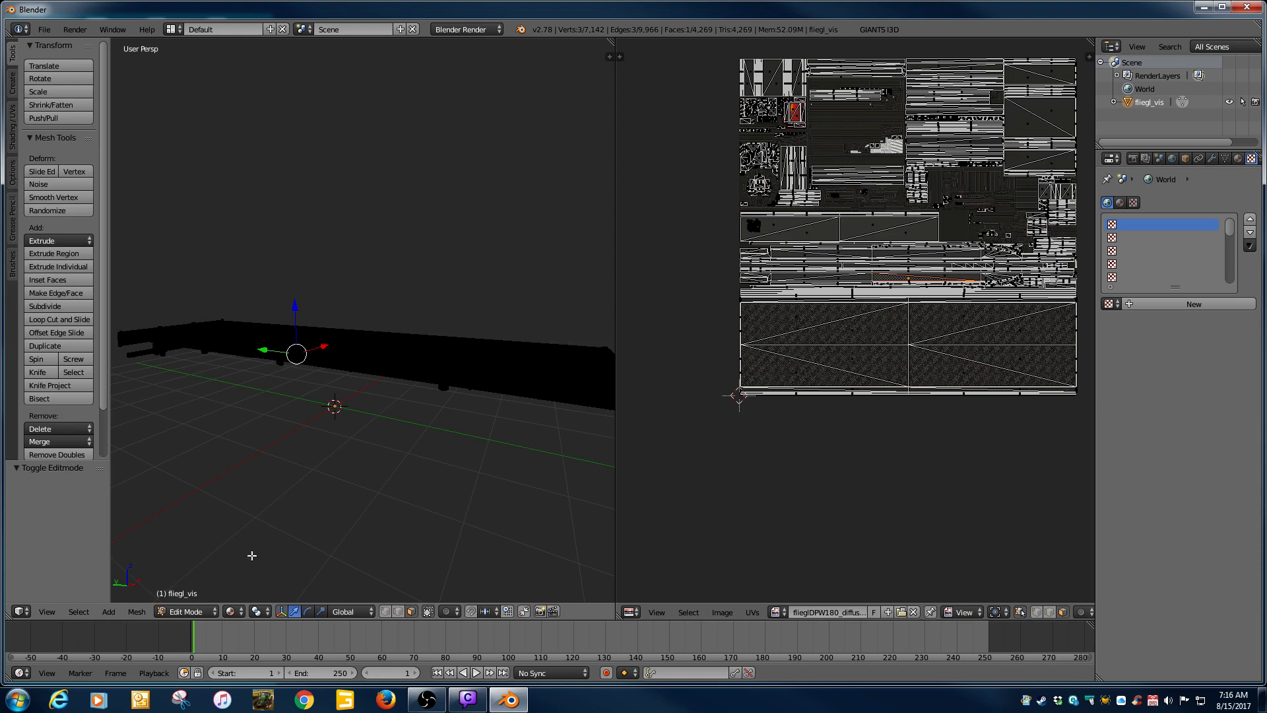
pyautogui.click(109, 611)
pyautogui.press('Tab')
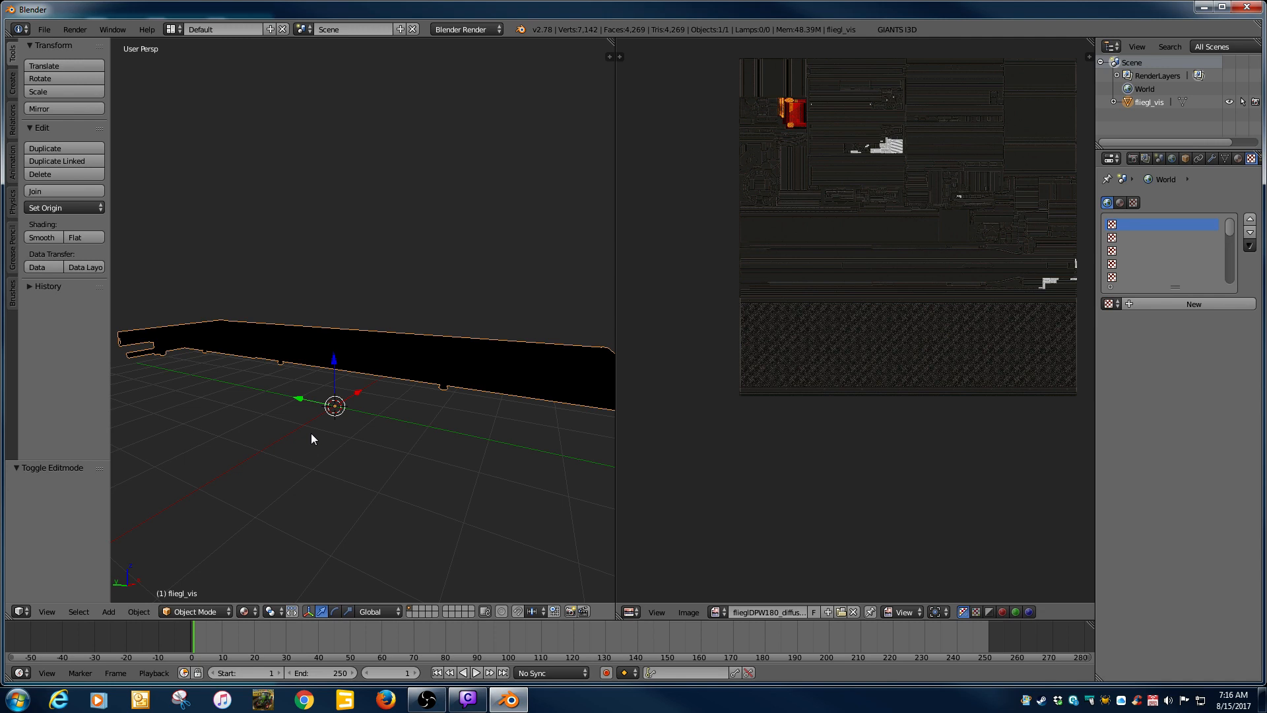
# Add a Hemi lamp to the scene in Object Mode
pyautogui.click(195, 612)
pyautogui.click(208, 588)
pyautogui.click(104, 613)
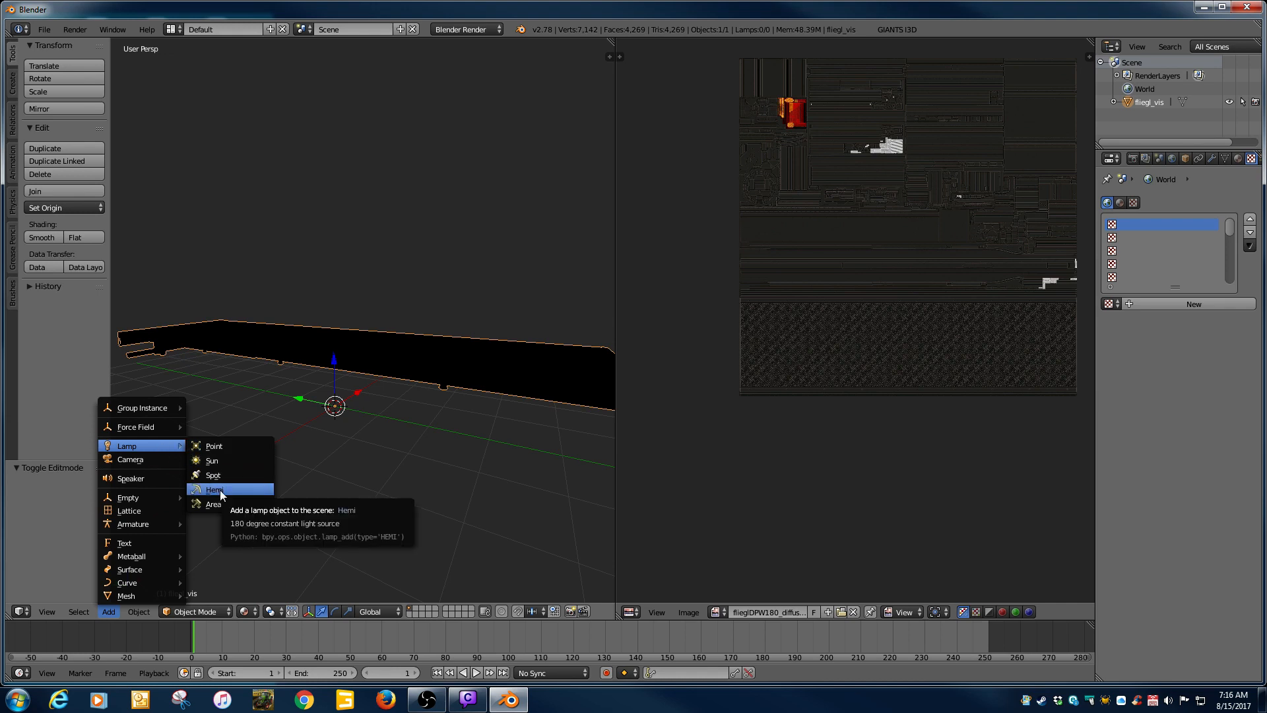
pyautogui.click(220, 489)
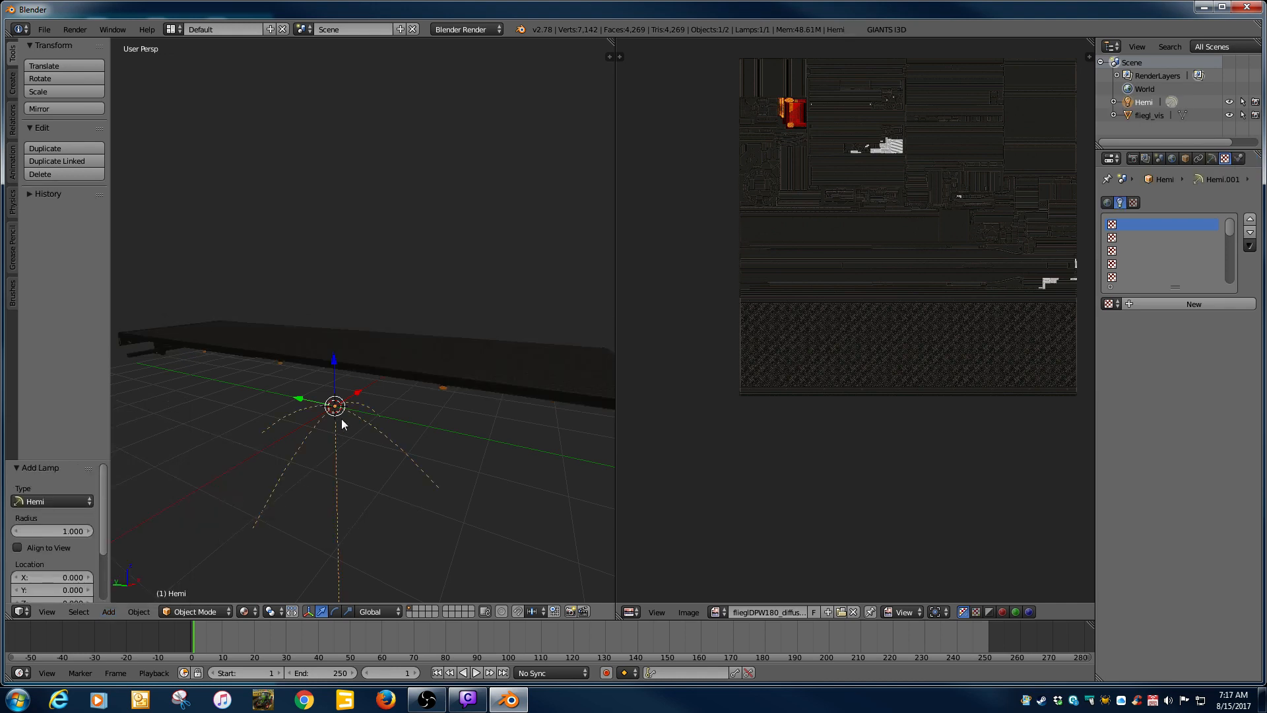
# Raise the Hemi lamp about 6.155 units along Z so it sits above the trailer bed
pyautogui.moveTo(372, 367); pyautogui.dragTo(255, 433, button='middle')
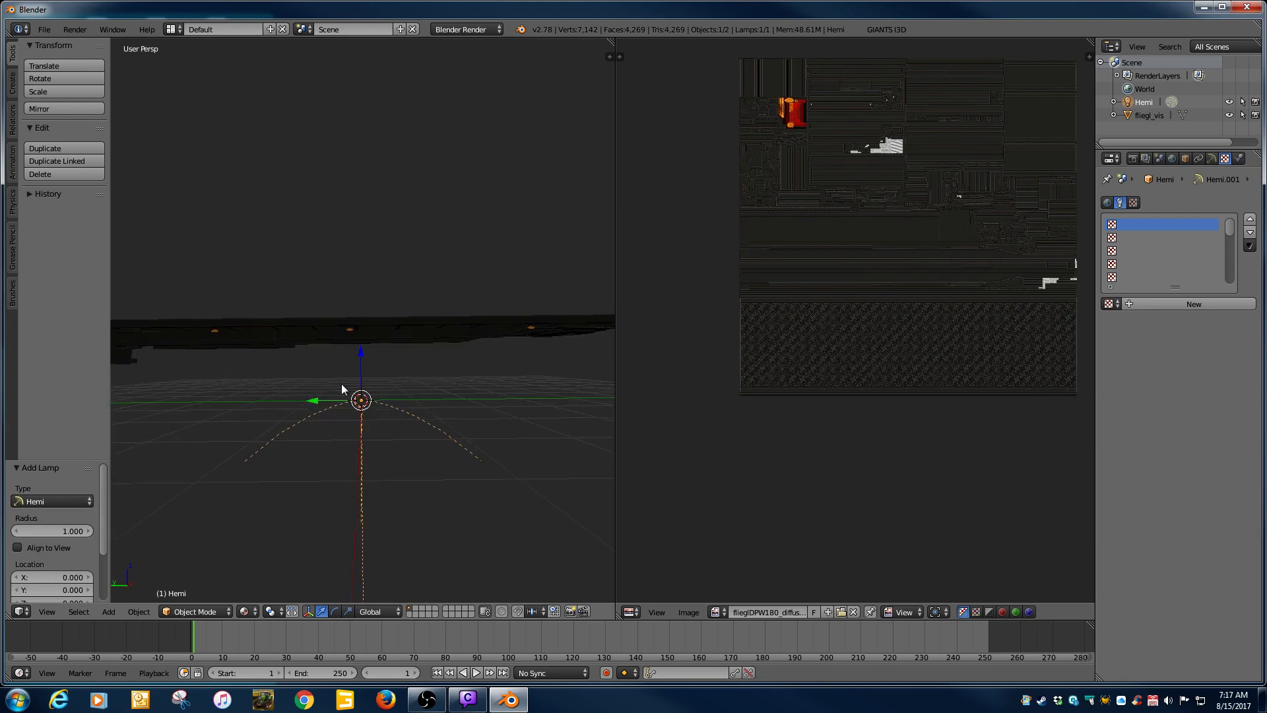
pyautogui.moveTo(362, 356); pyautogui.dragTo(374, 50)
pyautogui.moveTo(421, 178); pyautogui.dragTo(542, 209, button='middle')
pyautogui.scroll(-4, 428, 287)
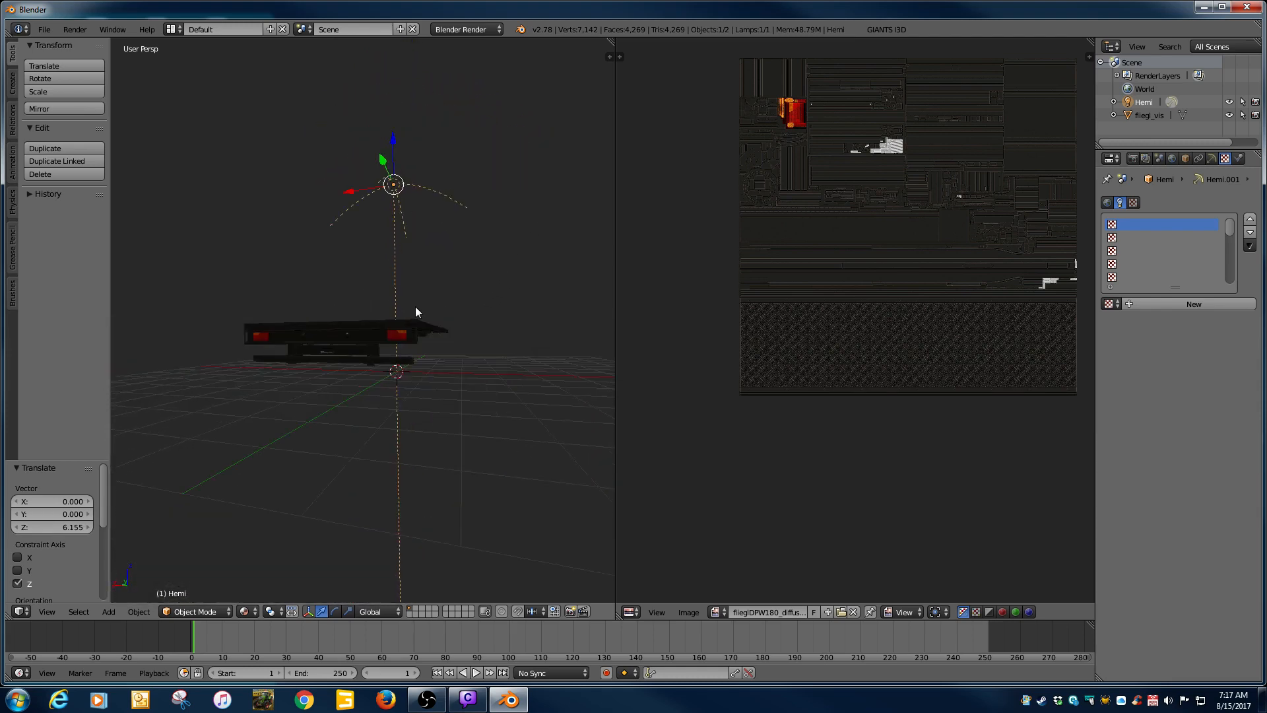
pyautogui.moveTo(466, 359); pyautogui.dragTo(284, 381, button='middle')
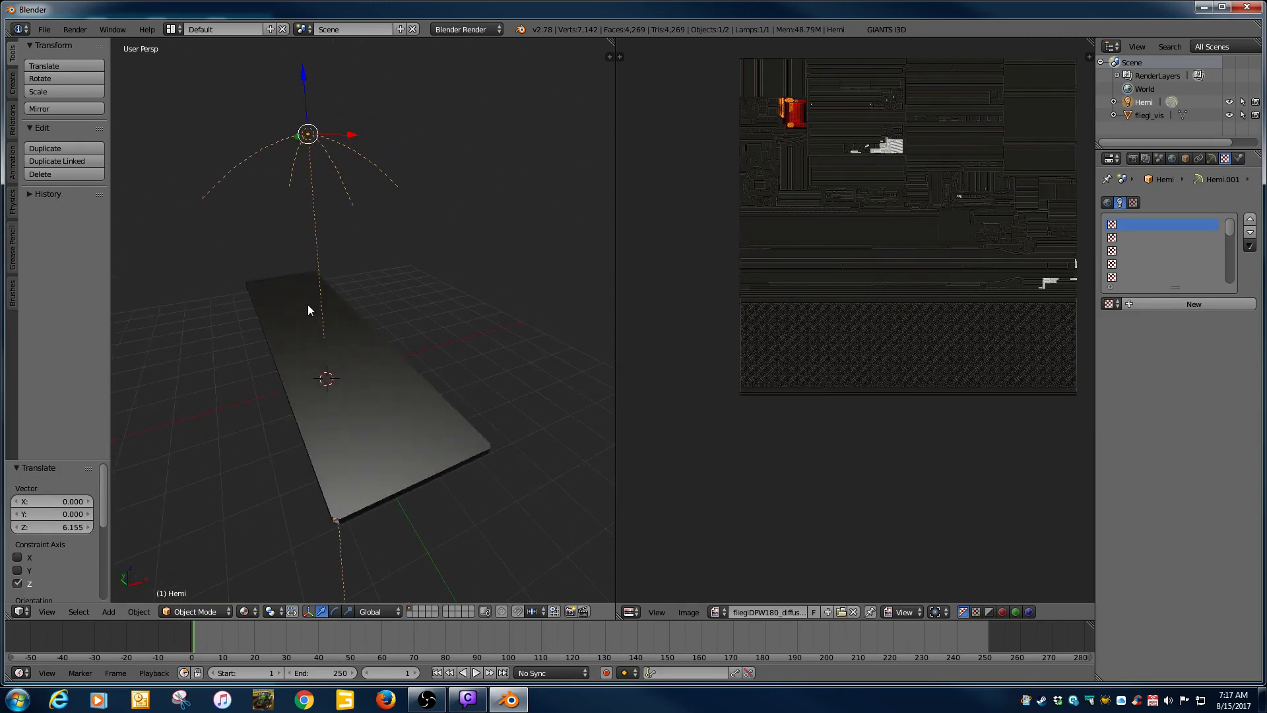
# Switch fliegl_vis to Edit Mode and select its entire mesh so the full UV layout is shown
pyautogui.rightClick(359, 440)
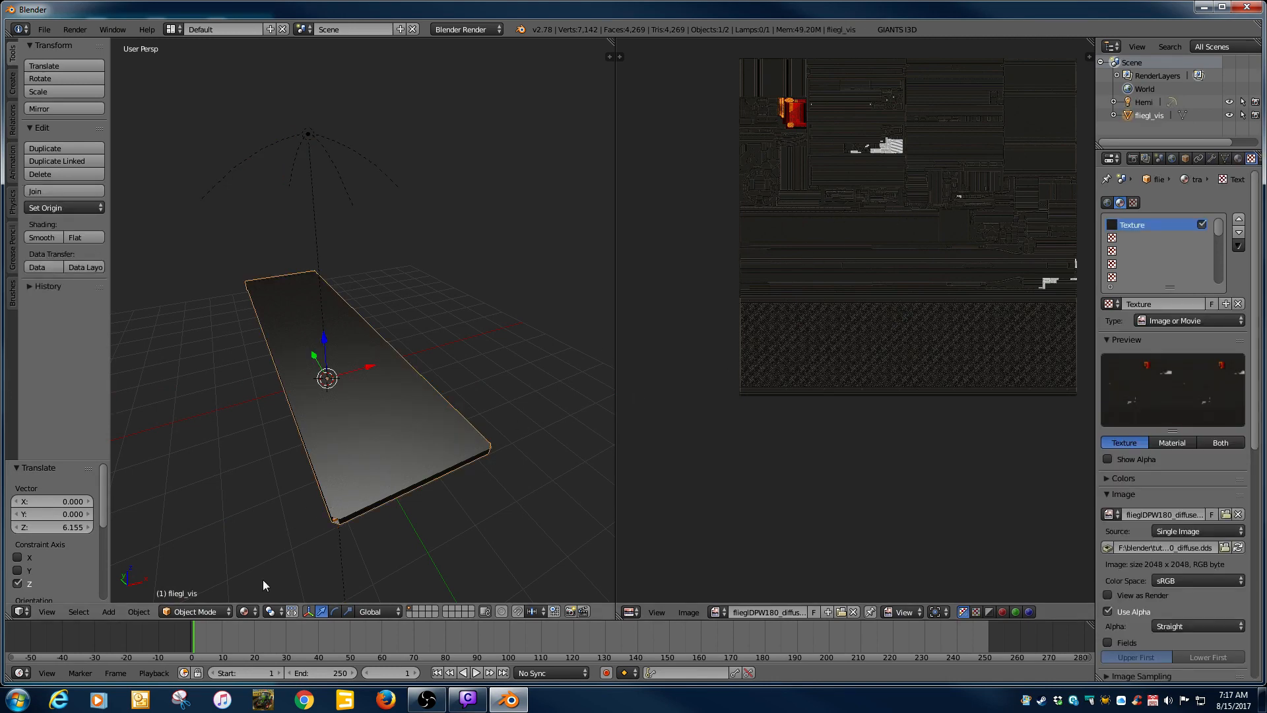
pyautogui.click(196, 611)
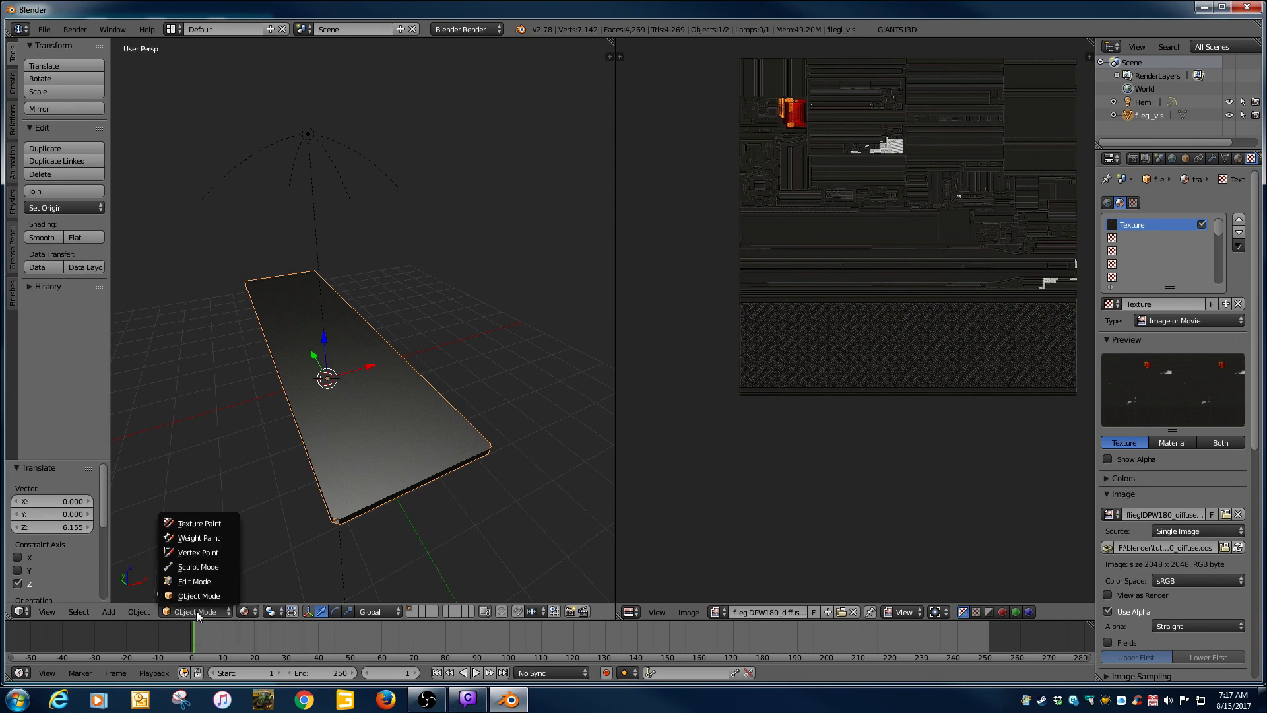
pyautogui.click(194, 582)
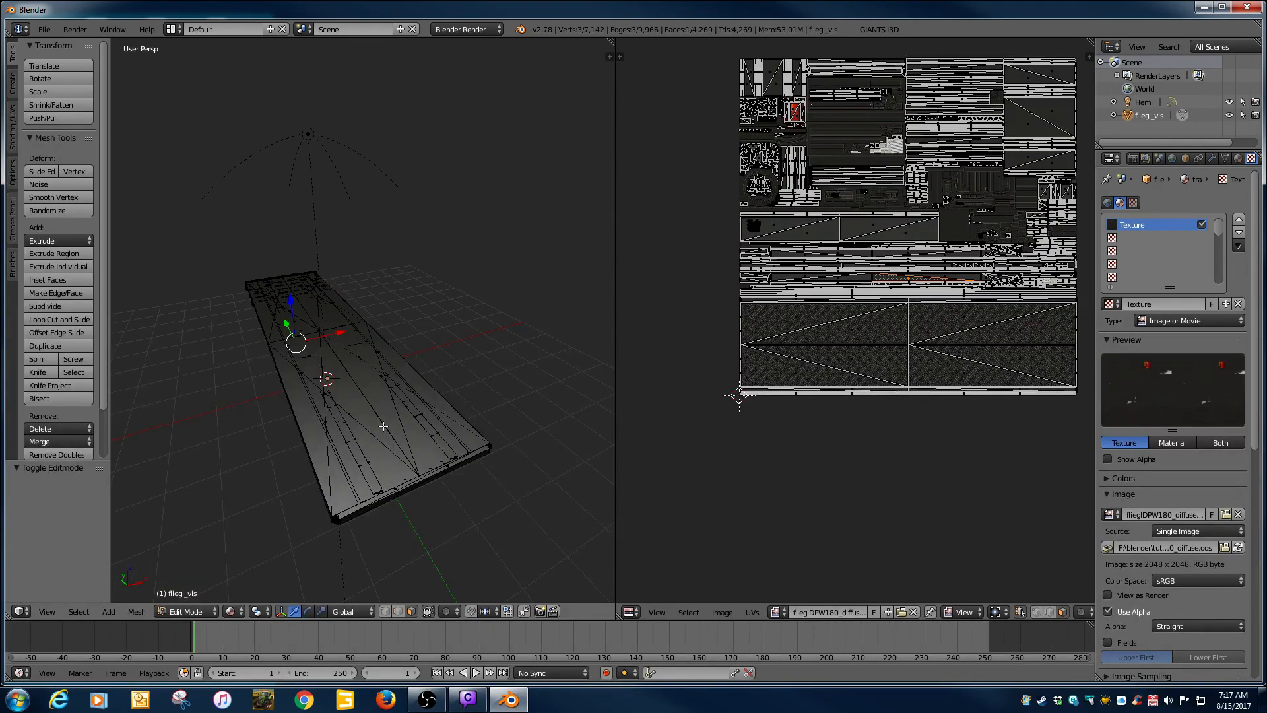
pyautogui.press('a')
pyautogui.press('a')
pyautogui.press('a')
pyautogui.press('a')
pyautogui.press('a')
pyautogui.press('a')
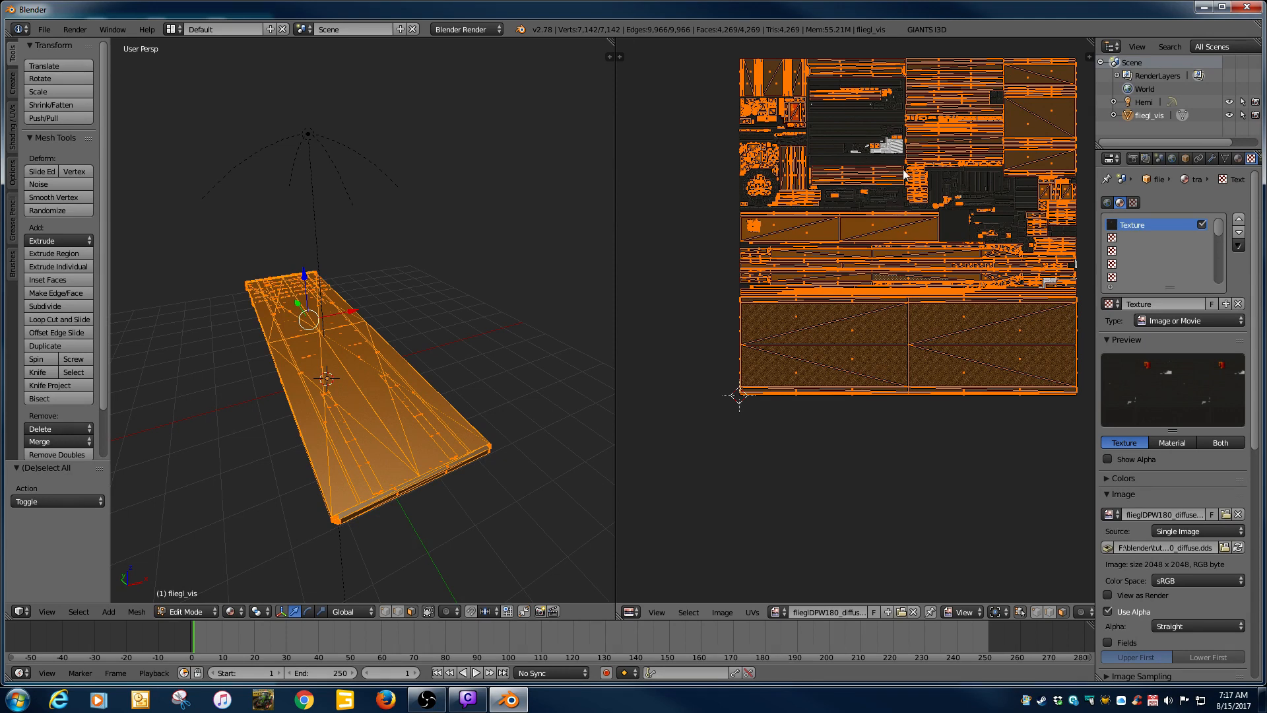
pyautogui.moveTo(841, 12); pyautogui.dragTo(852, 63)
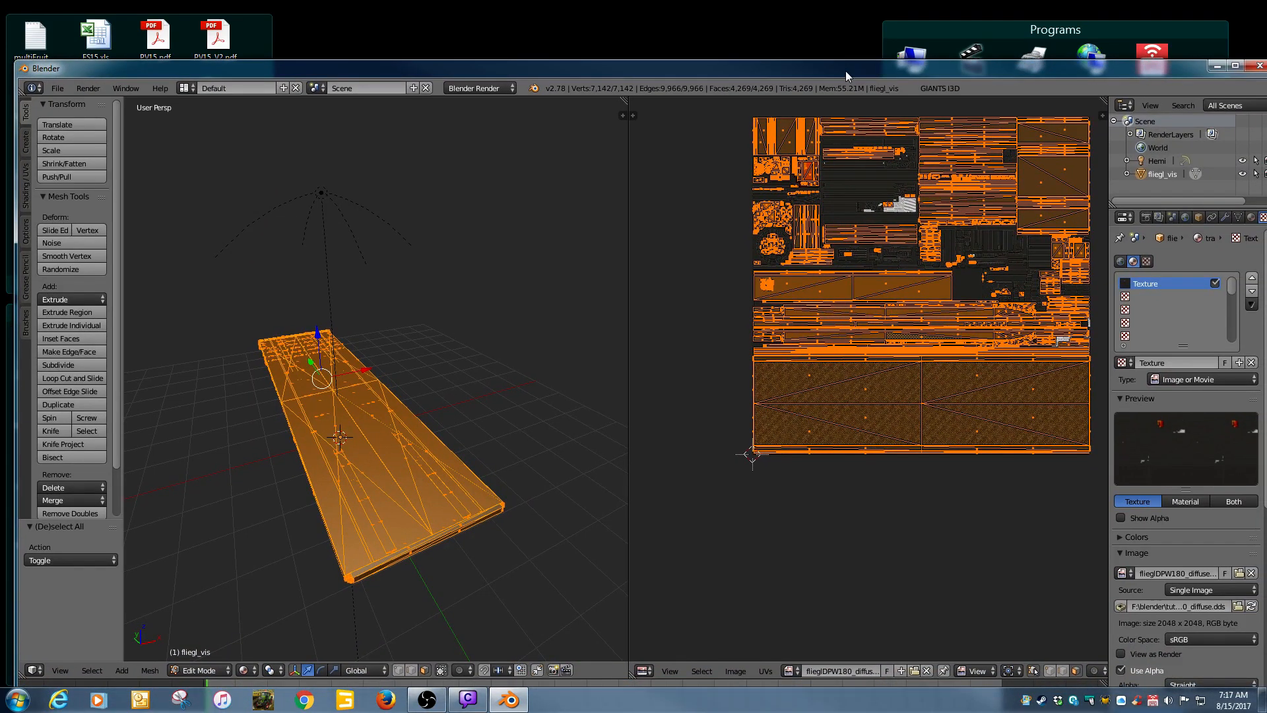
pyautogui.doubleClick(846, 70)
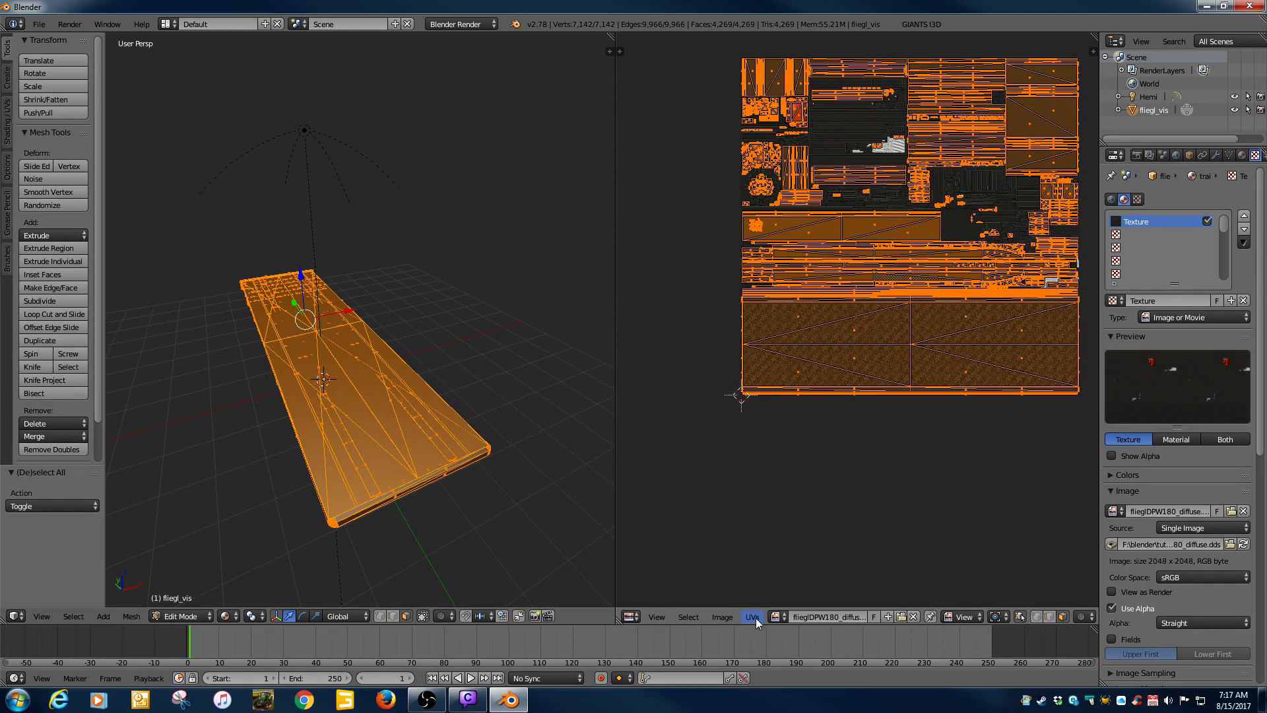
# Check two individual faces of the trailer bed against the UV layout and reselect the entire mesh
pyautogui.rightClick(435, 461)
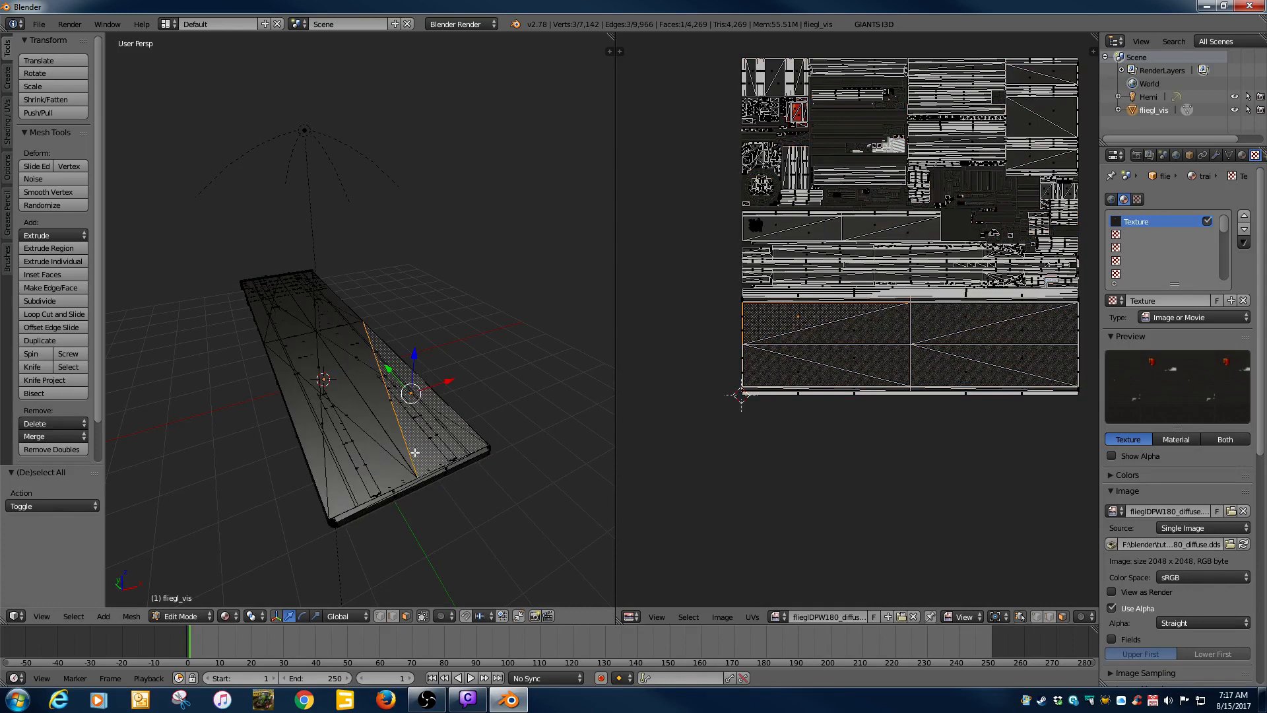
pyautogui.rightClick(374, 413)
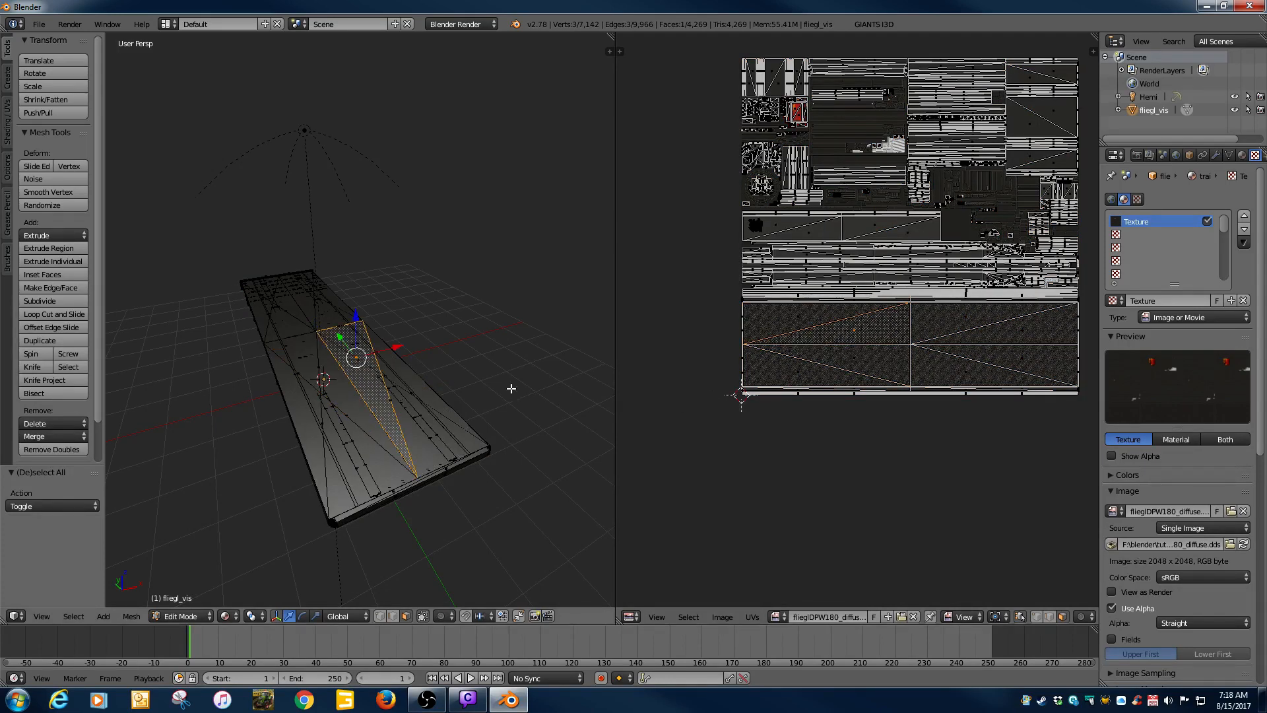
pyautogui.press('a')
pyautogui.press('a')
pyautogui.press('a')
pyautogui.press('a')
pyautogui.press('a')
pyautogui.press('a')
pyautogui.press('a')
pyautogui.press('a')
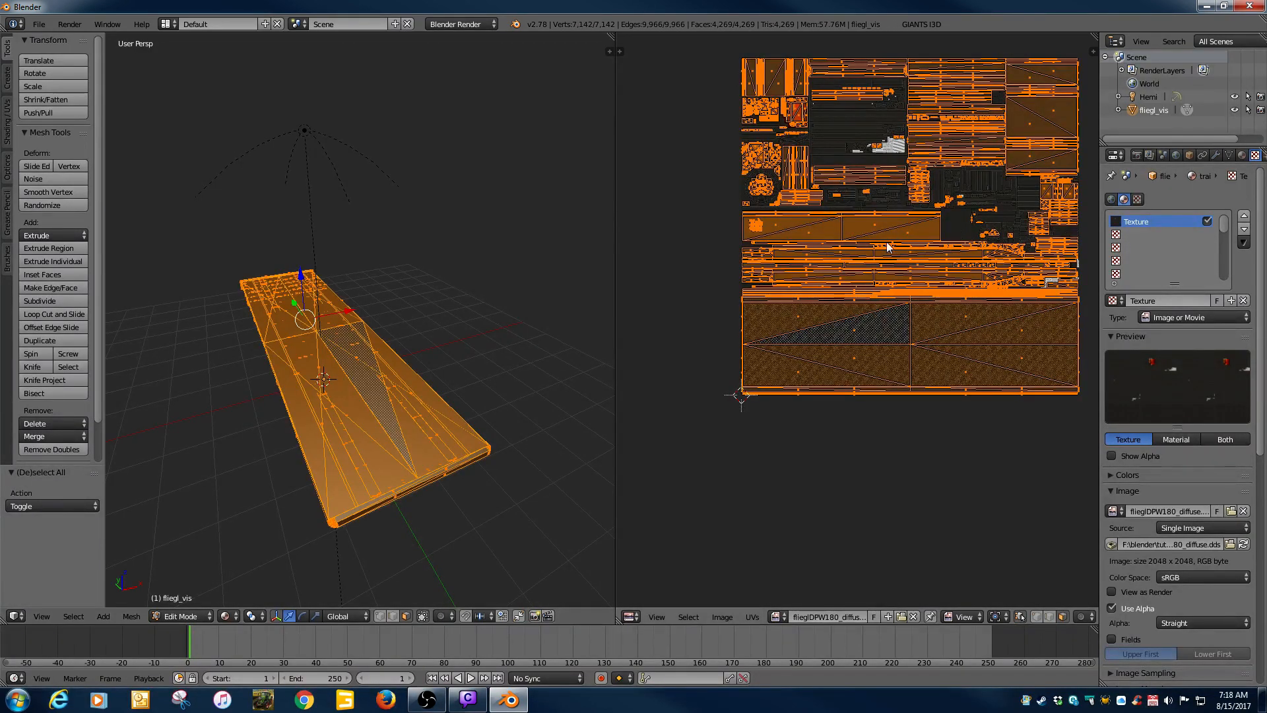
# Export the UV layout as uvLayout.png into the F:\blender\tutorial folder
pyautogui.click(753, 617)
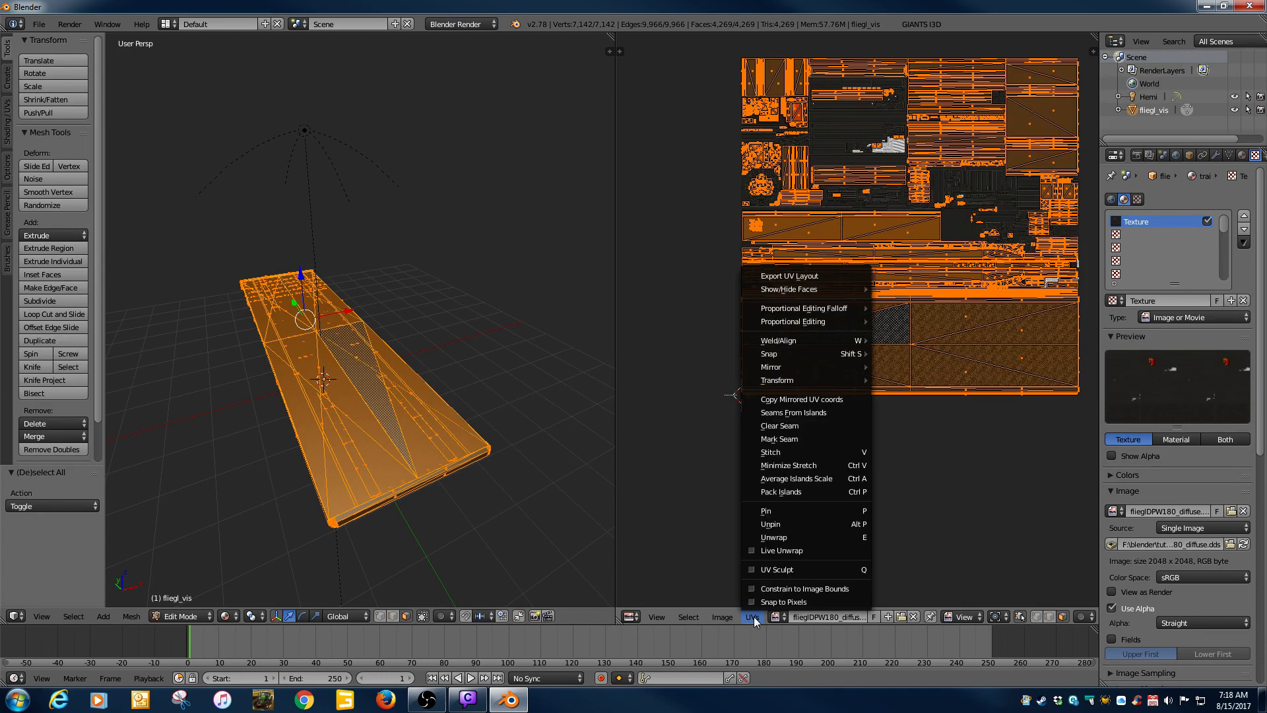
pyautogui.click(802, 274)
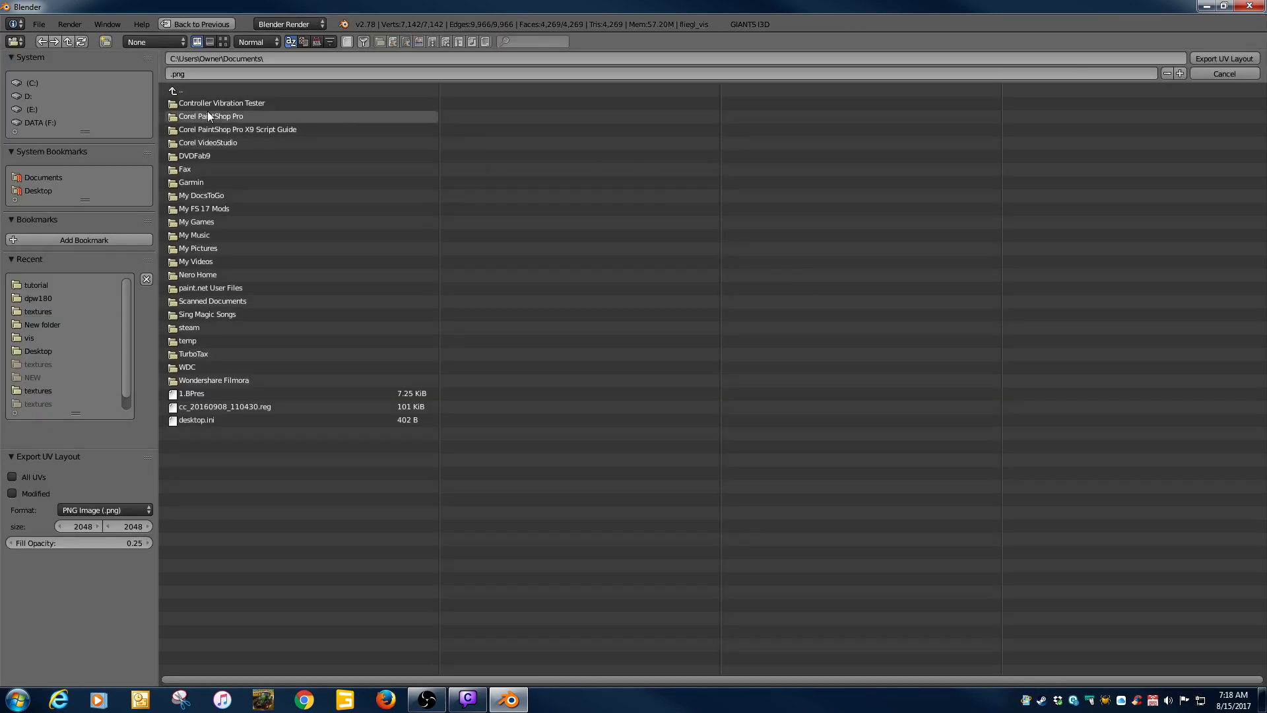
pyautogui.click(35, 122)
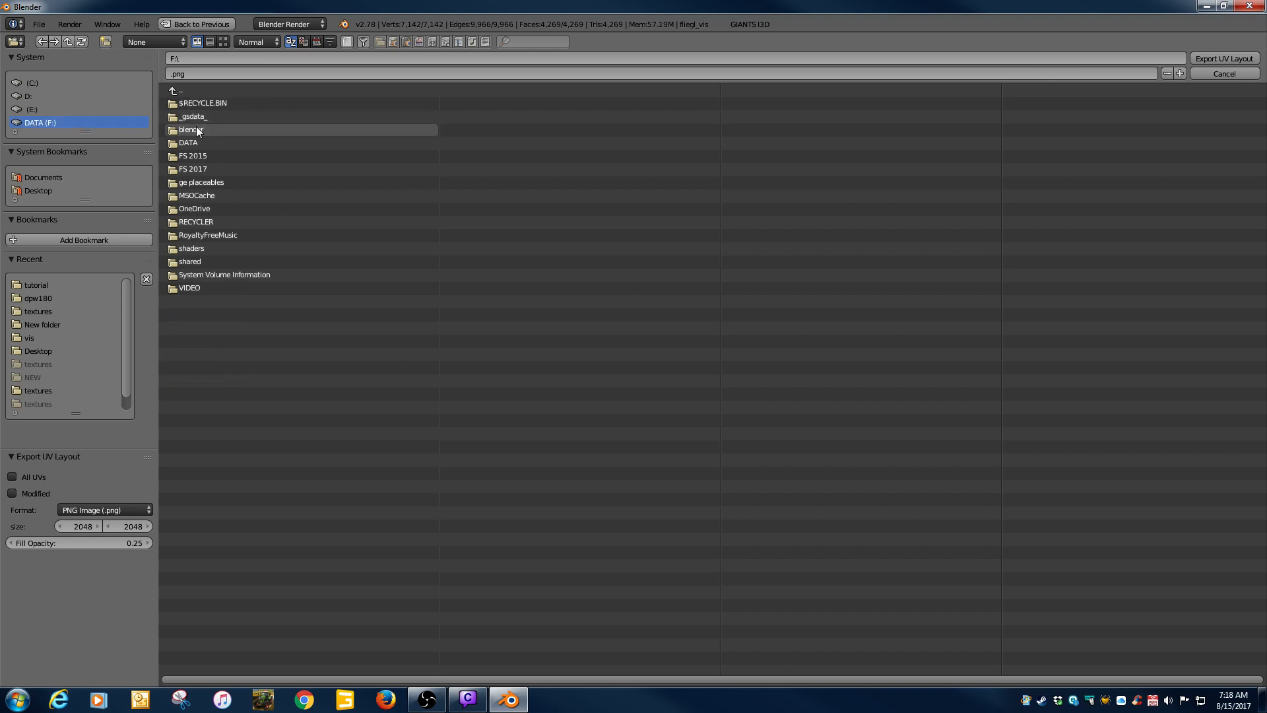
pyautogui.click(191, 129)
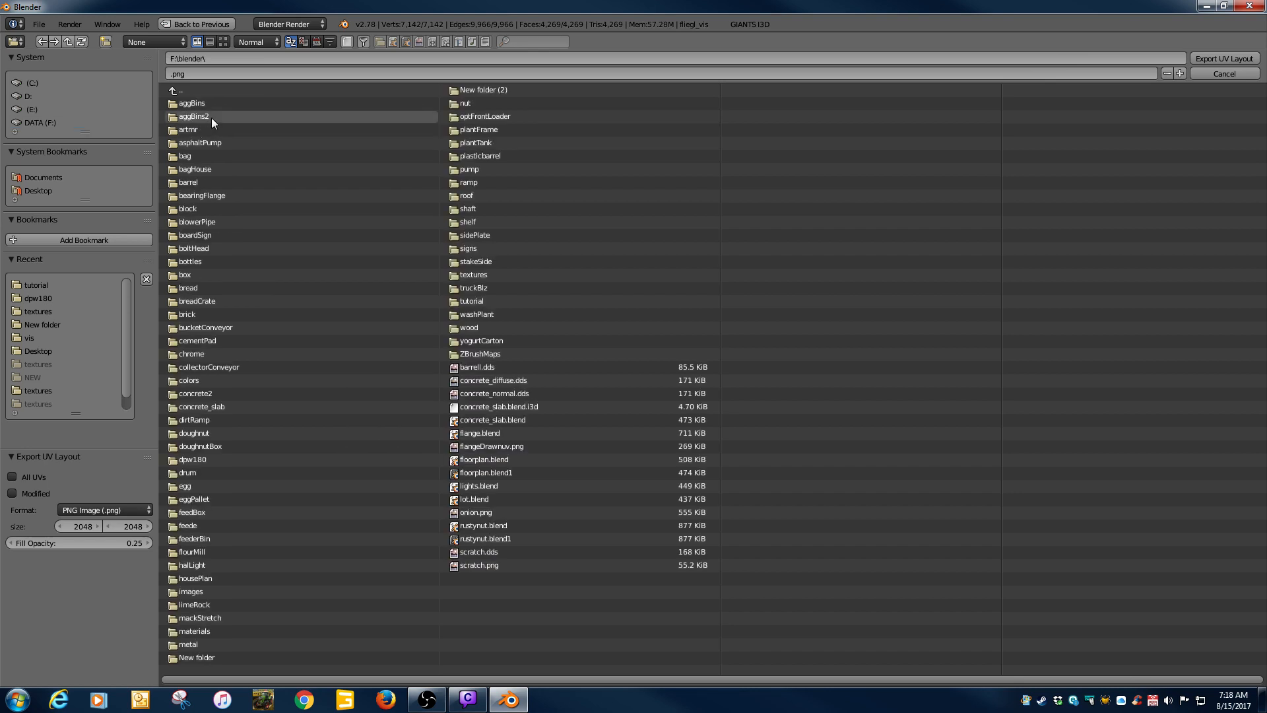
pyautogui.click(481, 301)
pyautogui.click(259, 72)
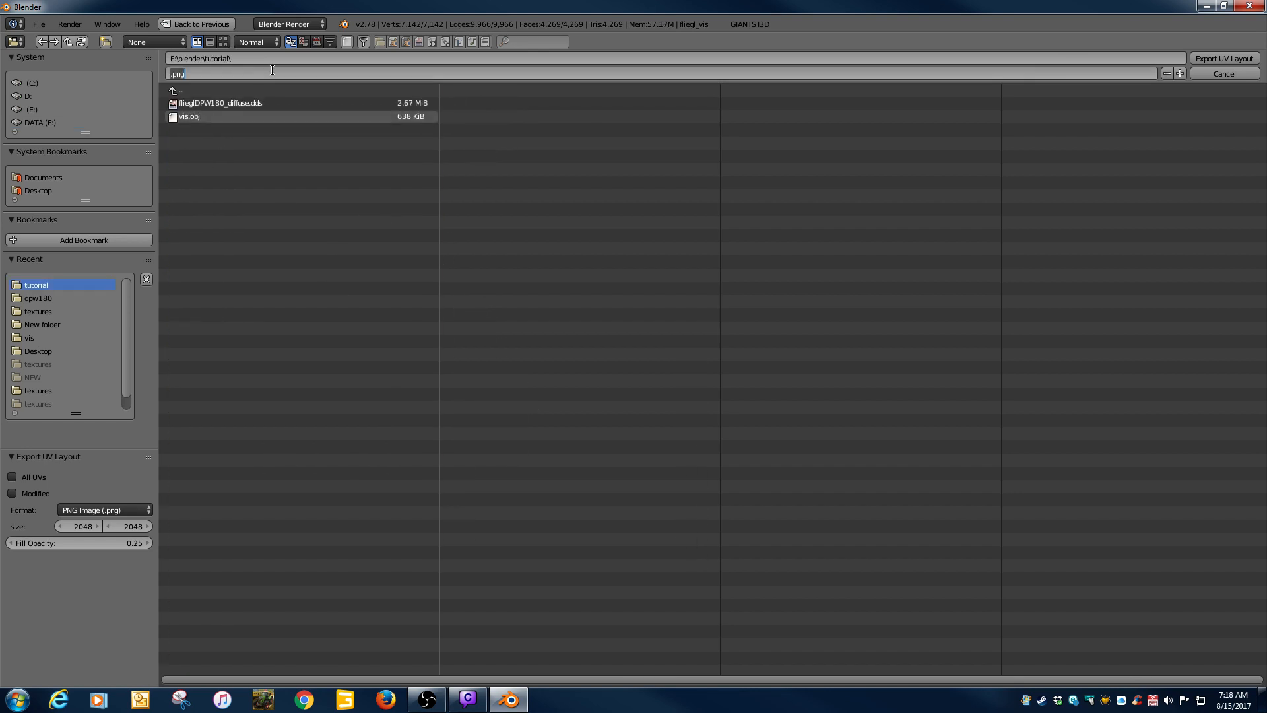
pyautogui.write('uvla')
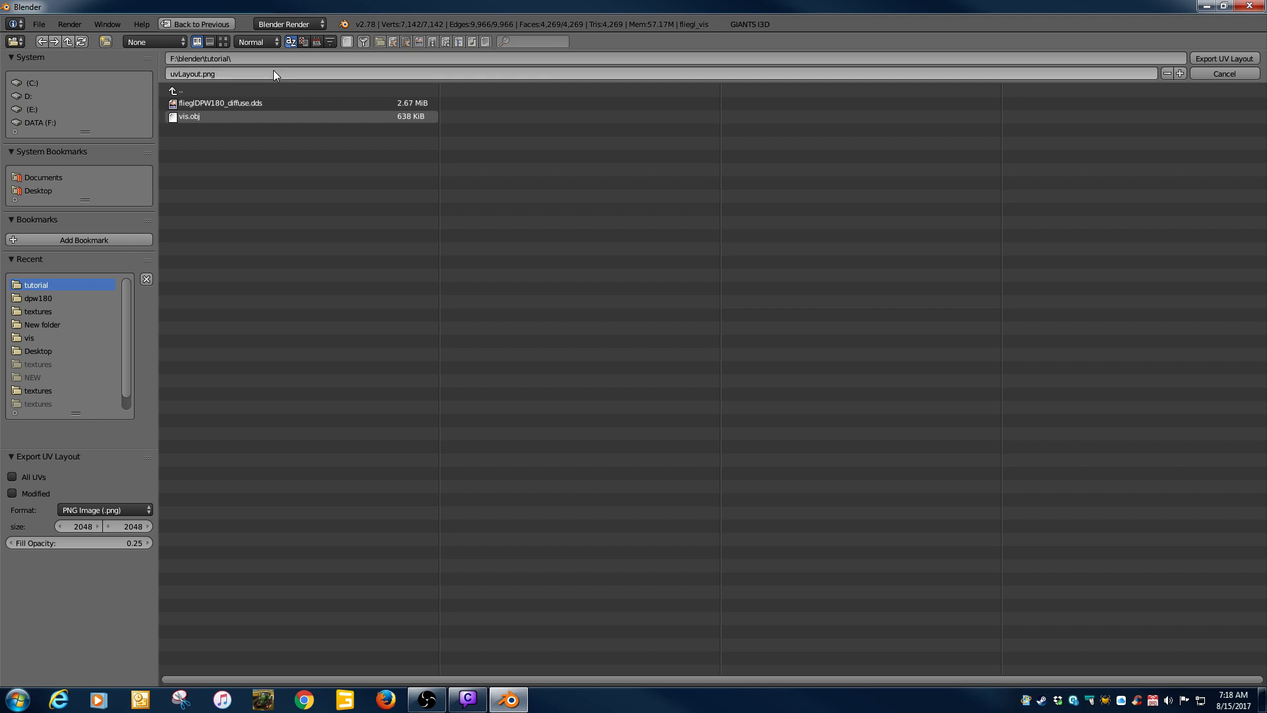
pyautogui.press('Return')
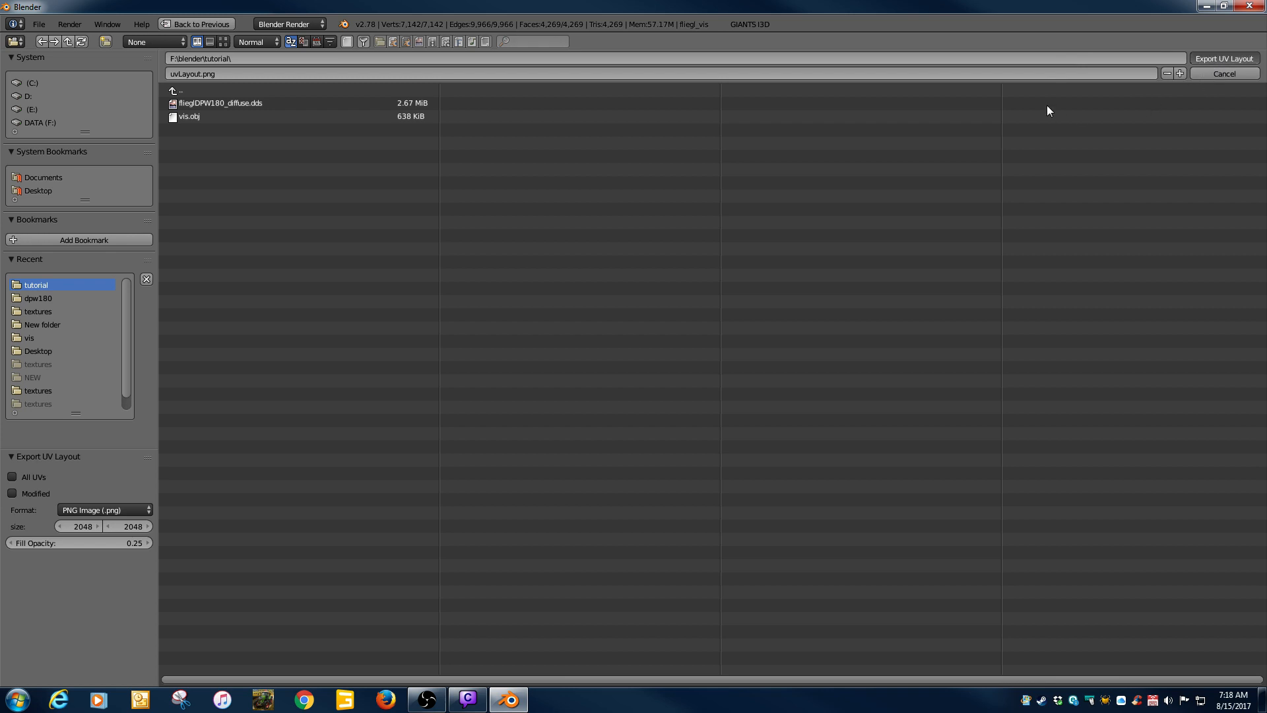
pyautogui.press('Return')
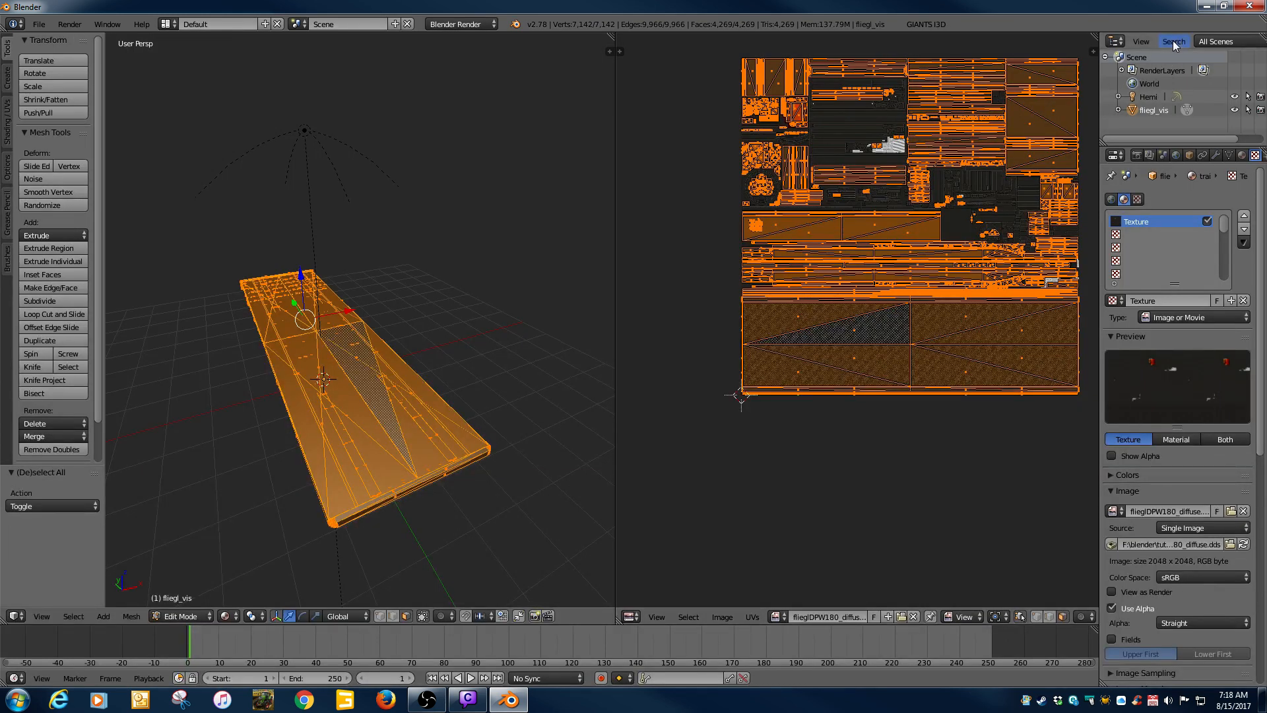
# Minimize Blender and browse to the F:\blender\tutorial folder in Windows Explorer
pyautogui.click(1206, 6)
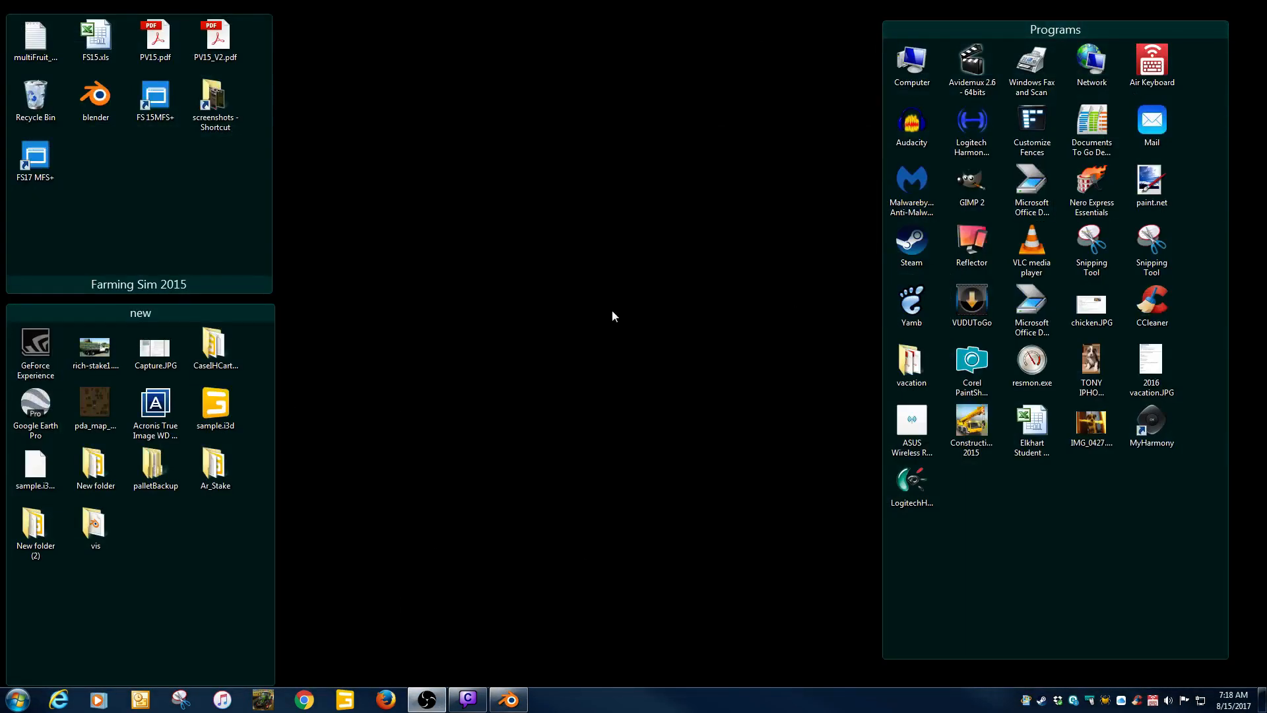
pyautogui.doubleClick(911, 72)
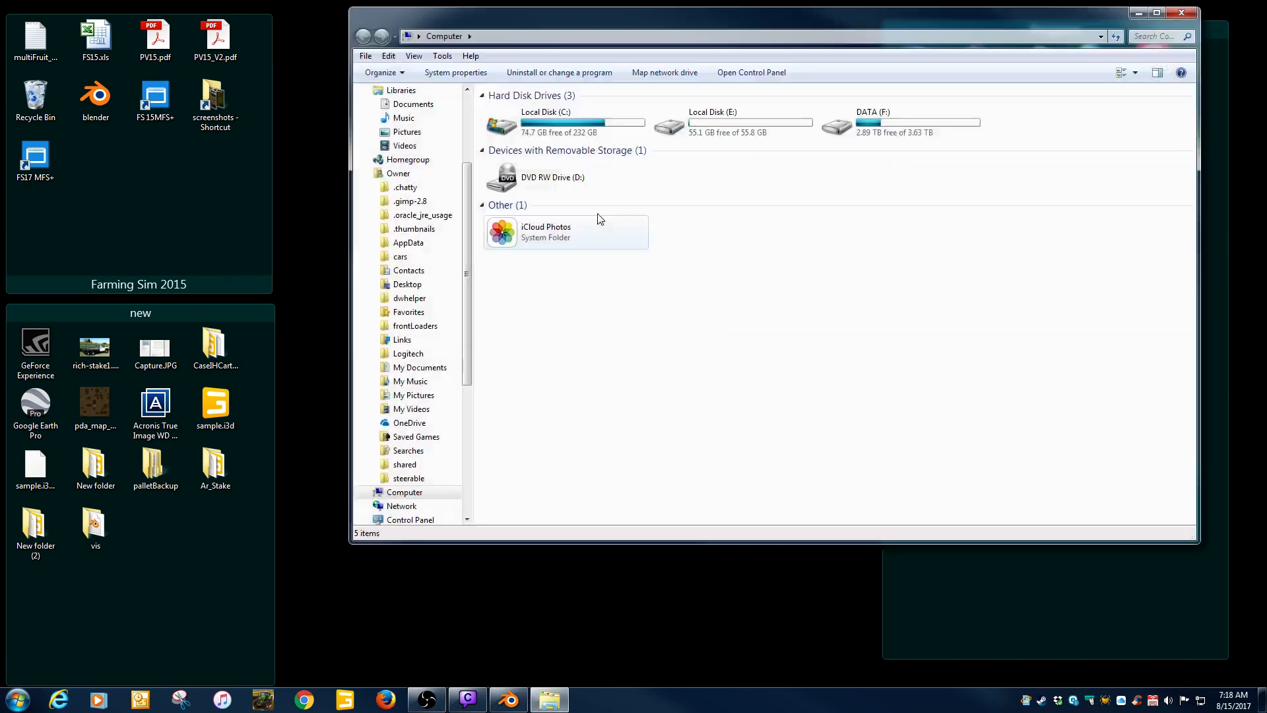
pyautogui.doubleClick(858, 135)
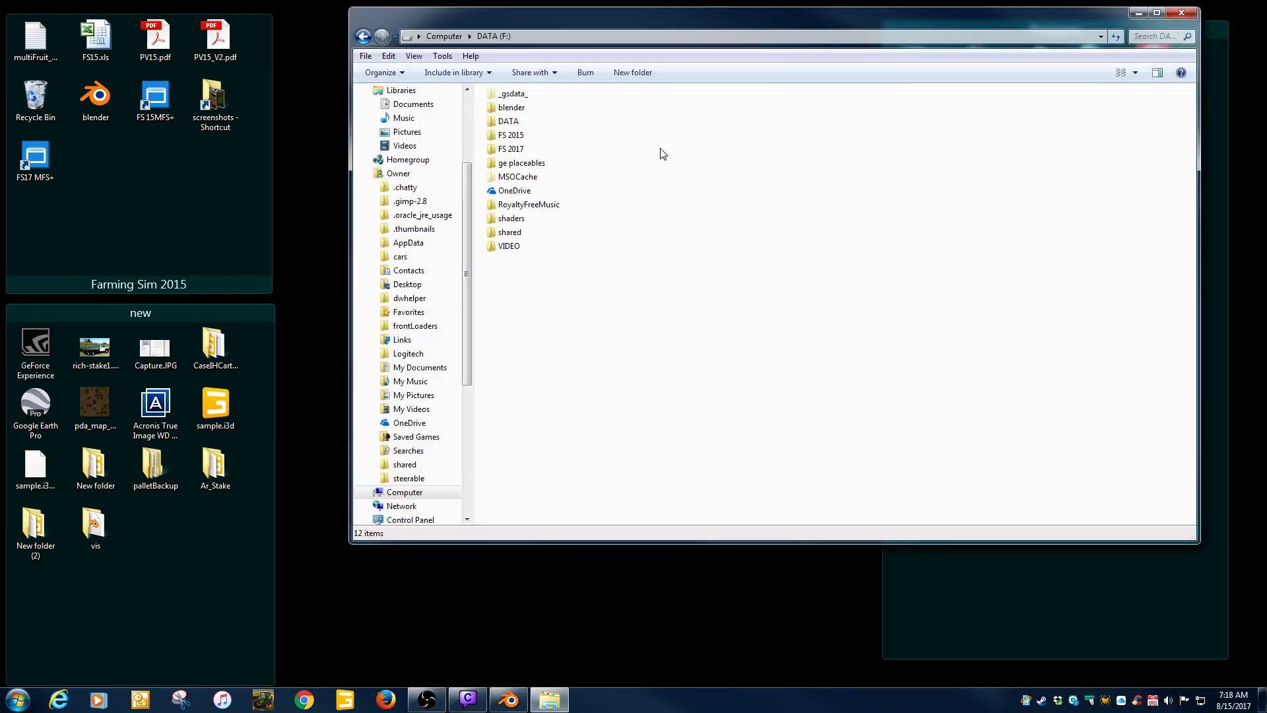
pyautogui.doubleClick(525, 108)
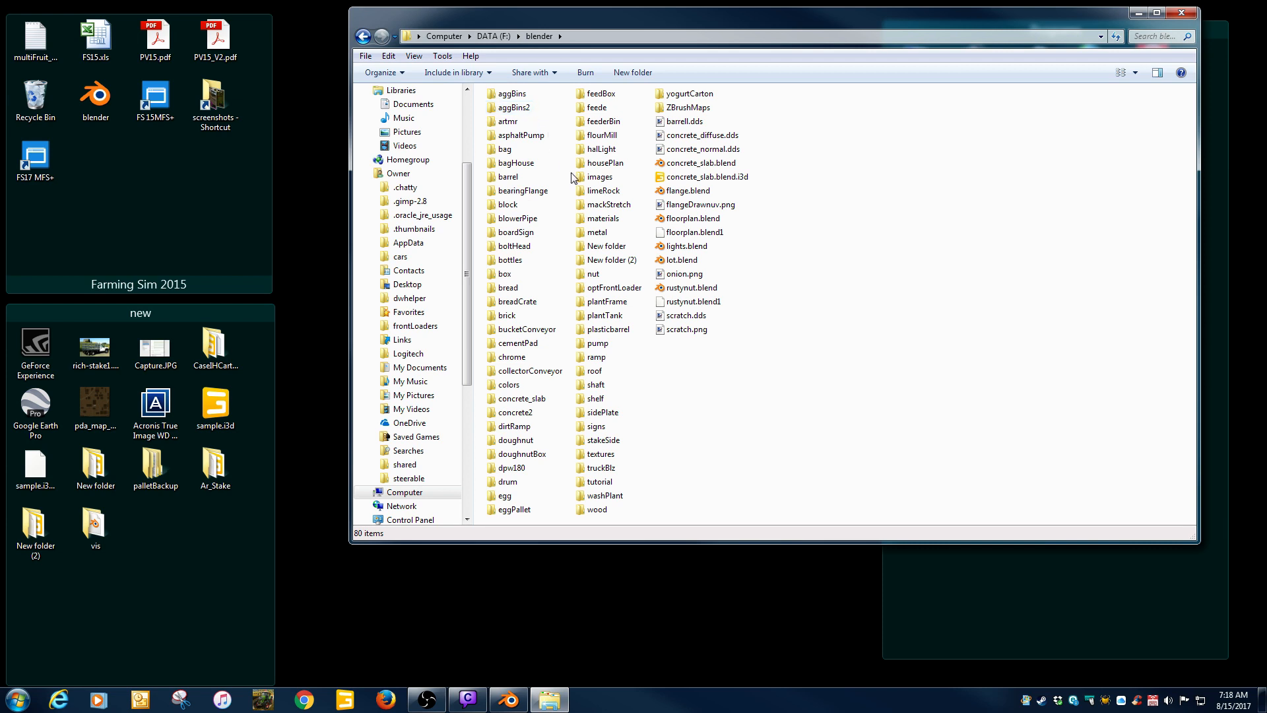
pyautogui.press('t')
pyautogui.doubleClick(591, 482)
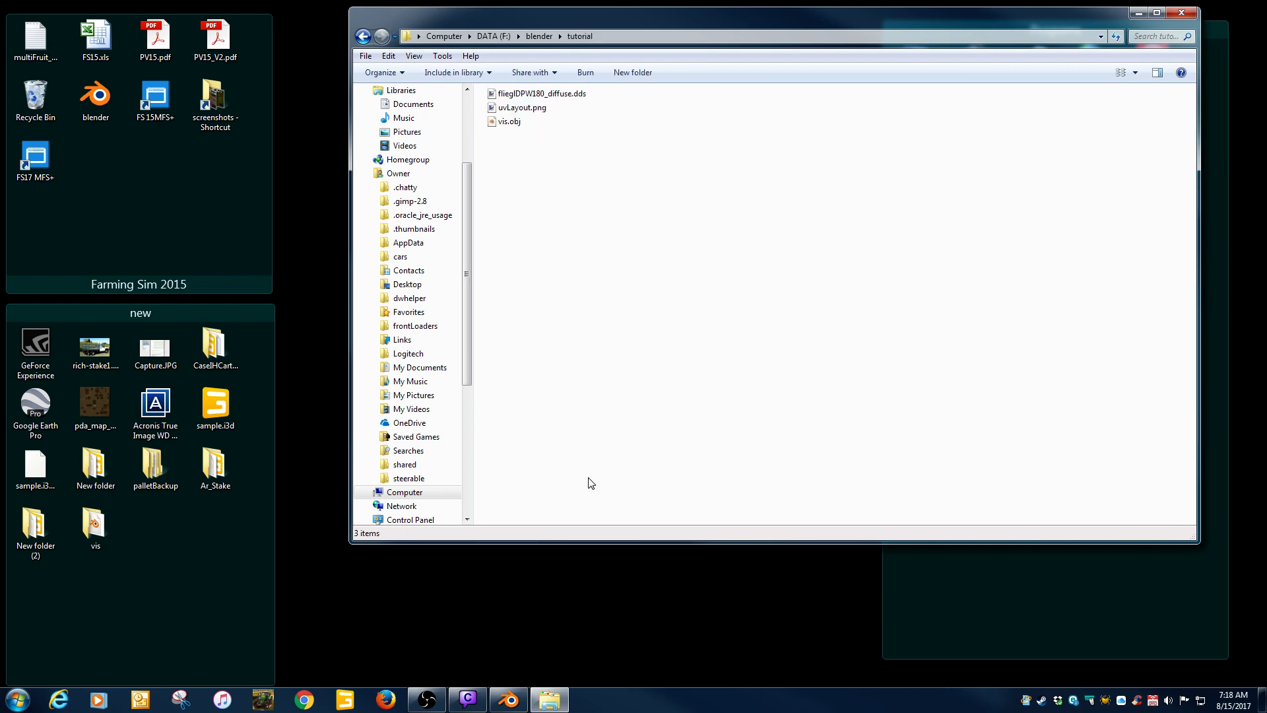
pyautogui.moveTo(571, 24); pyautogui.dragTo(455, 24)
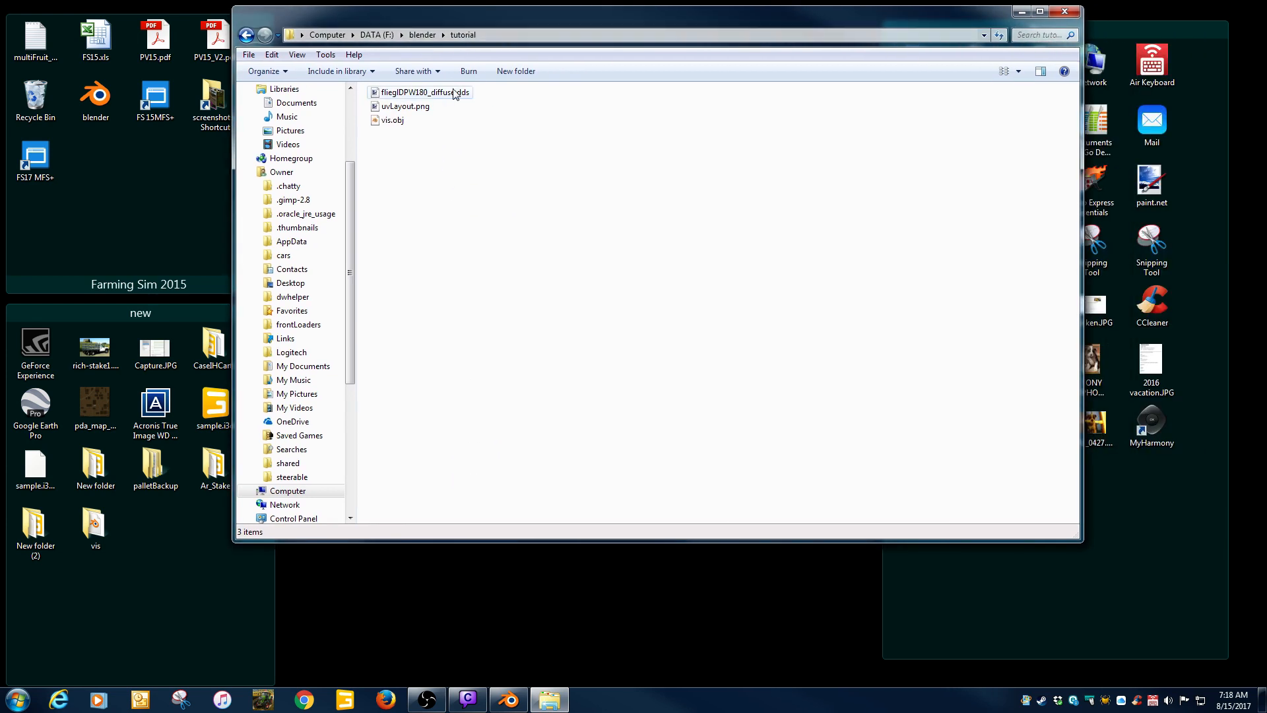
# Open uvLayout.png and flieglDPW180_diffuse.dds from the tutorial folder in paint.net
pyautogui.doubleClick(409, 108)
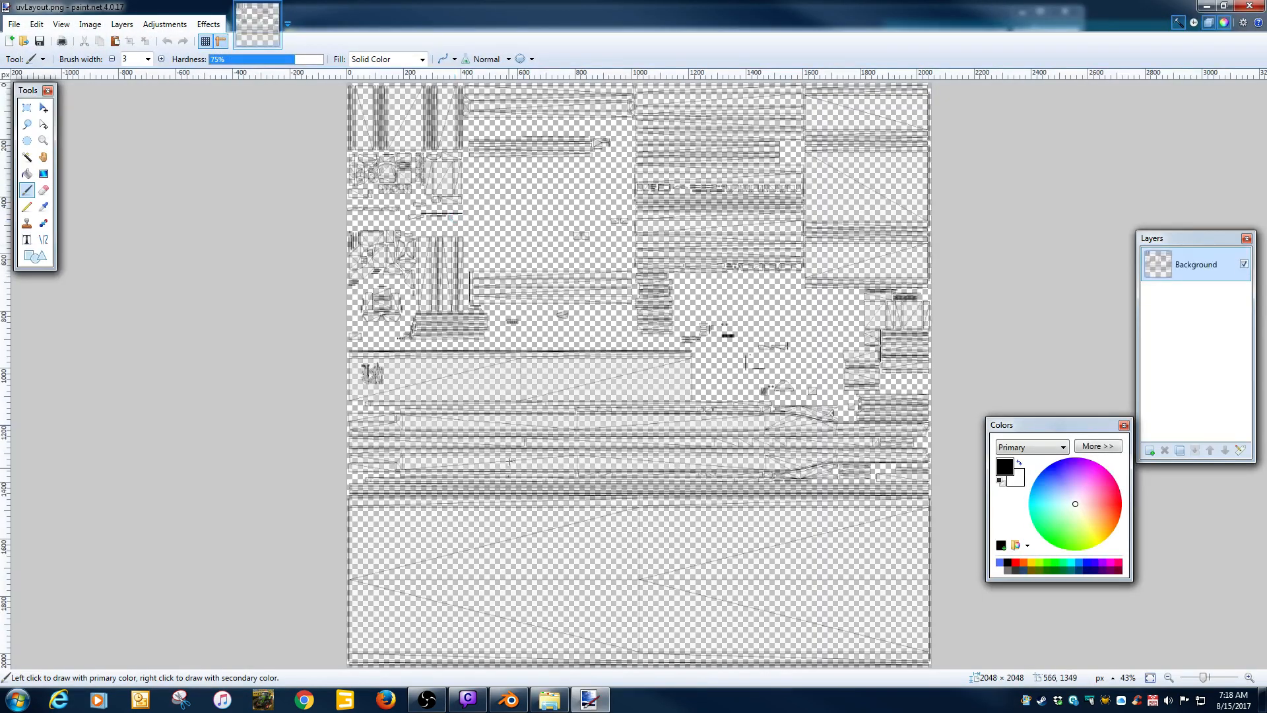
pyautogui.click(1208, 6)
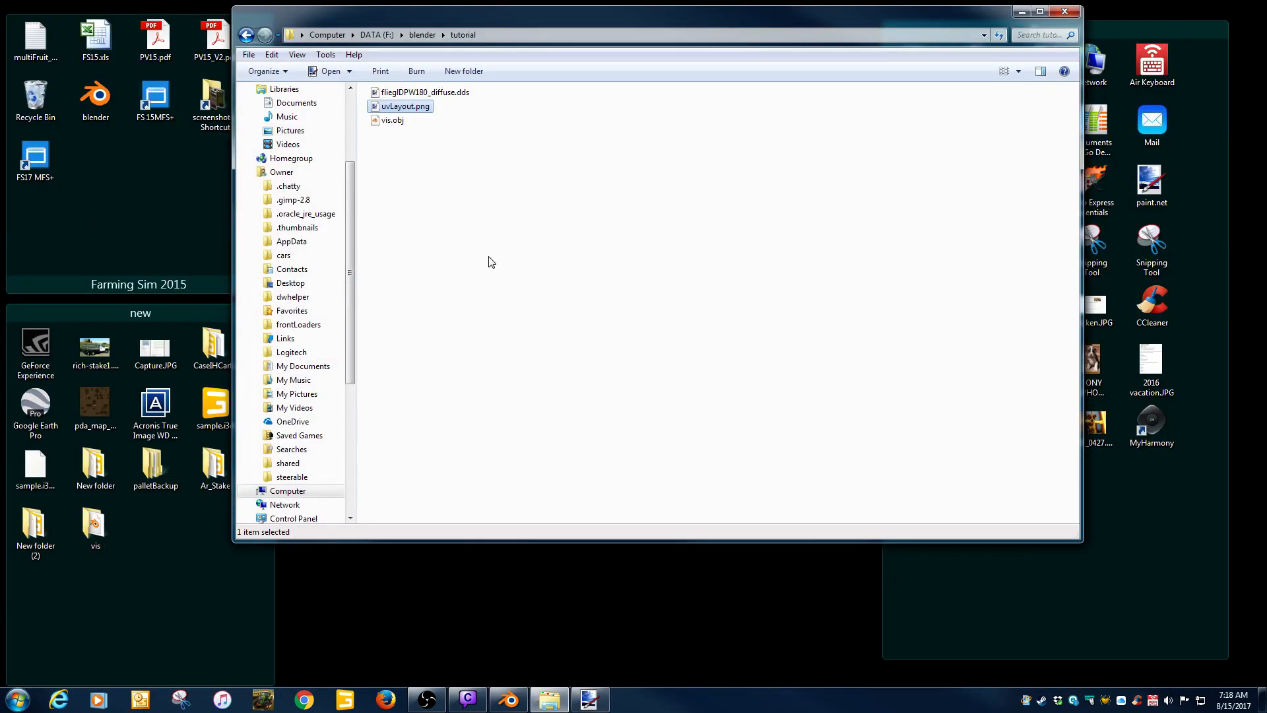
pyautogui.doubleClick(409, 93)
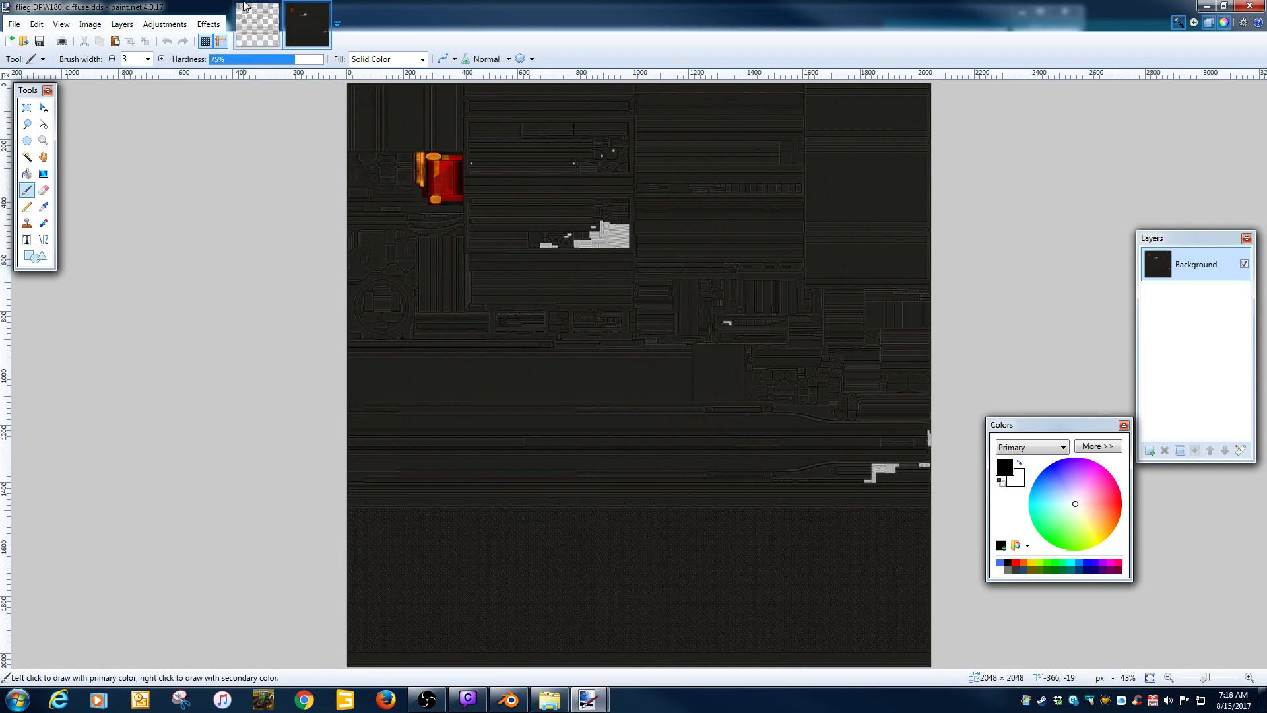
# Copy the whole flieglDPW180_diffuse.dds image and paste it into uvLayout.png as a new layer
pyautogui.hotkey('ctrl', 'a')
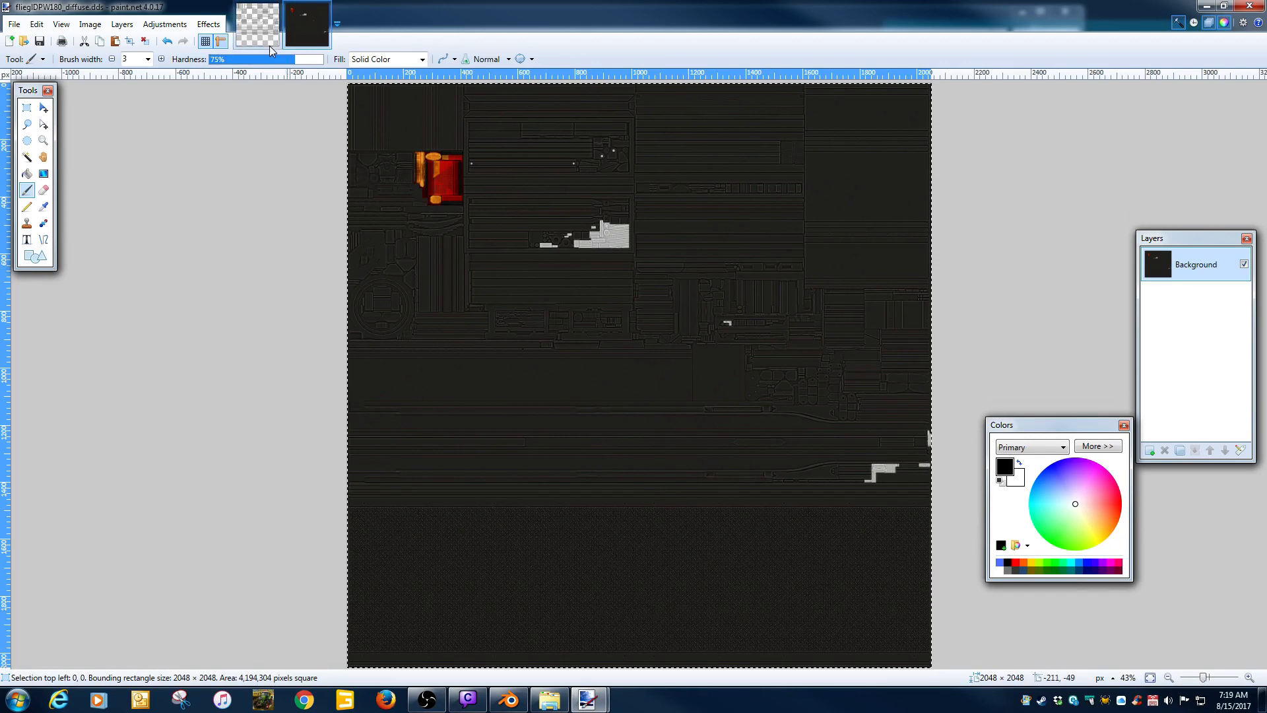
pyautogui.click(272, 29)
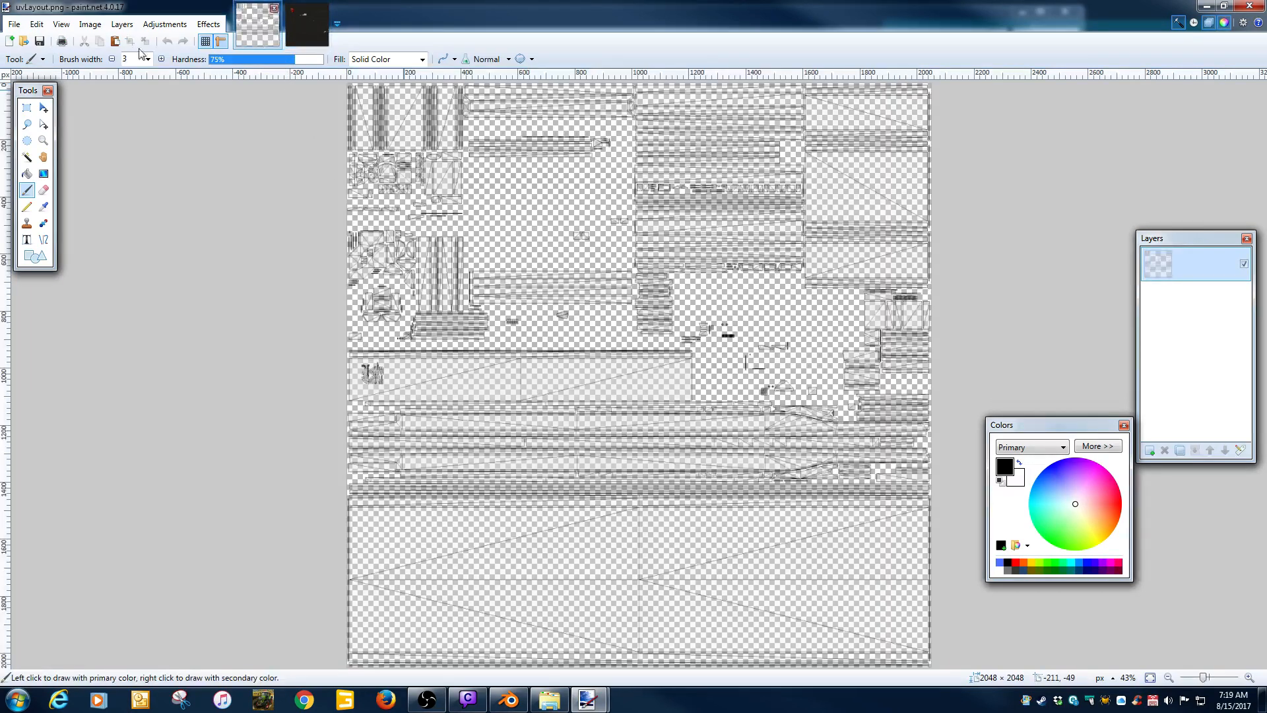
pyautogui.click(36, 24)
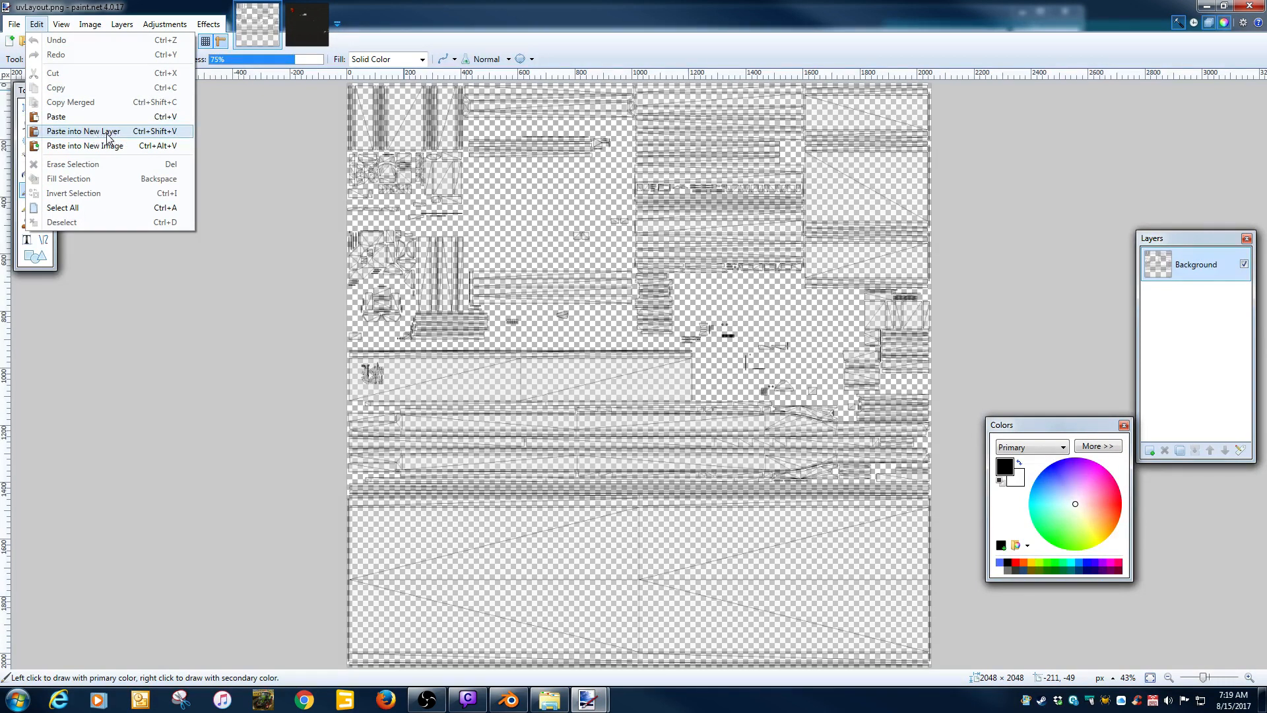
pyautogui.click(106, 132)
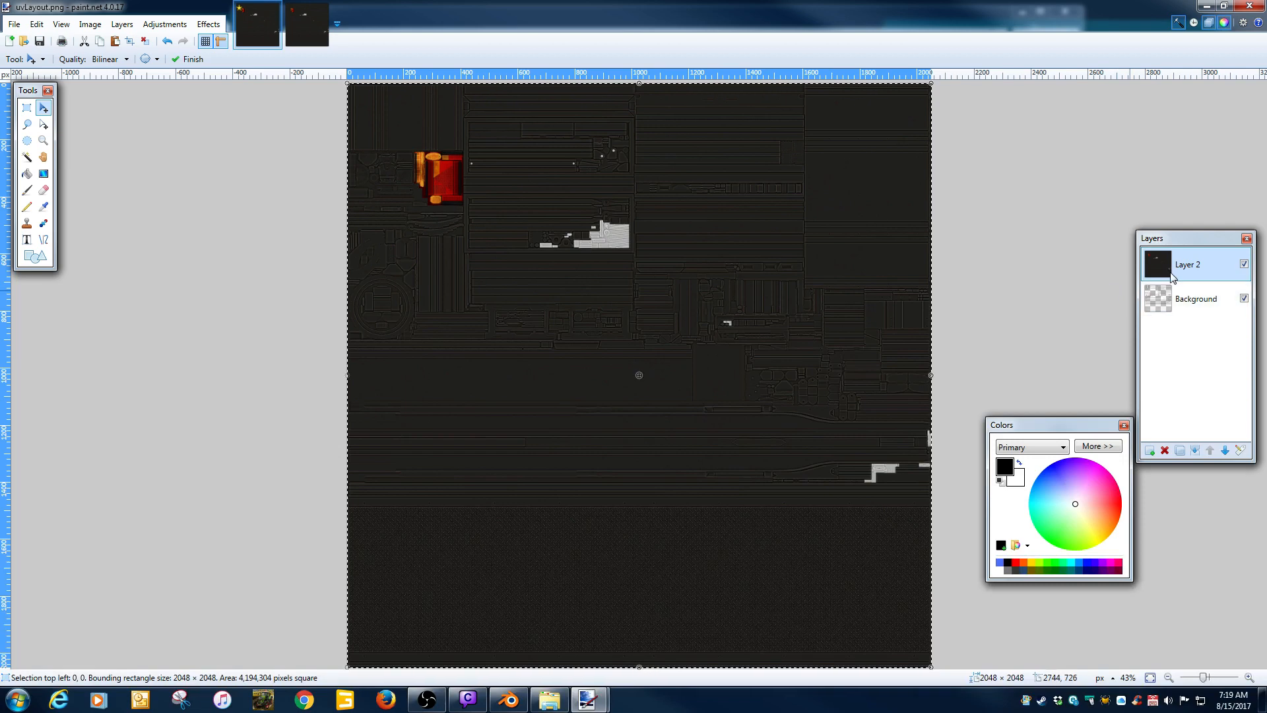
# Move the Background layer with the UV lines above Layer 2, and lower Layer 2's opacity to about 227
pyautogui.moveTo(1174, 267)
pyautogui.mouseDown()
pyautogui.moveTo(1177, 314)
pyautogui.moveTo(1175, 264)
pyautogui.mouseUp()
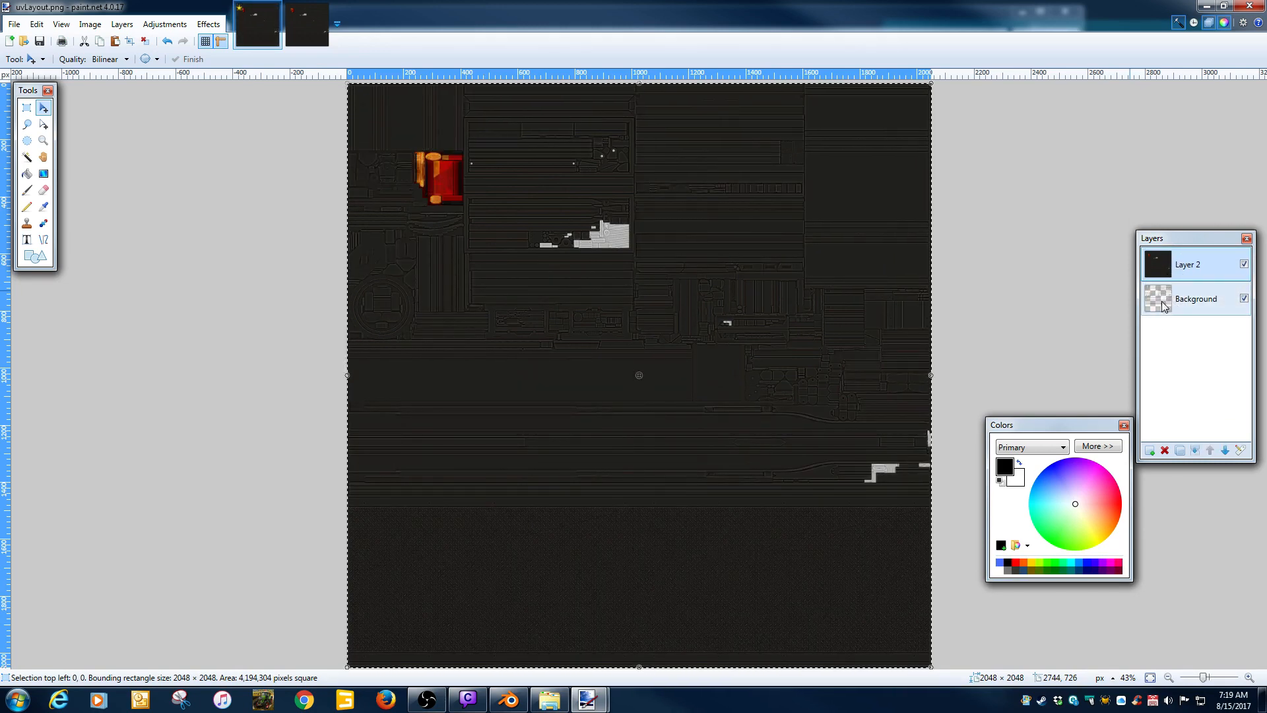
pyautogui.moveTo(1168, 295); pyautogui.dragTo(1168, 269)
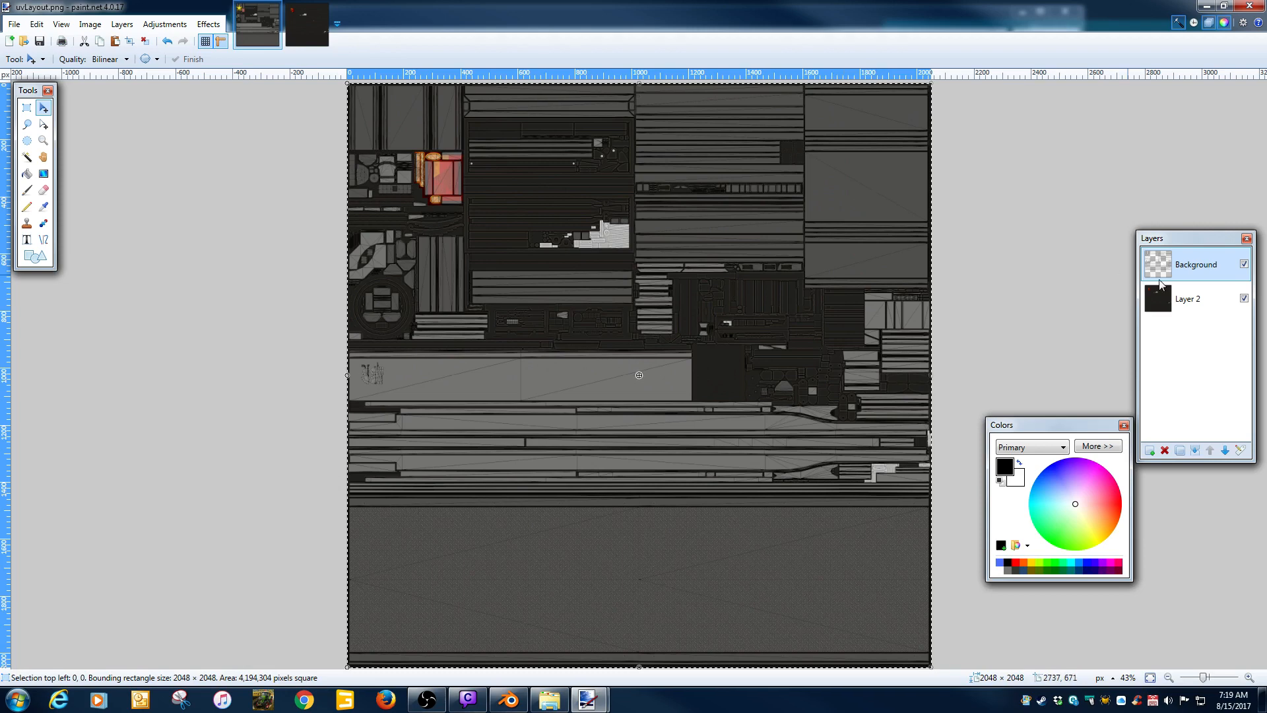
pyautogui.click(1162, 308)
pyautogui.doubleClick(1163, 308)
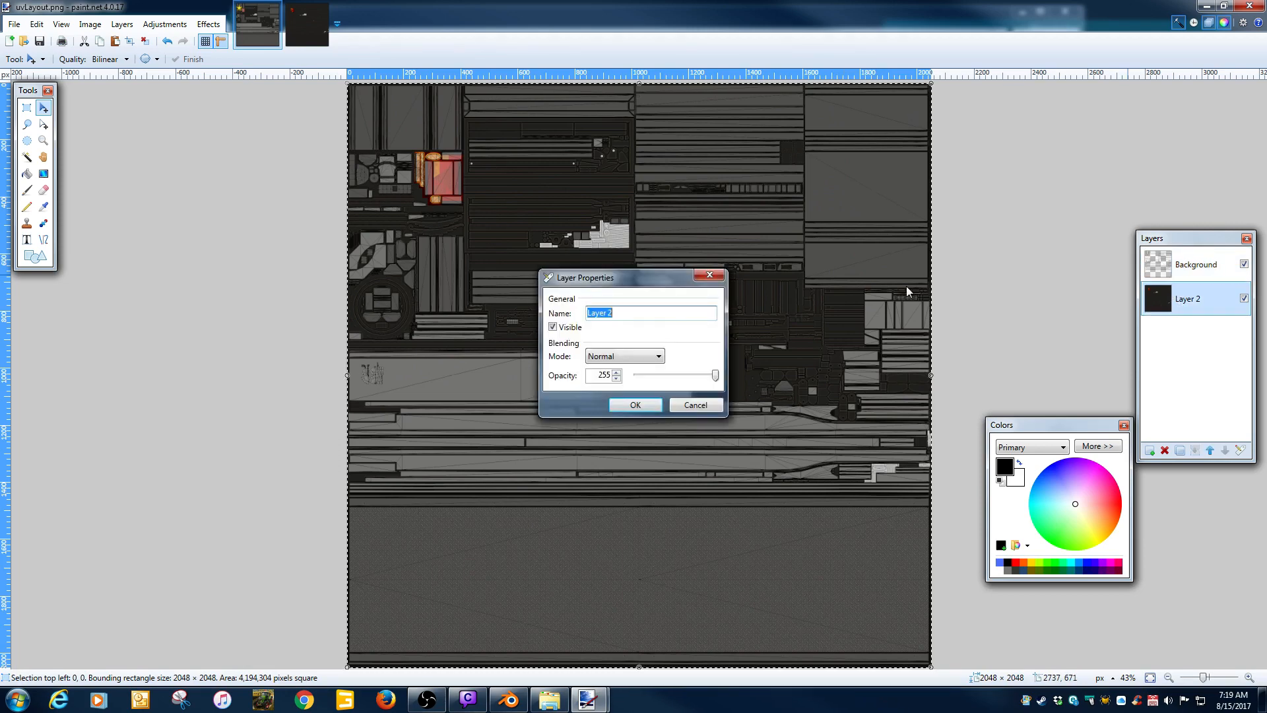
pyautogui.moveTo(715, 376)
pyautogui.mouseDown()
pyautogui.moveTo(668, 376)
pyautogui.moveTo(700, 375)
pyautogui.mouseUp()
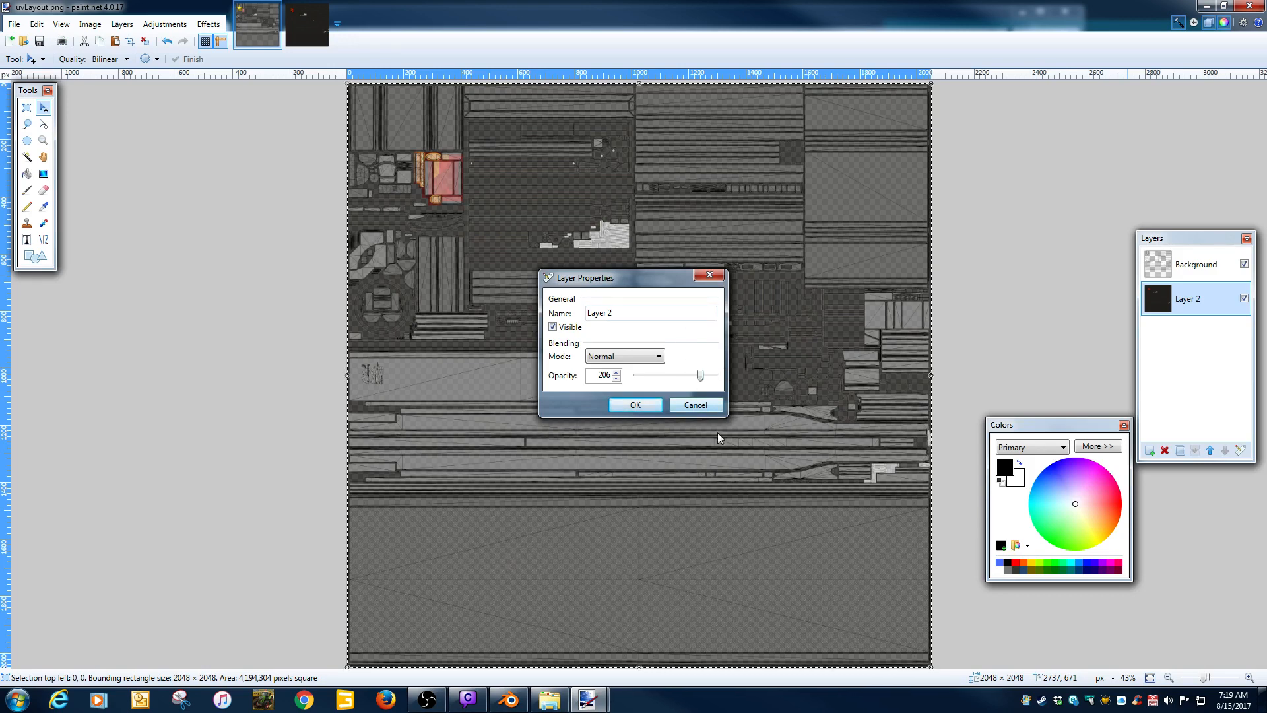
pyautogui.moveTo(697, 376); pyautogui.dragTo(704, 376)
pyautogui.click(634, 406)
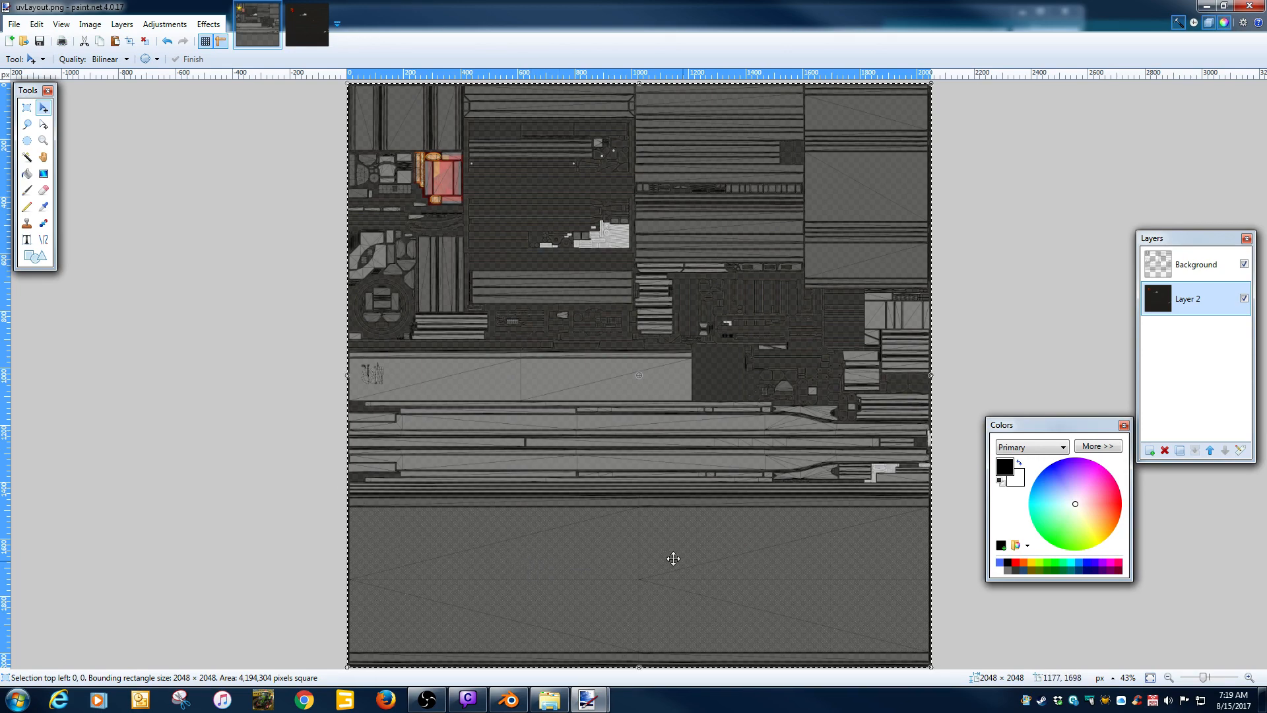
# Arrange Blender and paint.net as smaller windows side by side, and select the large triangular face in Blender's UV layout
pyautogui.moveTo(549, 5)
pyautogui.mouseDown()
pyautogui.moveTo(829, 225)
pyautogui.moveTo(878, 232)
pyautogui.moveTo(909, 196)
pyautogui.mouseUp()
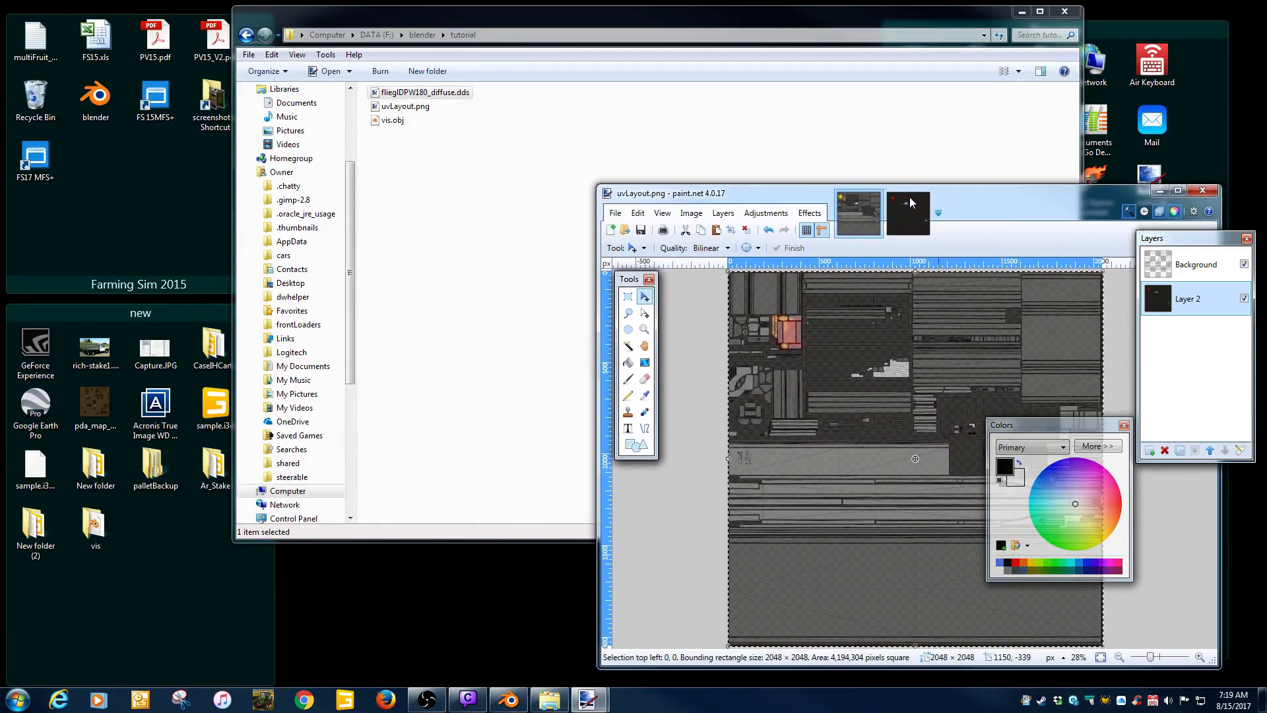
pyautogui.click(503, 705)
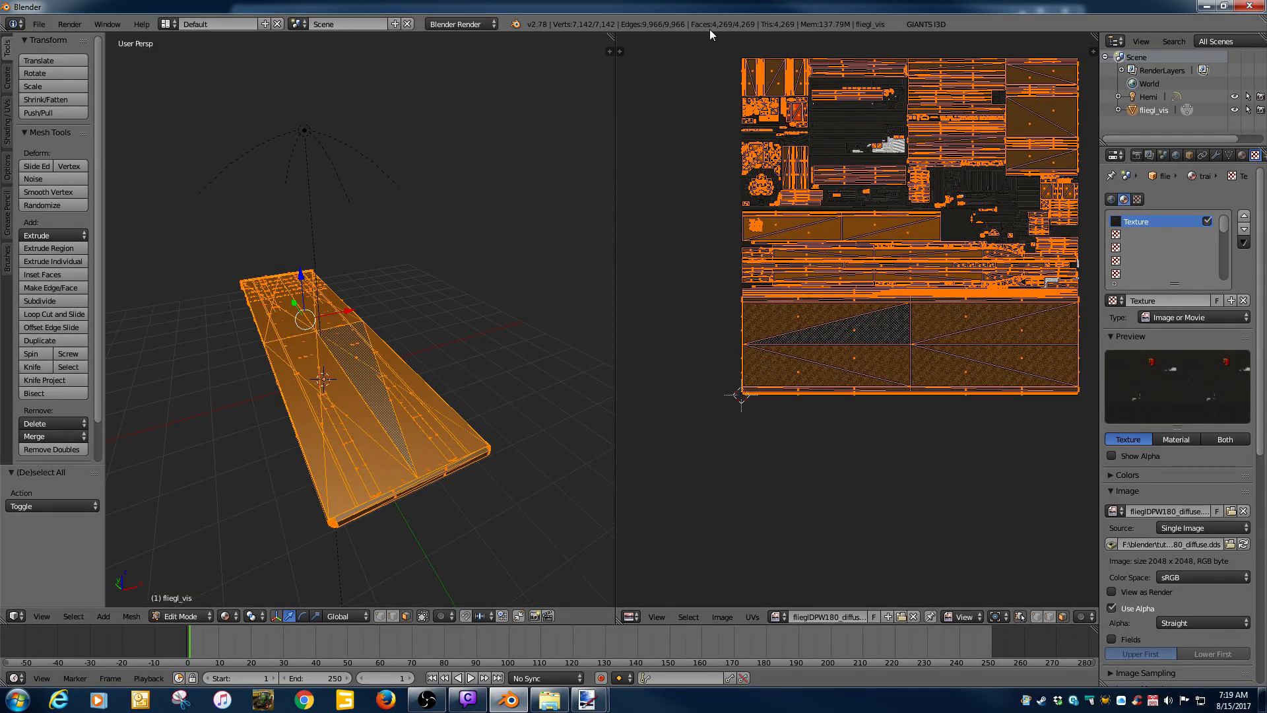
pyautogui.moveTo(710, 7); pyautogui.dragTo(754, 42)
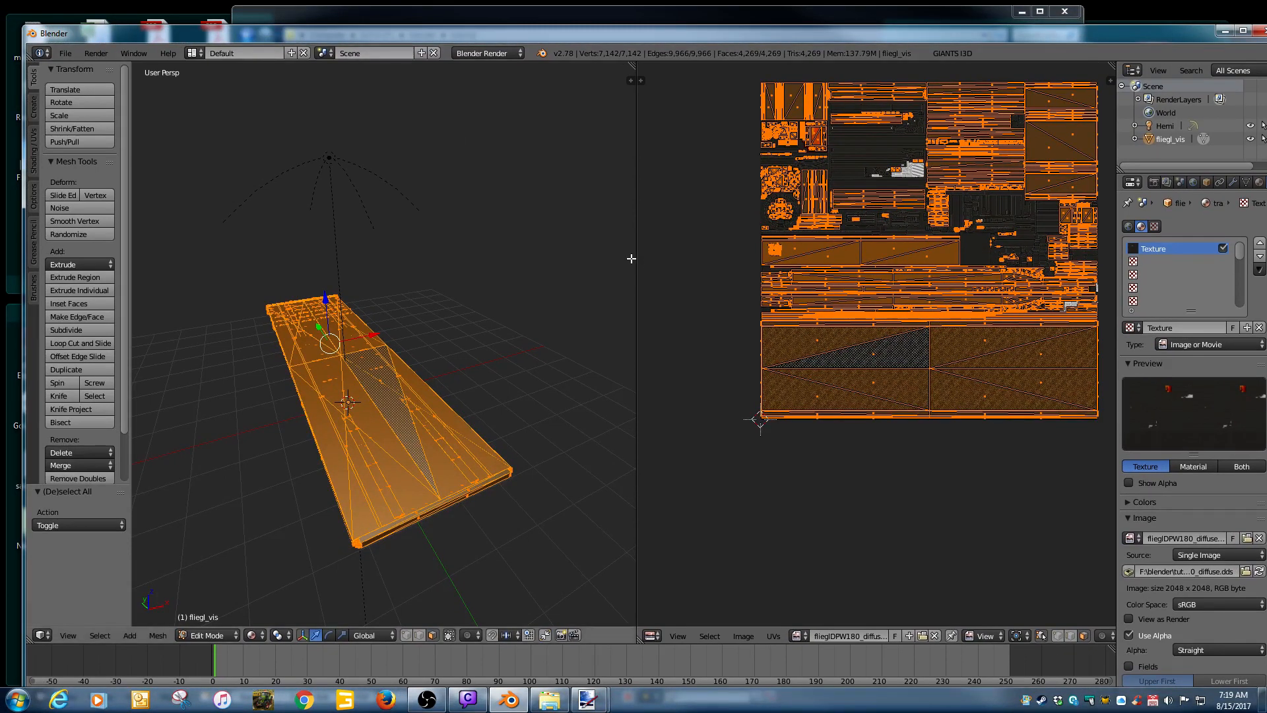
pyautogui.moveTo(636, 258)
pyautogui.mouseDown()
pyautogui.moveTo(591, 260)
pyautogui.moveTo(623, 262)
pyautogui.mouseUp()
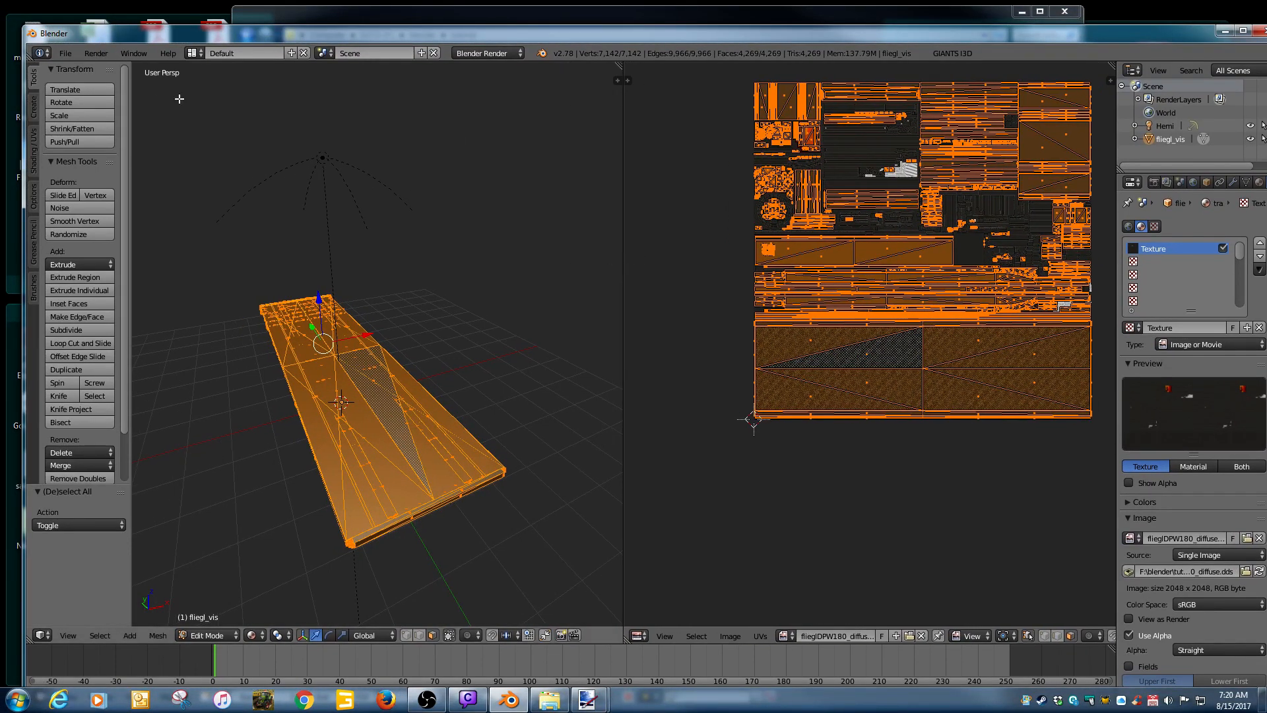
pyautogui.moveTo(50, 42); pyautogui.dragTo(275, 50)
pyautogui.moveTo(446, 44)
pyautogui.mouseDown()
pyautogui.moveTo(786, 35)
pyautogui.moveTo(604, 78)
pyautogui.moveTo(393, 89)
pyautogui.moveTo(386, 101)
pyautogui.moveTo(298, 34)
pyautogui.moveTo(264, 30)
pyautogui.mouseUp()
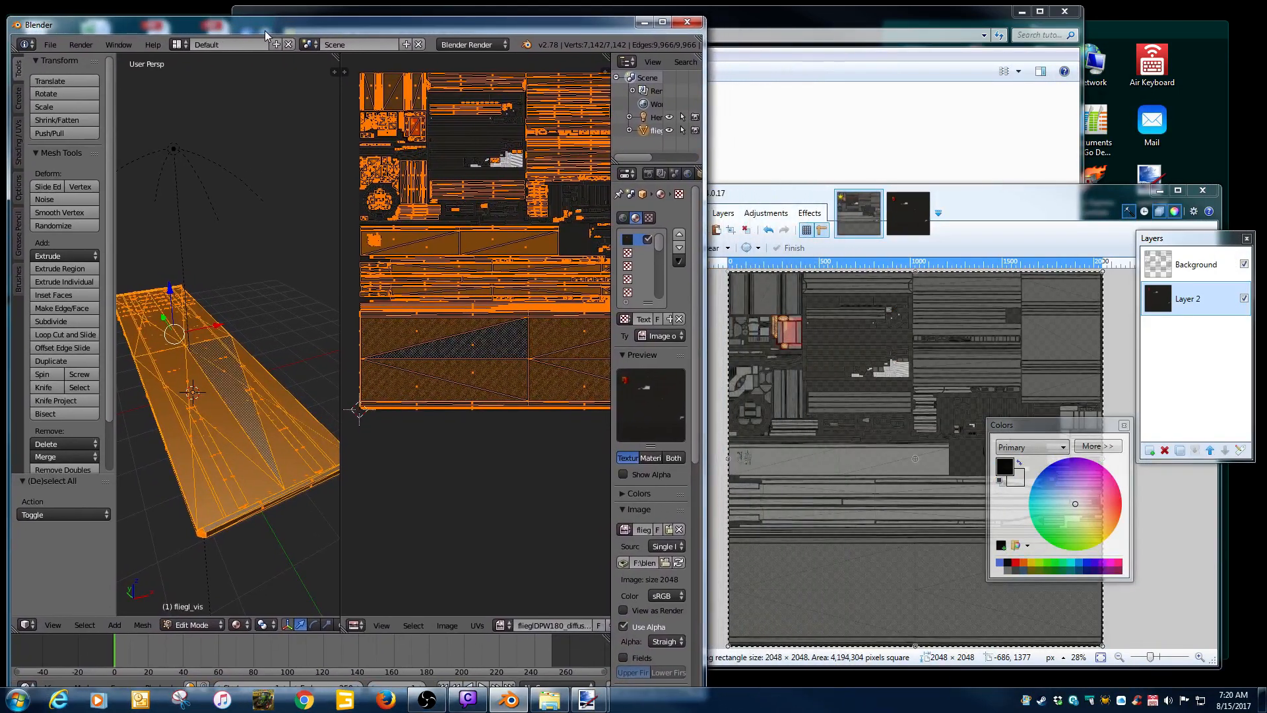
pyautogui.moveTo(960, 203)
pyautogui.mouseDown()
pyautogui.moveTo(954, 122)
pyautogui.moveTo(983, 151)
pyautogui.moveTo(894, 210)
pyautogui.moveTo(830, 206)
pyautogui.moveTo(885, 242)
pyautogui.mouseUp()
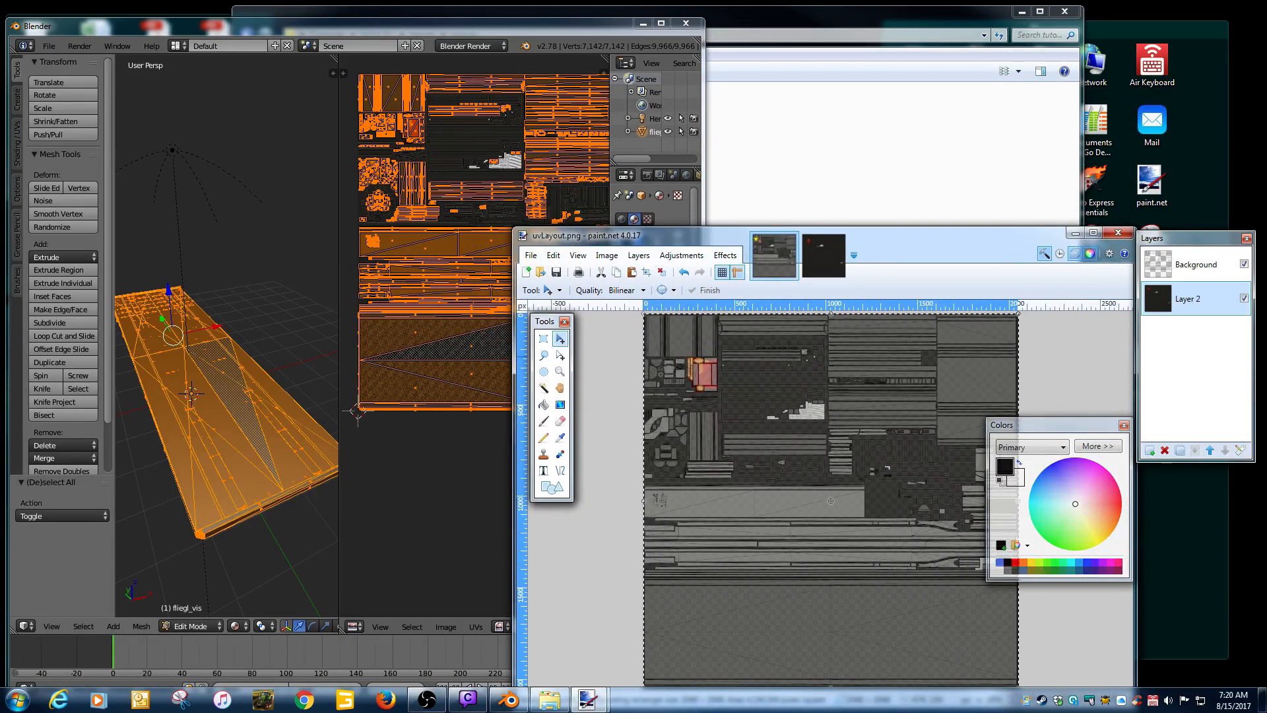
pyautogui.moveTo(666, 235); pyautogui.dragTo(900, 273)
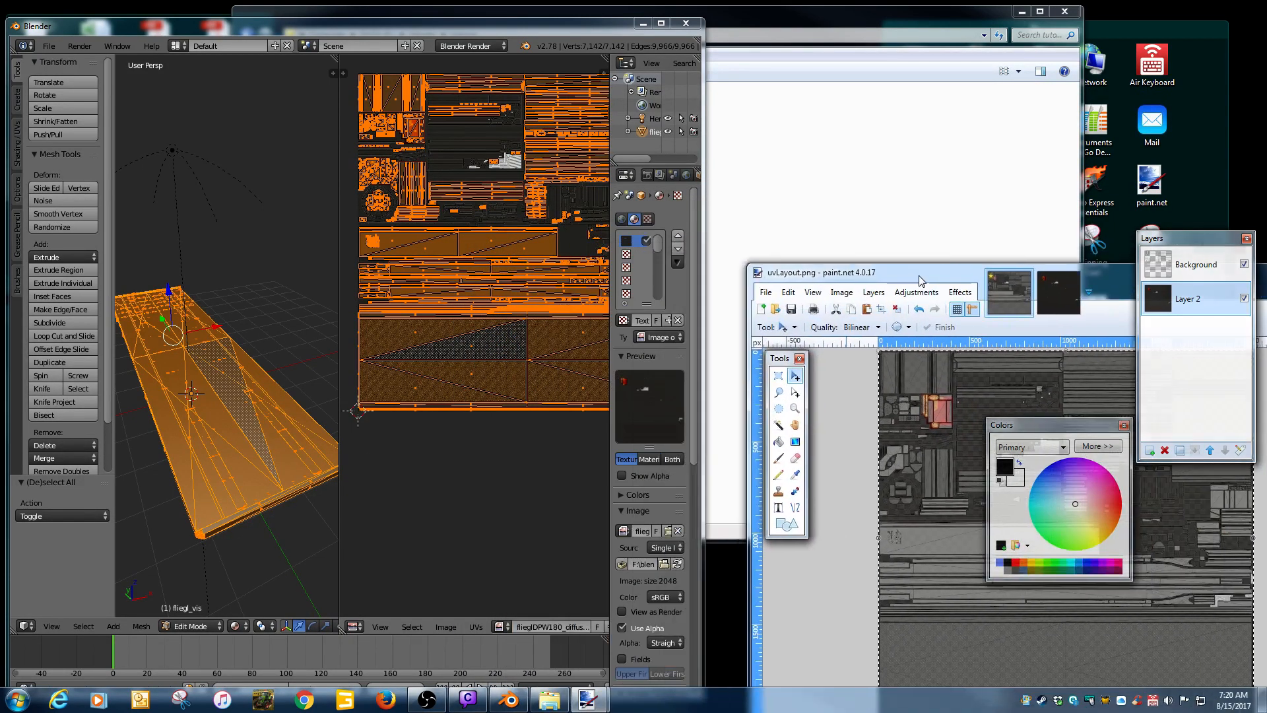
pyautogui.rightClick(470, 365)
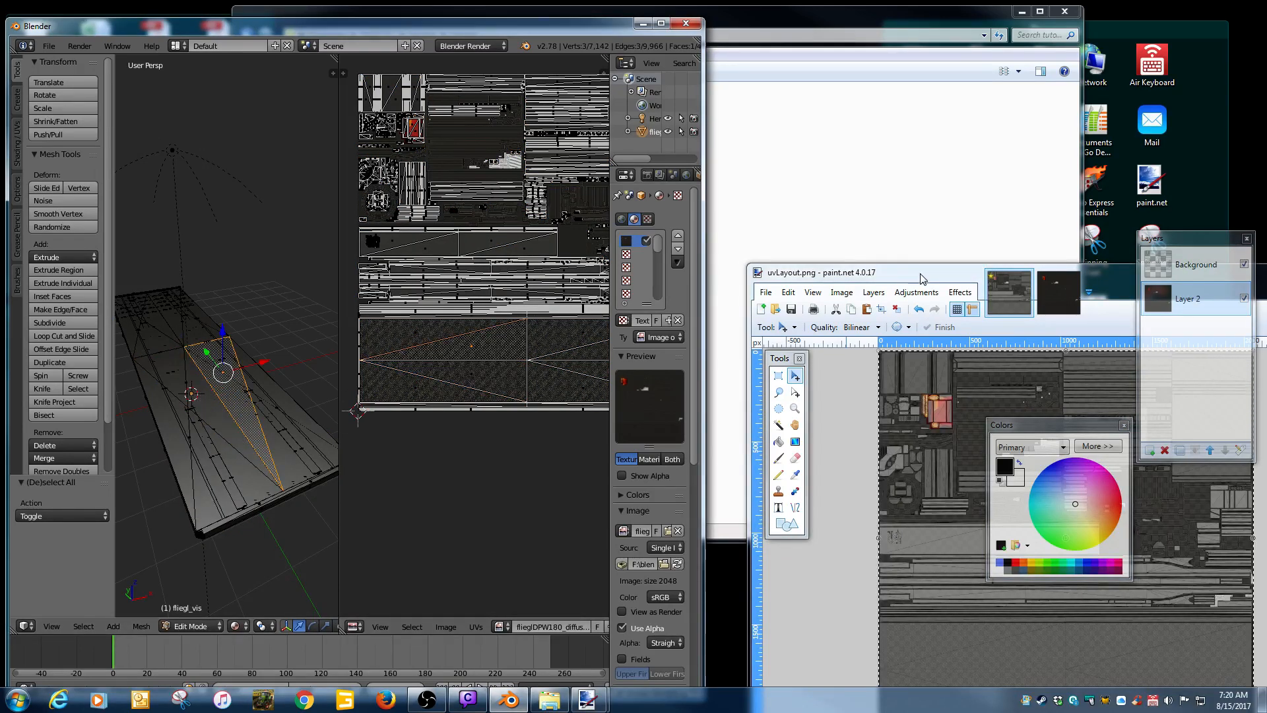
# Bring paint.net forward, switch the Background layer's visibility off and on to compare the texture with the UV lines, and maximize the window
pyautogui.moveTo(919, 276)
pyautogui.mouseDown()
pyautogui.moveTo(709, 241)
pyautogui.moveTo(567, 171)
pyautogui.mouseUp()
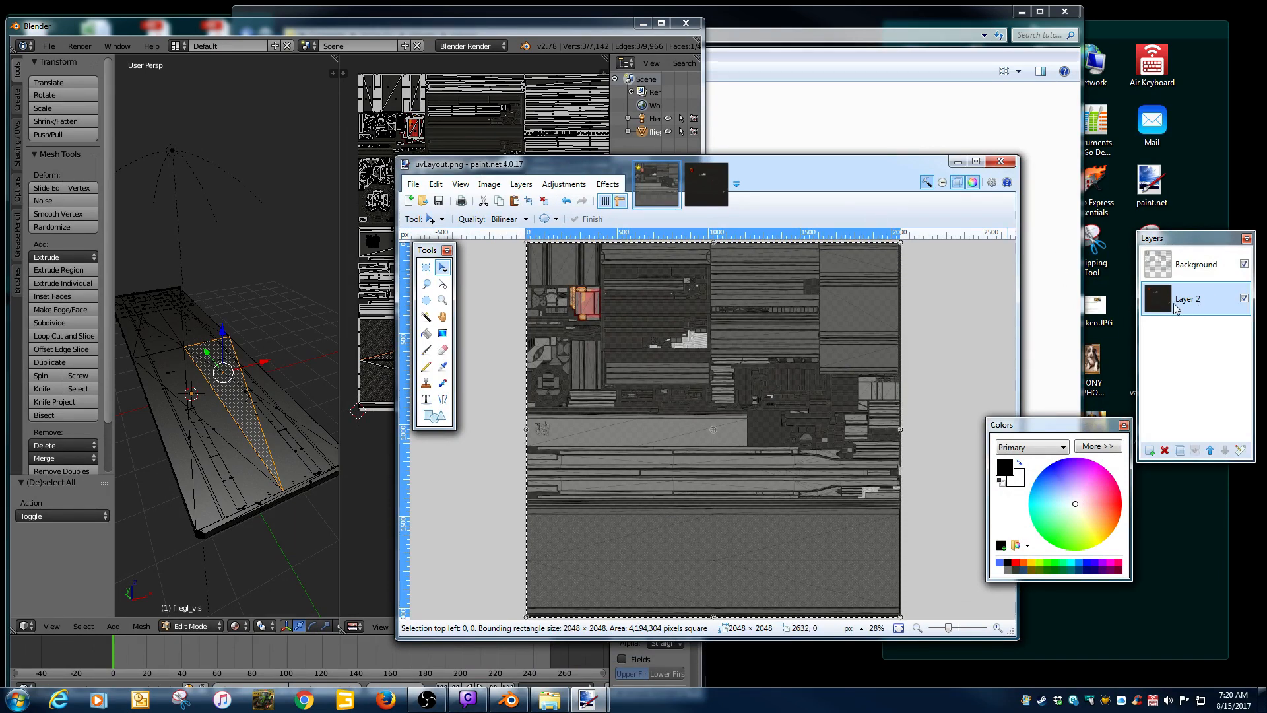
pyautogui.click(1244, 264)
pyautogui.click(1244, 265)
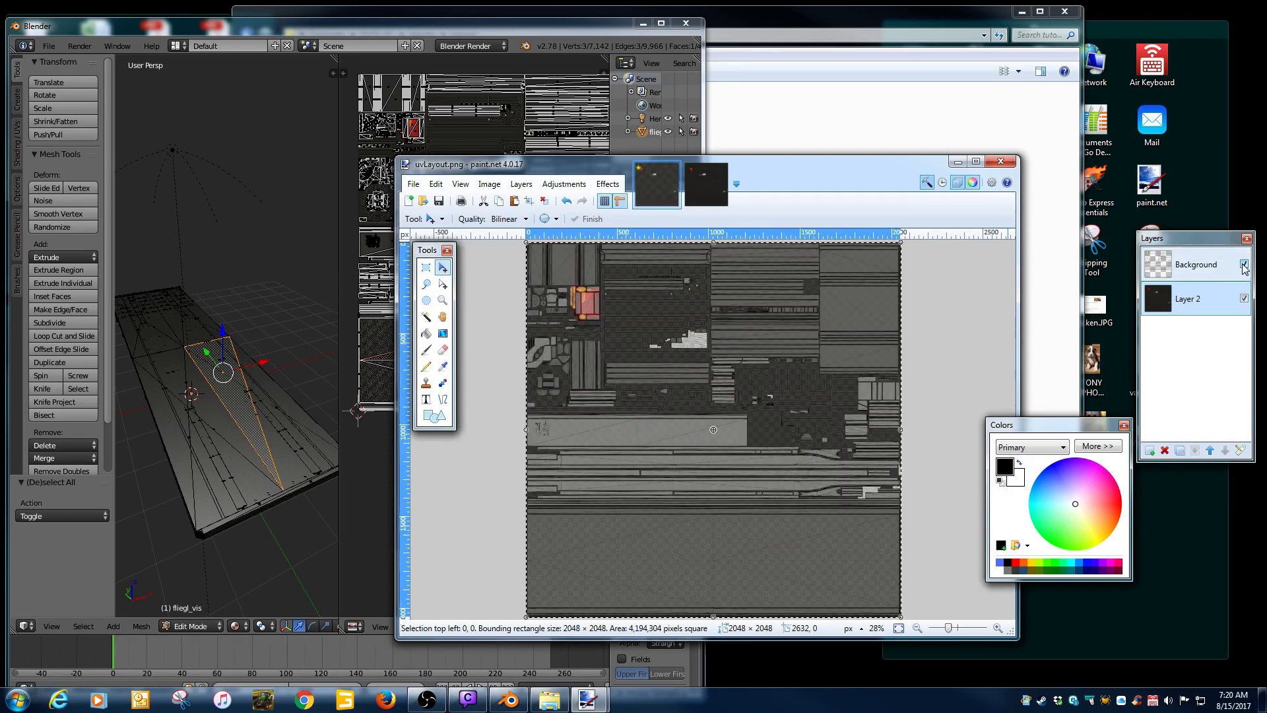
pyautogui.moveTo(812, 178); pyautogui.dragTo(726, 125)
pyautogui.doubleClick(725, 126)
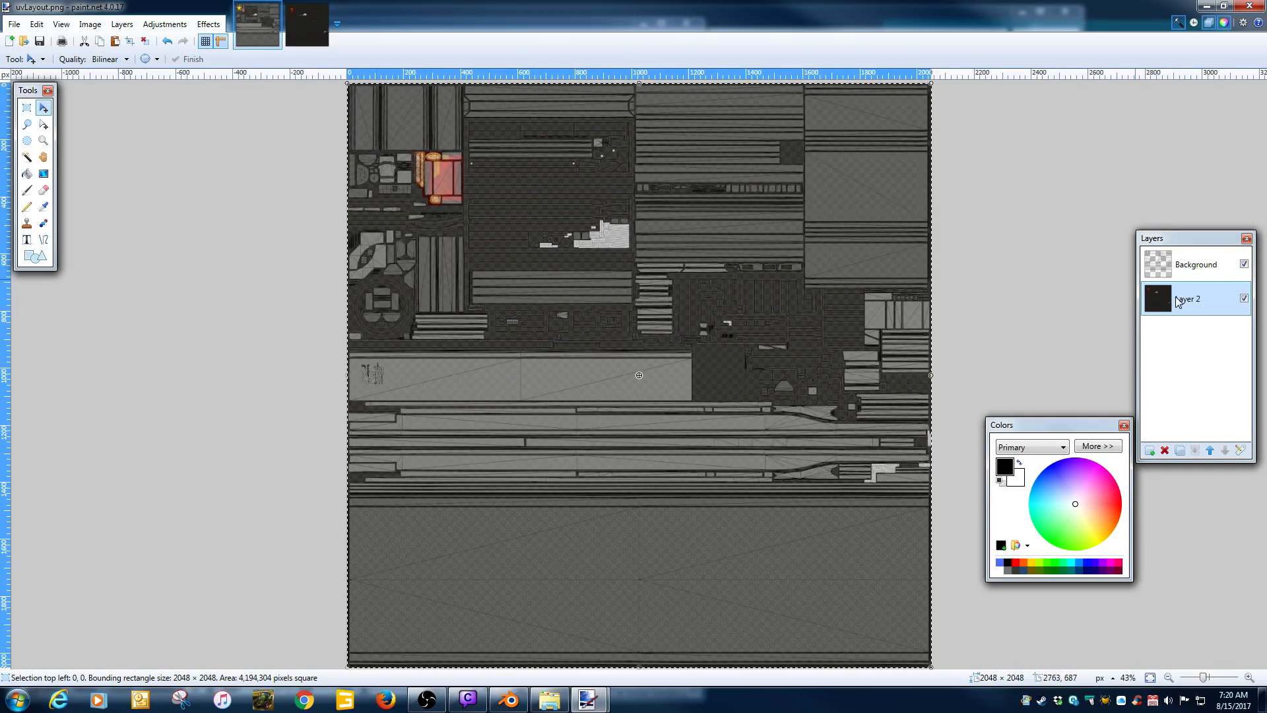
# Add the white text HELLO in Calibri size 48 to Layer 2, on the large panel at the bottom of the texture
pyautogui.click(27, 239)
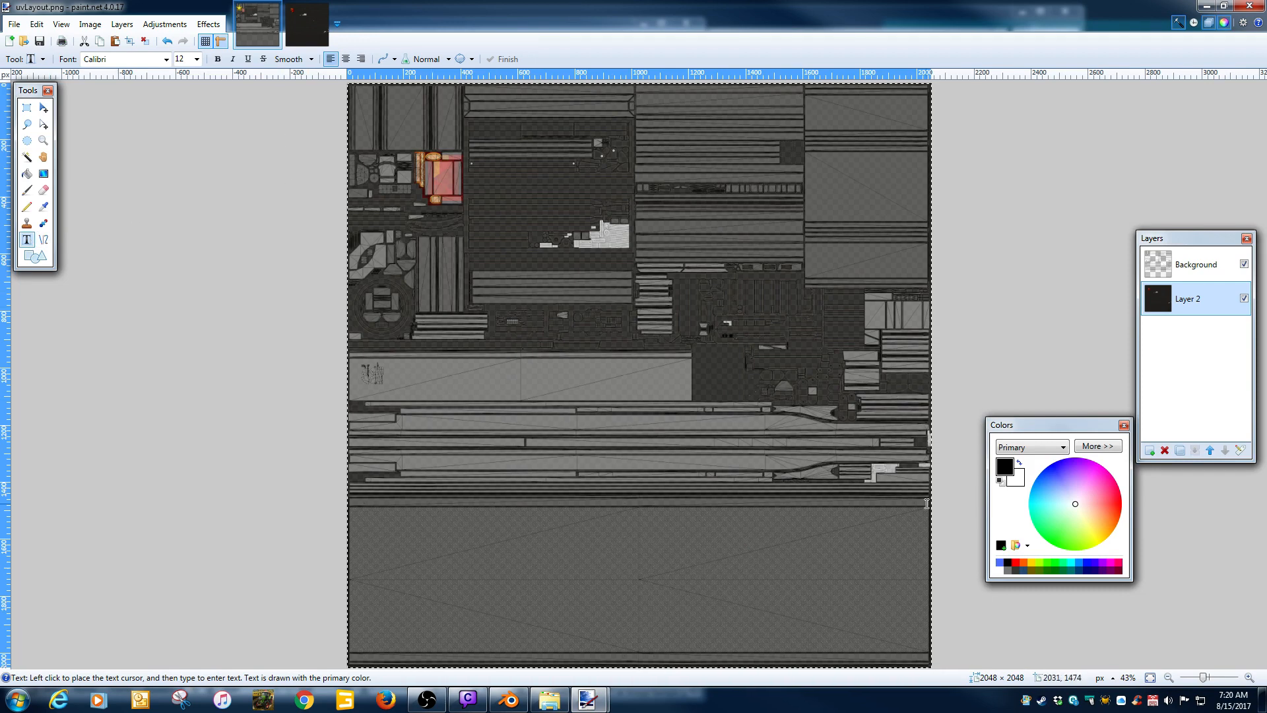
pyautogui.click(999, 569)
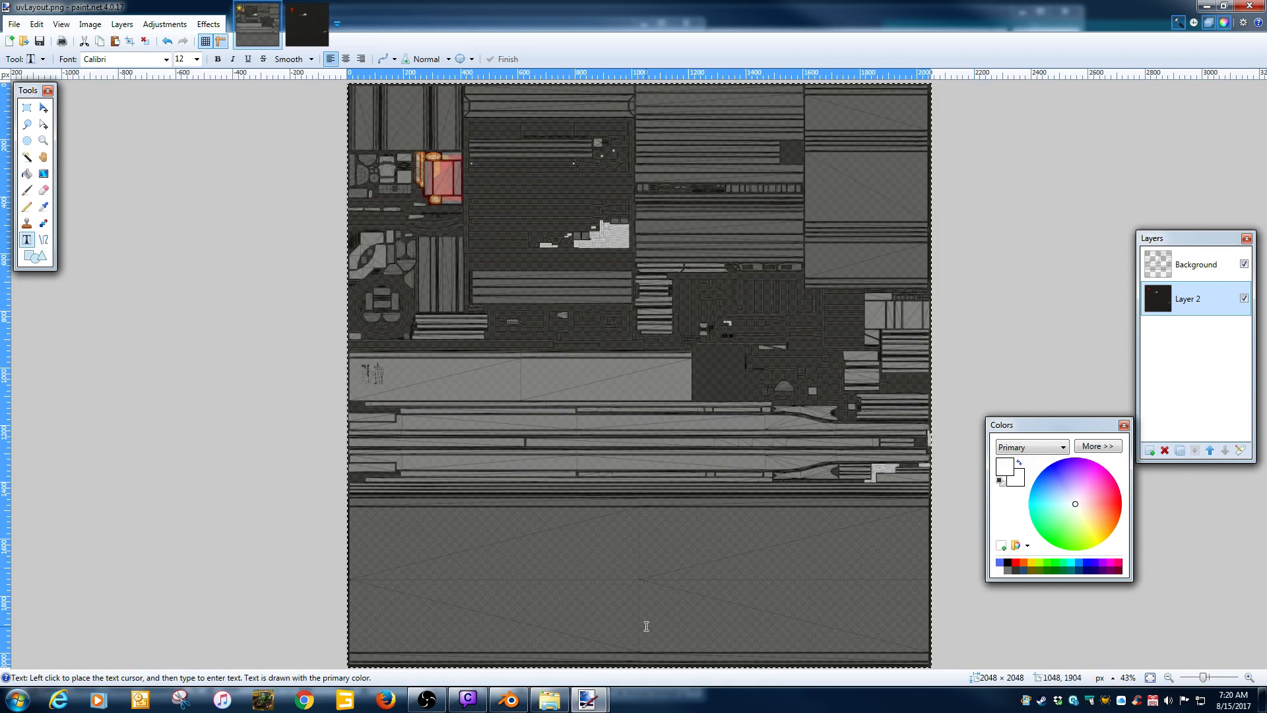
pyautogui.click(496, 578)
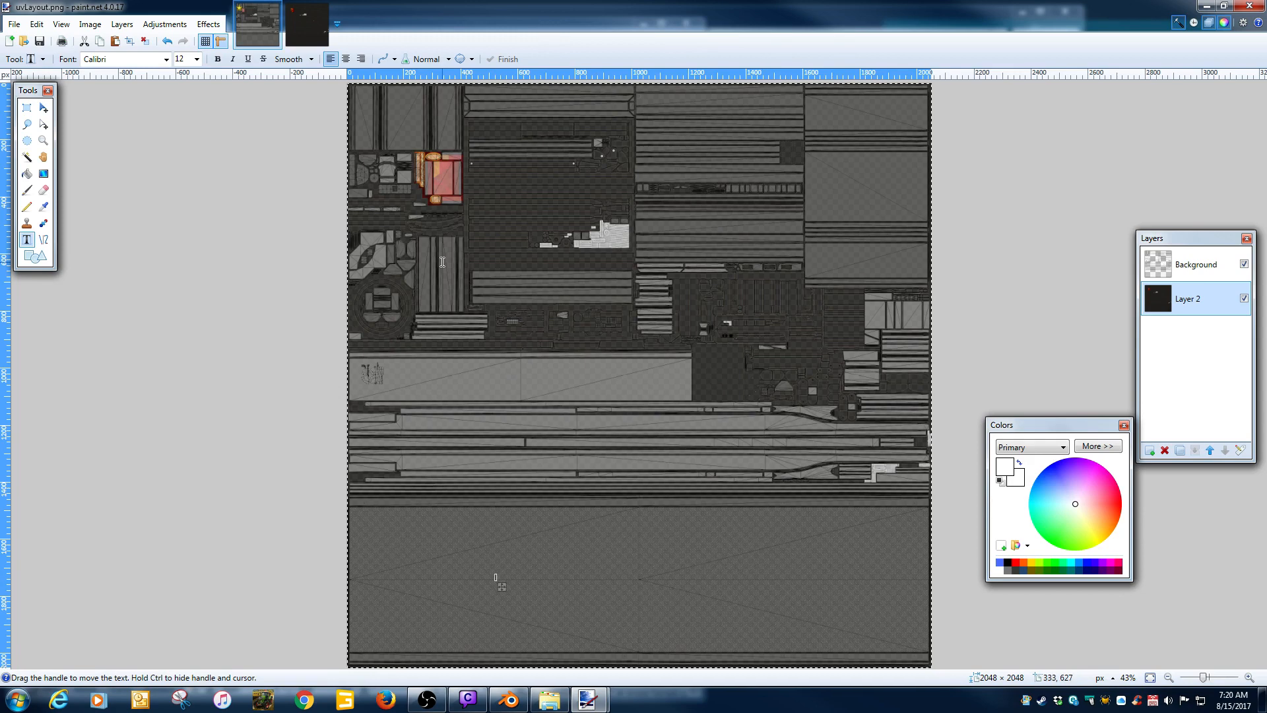
pyautogui.click(196, 58)
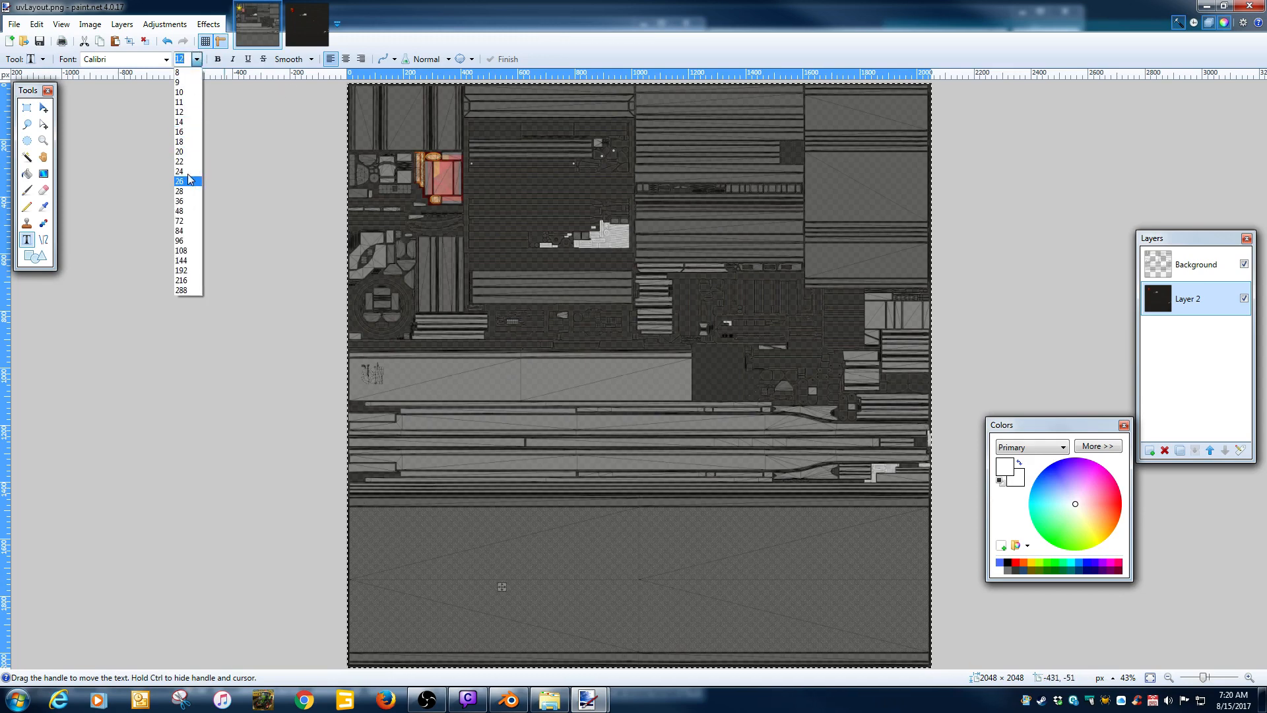
pyautogui.click(180, 212)
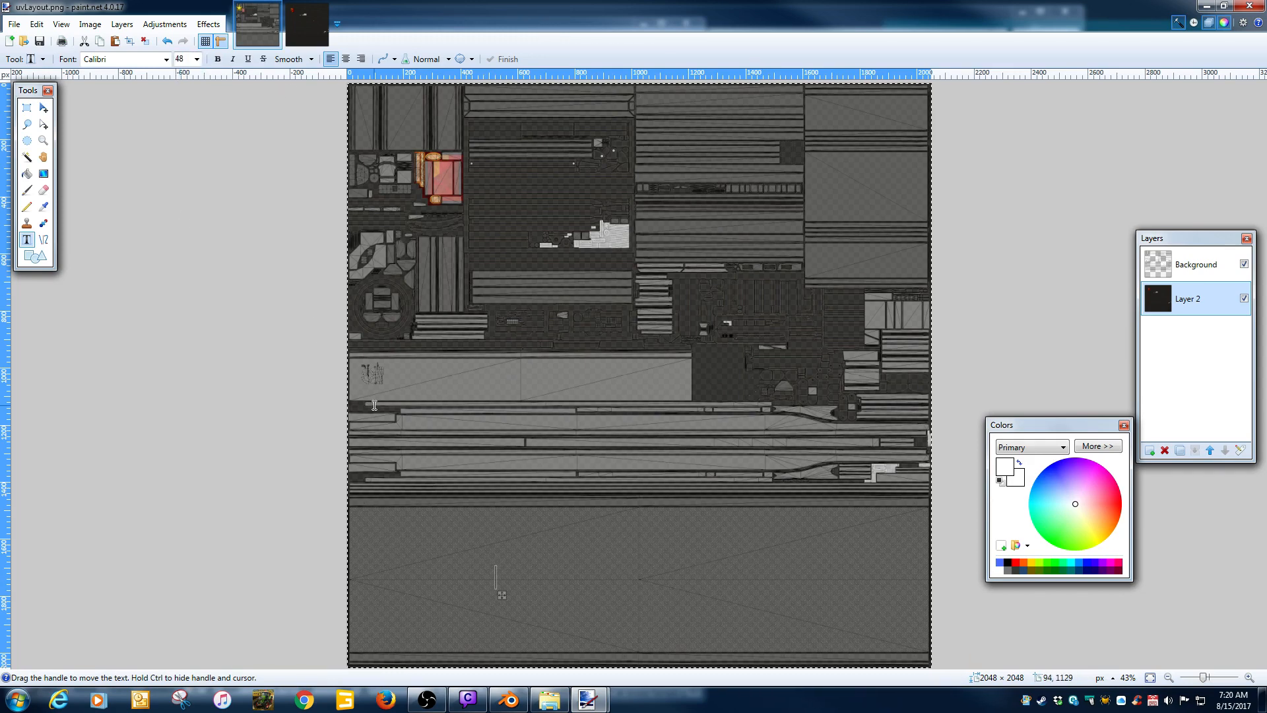
pyautogui.write('HELOOLLO')
# Enlarge the HELLO text to size 96 and move it to the middle of the large bottom panel
pyautogui.click(197, 58)
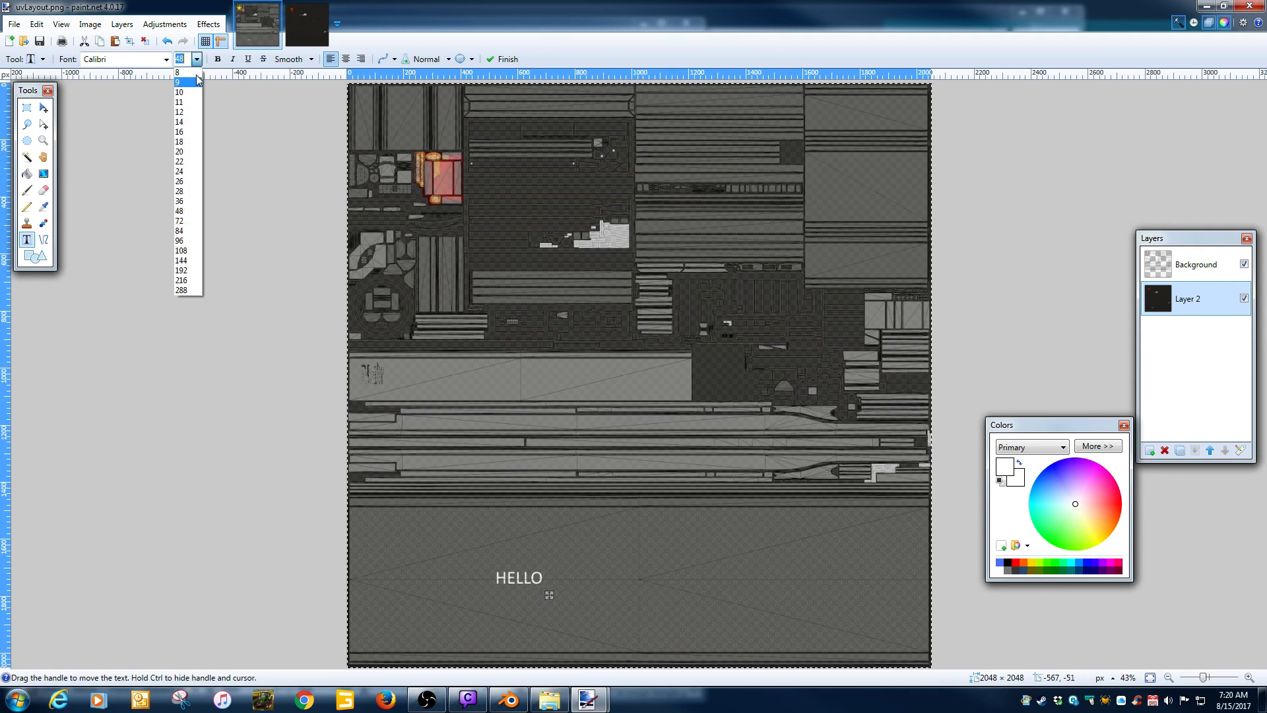
pyautogui.click(180, 244)
pyautogui.moveTo(599, 603); pyautogui.dragTo(694, 608)
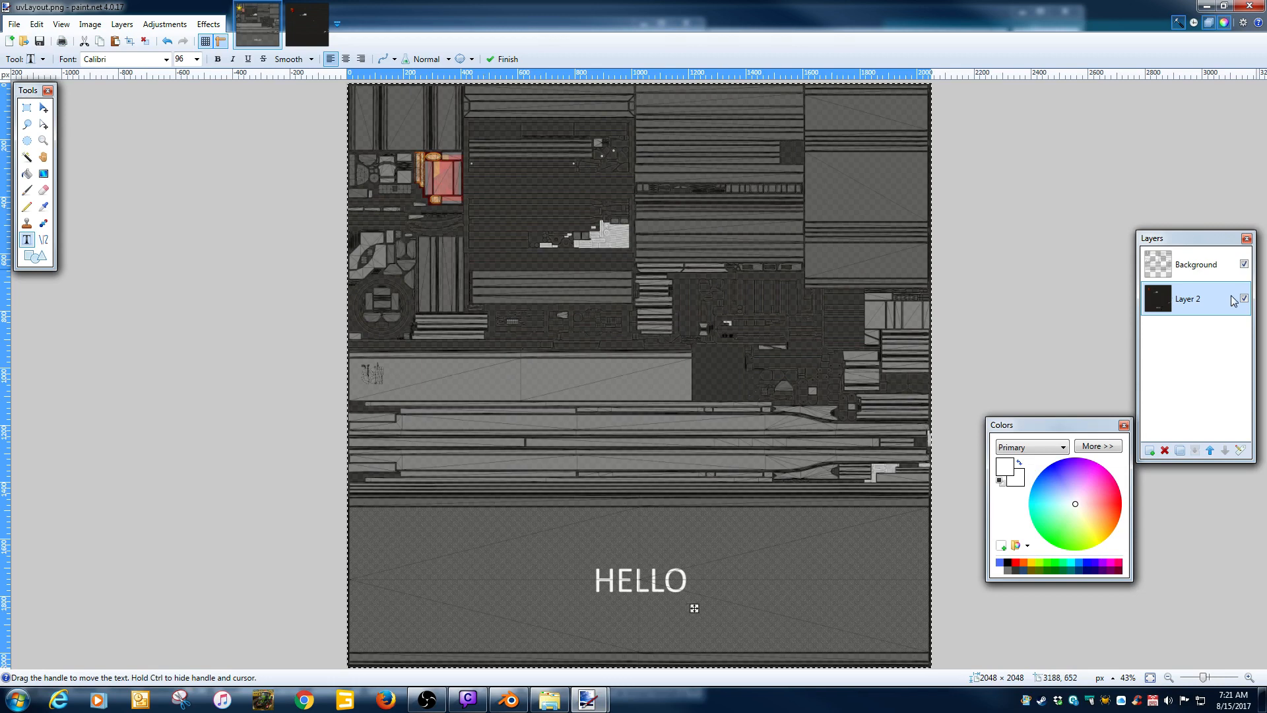
# Delete the Background layer containing the UV lines
pyautogui.click(1219, 266)
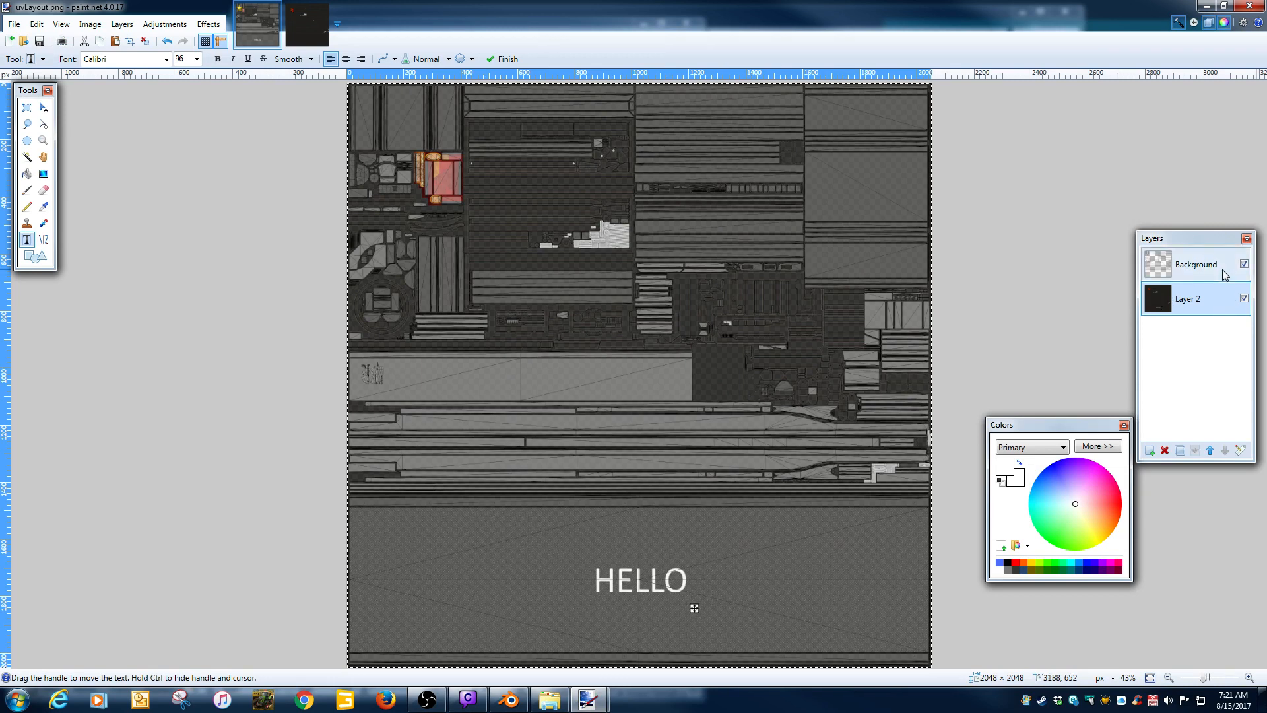
pyautogui.click(1164, 451)
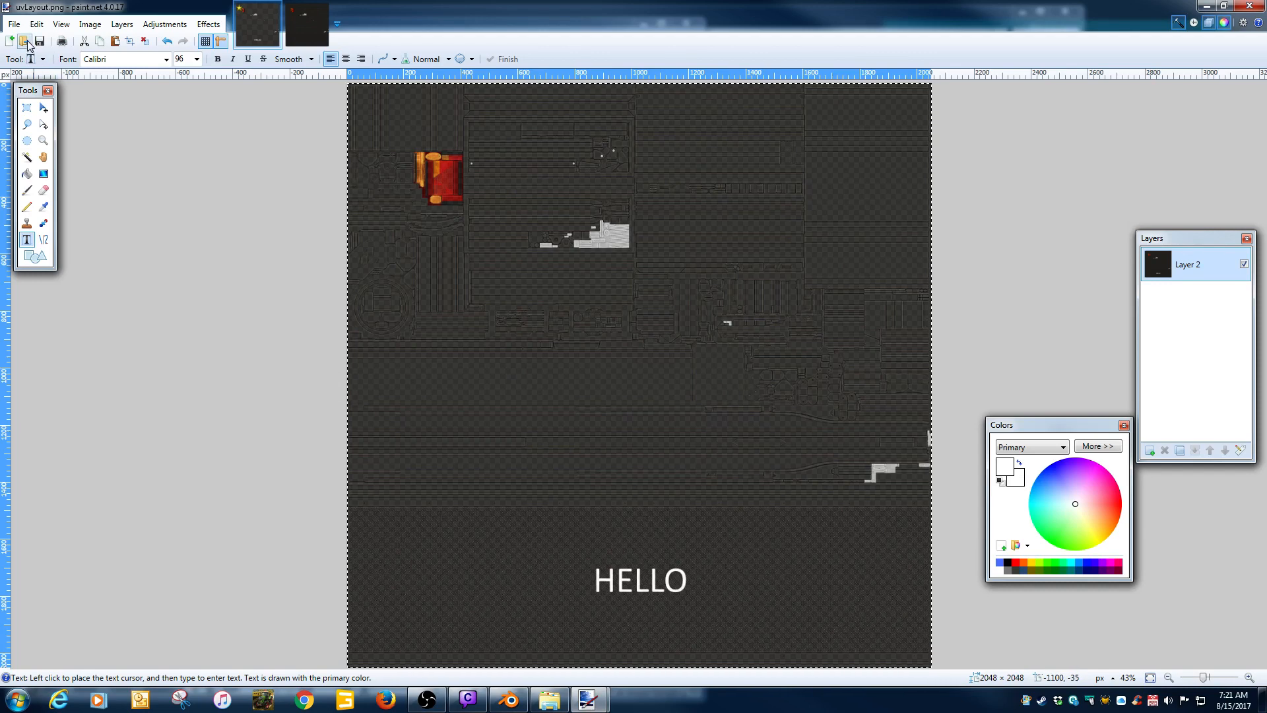
pyautogui.click(14, 24)
pyautogui.click(41, 131)
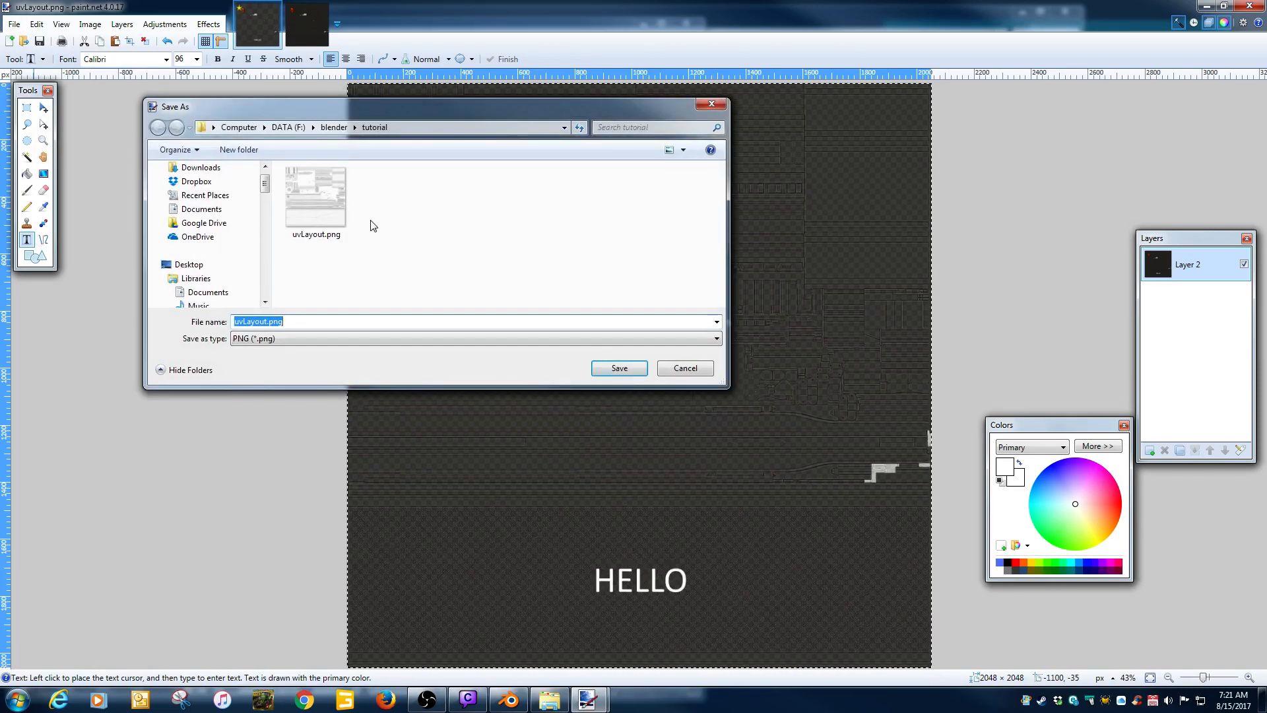
pyautogui.click(310, 338)
pyautogui.click(386, 248)
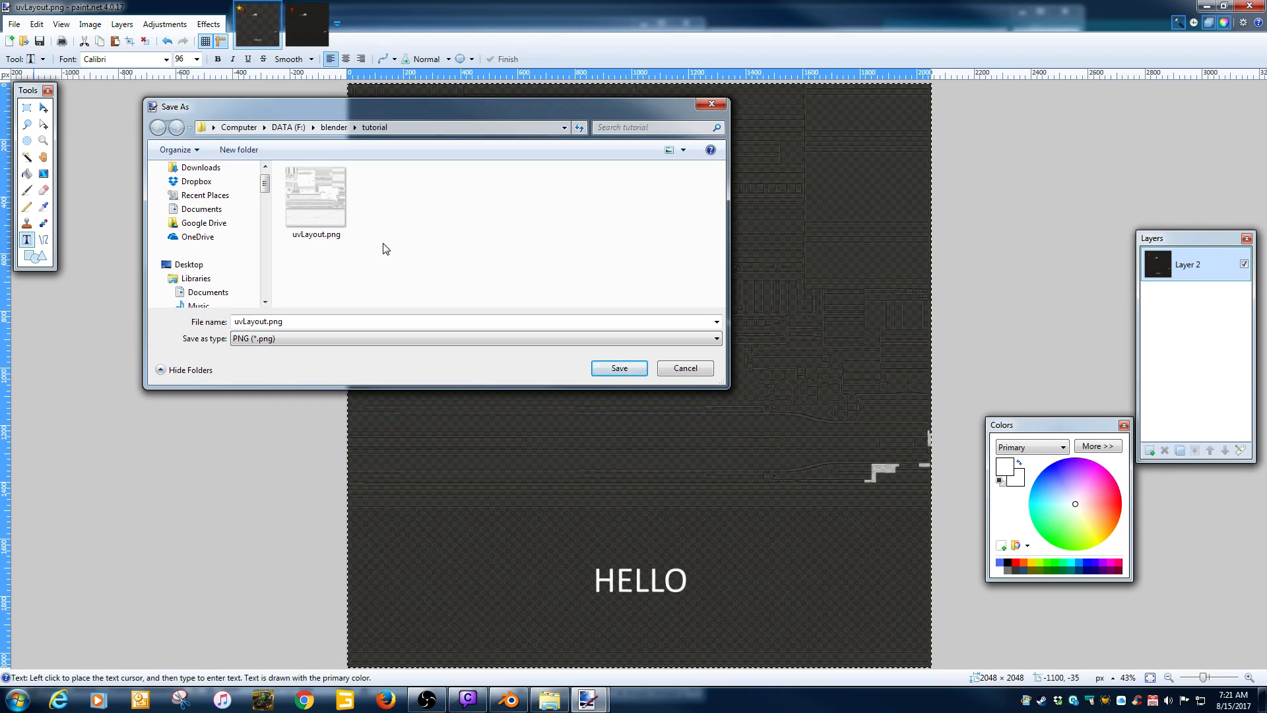
pyautogui.click(335, 339)
pyautogui.click(311, 421)
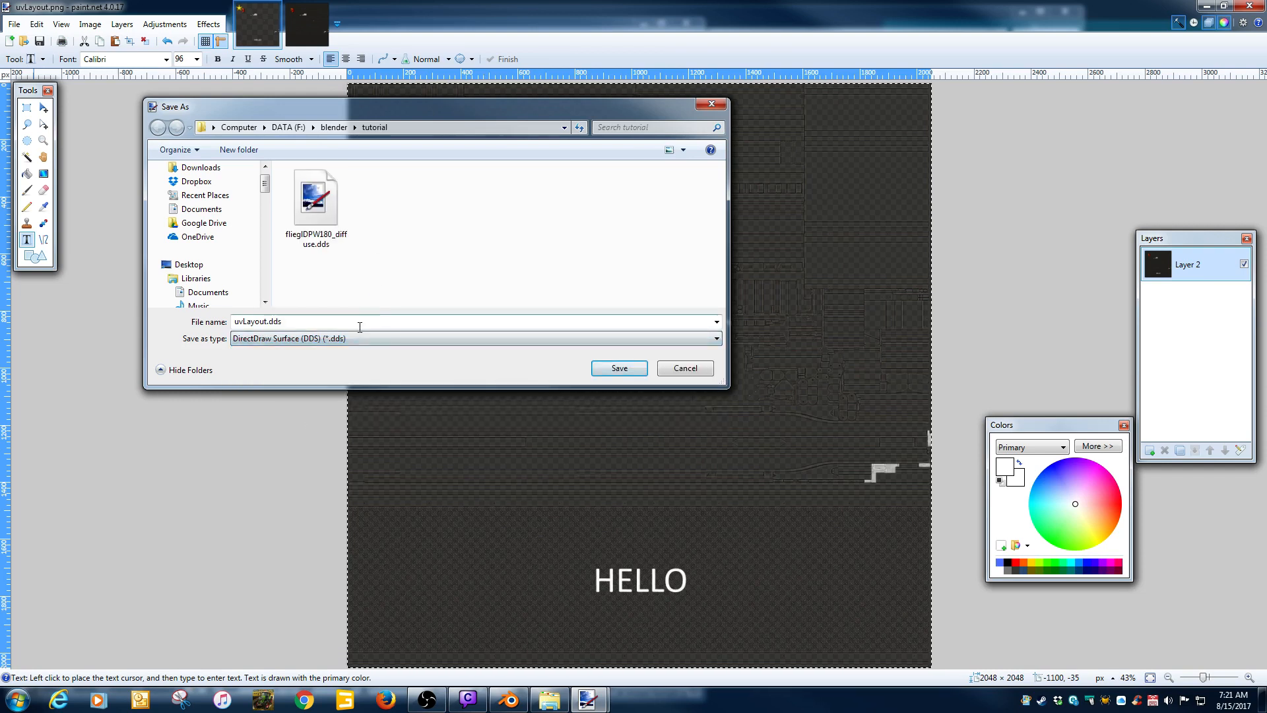
pyautogui.doubleClick(332, 220)
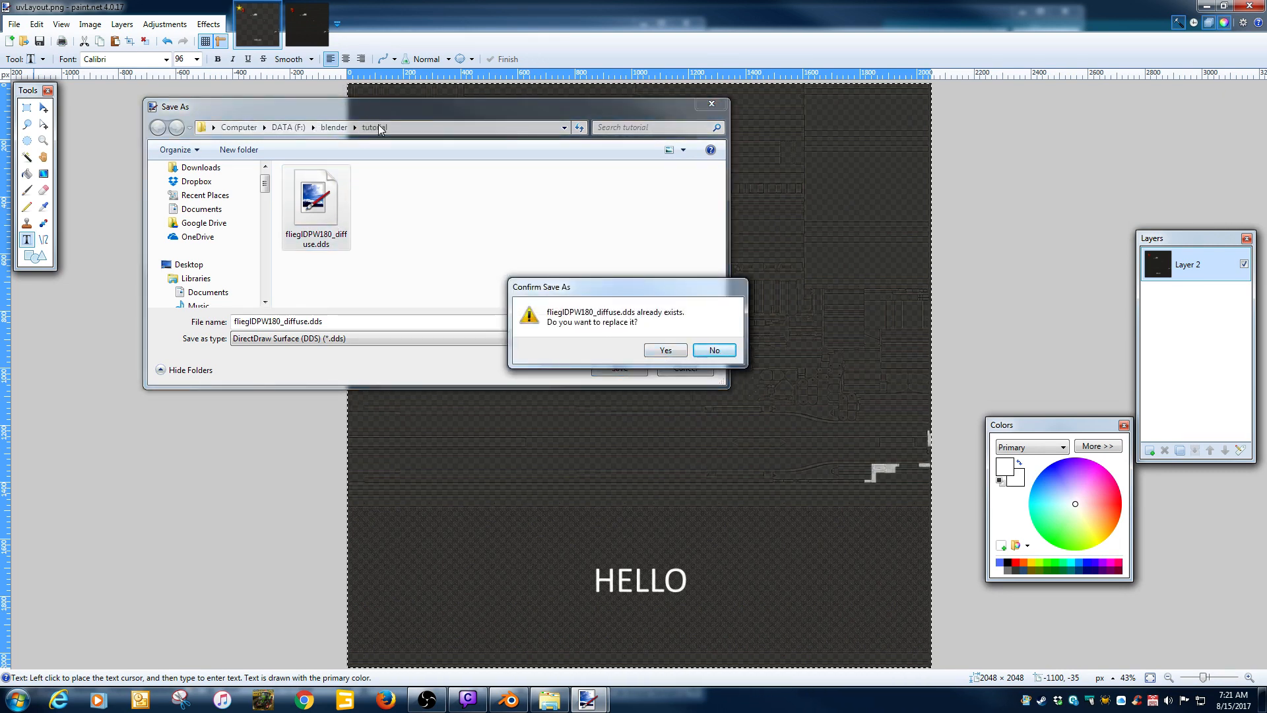
pyautogui.click(664, 350)
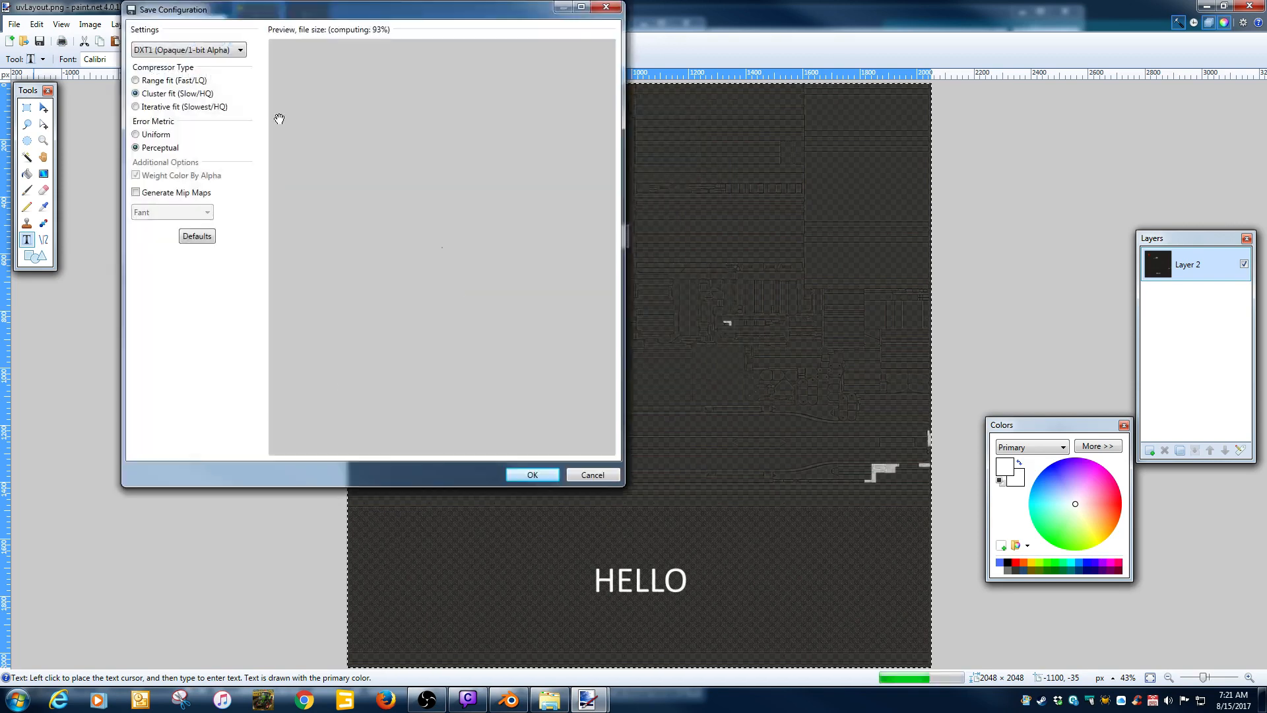
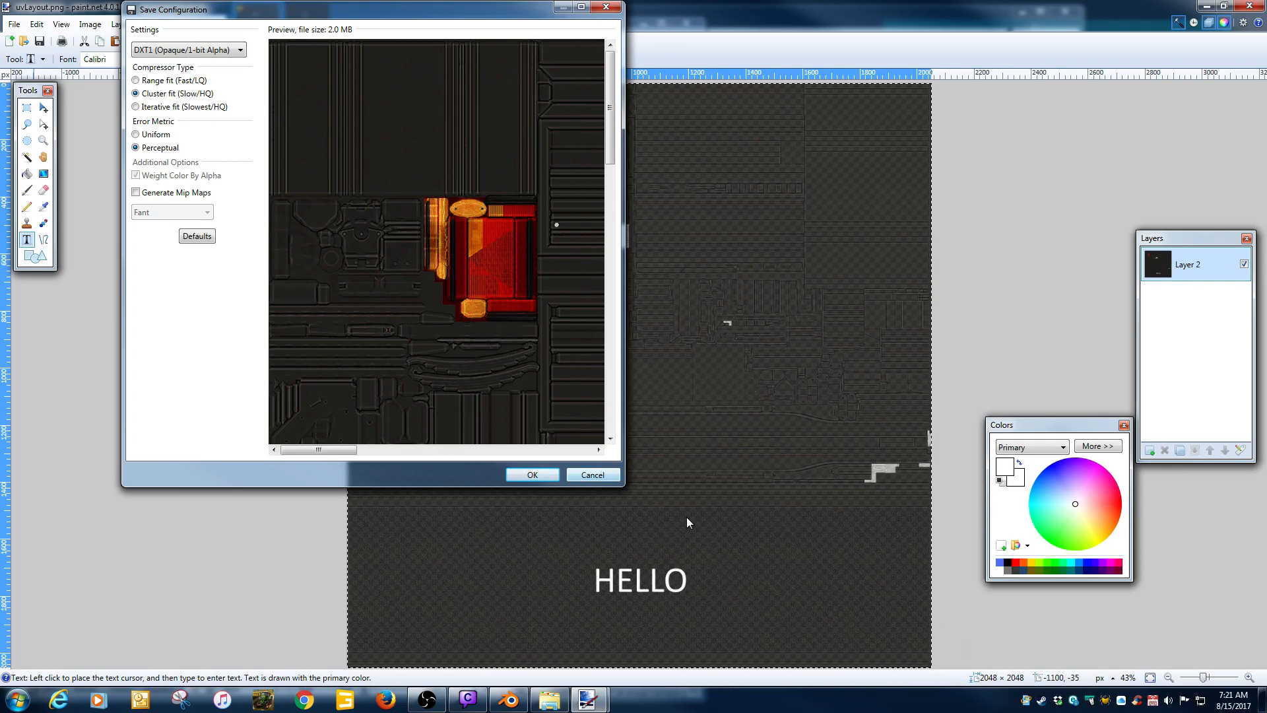
pyautogui.click(582, 476)
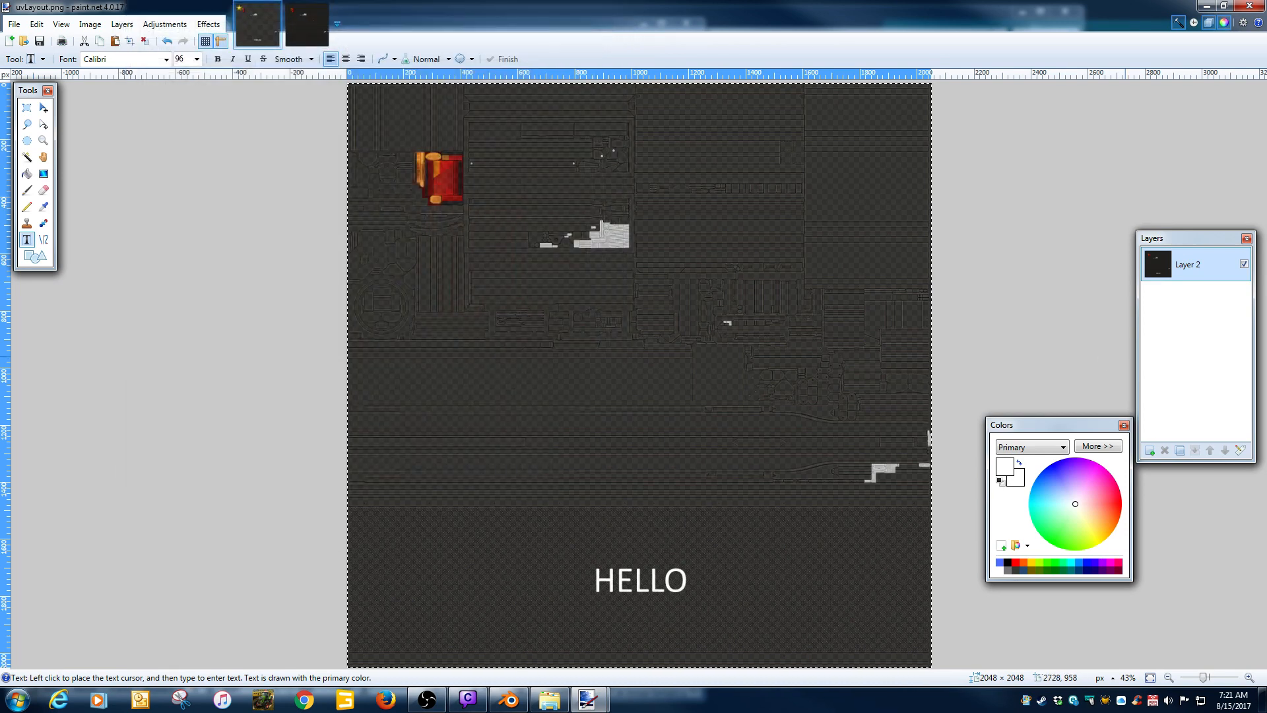
# Set Layer 2's opacity back to the full 255
pyautogui.doubleClick(1178, 270)
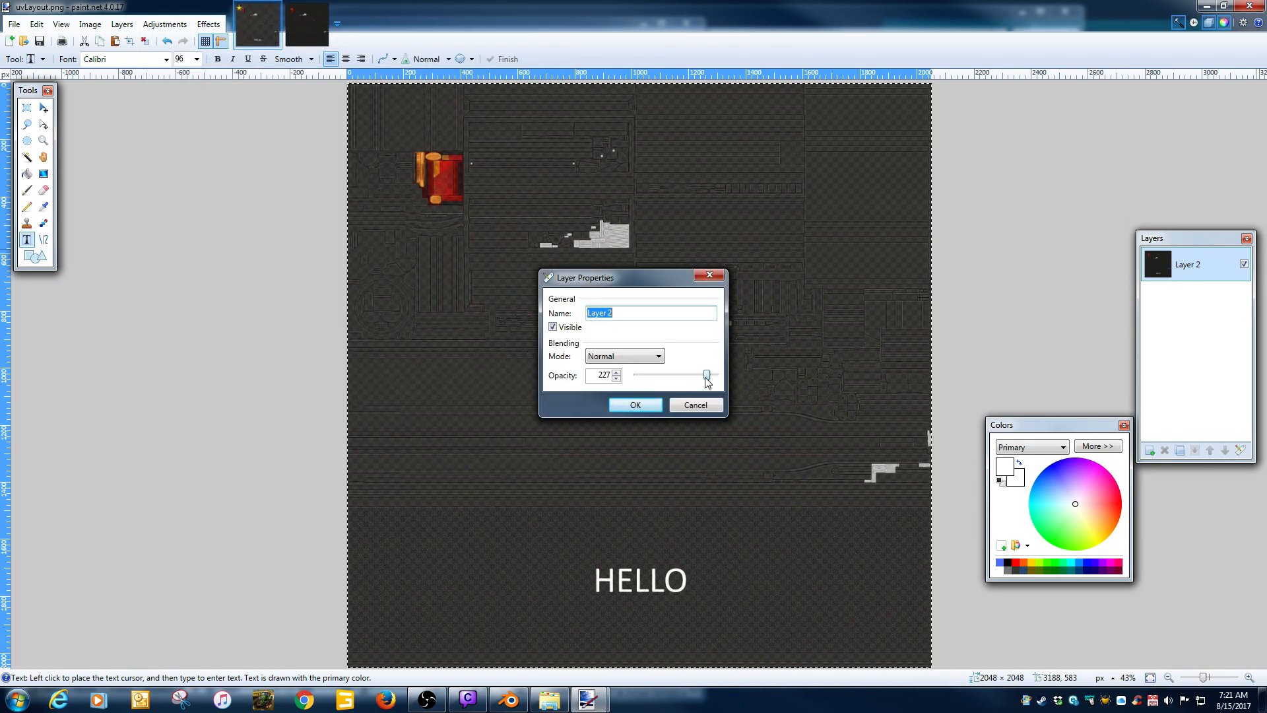
pyautogui.moveTo(705, 377); pyautogui.dragTo(734, 385)
pyautogui.click(693, 404)
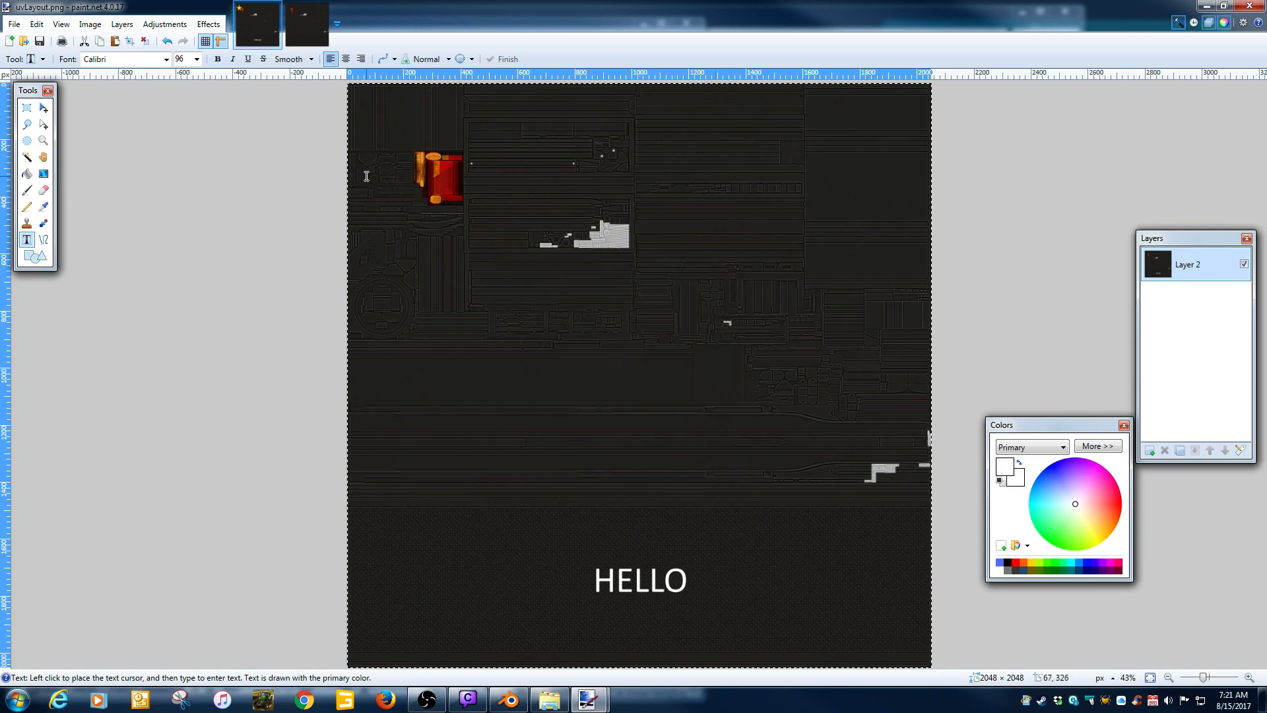
# Save the image in DirectDraw Surface (DDS) format, replacing the existing flieglDPW180_diffuse.dds in the tutorial folder
pyautogui.click(14, 24)
pyautogui.click(41, 132)
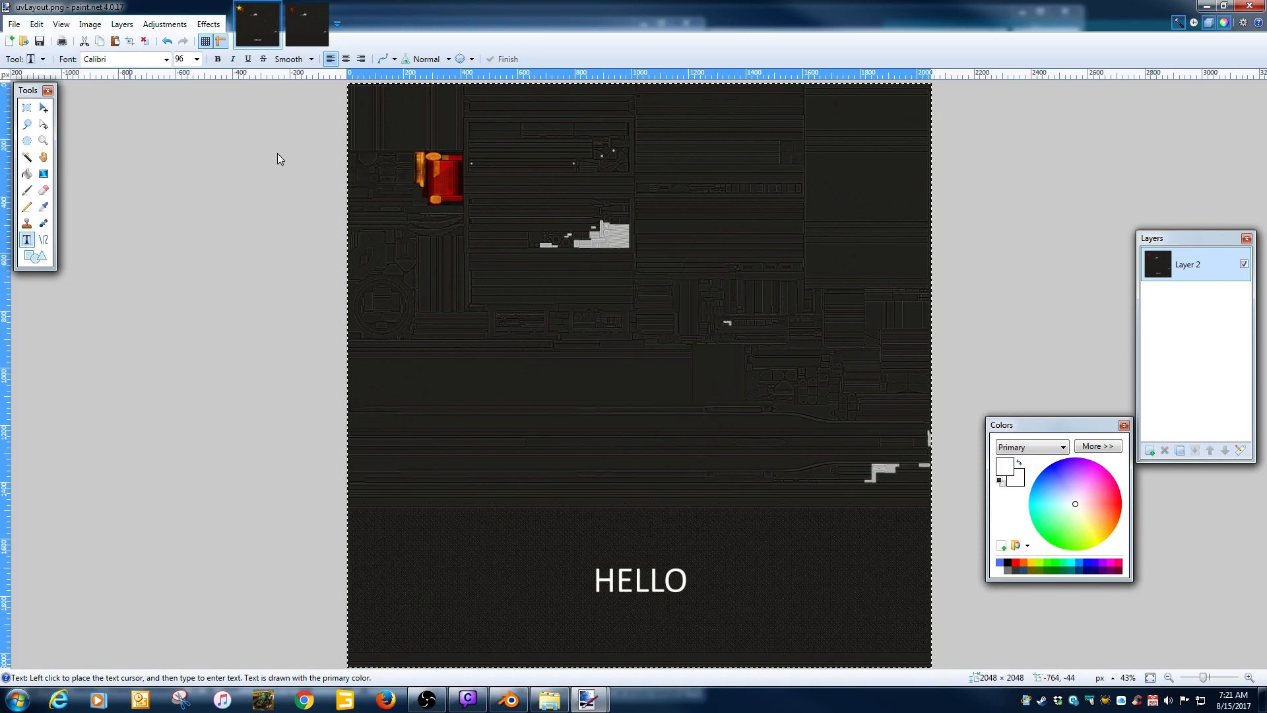
pyautogui.click(371, 339)
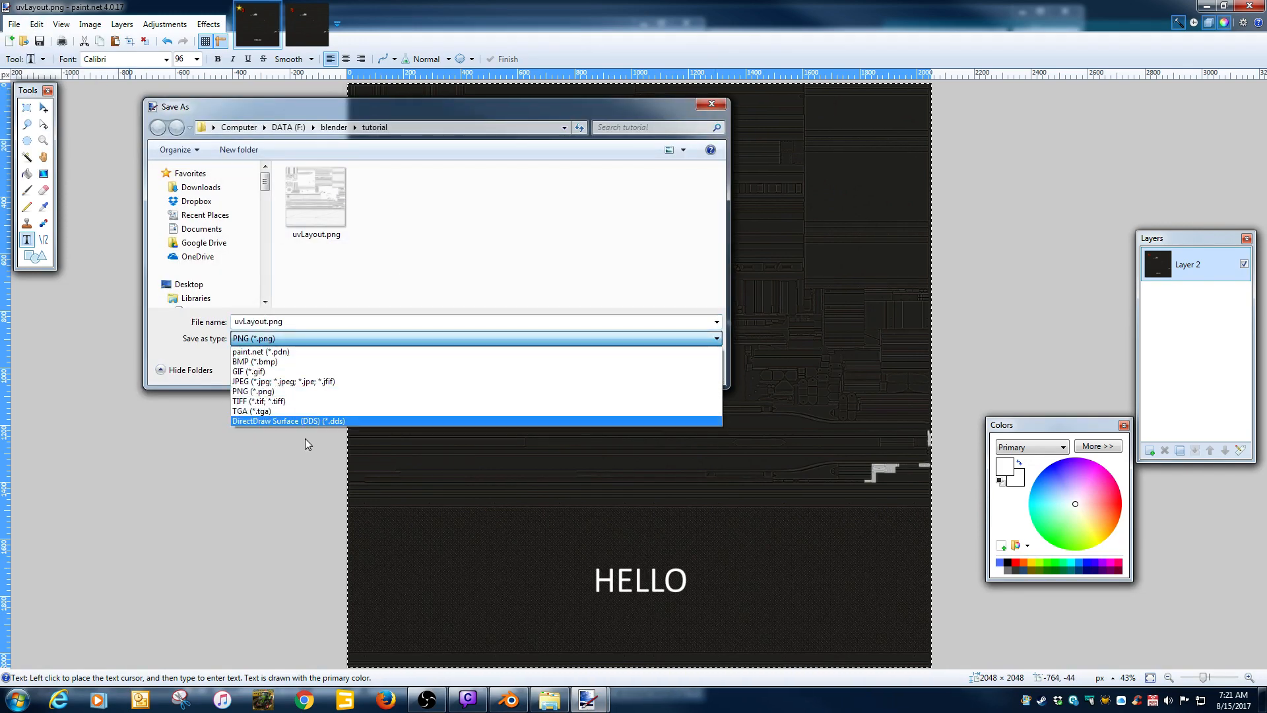
pyautogui.click(307, 421)
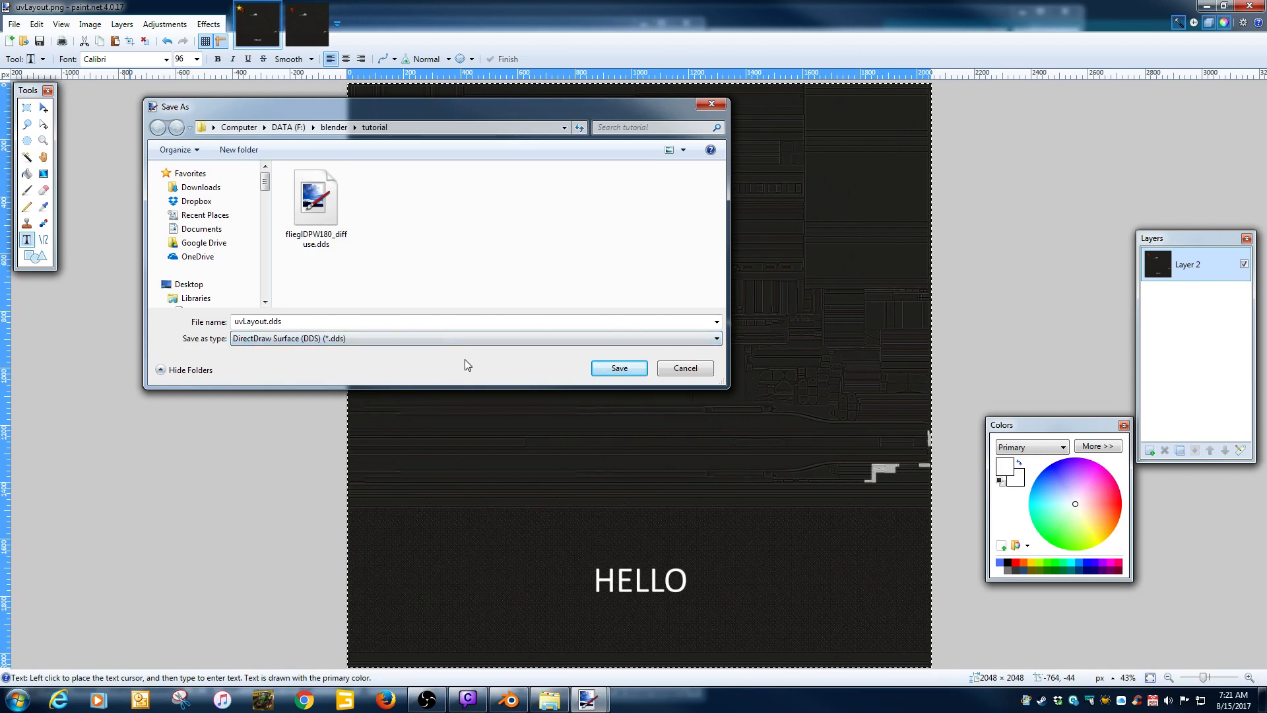
pyautogui.doubleClick(322, 204)
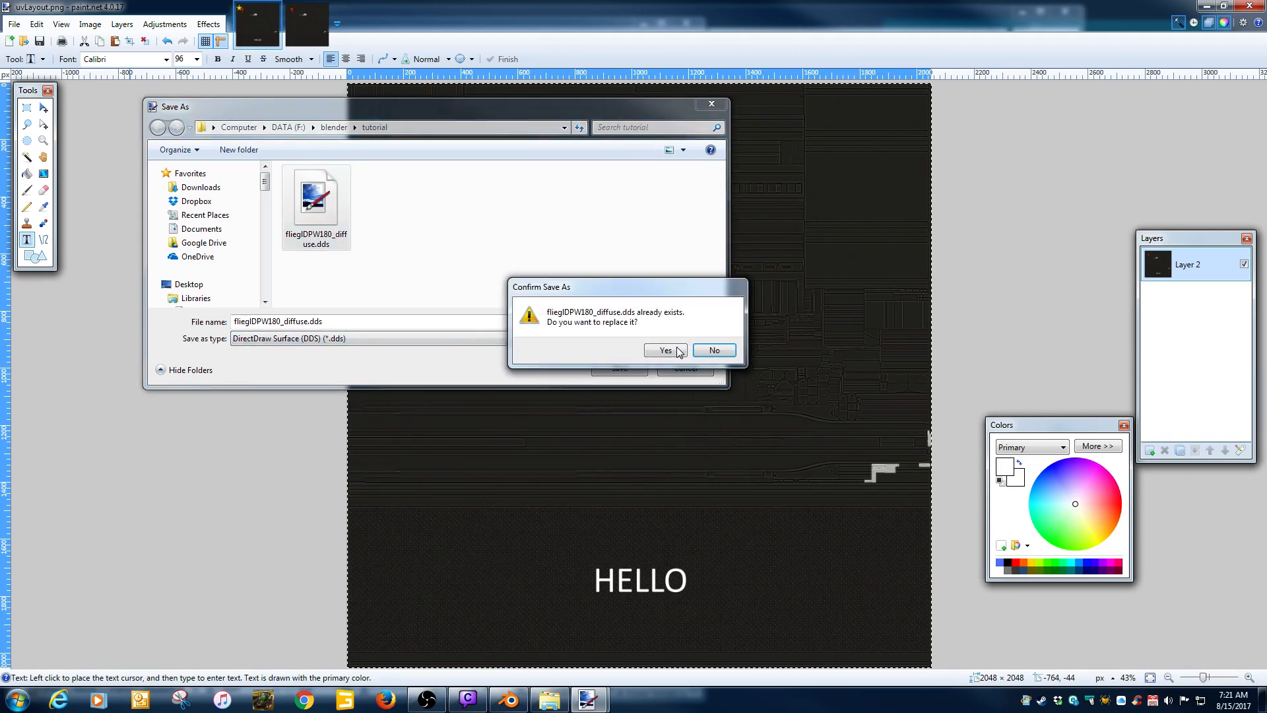
pyautogui.click(665, 351)
# Configure the DDS save with DXT5 (Interpolated Alpha) compression and generated mip maps, and confirm it
pyautogui.click(188, 49)
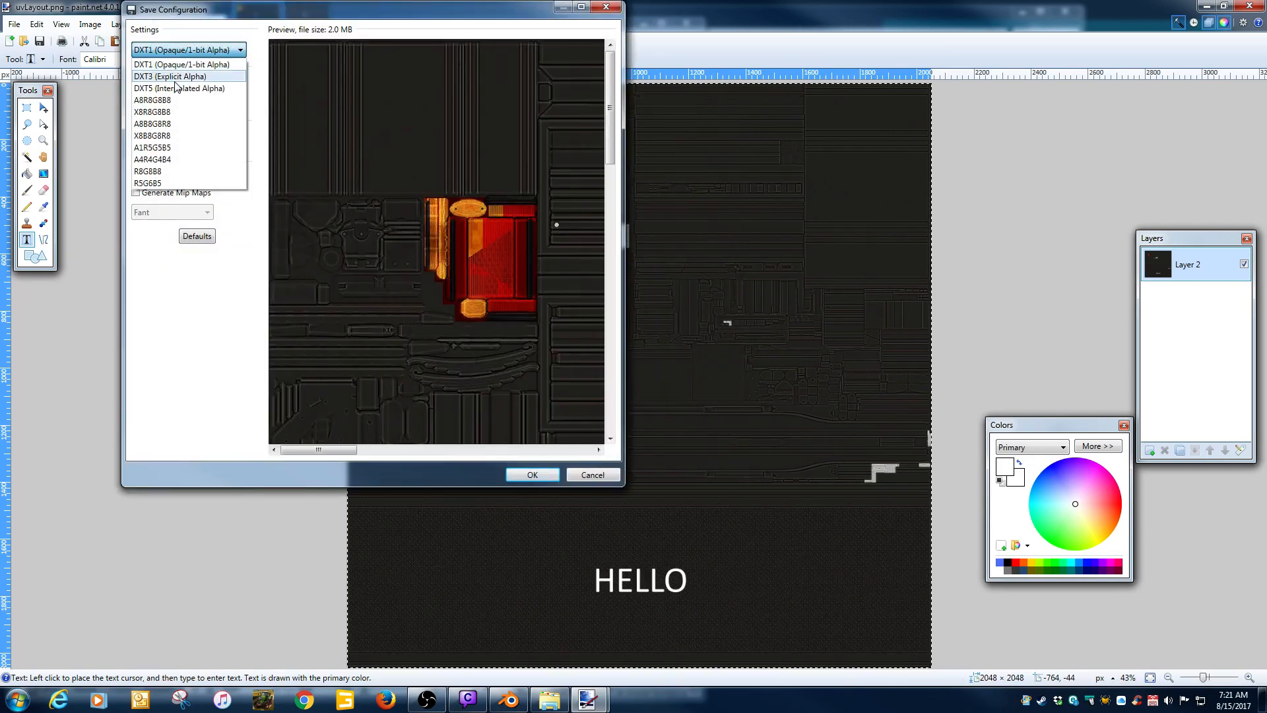
pyautogui.click(177, 88)
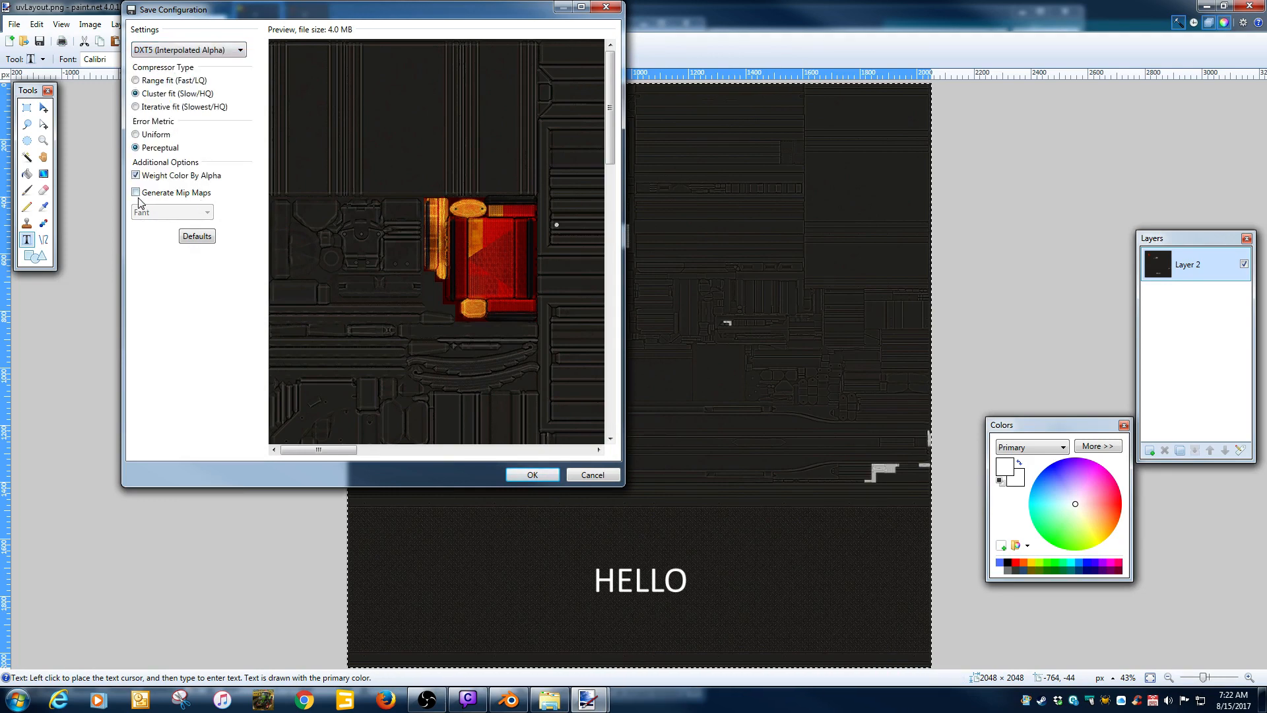
pyautogui.click(135, 193)
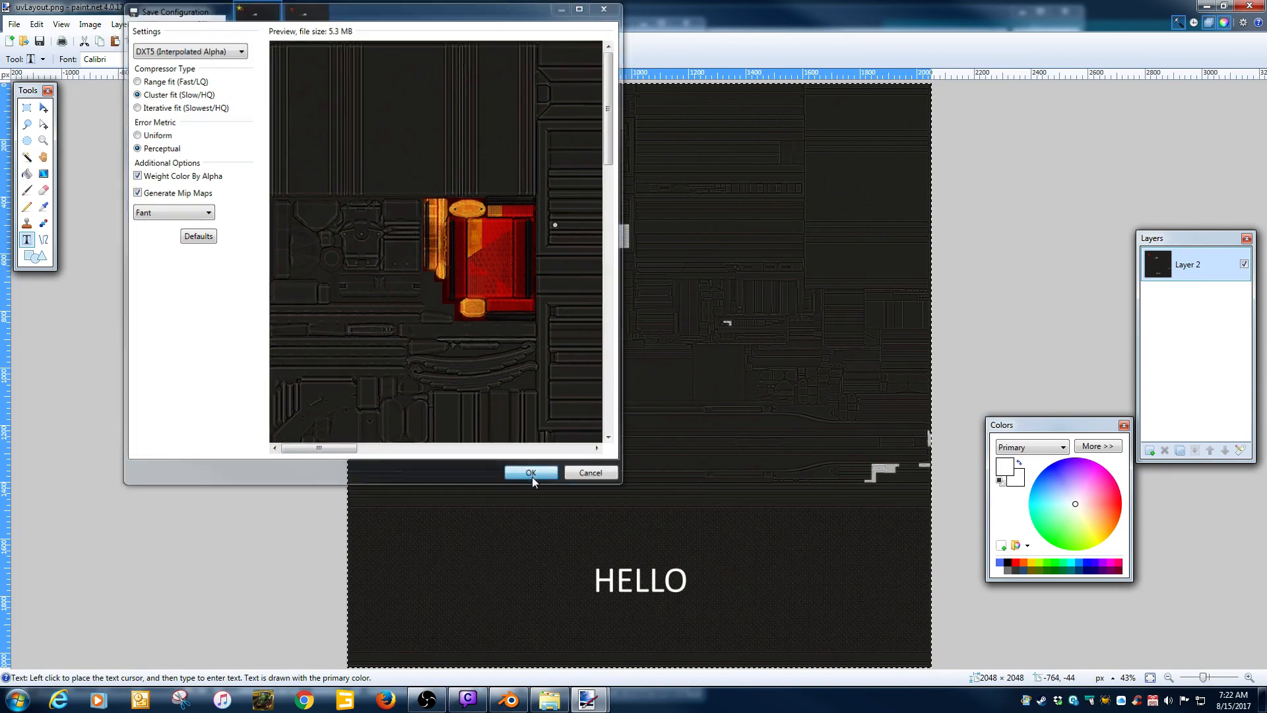
pyautogui.click(531, 475)
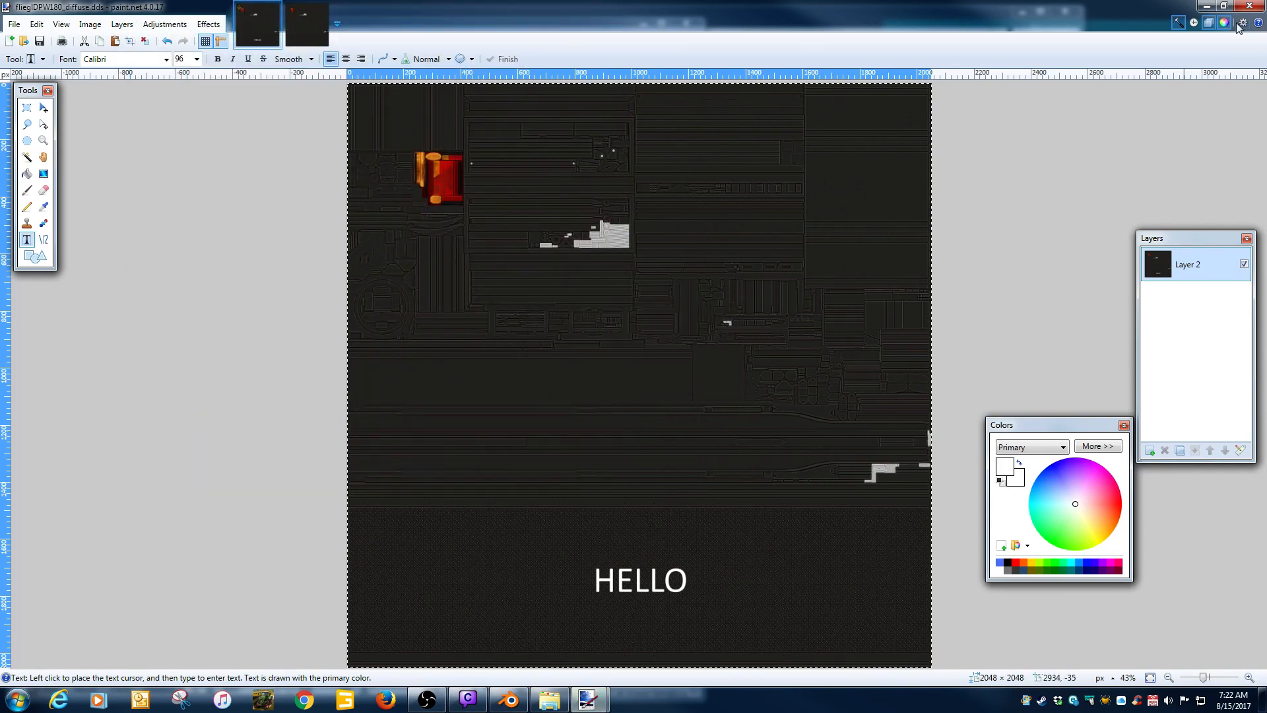
# Close paint.net, switch to Blender in a maximized window, and reload the flieglDPW180_diffuse.dds texture image
pyautogui.click(1249, 6)
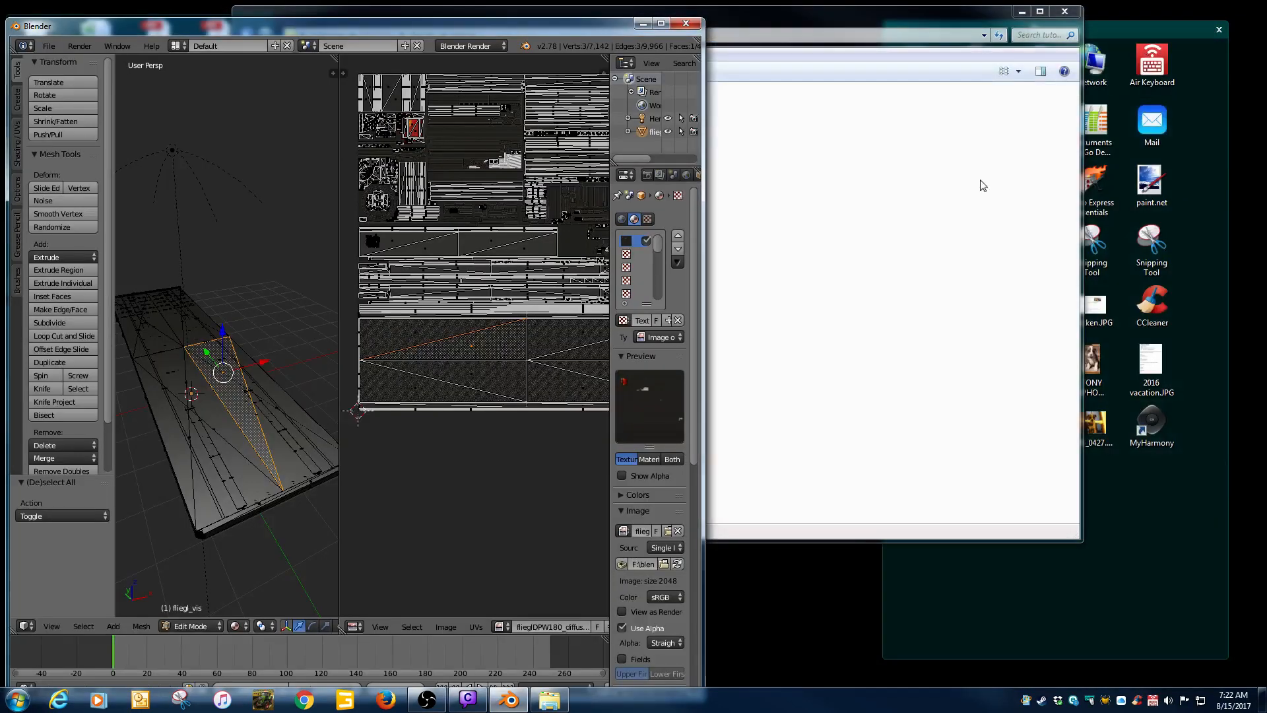
pyautogui.doubleClick(585, 32)
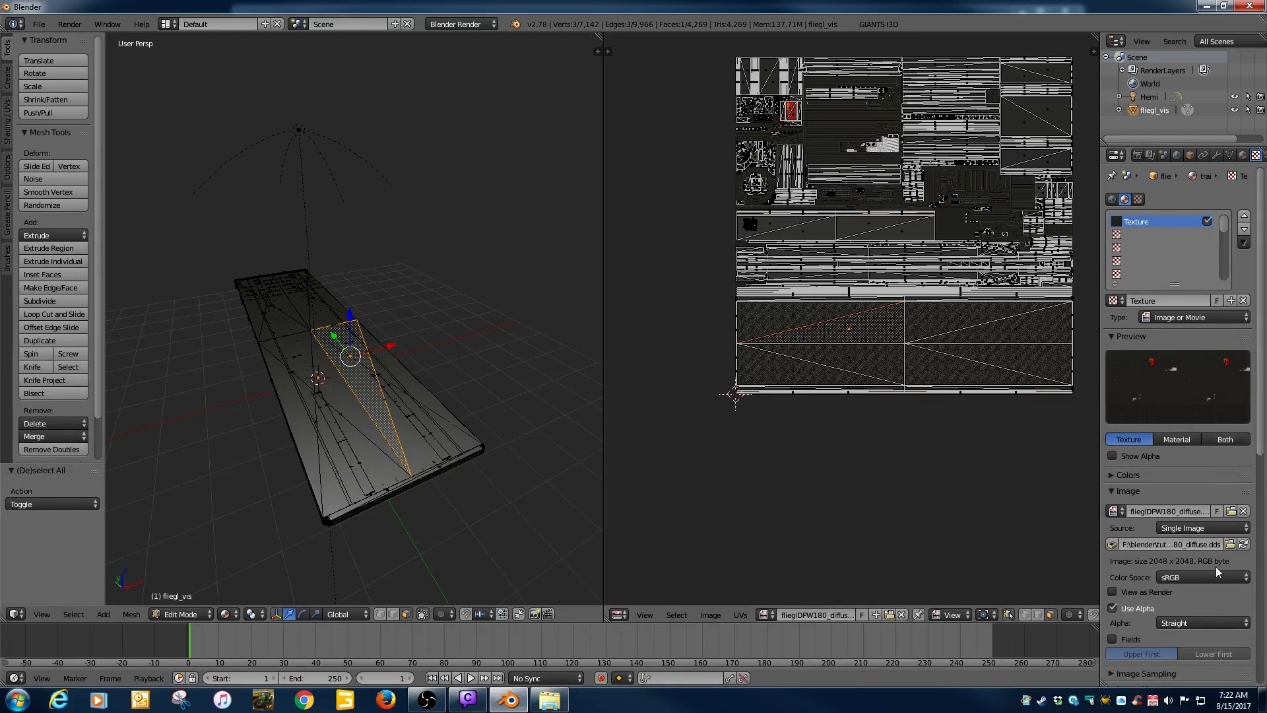
pyautogui.click(1243, 544)
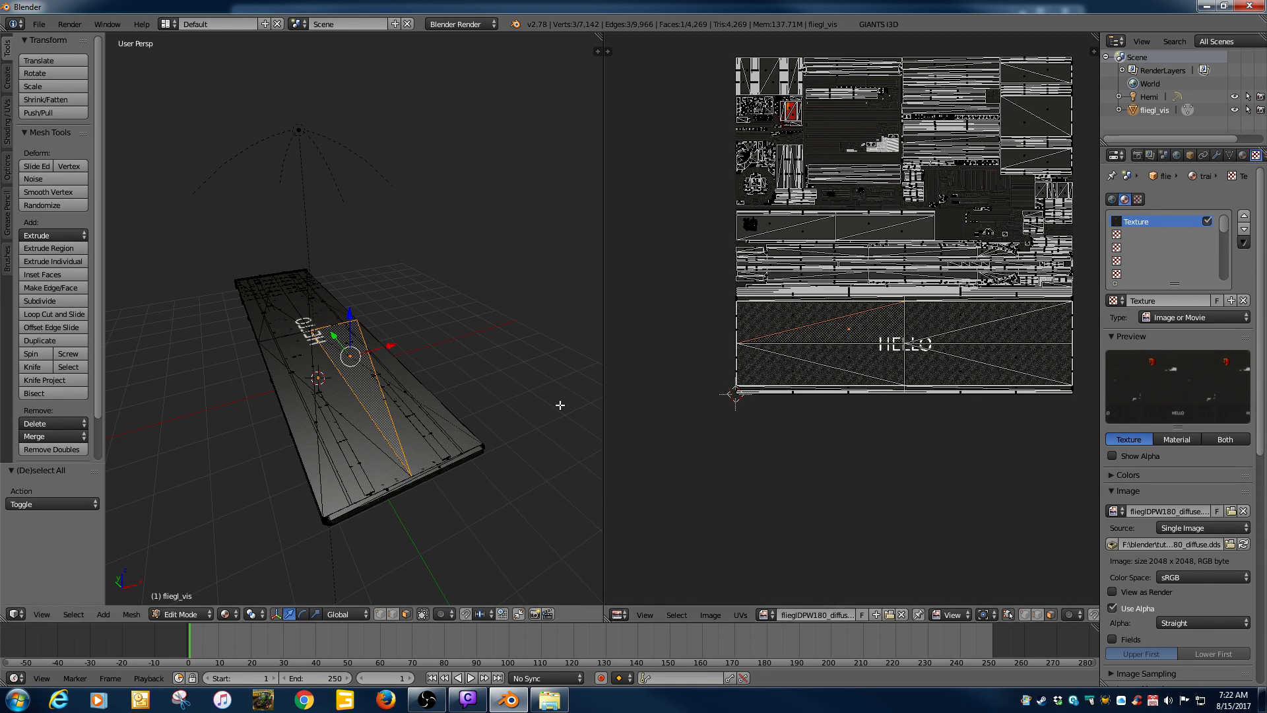
# Return the fliegl_vis trailer to Object Mode and apply its rotation and scale
pyautogui.moveTo(560, 404); pyautogui.dragTo(404, 444, button='middle')
pyautogui.scroll(4, 410, 410)
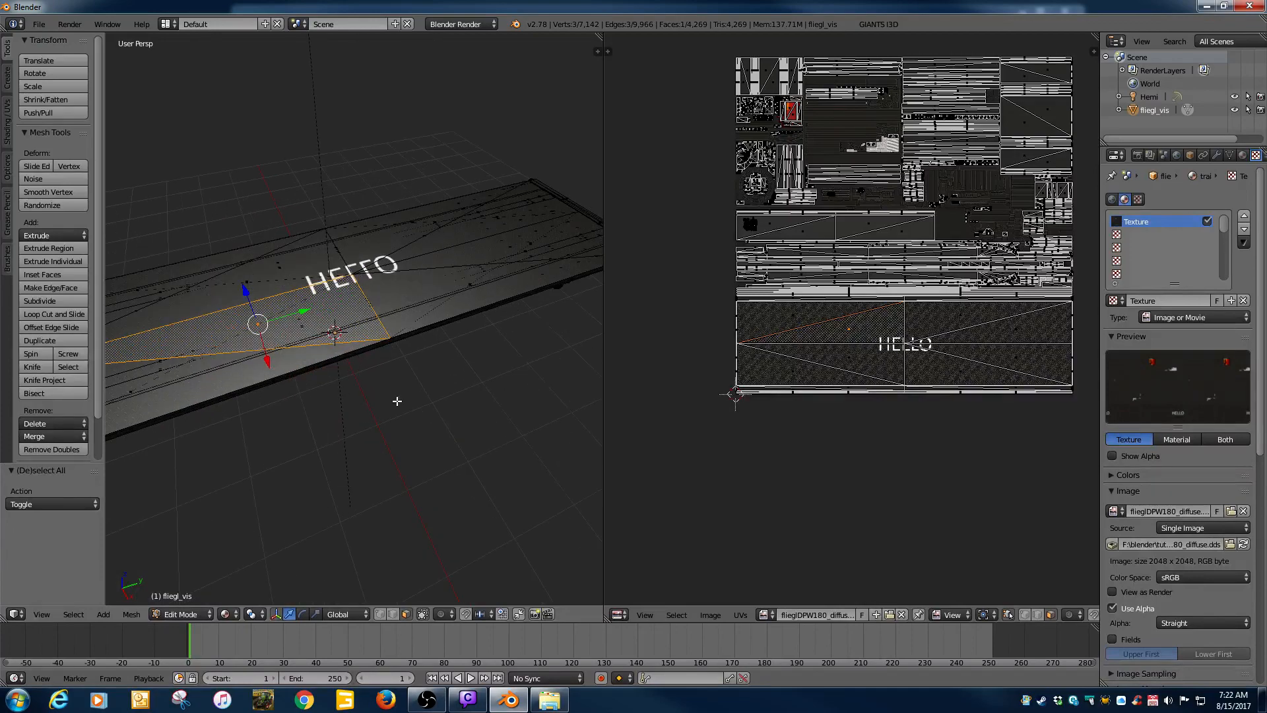
pyautogui.moveTo(396, 400); pyautogui.dragTo(423, 458, button='middle')
pyautogui.scroll(-2, 426, 386)
pyautogui.scroll(2, 423, 457)
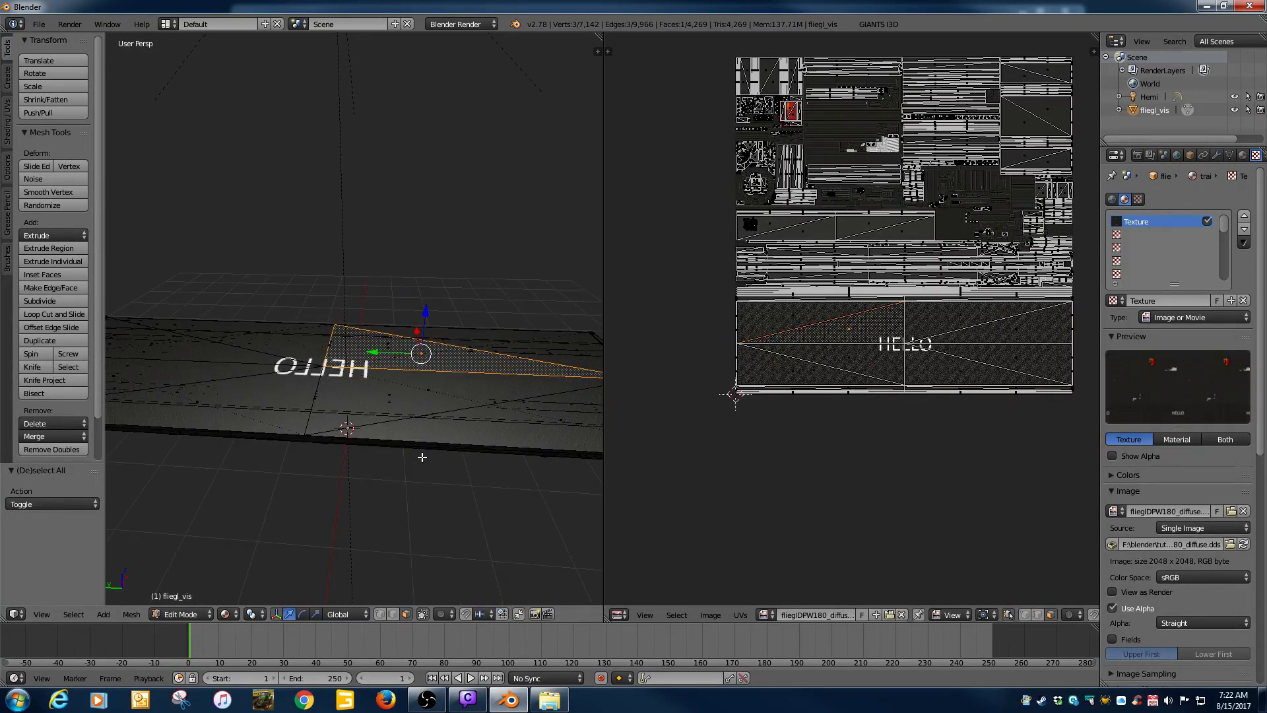
pyautogui.scroll(-1, 418, 340)
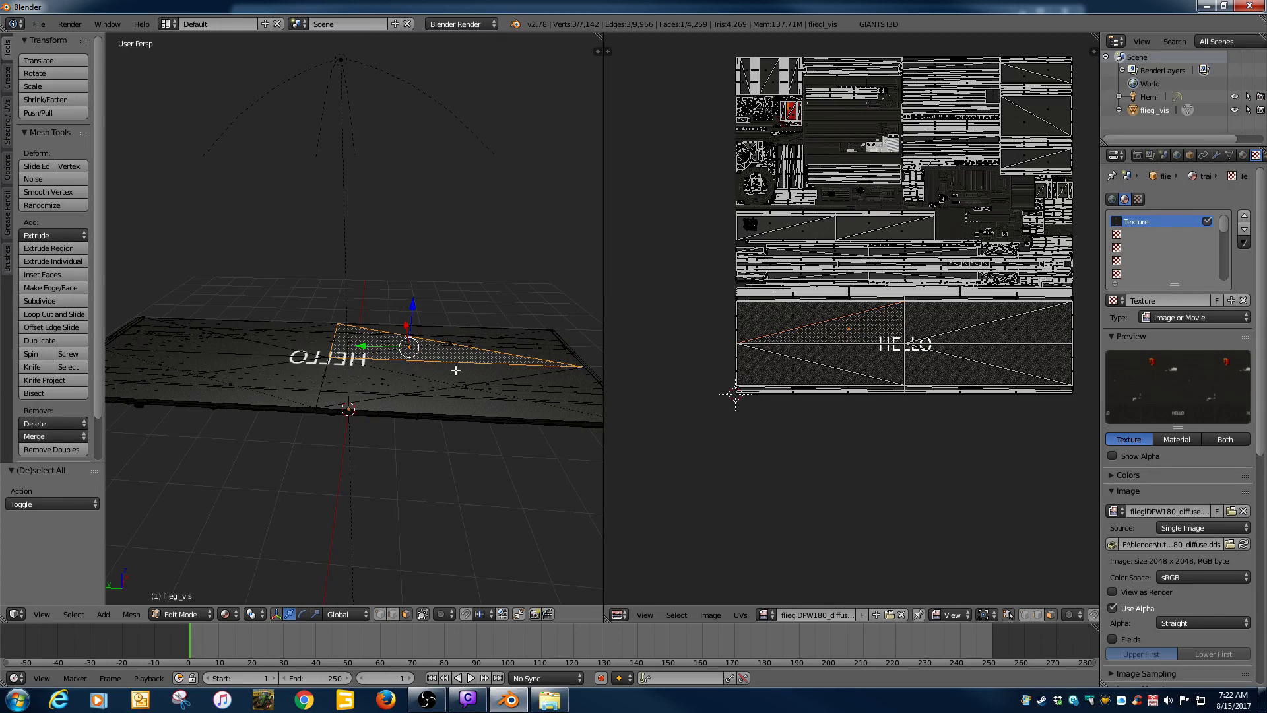
pyautogui.press('Tab')
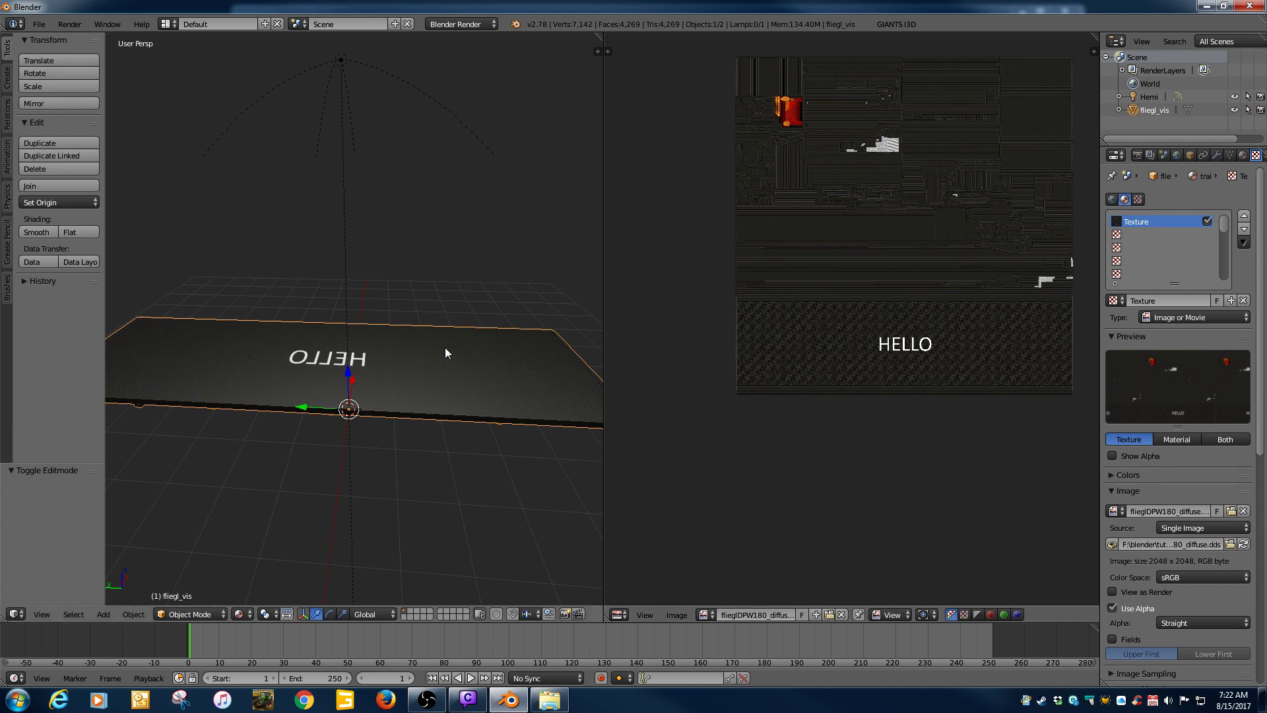
pyautogui.hotkey('ctrl', 'a')
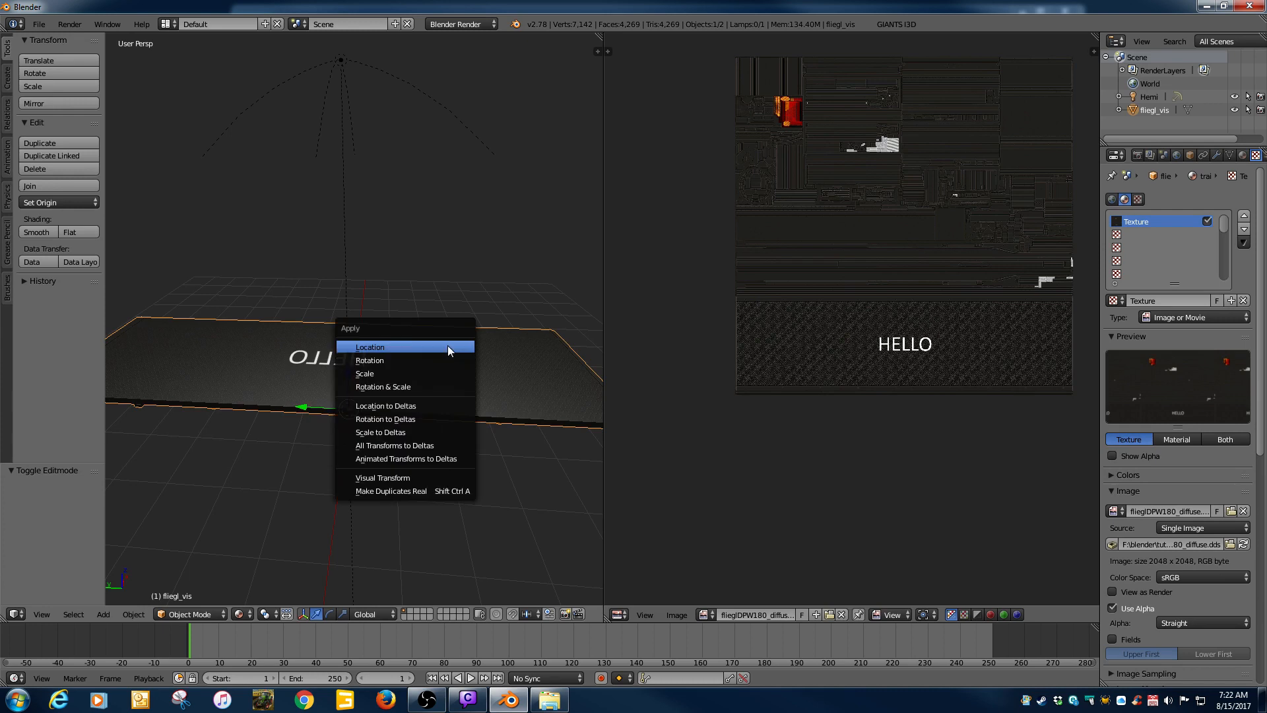
pyautogui.click(375, 386)
# Switch to the tutorial folder in Windows Explorer and open flieglDPW180_diffuse.dds in paint.net
pyautogui.moveTo(420, 438); pyautogui.dragTo(385, 402, button='middle')
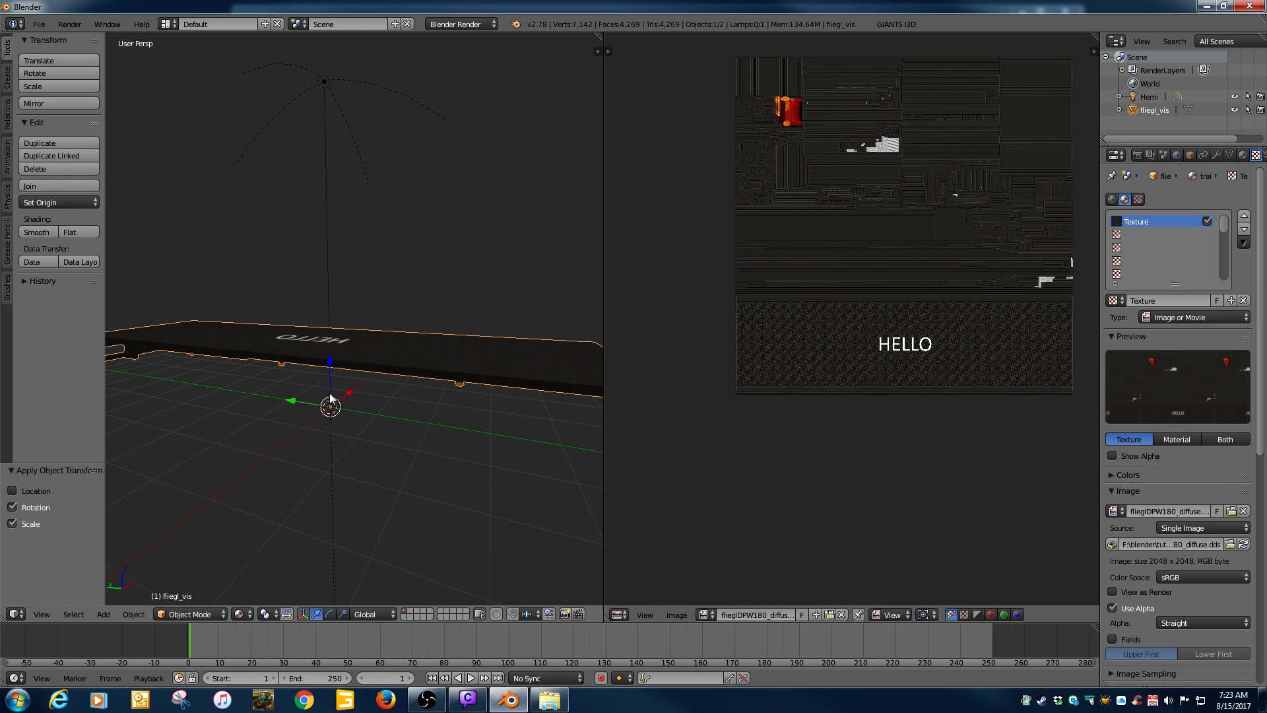
pyautogui.moveTo(429, 434); pyautogui.dragTo(431, 489, button='middle')
pyautogui.moveTo(395, 406); pyautogui.dragTo(425, 428, button='middle')
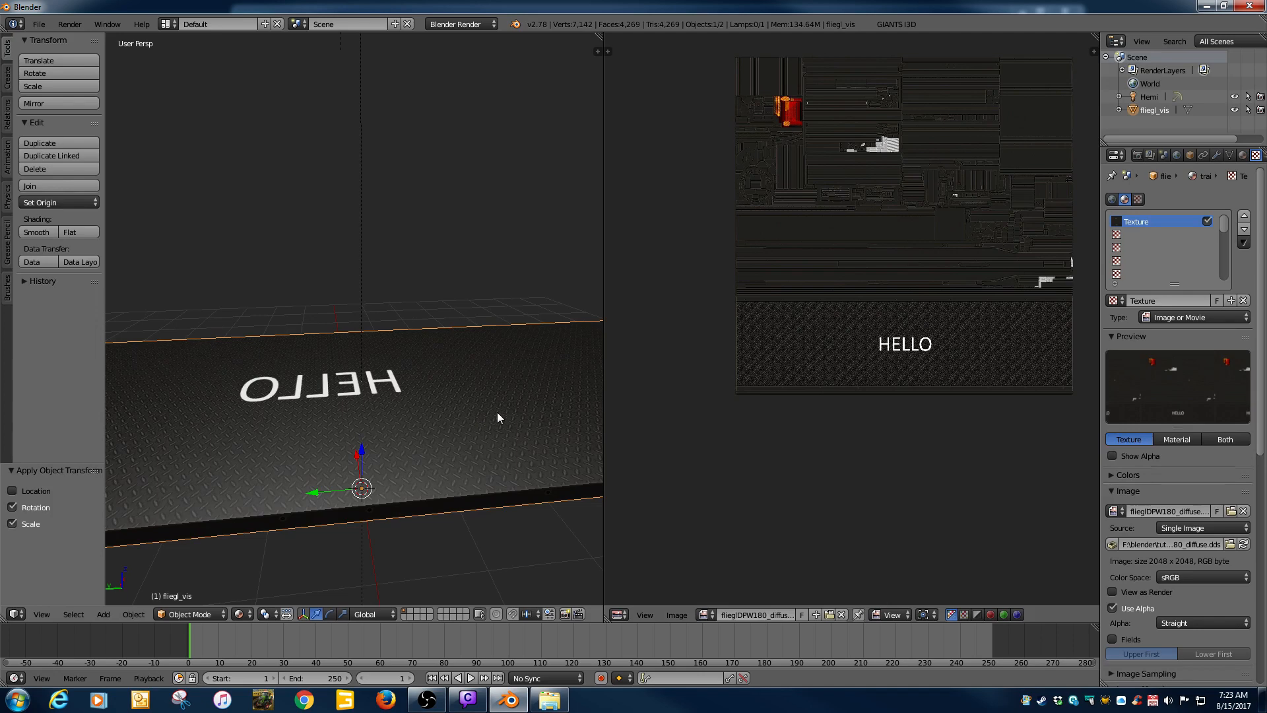
pyautogui.moveTo(497, 417); pyautogui.dragTo(323, 428, button='middle')
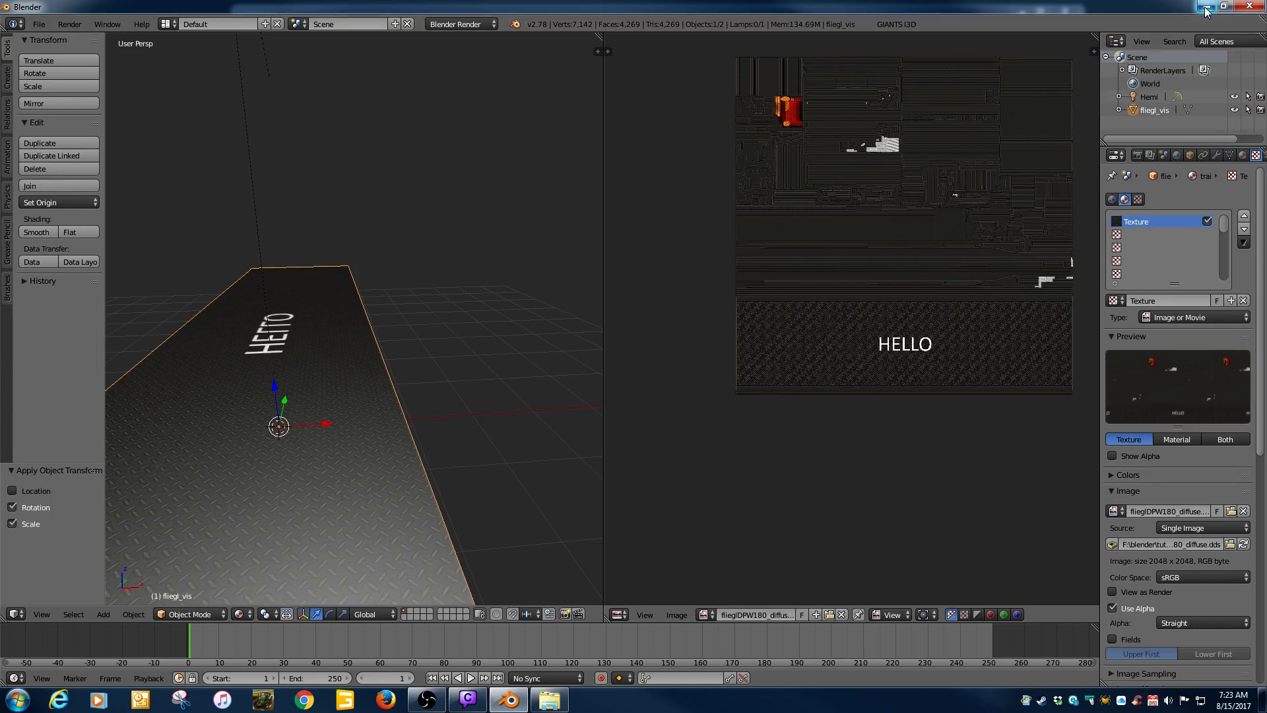
pyautogui.click(550, 700)
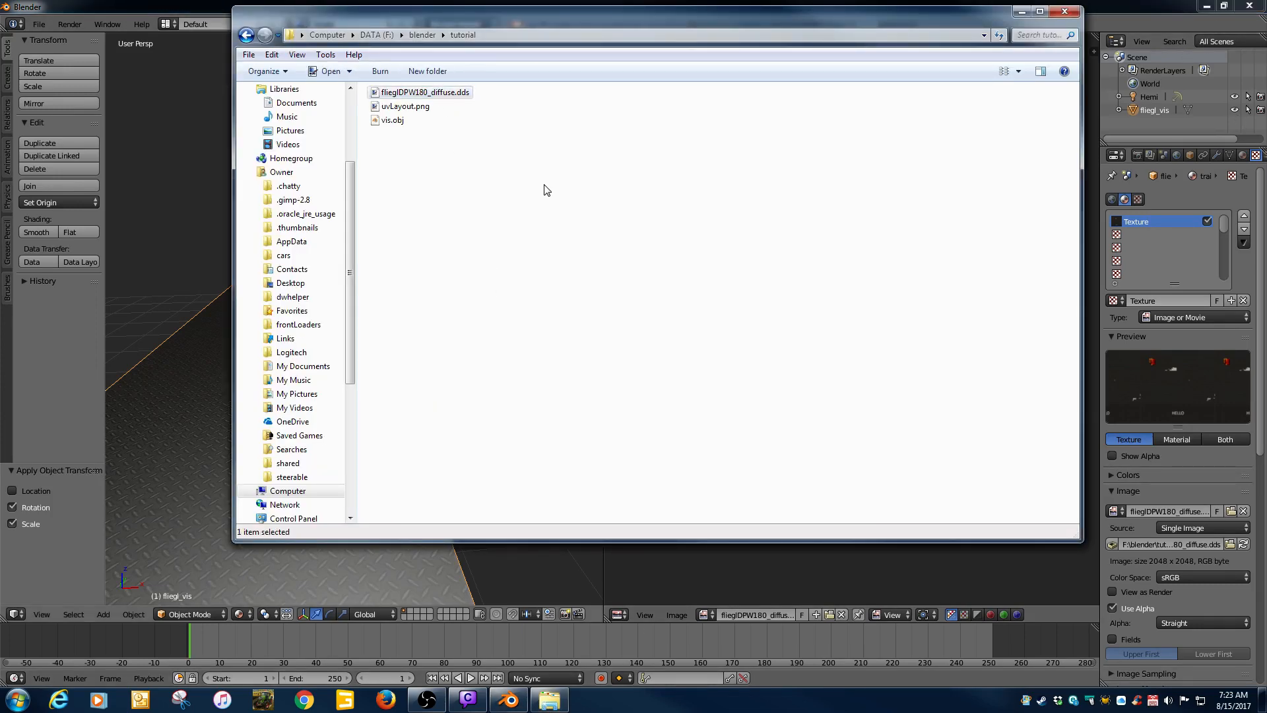
pyautogui.press('Return')
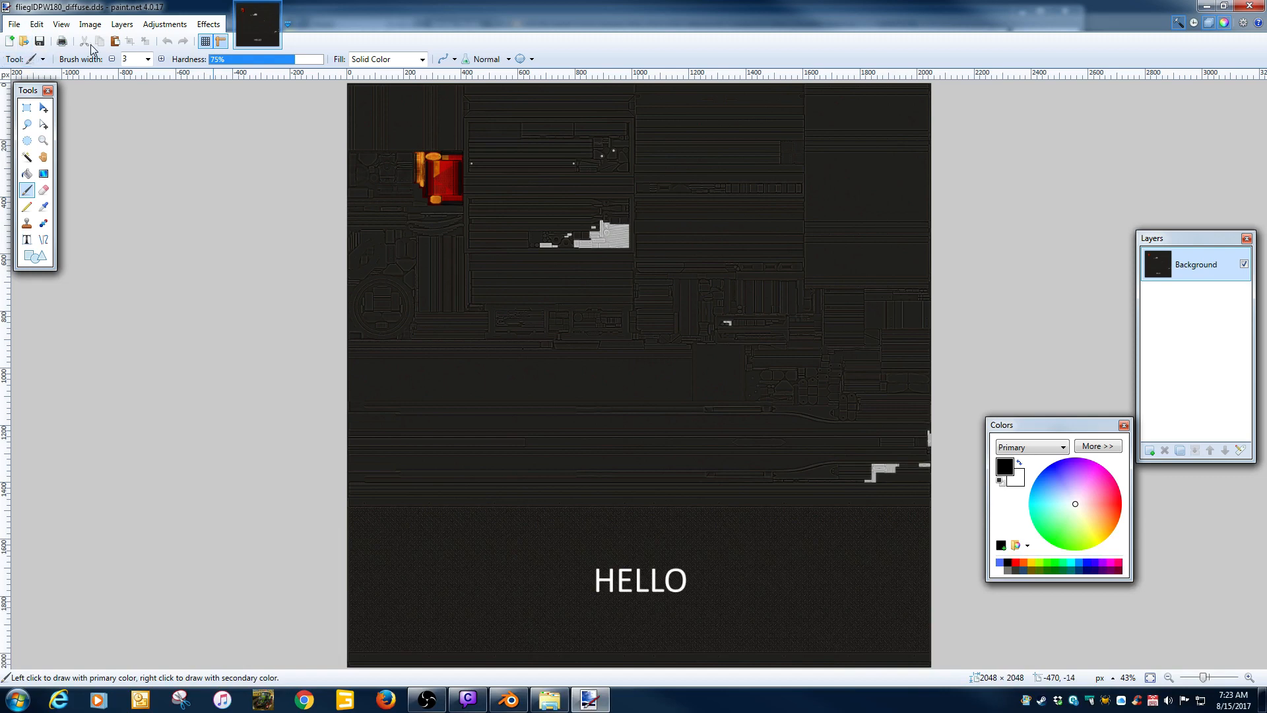
# Create a new 2048 × 2048 pixel image and erase its white background so the canvas is transparent
pyautogui.click(14, 24)
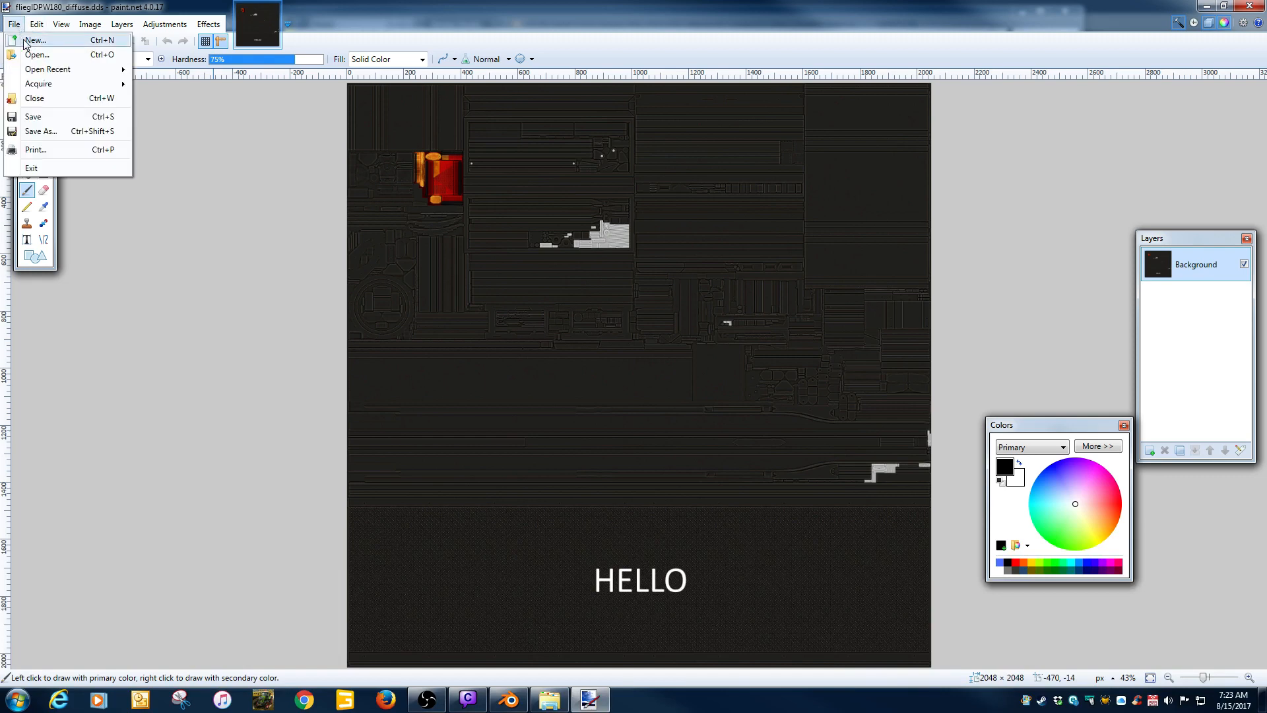
pyautogui.click(27, 39)
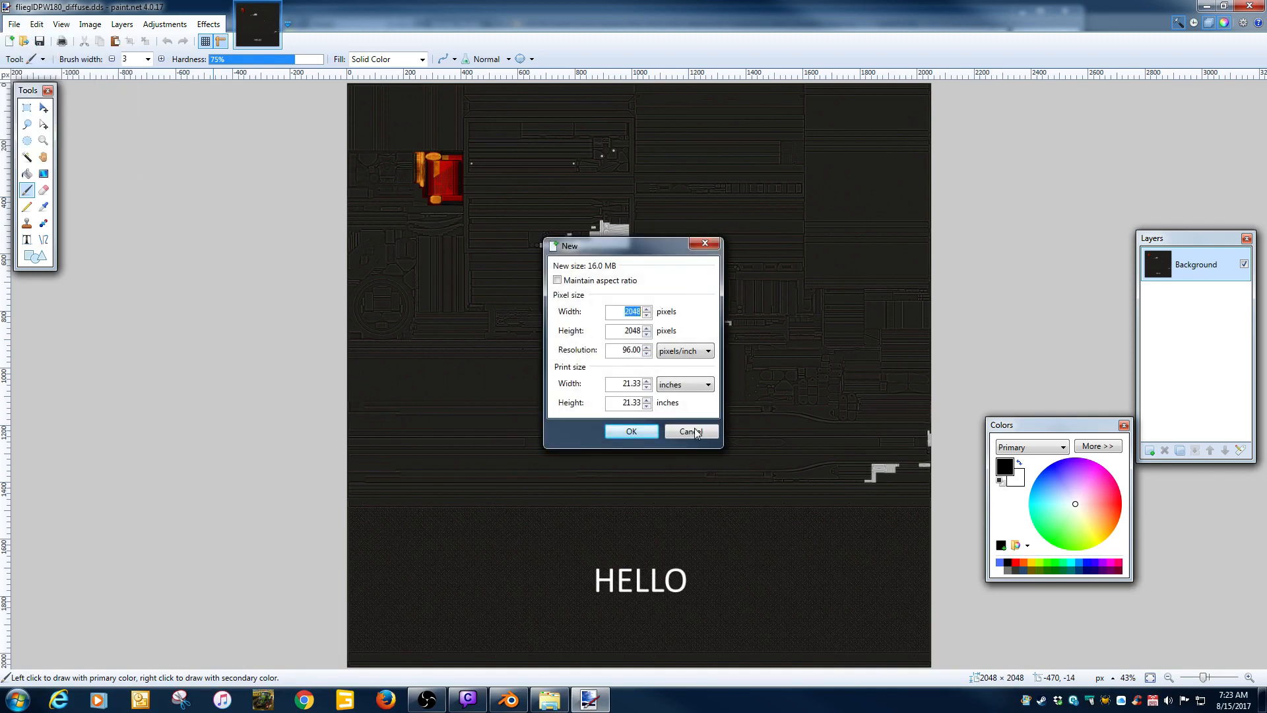
pyautogui.click(644, 433)
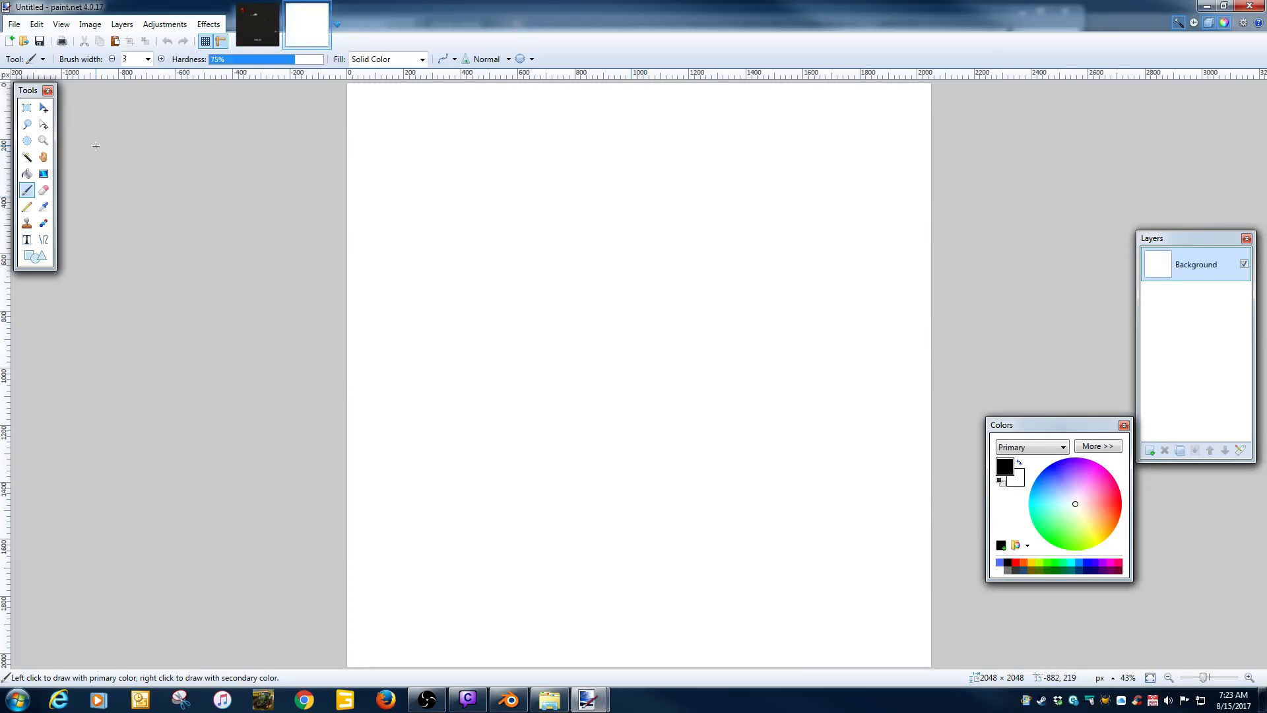
pyautogui.hotkey('ctrl', 'a')
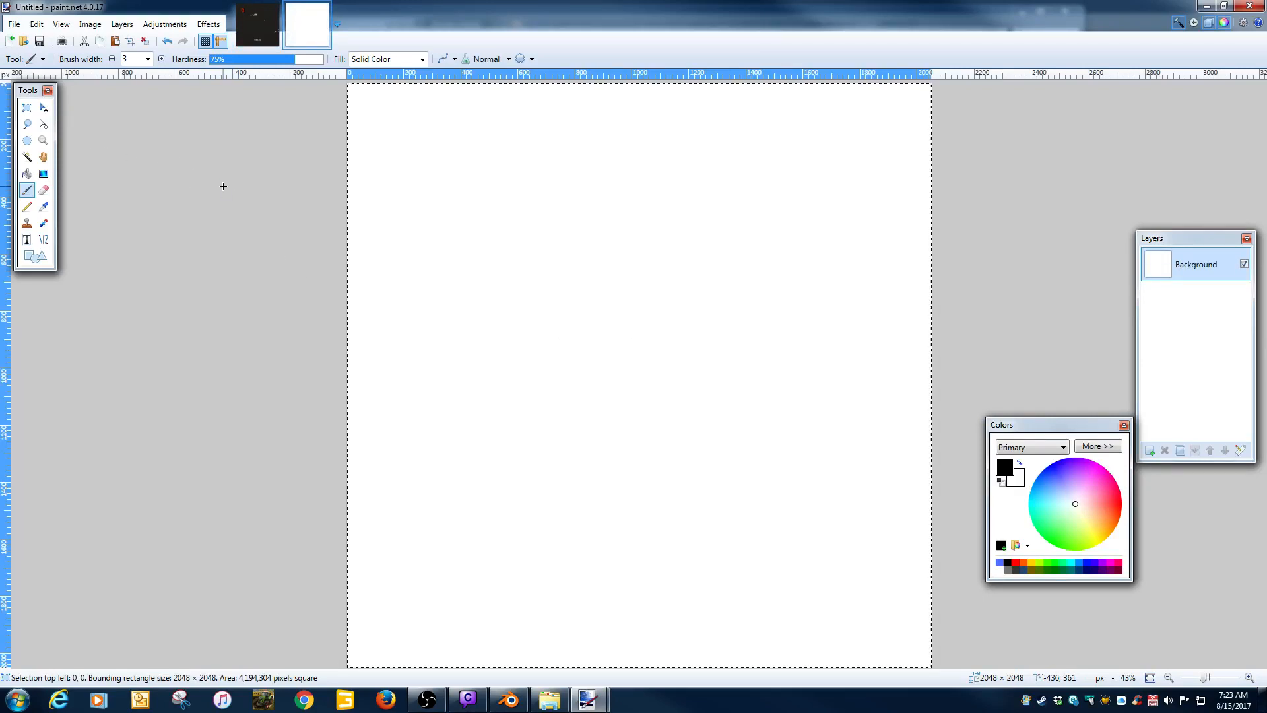
pyautogui.press('Delete')
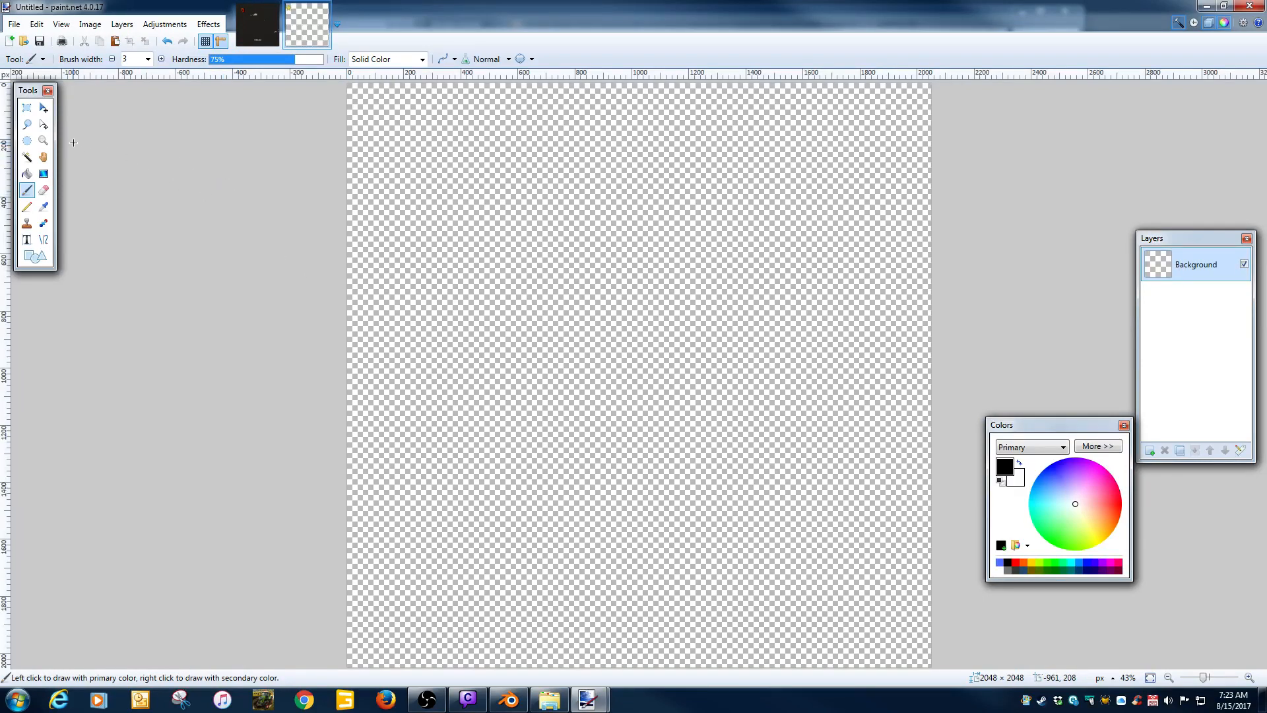
# Add the black text HELLO in Calibri size 96 near the middle of the transparent canvas
pyautogui.click(28, 239)
pyautogui.click(554, 406)
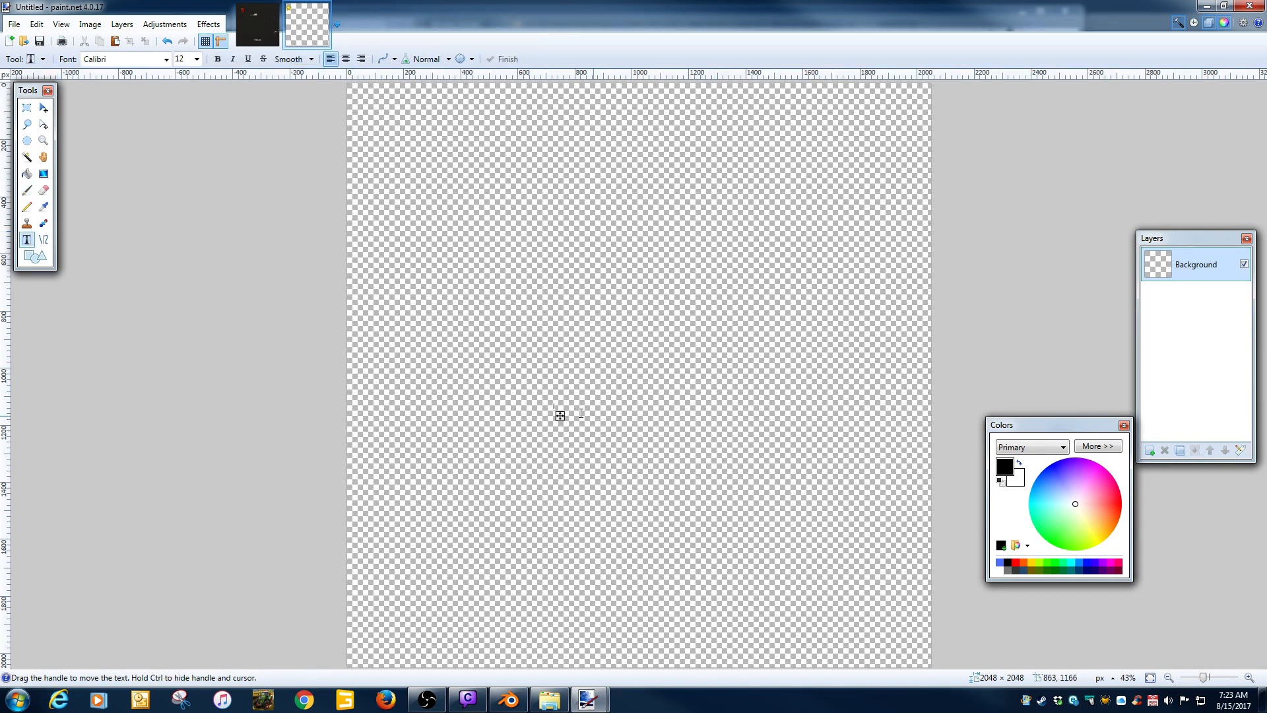
pyautogui.click(196, 59)
pyautogui.click(198, 241)
pyautogui.write('HELLO')
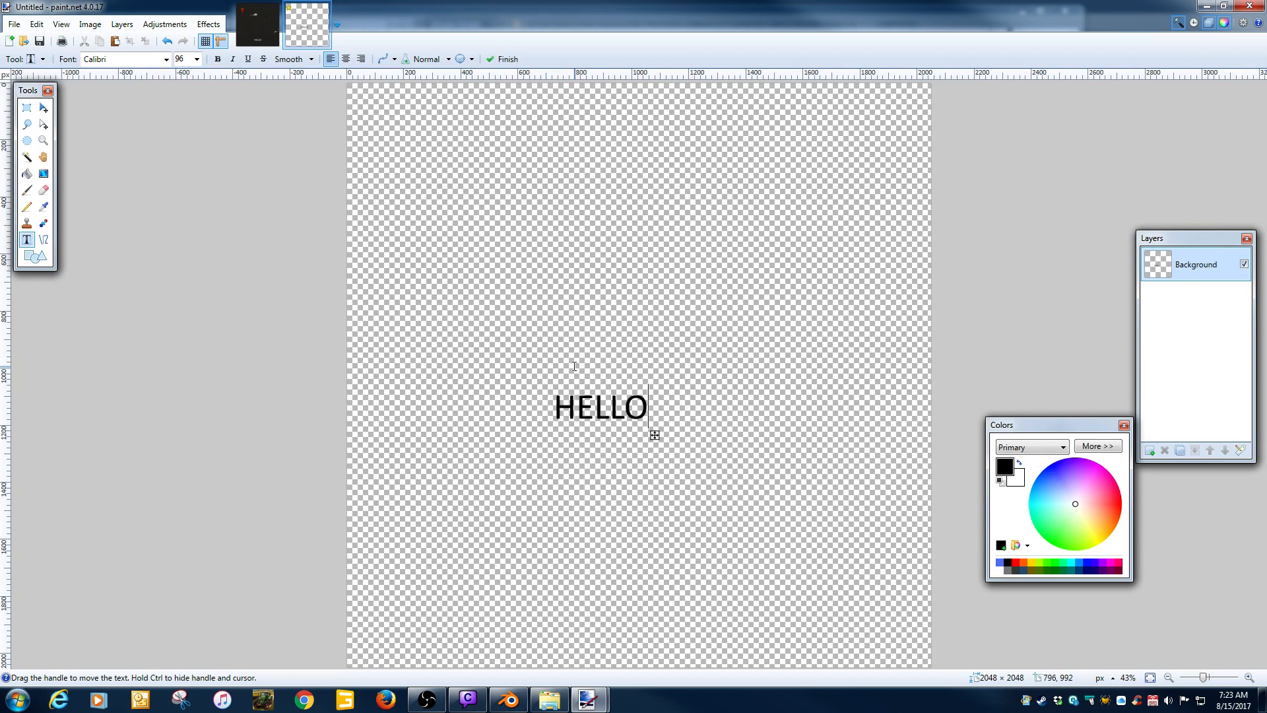
# Flip the new image with the HELLO text horizontally so the text is mirrored
pyautogui.click(86, 24)
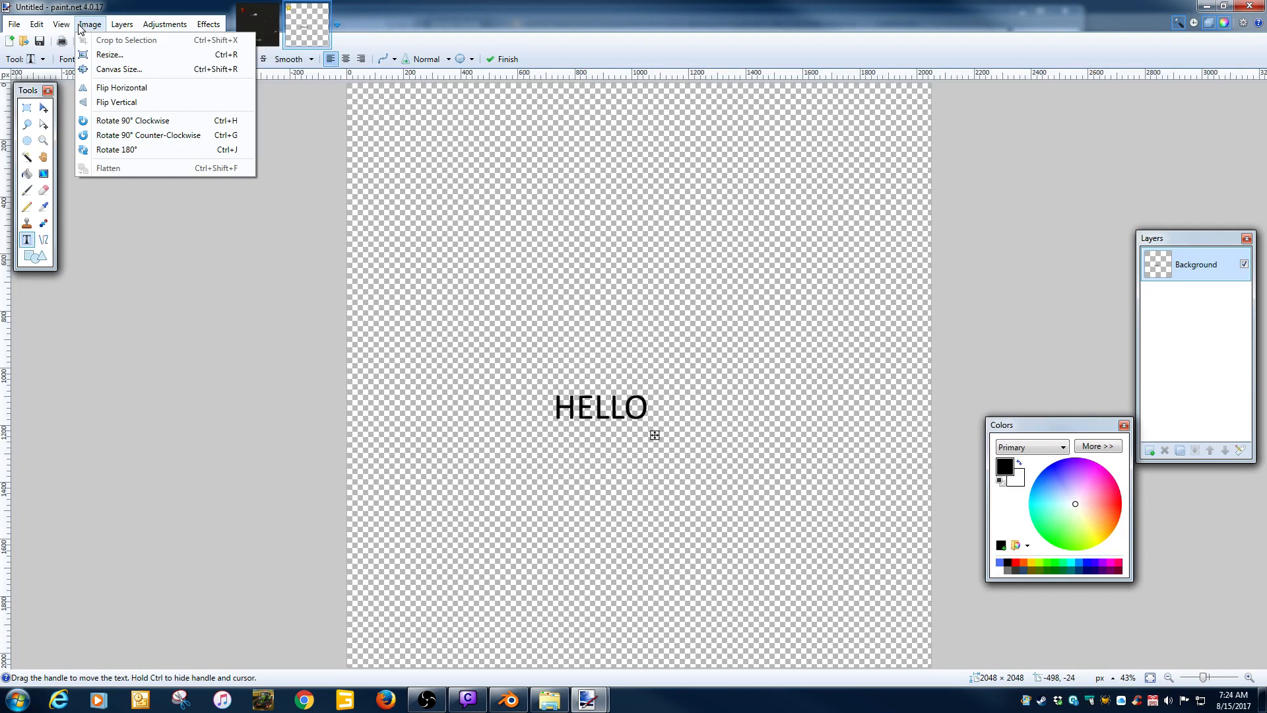
pyautogui.moveTo(61, 26)
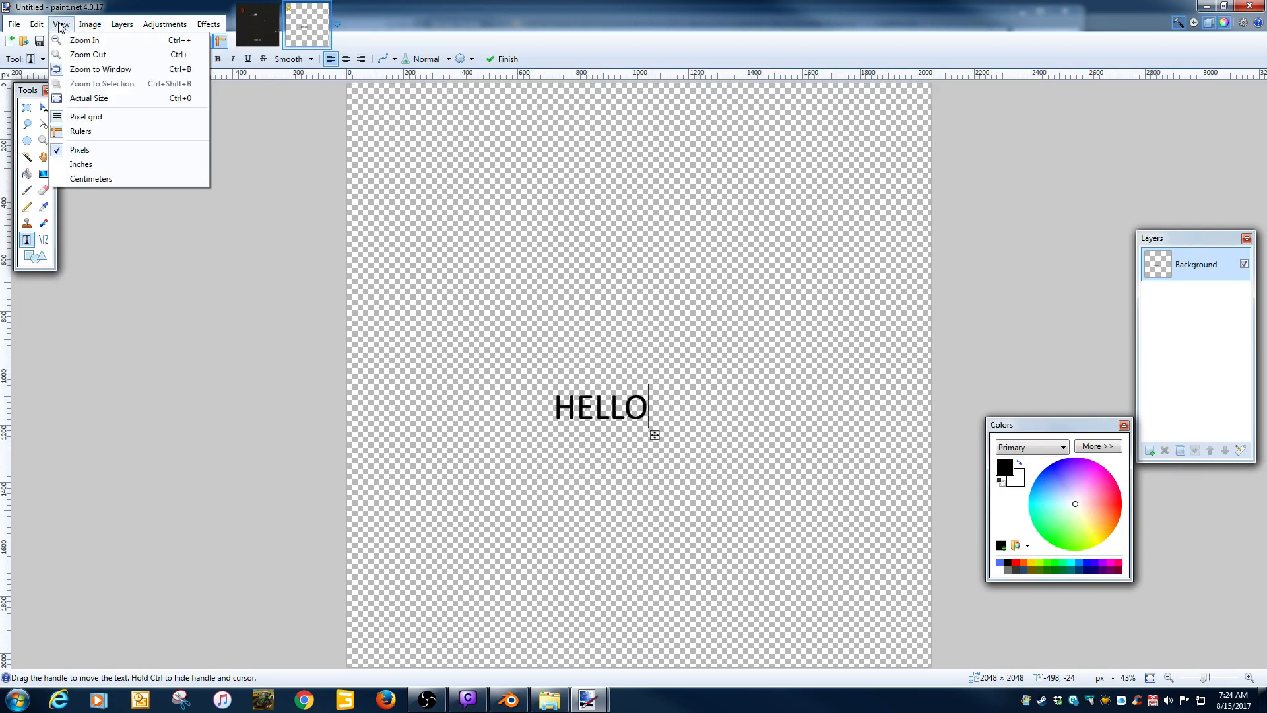
pyautogui.moveTo(157, 28)
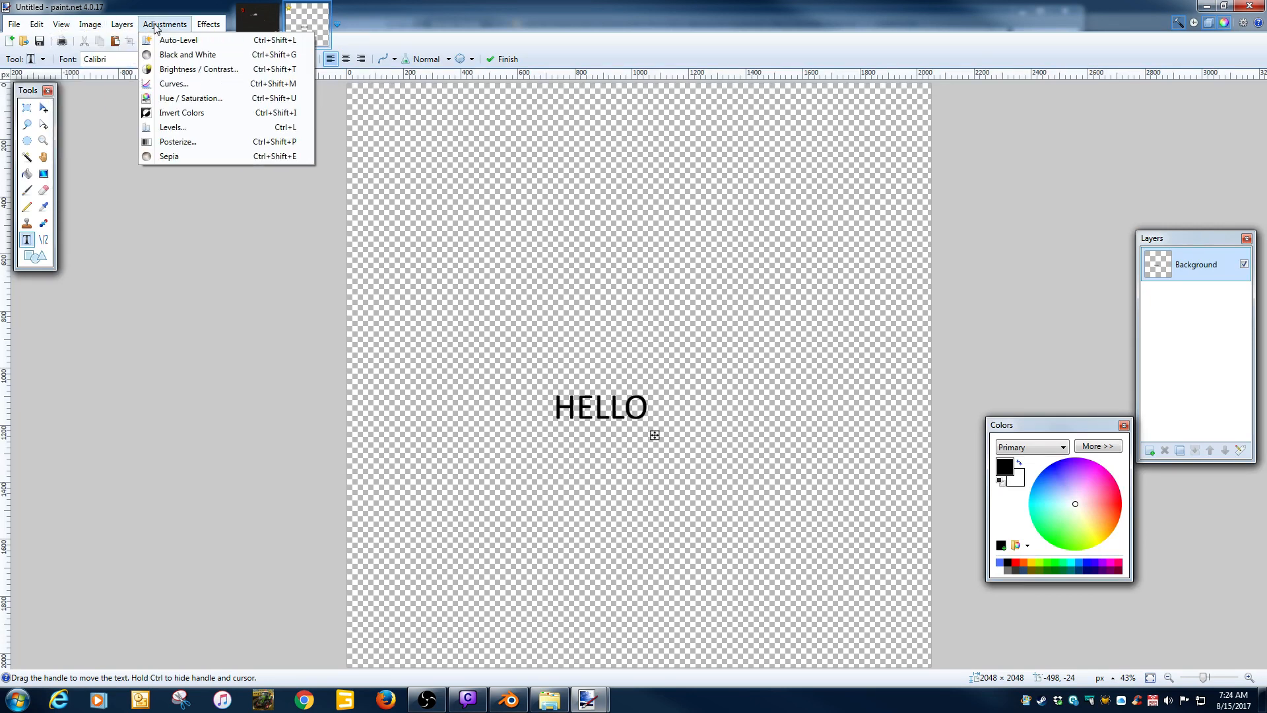
pyautogui.moveTo(204, 29)
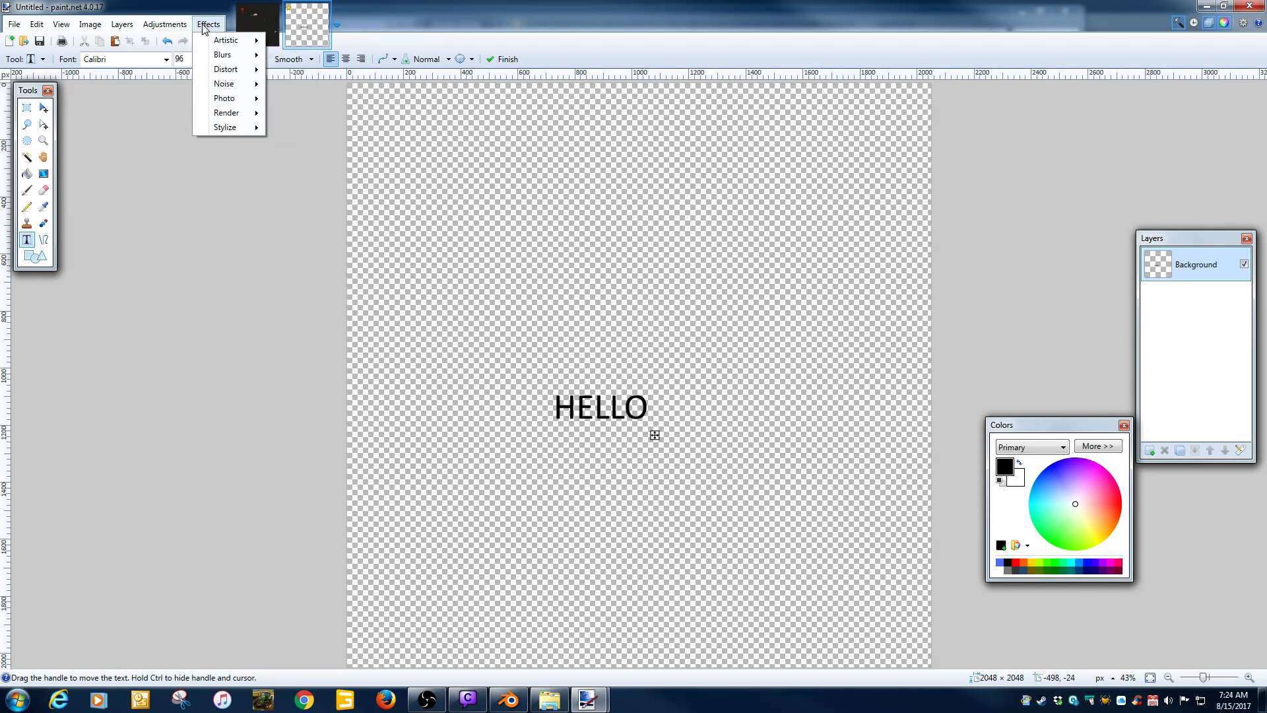
pyautogui.click(41, 28)
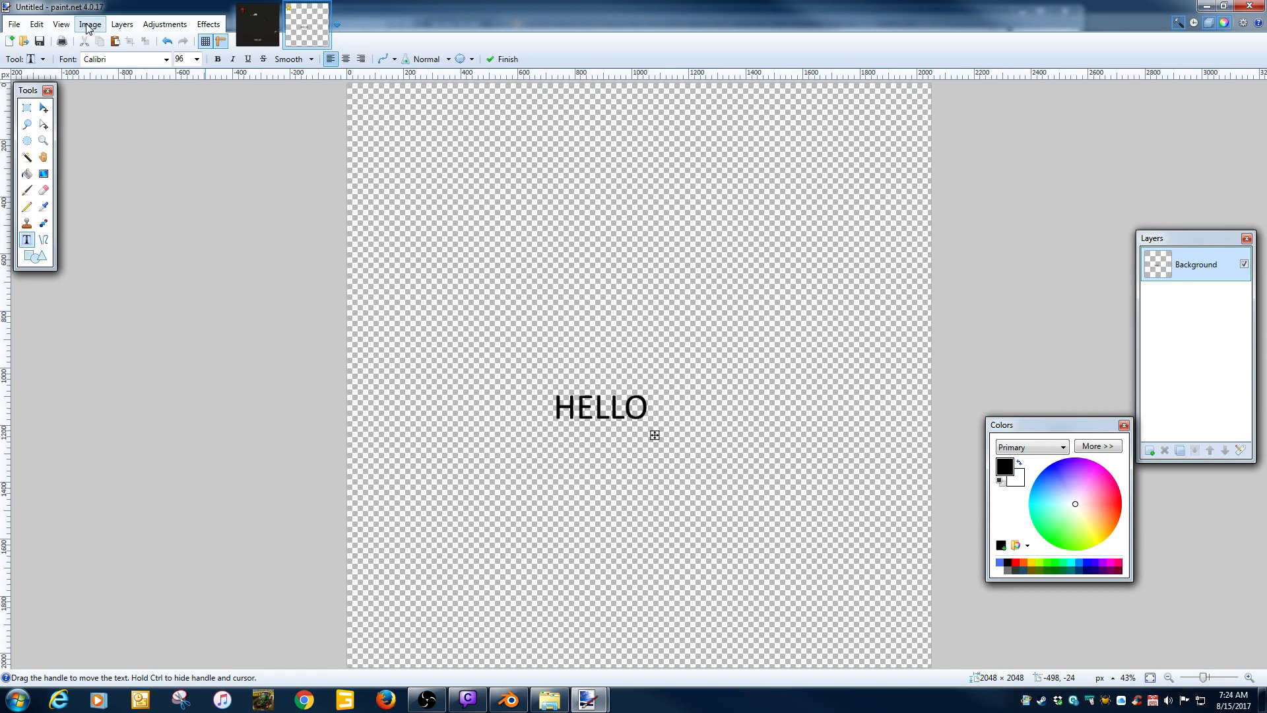
pyautogui.click(91, 28)
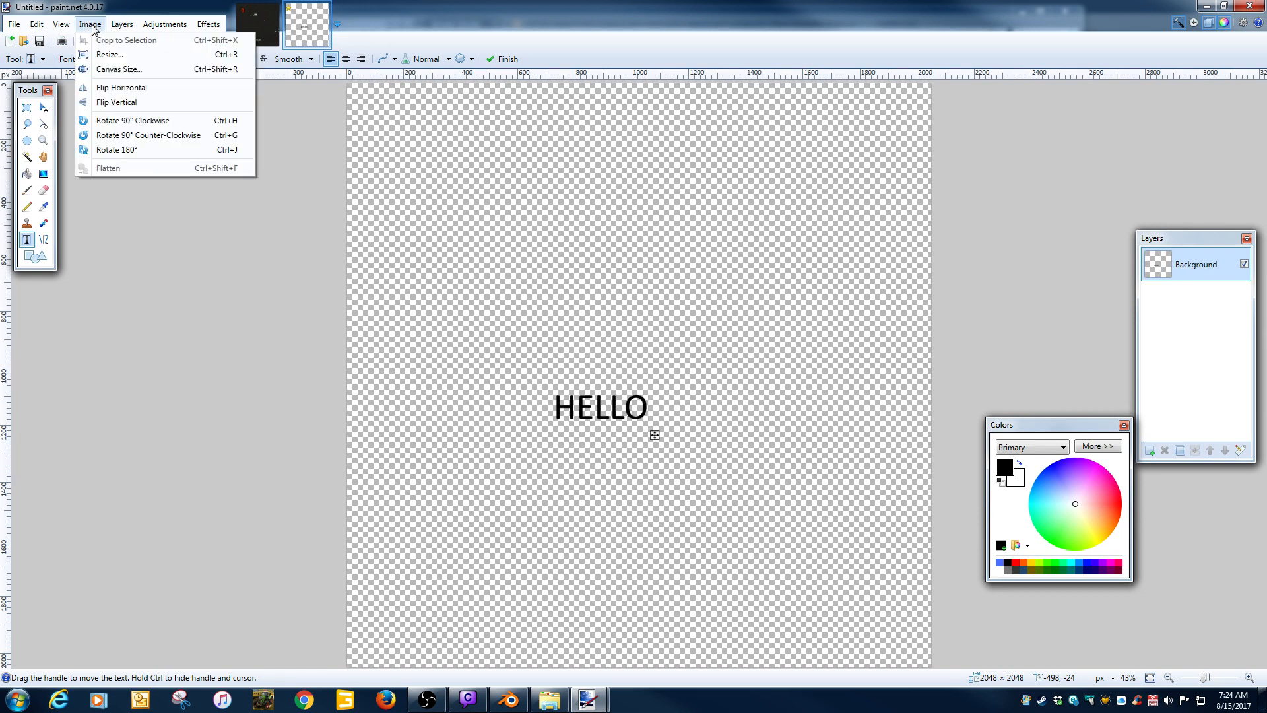
pyautogui.click(102, 88)
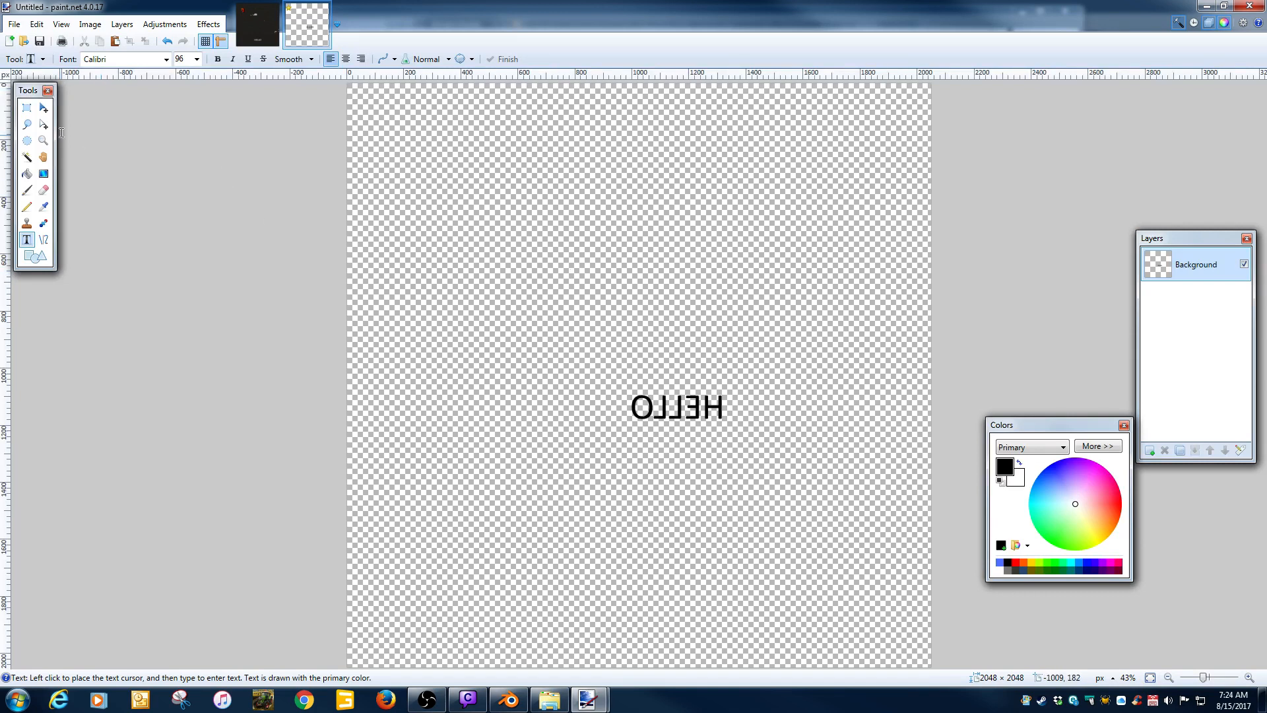
# Copy the mirrored black HELLO text and paste it into a new layer of flieglDPW180_diffuse.dds
pyautogui.click(26, 107)
pyautogui.moveTo(607, 354); pyautogui.dragTo(806, 492)
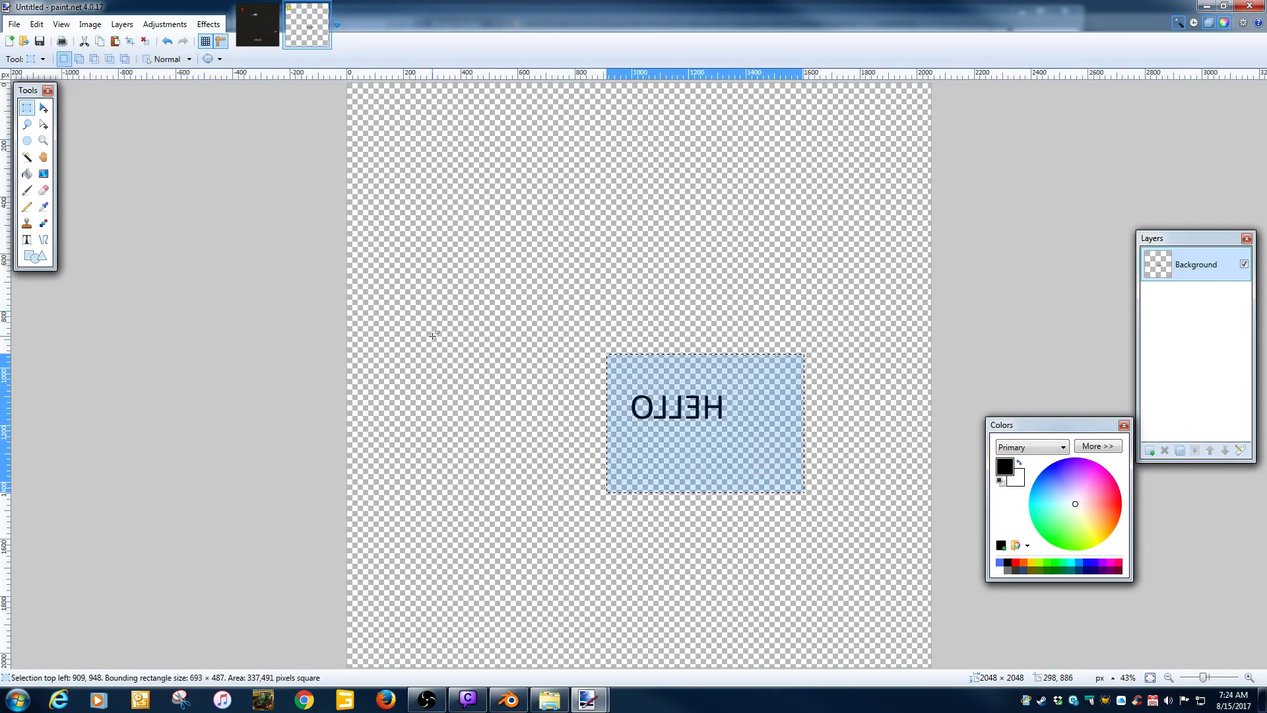
pyautogui.click(264, 26)
pyautogui.click(29, 31)
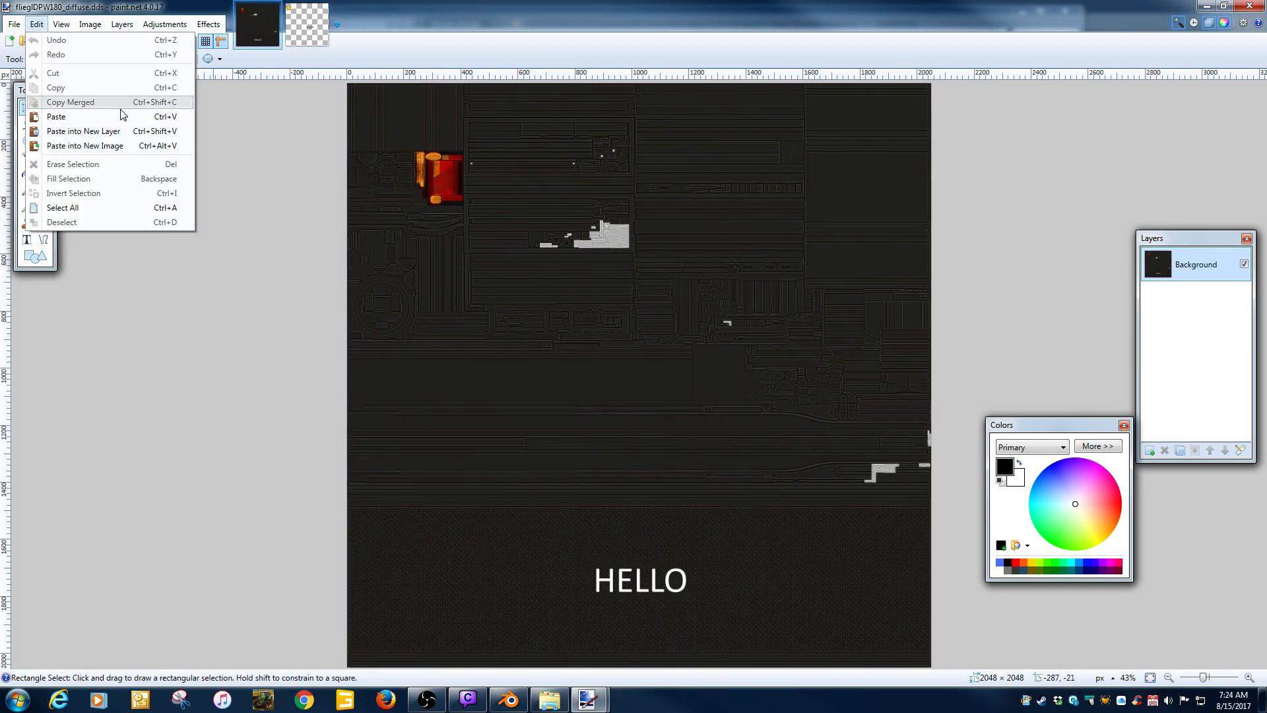
pyautogui.click(79, 131)
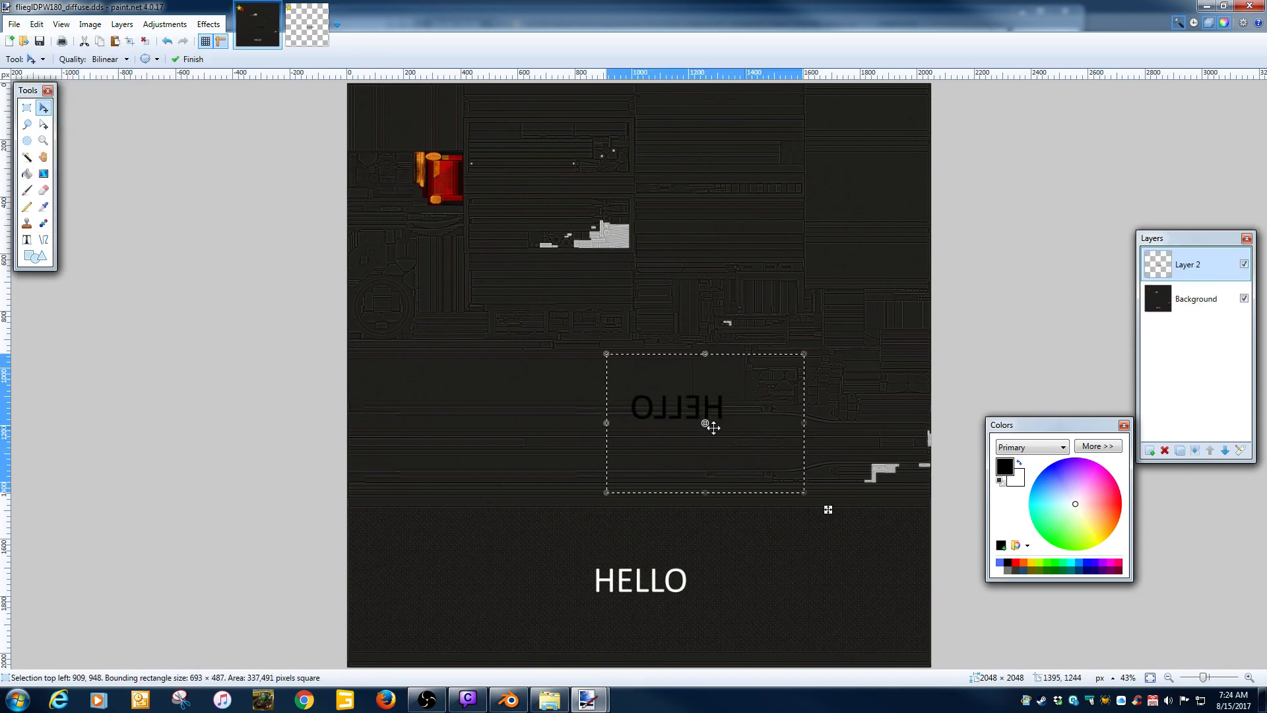
# In the untitled image, set the primary color to white and delete the mirrored black HELLO text
pyautogui.click(317, 30)
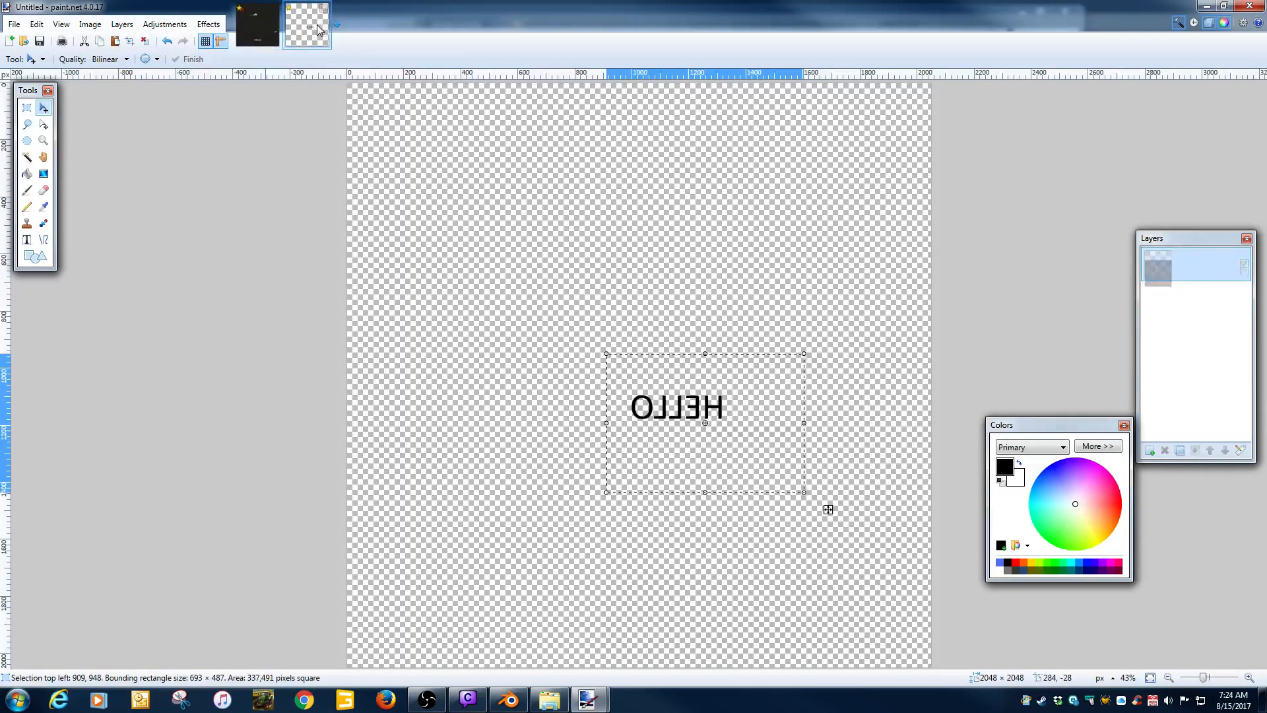
pyautogui.click(1000, 570)
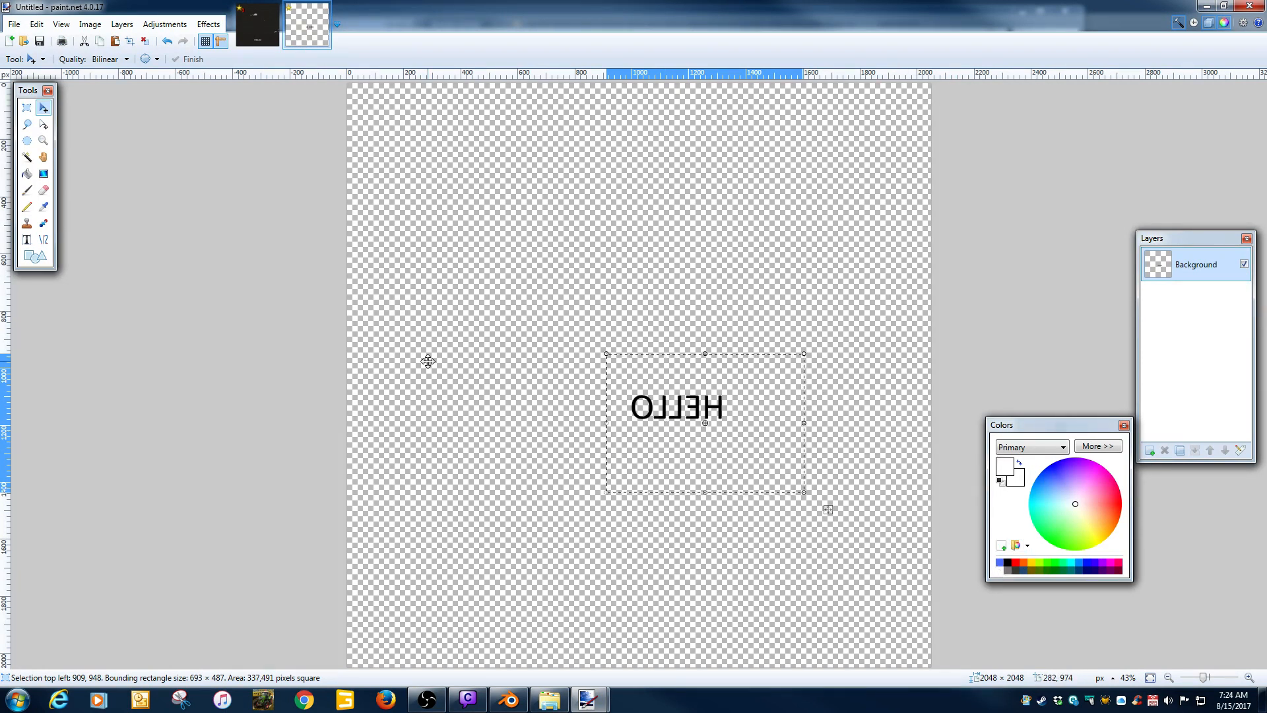
pyautogui.press('Delete')
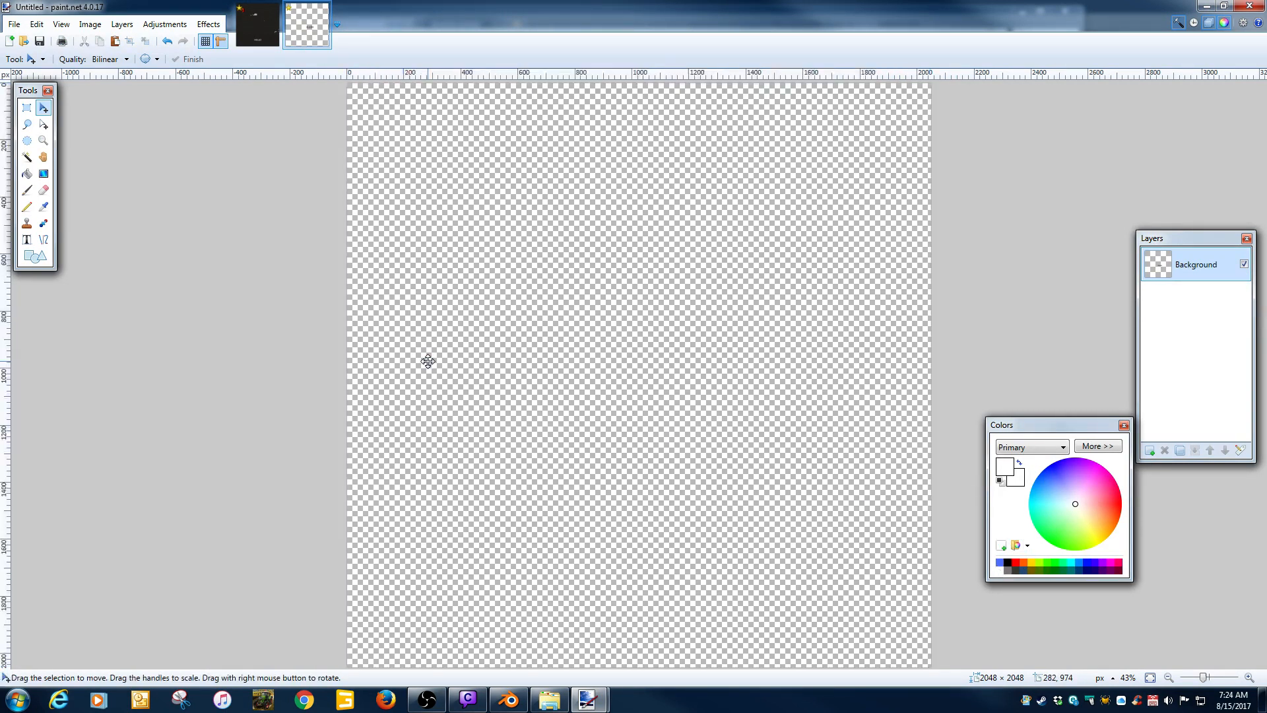
# Add the white text HELLO in Calibri size 96 near the middle of the transparent canvas
pyautogui.hotkey('ctrl', 'a')
pyautogui.click(26, 240)
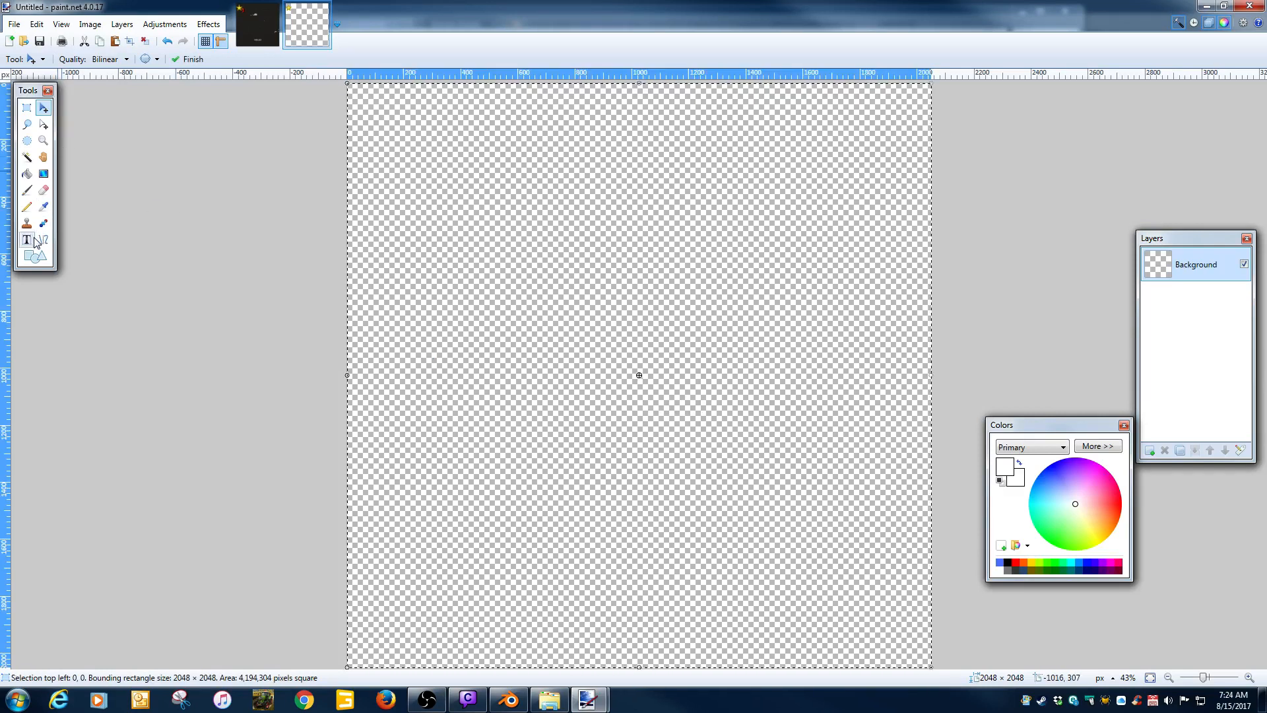
pyautogui.click(596, 426)
pyautogui.write('HWELLO')
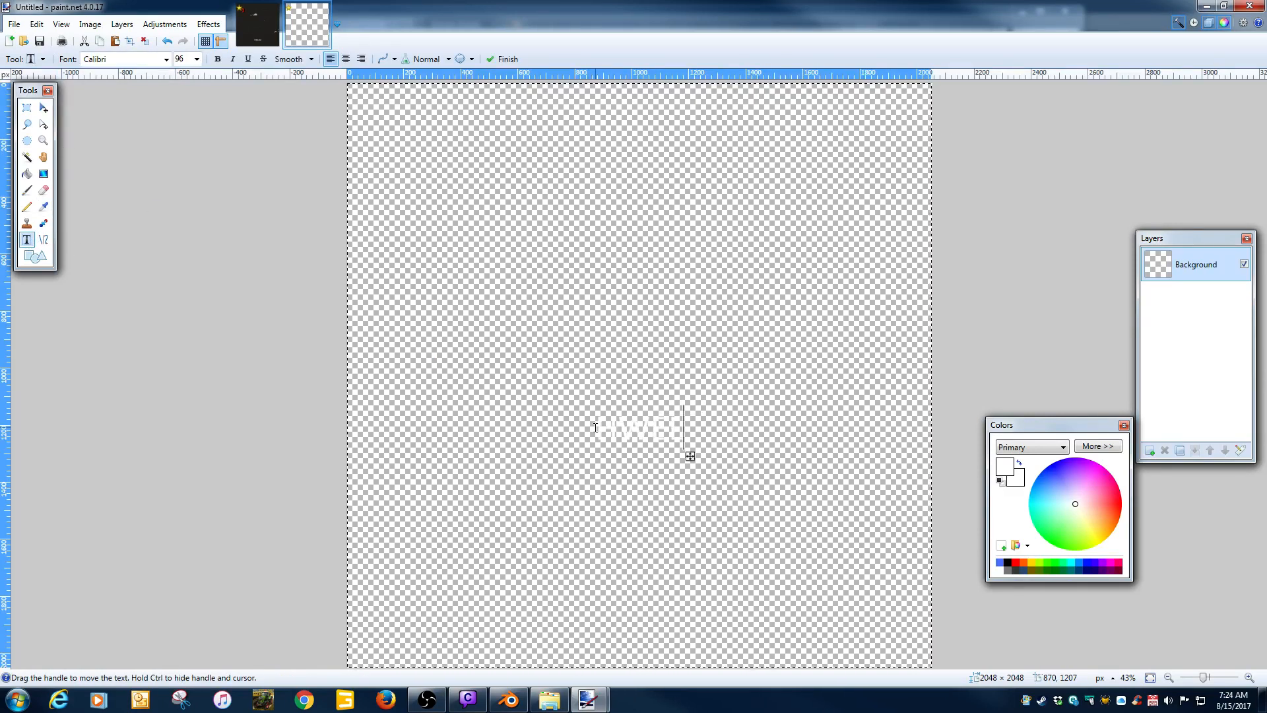
pyautogui.press('BackSpace')
pyautogui.press('BackSpace')
pyautogui.press('BackSpace')
pyautogui.press('BackSpace')
pyautogui.press('BackSpace')
pyautogui.write('ELLO')
pyautogui.press('Return')
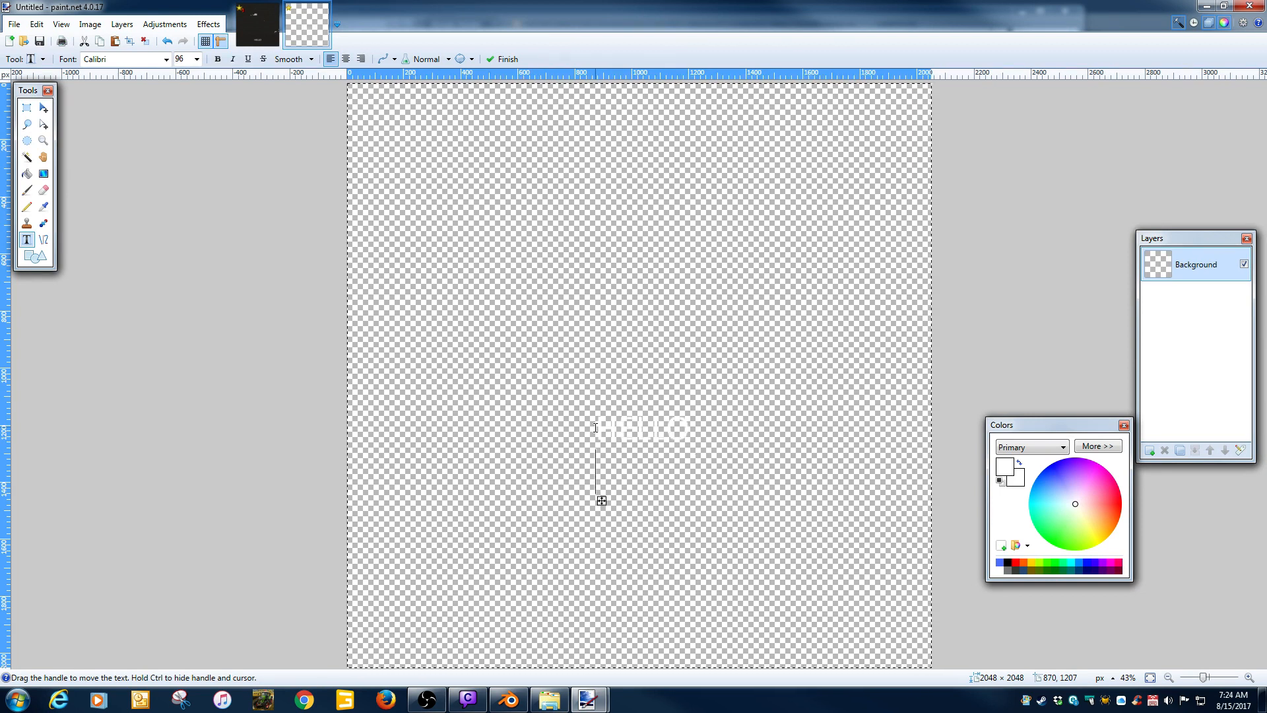
# Try pasting the unmirrored white HELLO text into a new layer of flieglDPW180_diffuse.dds, and undo the paste
pyautogui.click(26, 107)
pyautogui.hotkey('ctrl', 'a')
pyautogui.moveTo(572, 397); pyautogui.dragTo(730, 462)
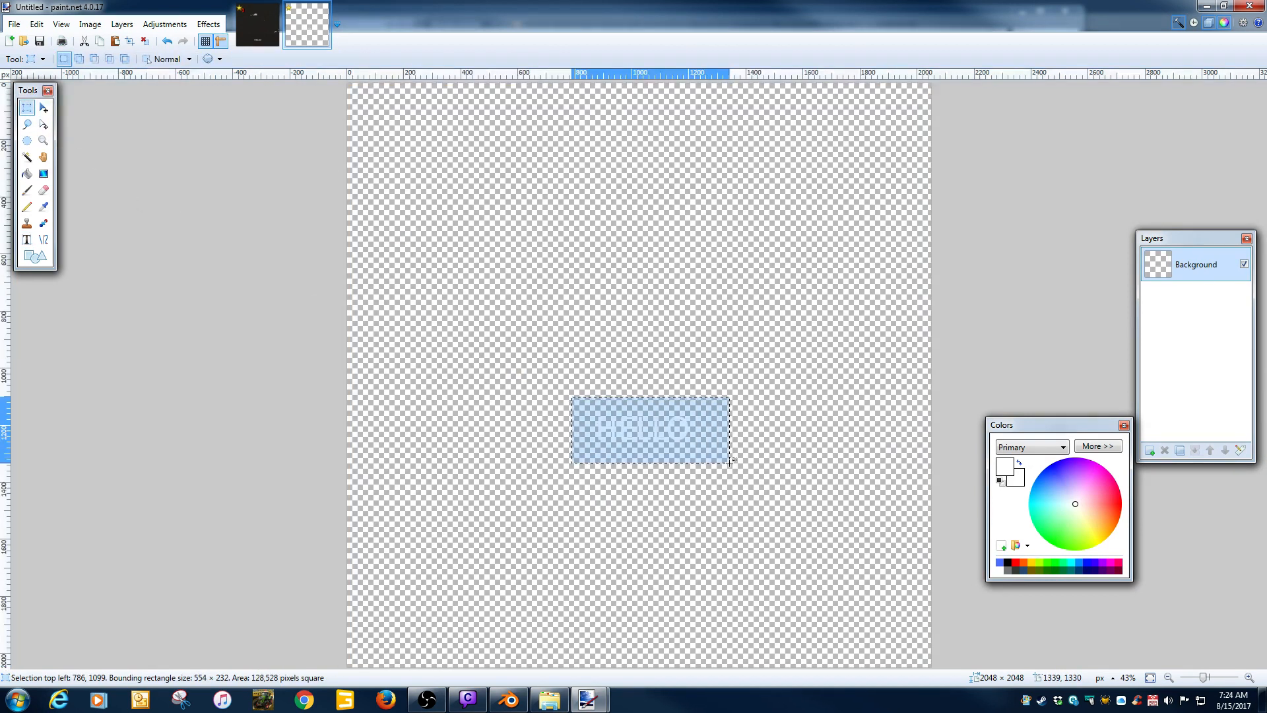
pyautogui.click(257, 24)
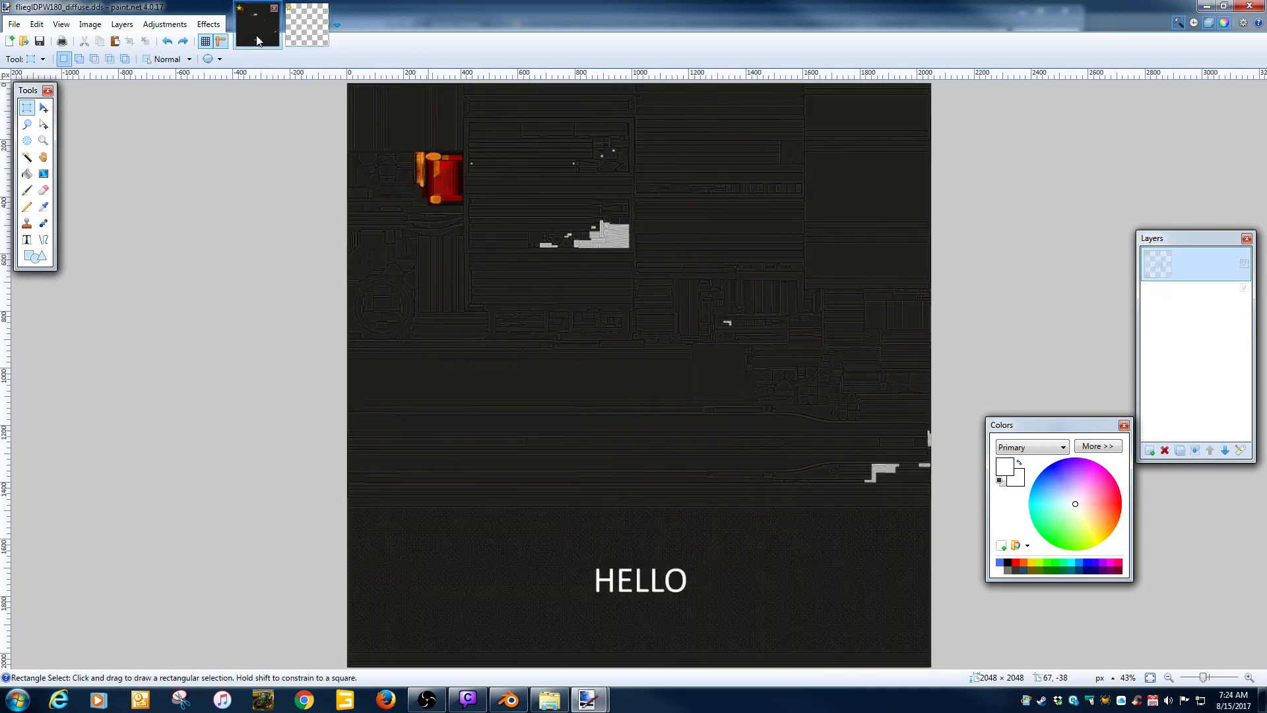
pyautogui.hotkey('ctrl', 'shift', 'n')
pyautogui.click(36, 24)
pyautogui.click(63, 131)
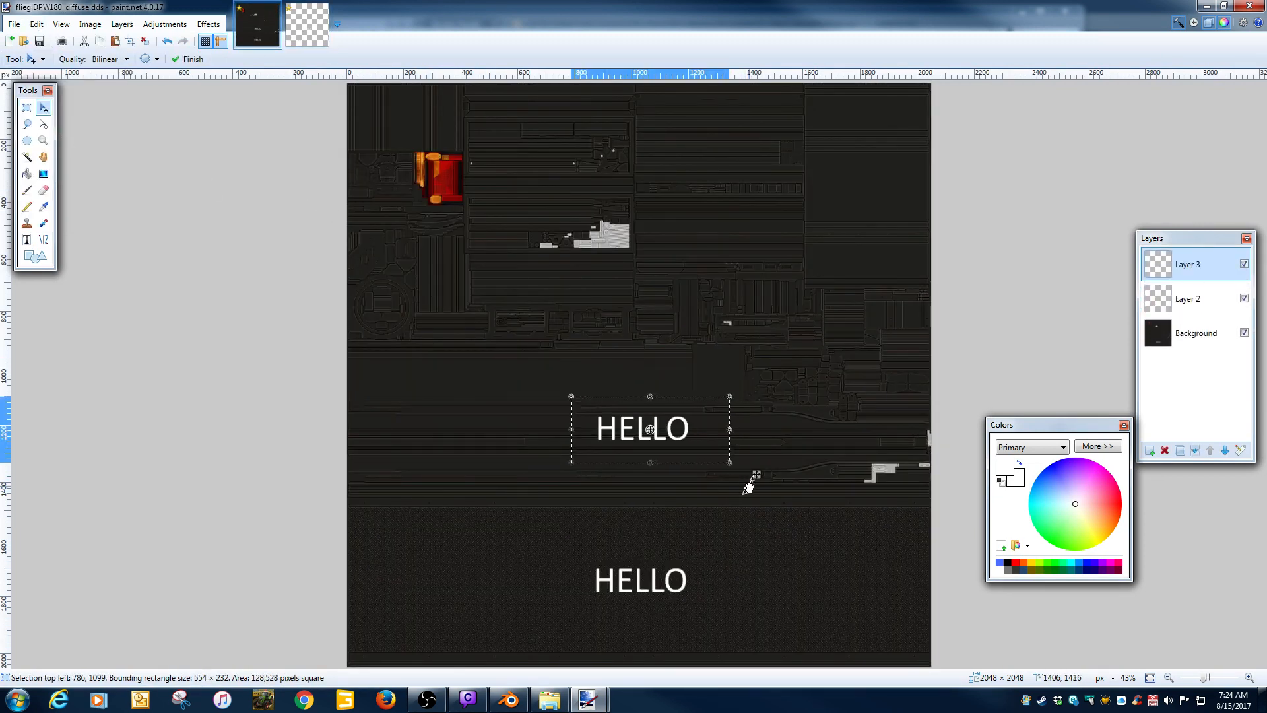
pyautogui.hotkey('ctrl', 'z')
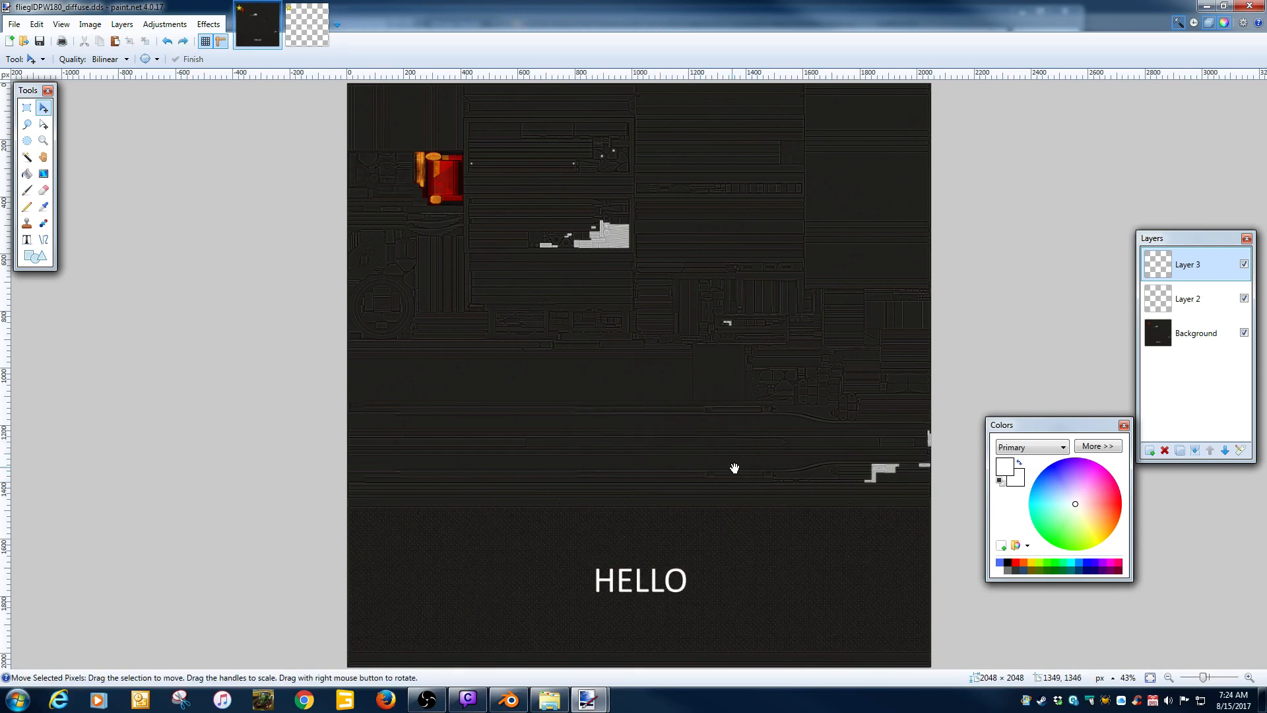
# Flip the untitled image horizontally to mirror its white HELLO text
pyautogui.click(308, 20)
pyautogui.click(91, 23)
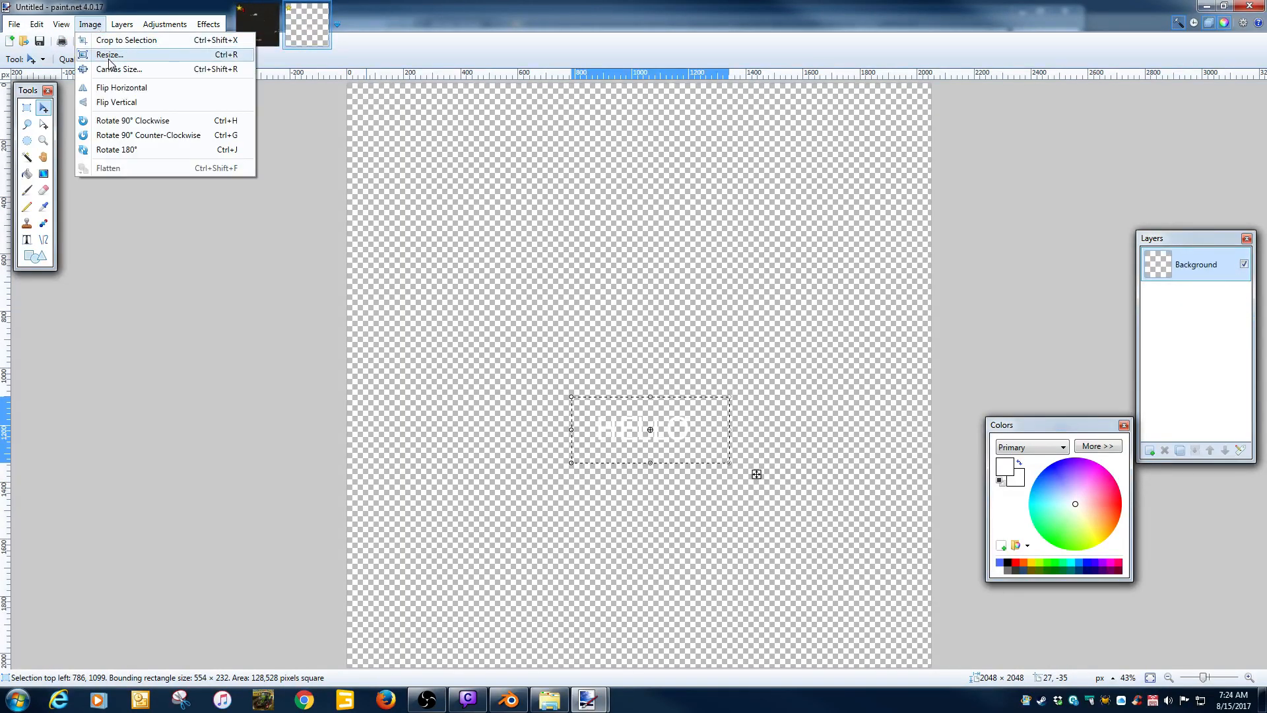
pyautogui.click(111, 89)
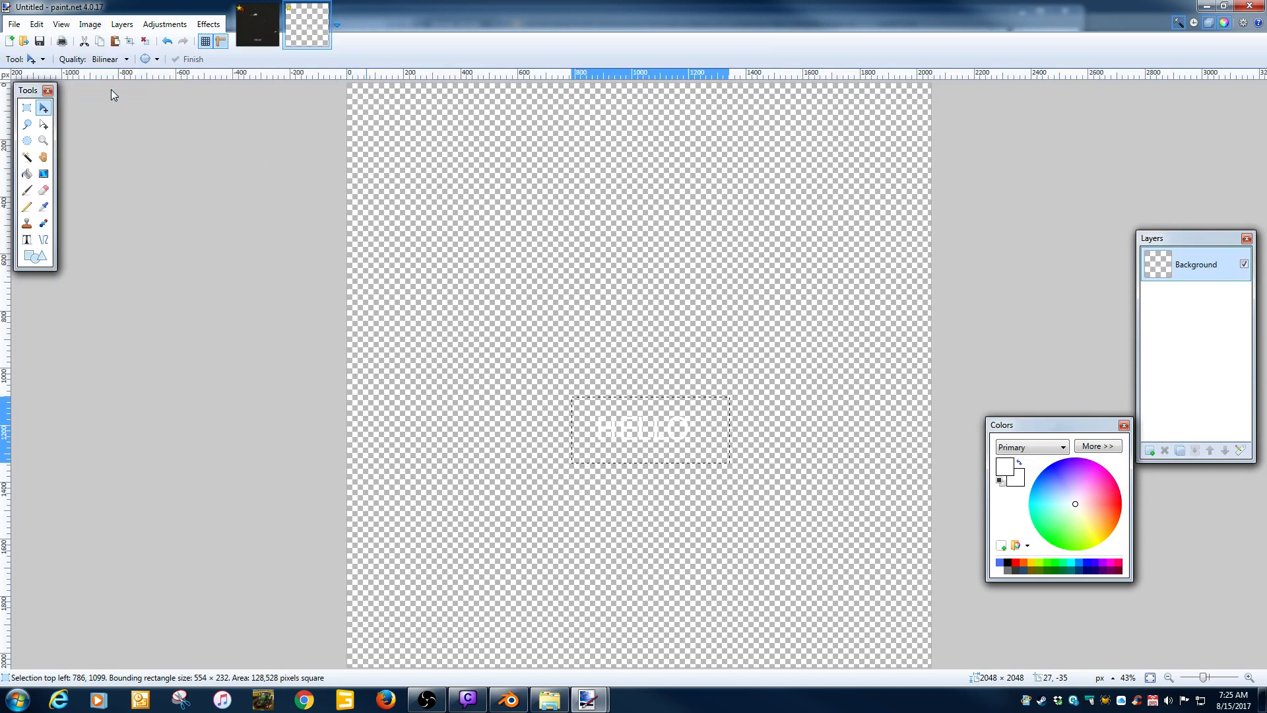
# Copy the mirrored white HELLO into a new layer of flieglDPW180_diffuse.dds and move it just left of the existing HELLO
pyautogui.click(27, 108)
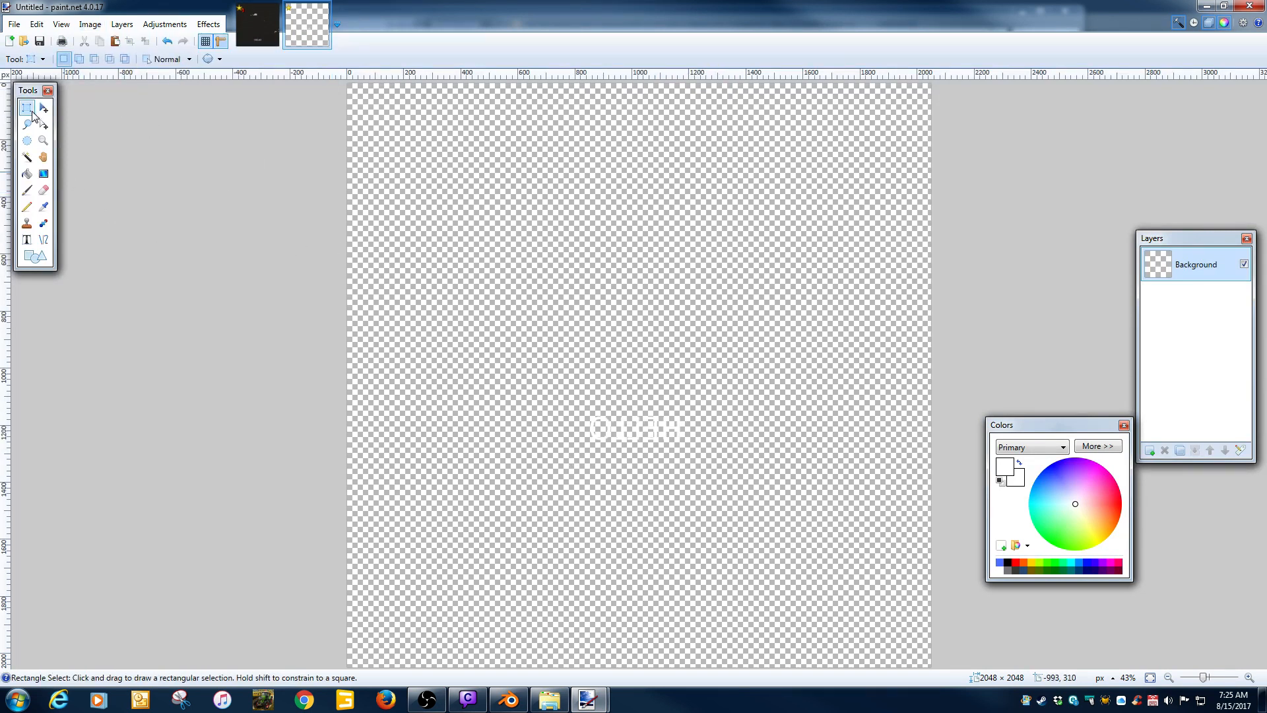
pyautogui.moveTo(557, 400); pyautogui.dragTo(725, 469)
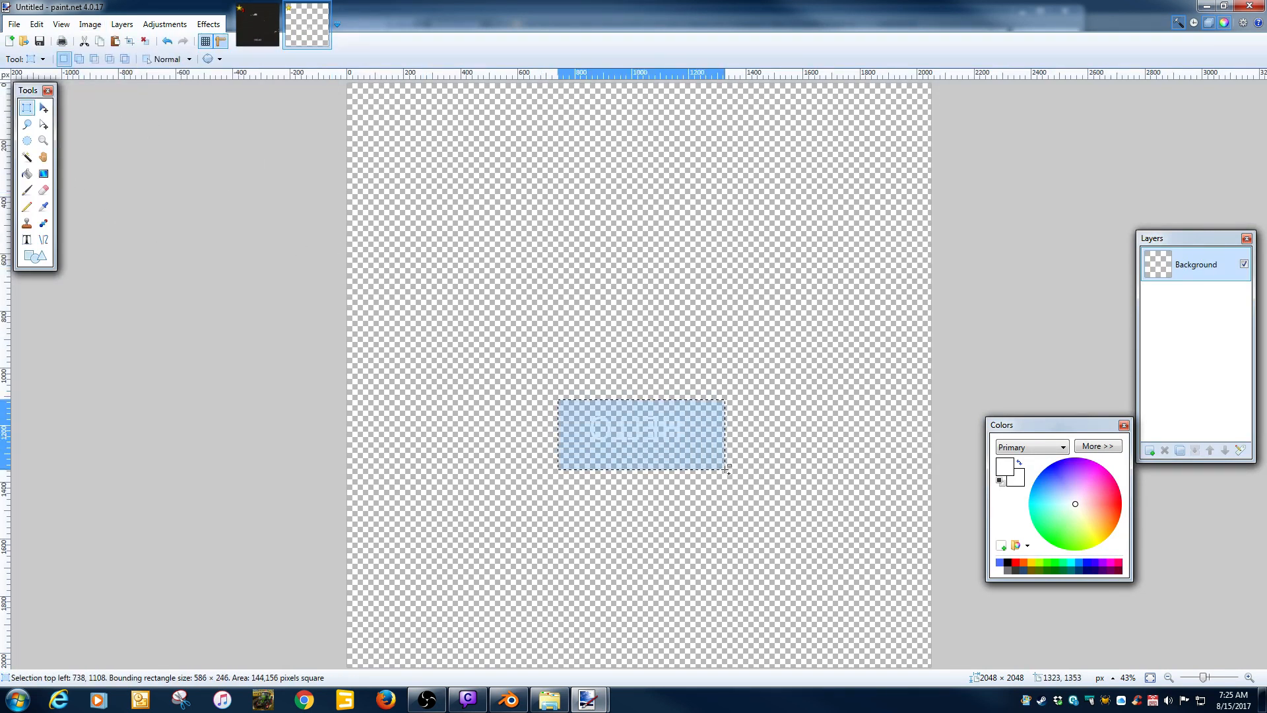
pyautogui.click(259, 27)
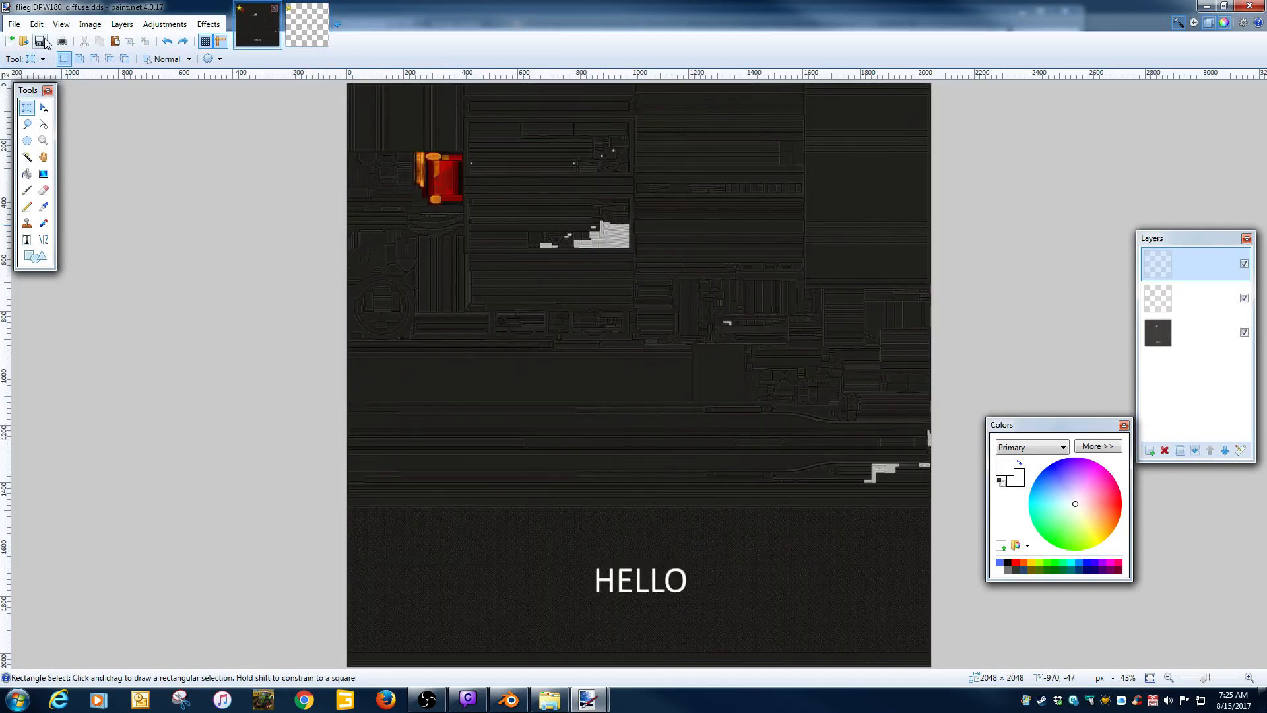
pyautogui.click(37, 23)
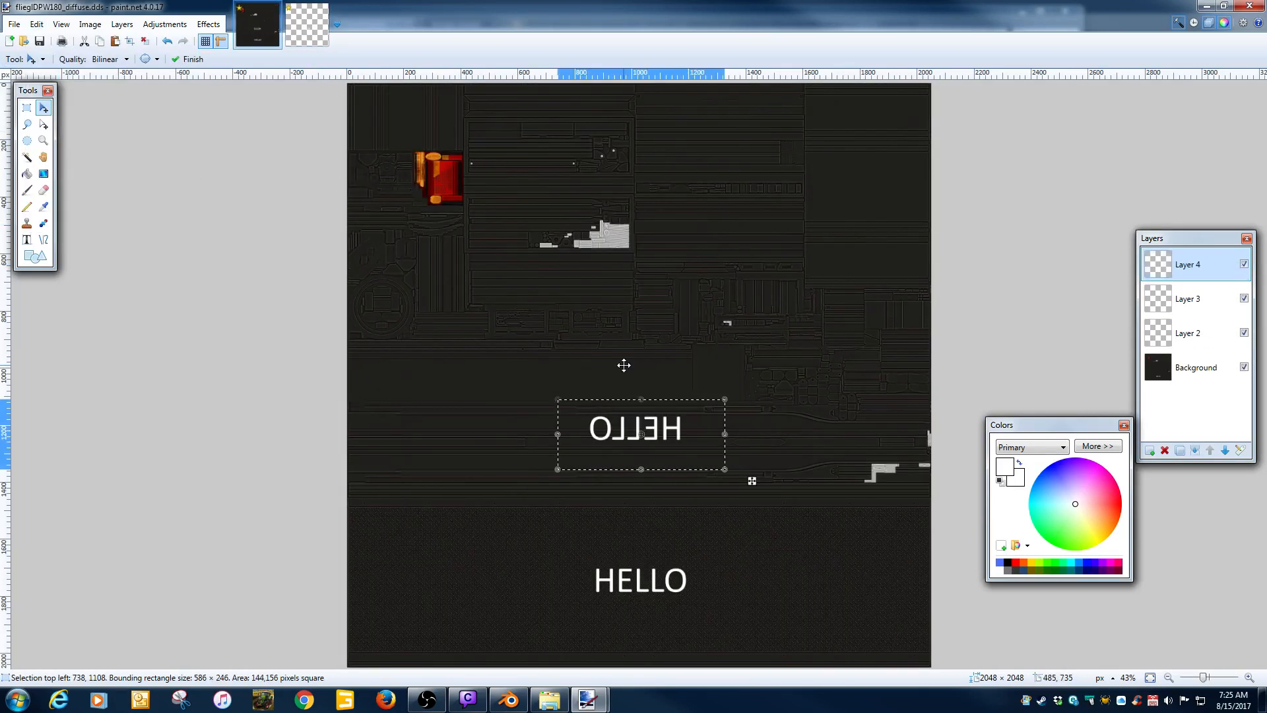
pyautogui.moveTo(750, 481); pyautogui.dragTo(614, 625)
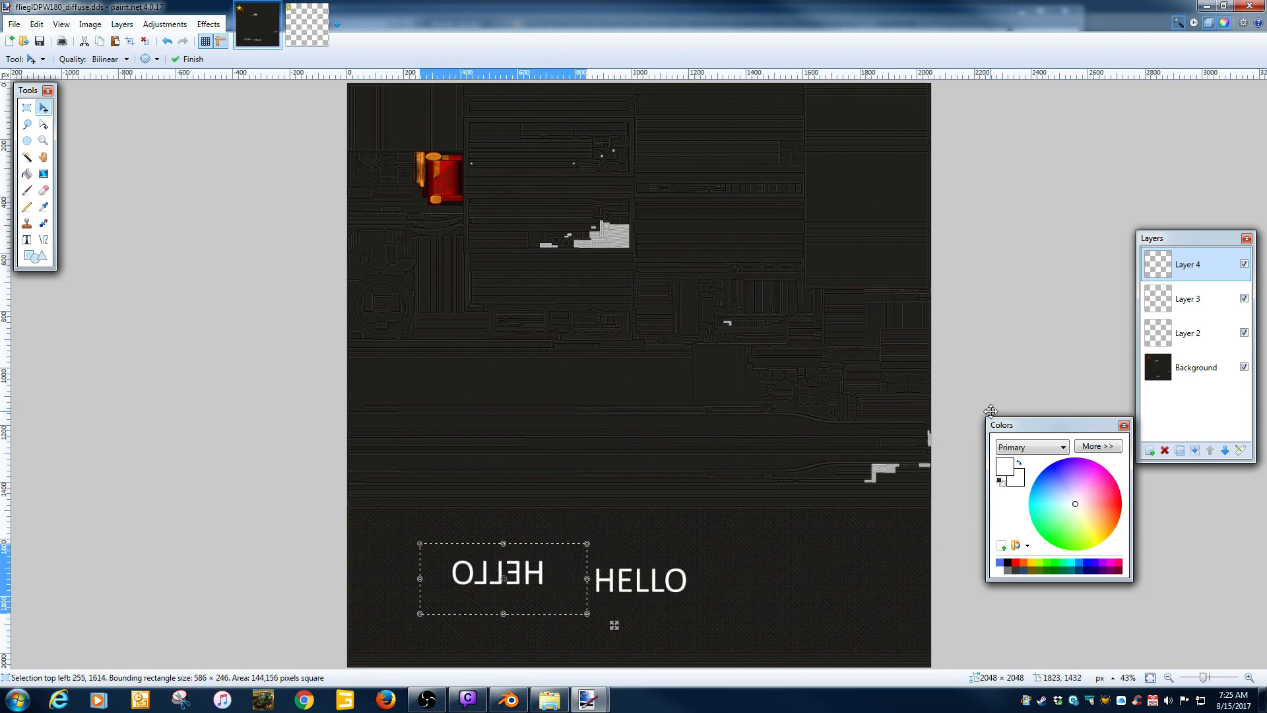
# Merge all layers of flieglDPW180_diffuse.dds down into the Background layer
pyautogui.click(1195, 450)
pyautogui.click(1195, 450)
pyautogui.click(1195, 450)
pyautogui.click(1194, 450)
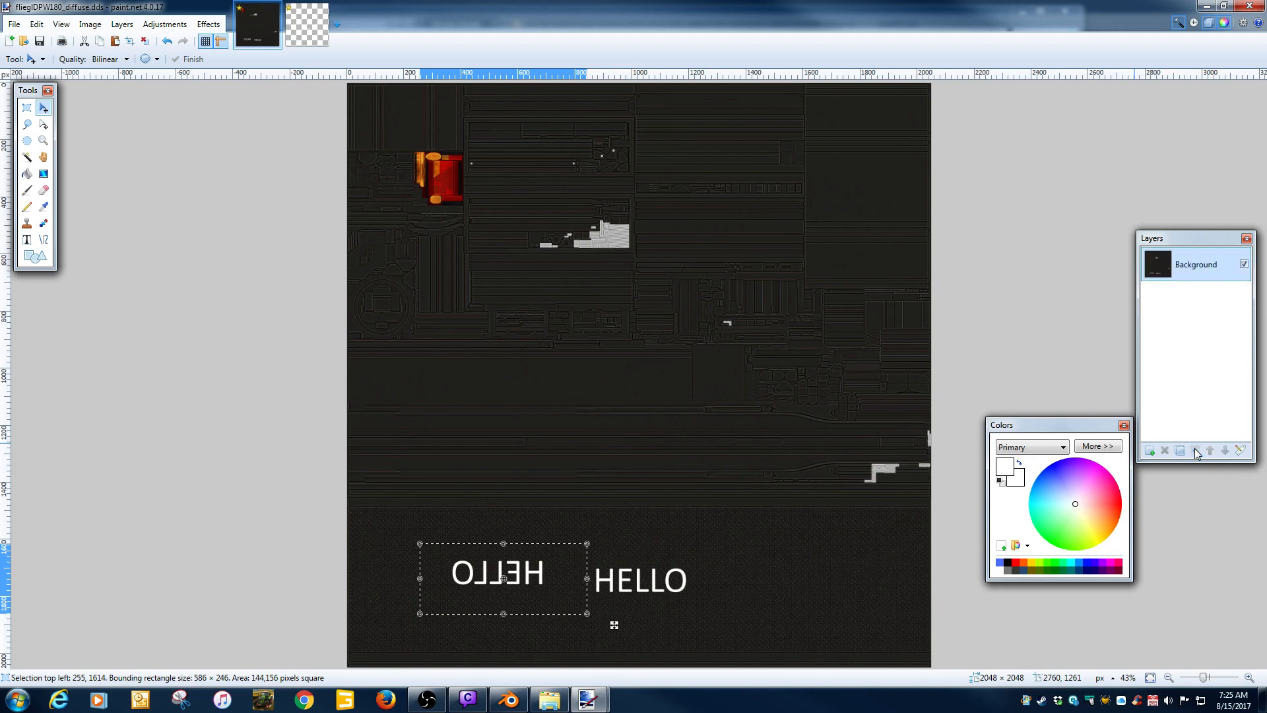
# Save the texture over flieglDPW180_diffuse.dds in the tutorial folder as DXT5 (Interpolated Alpha) with mip maps
pyautogui.click(15, 25)
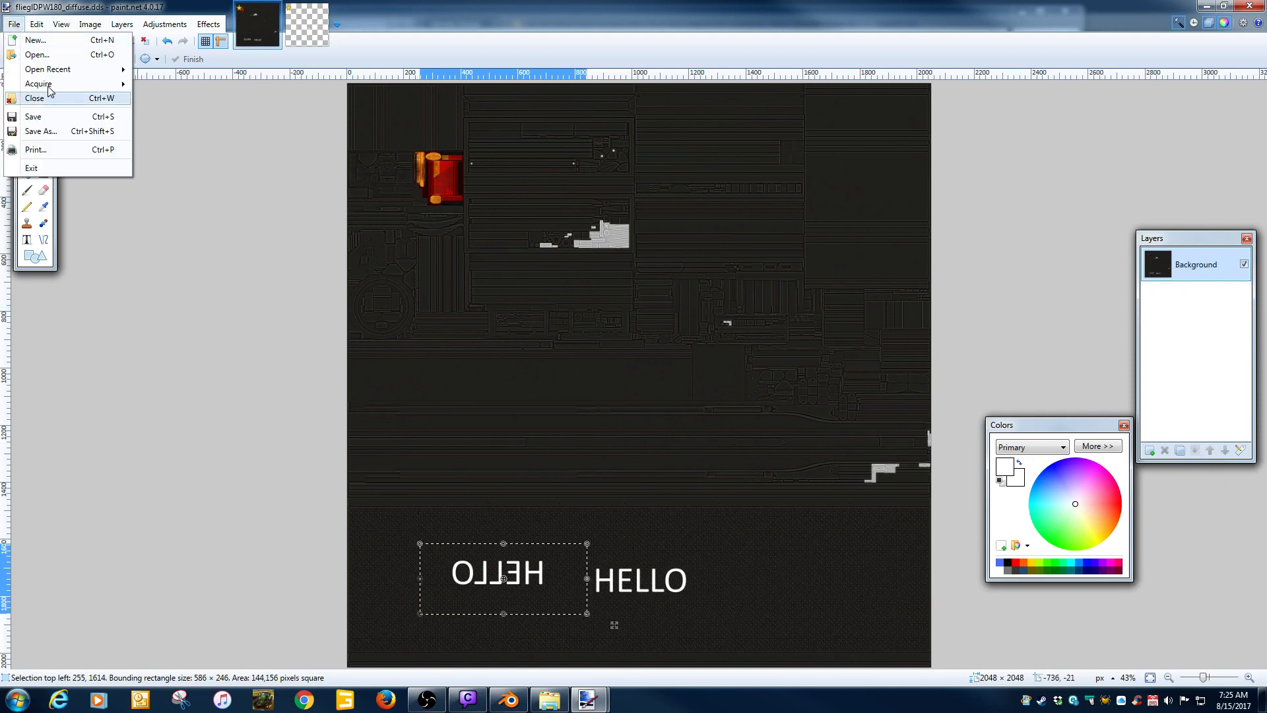
pyautogui.click(46, 134)
pyautogui.doubleClick(318, 215)
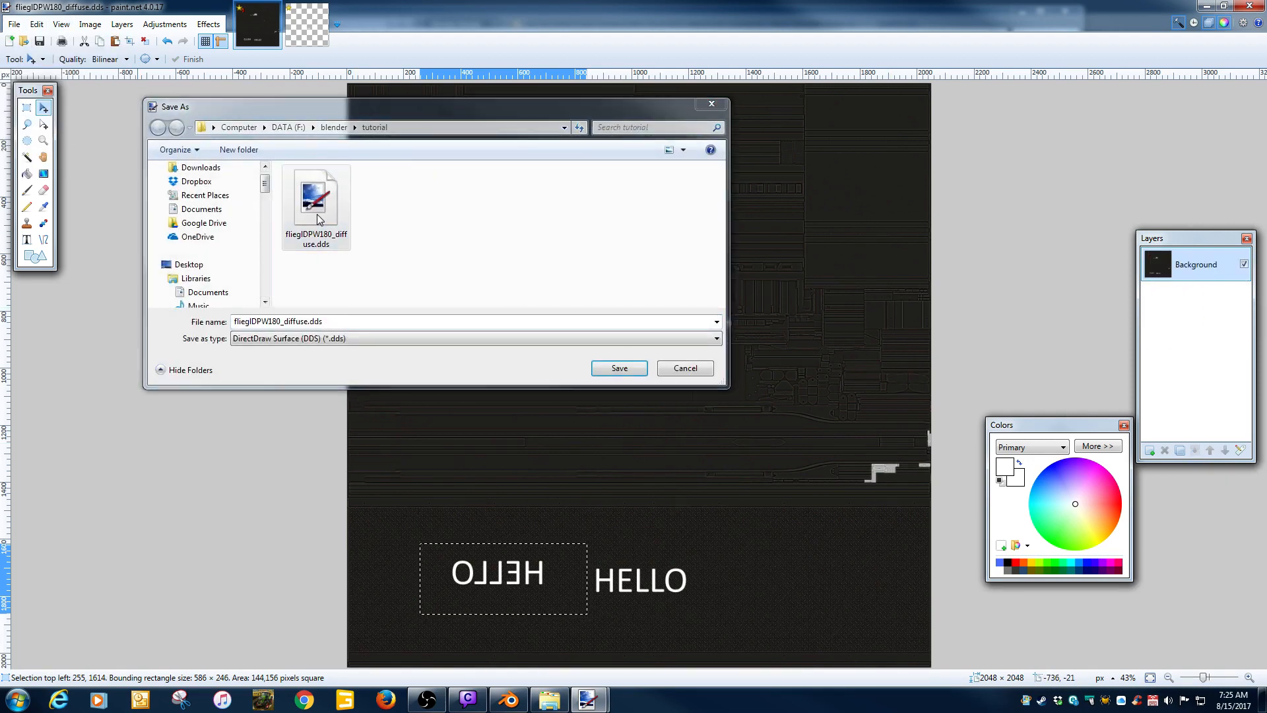
pyautogui.click(663, 350)
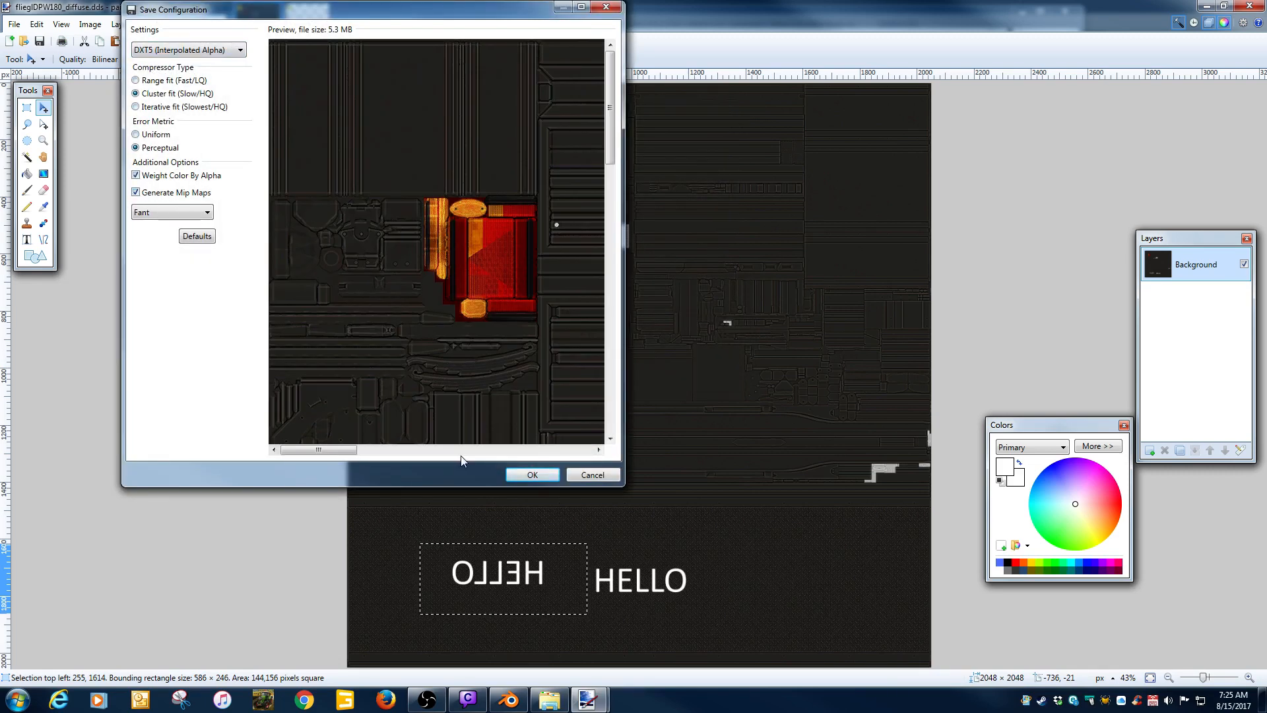
pyautogui.click(548, 474)
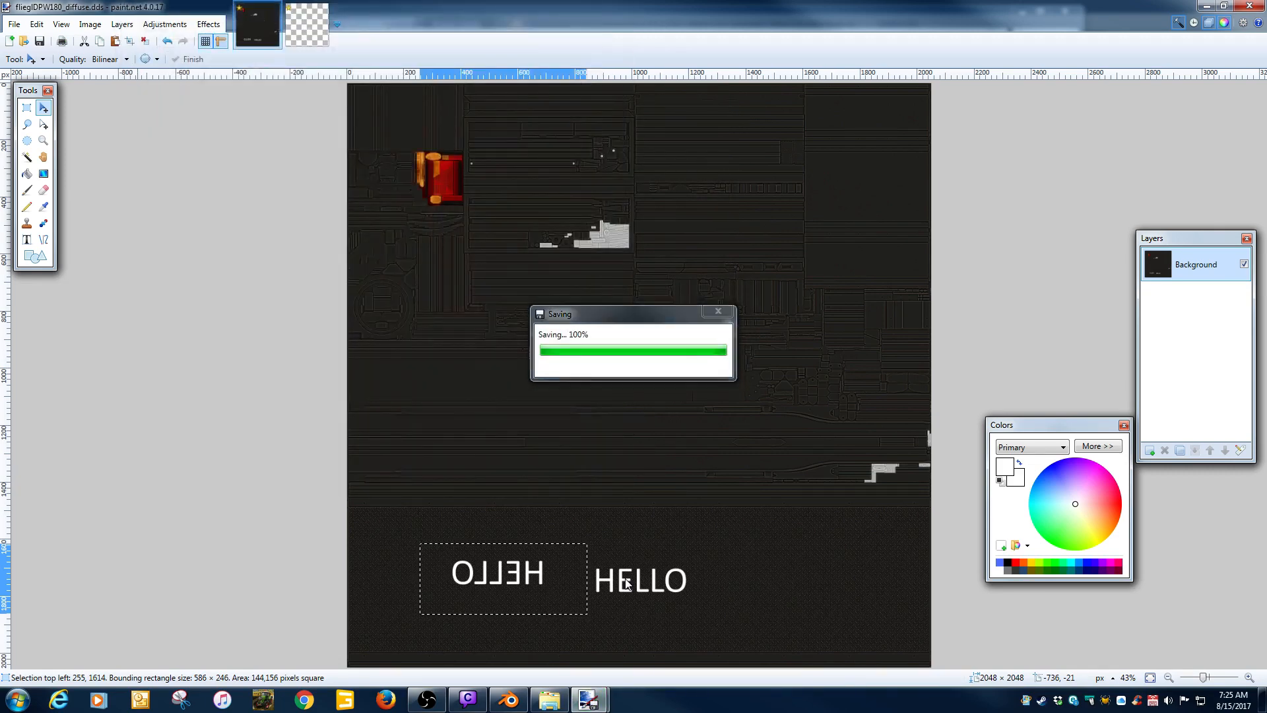
# Switch to Blender, reload the flieglDPW180_diffuse.dds image and view both HELLO texts on the trailer deck
pyautogui.click(508, 699)
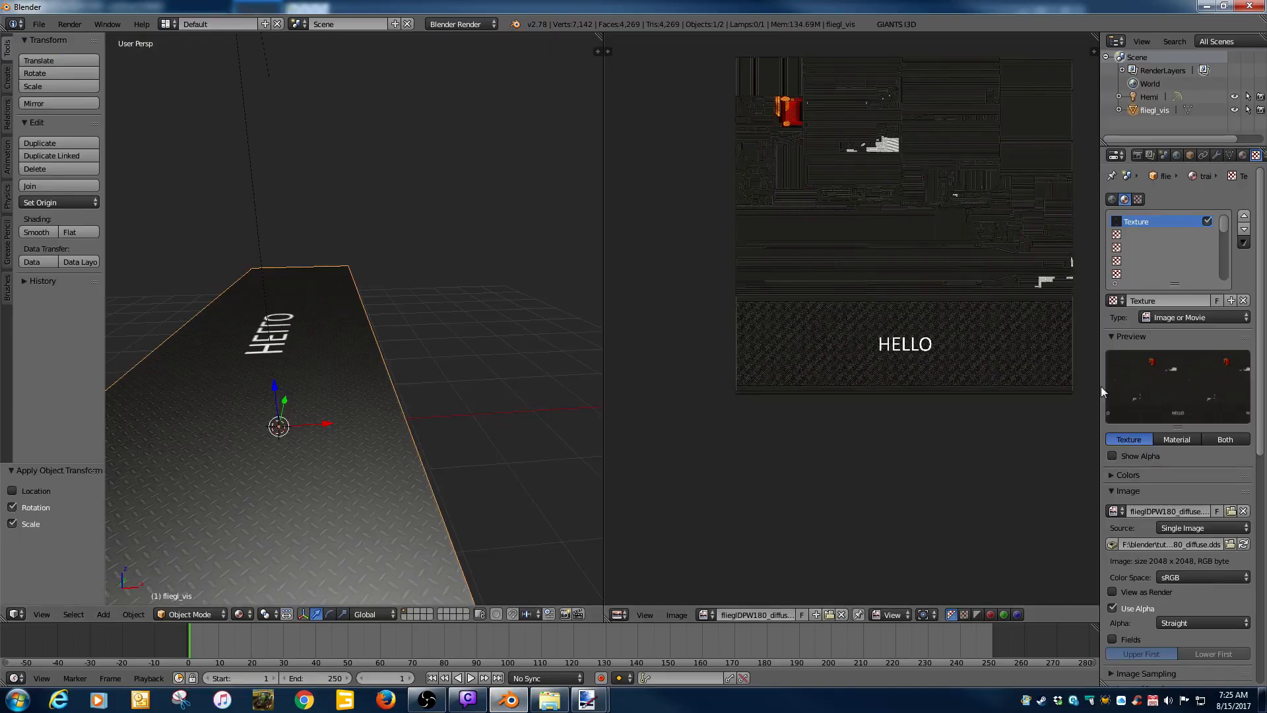
pyautogui.click(1243, 544)
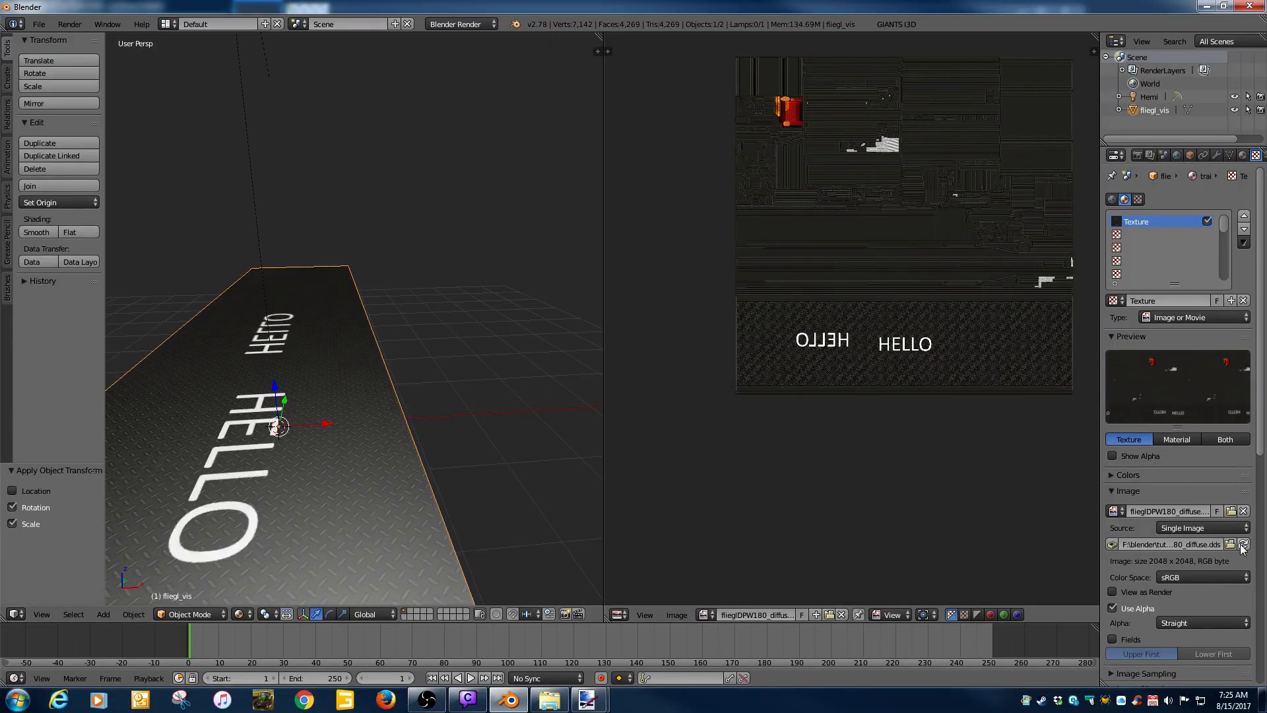
pyautogui.moveTo(581, 480); pyautogui.dragTo(497, 512, button='middle')
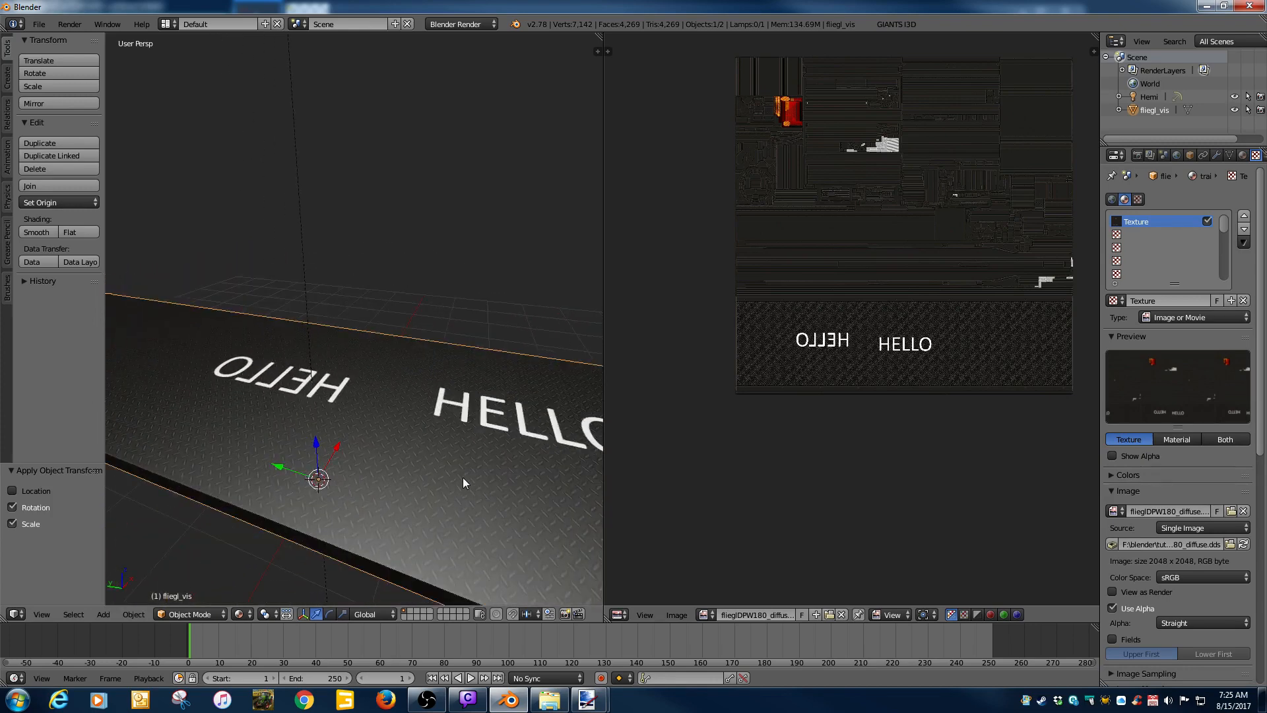
pyautogui.scroll(-2, 464, 482)
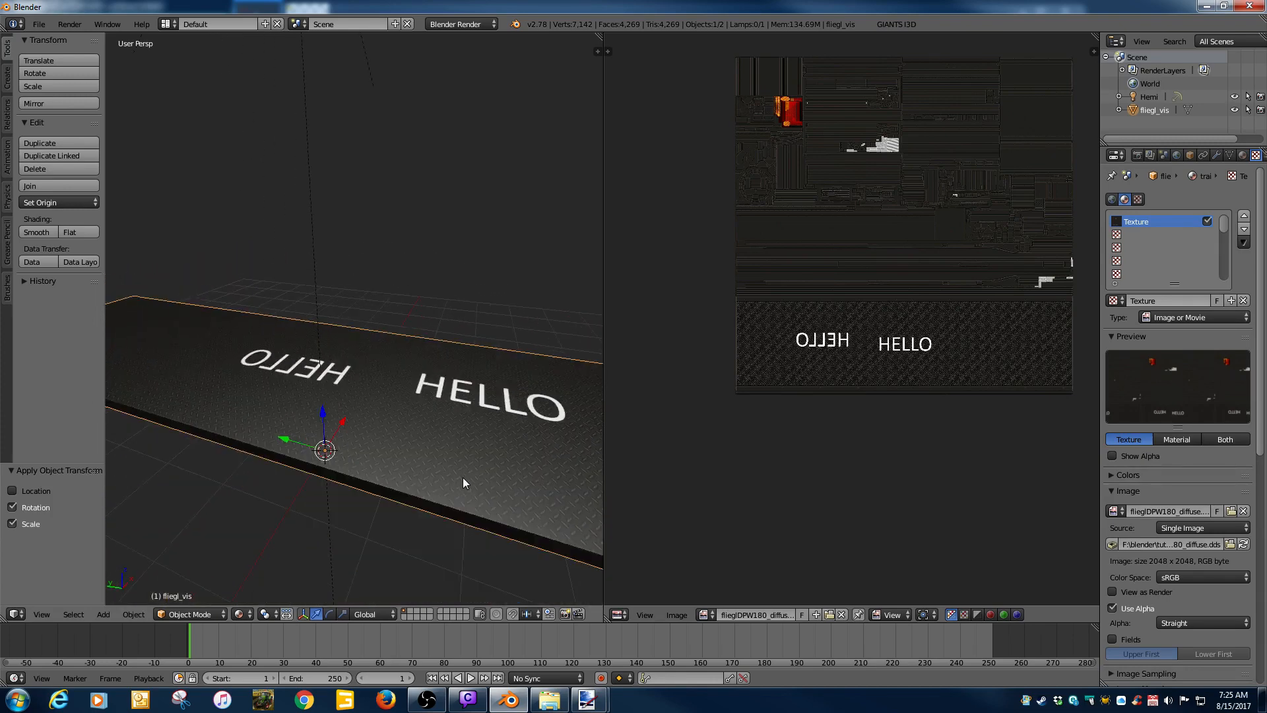
pyautogui.scroll(-2, 463, 482)
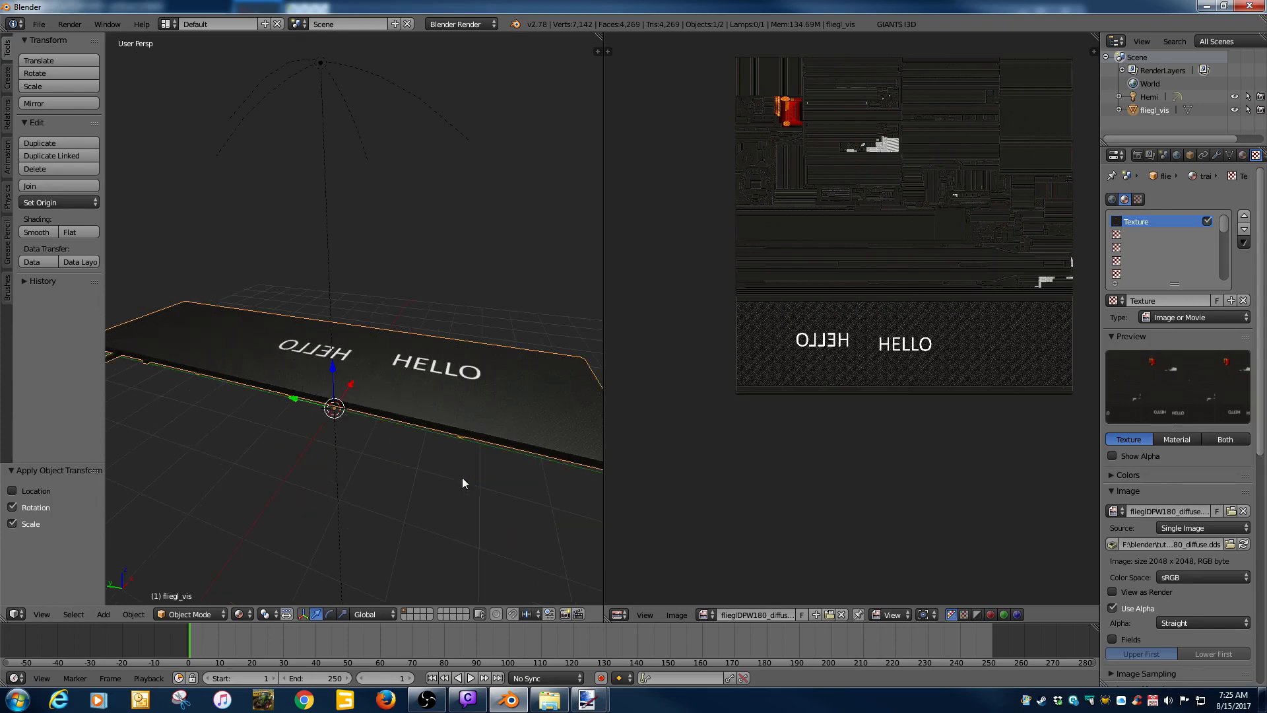
pyautogui.moveTo(462, 482); pyautogui.dragTo(274, 400, button='middle')
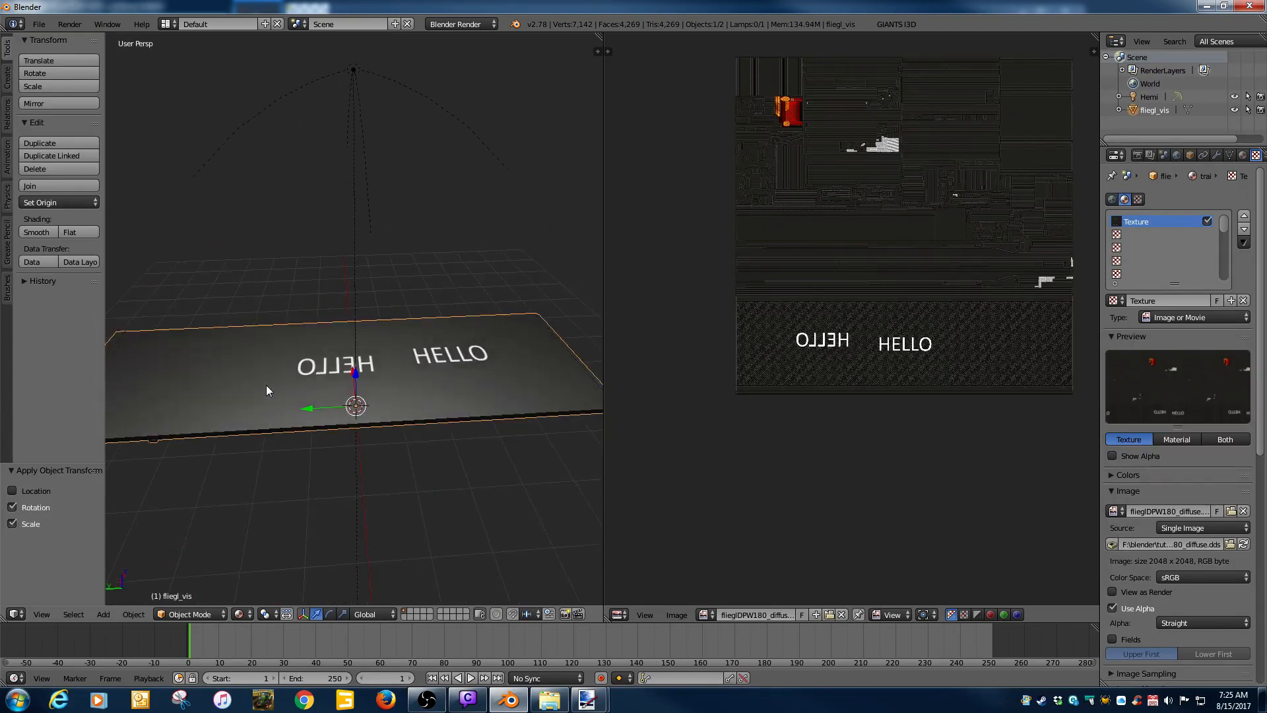
# Enter Edit Mode on fliegl_vis and select individual deck faces to compare their positions in the model and the UV layout
pyautogui.press('Tab')
pyautogui.rightClick(278, 388)
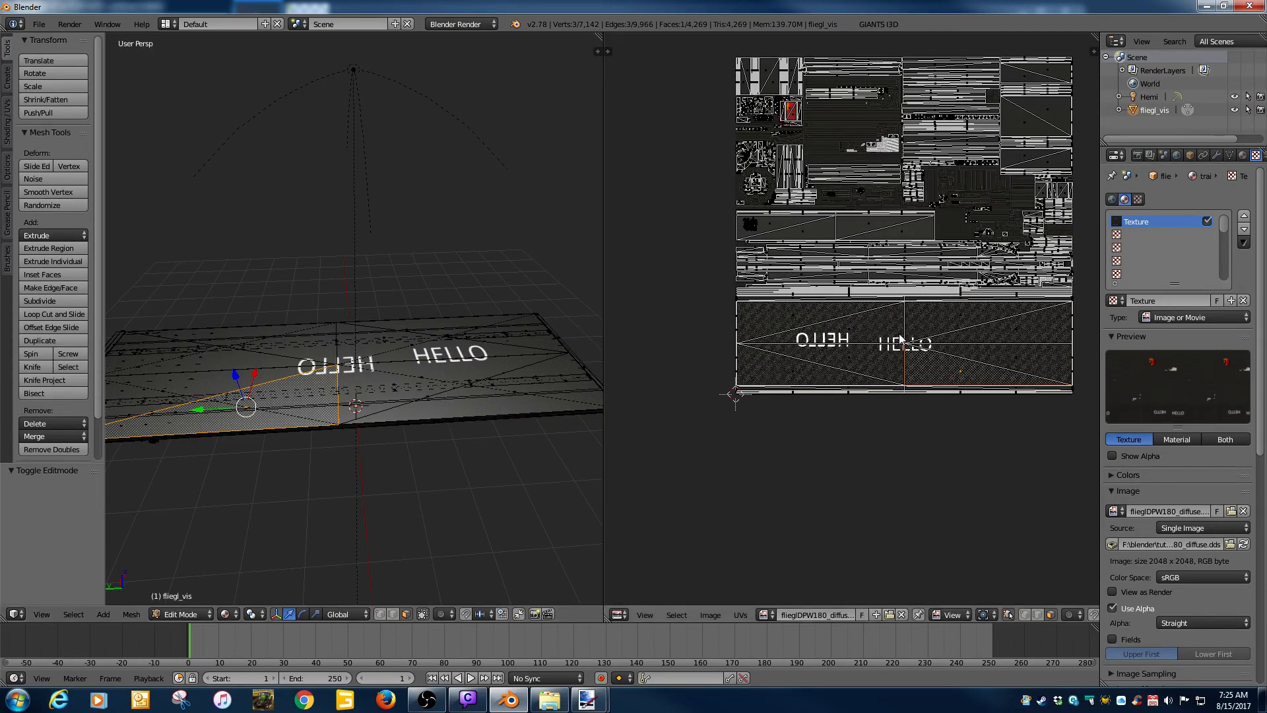
pyautogui.rightClick(875, 358)
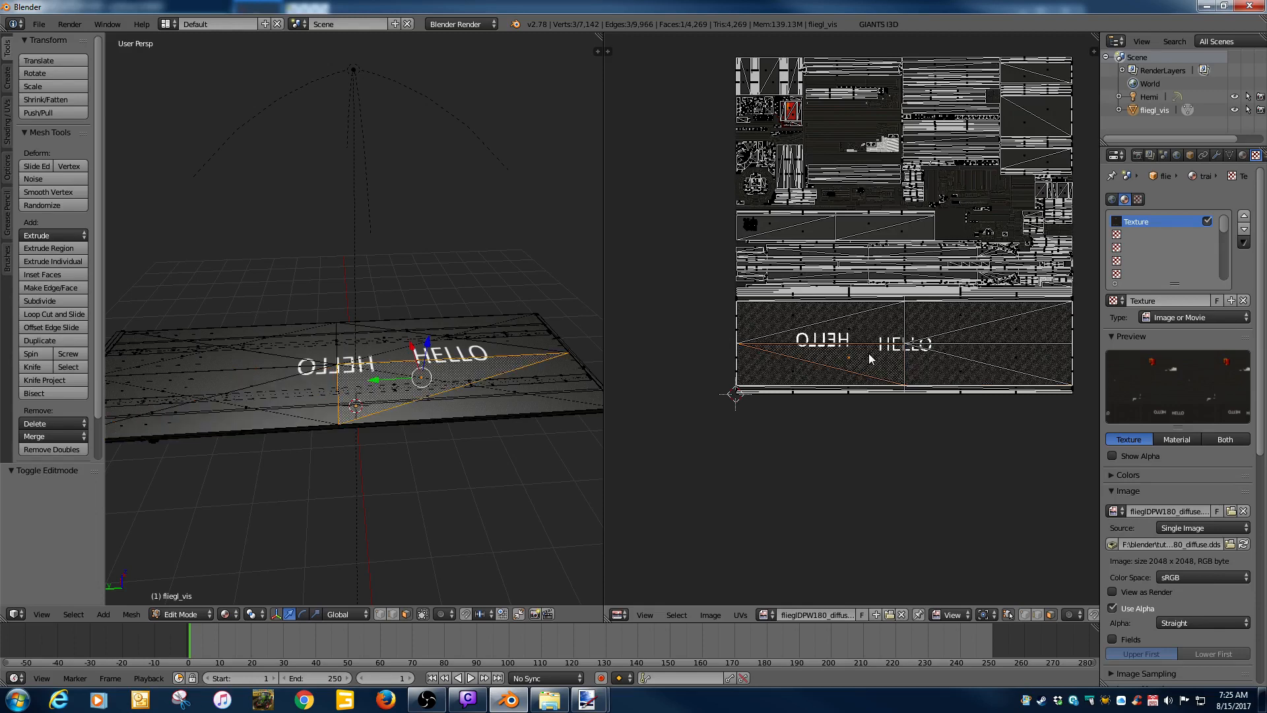
pyautogui.rightClick(878, 337)
pyautogui.rightClick(950, 322)
pyautogui.rightClick(1004, 329)
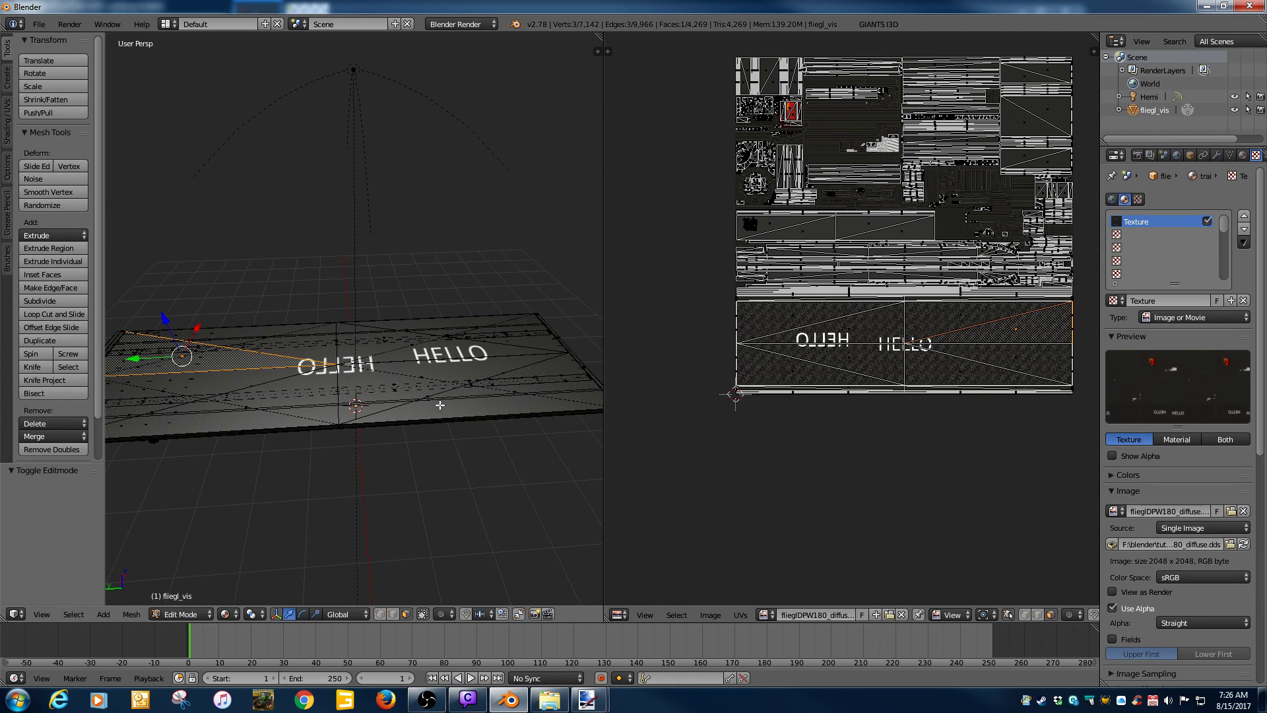
pyautogui.moveTo(590, 700)
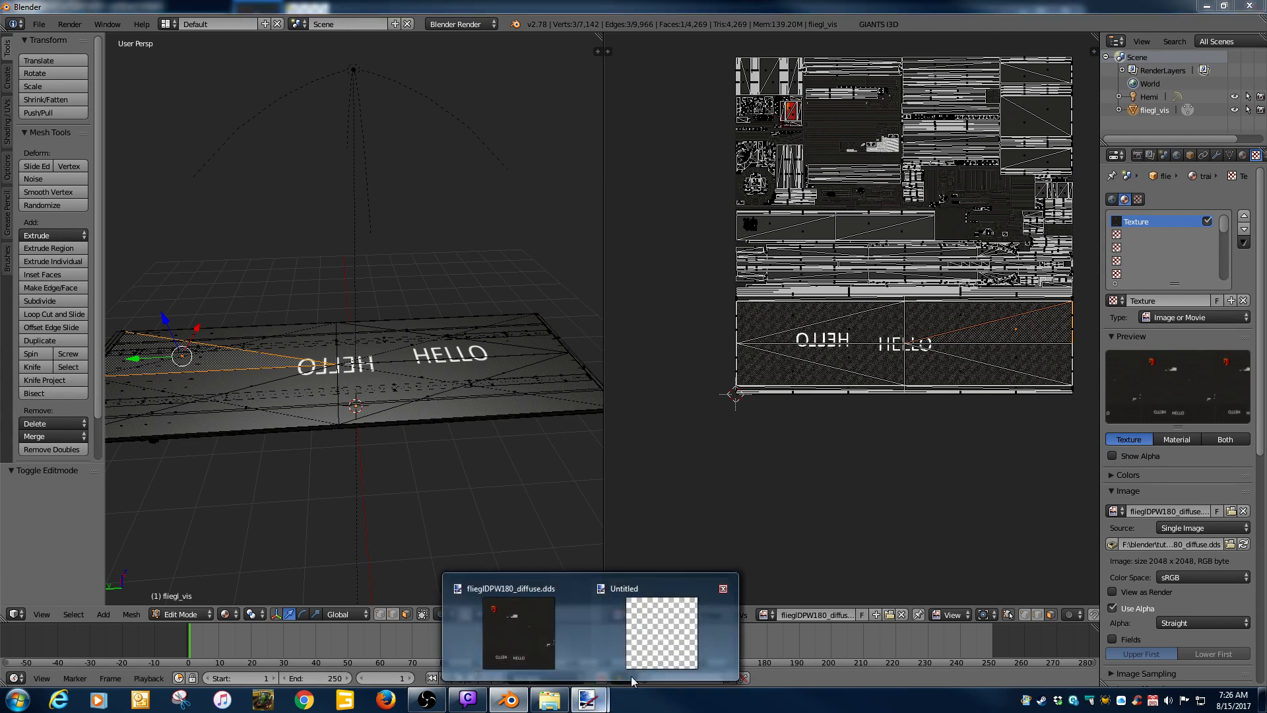
# Switch to paint.net, open beefHUD.dds from the huds folder and select the whole cow image for copying
pyautogui.click(547, 644)
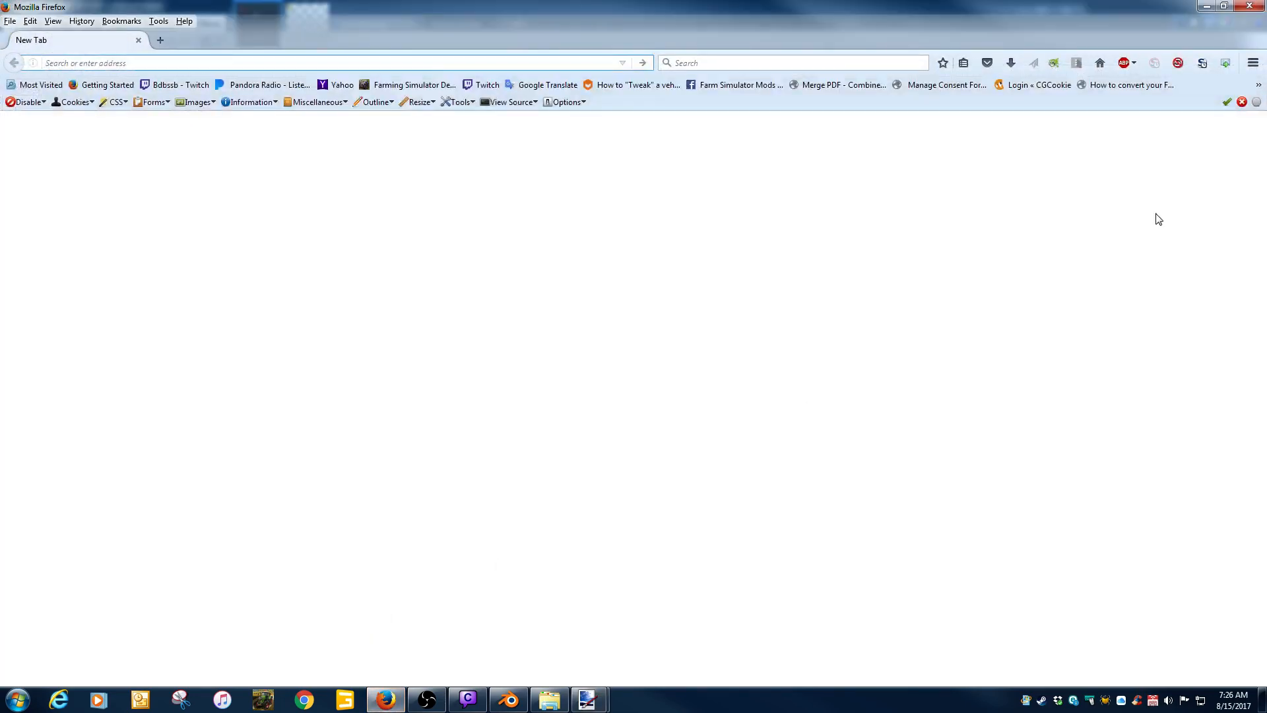
pyautogui.click(1249, 8)
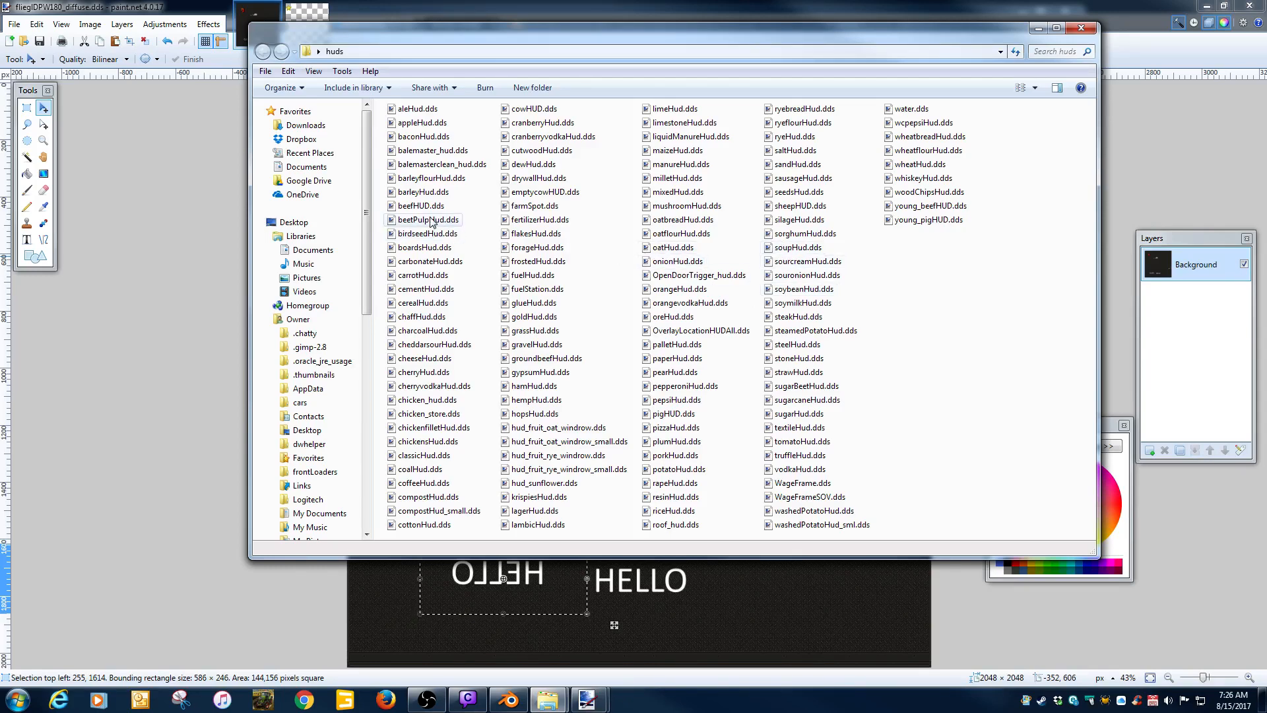
pyautogui.doubleClick(422, 207)
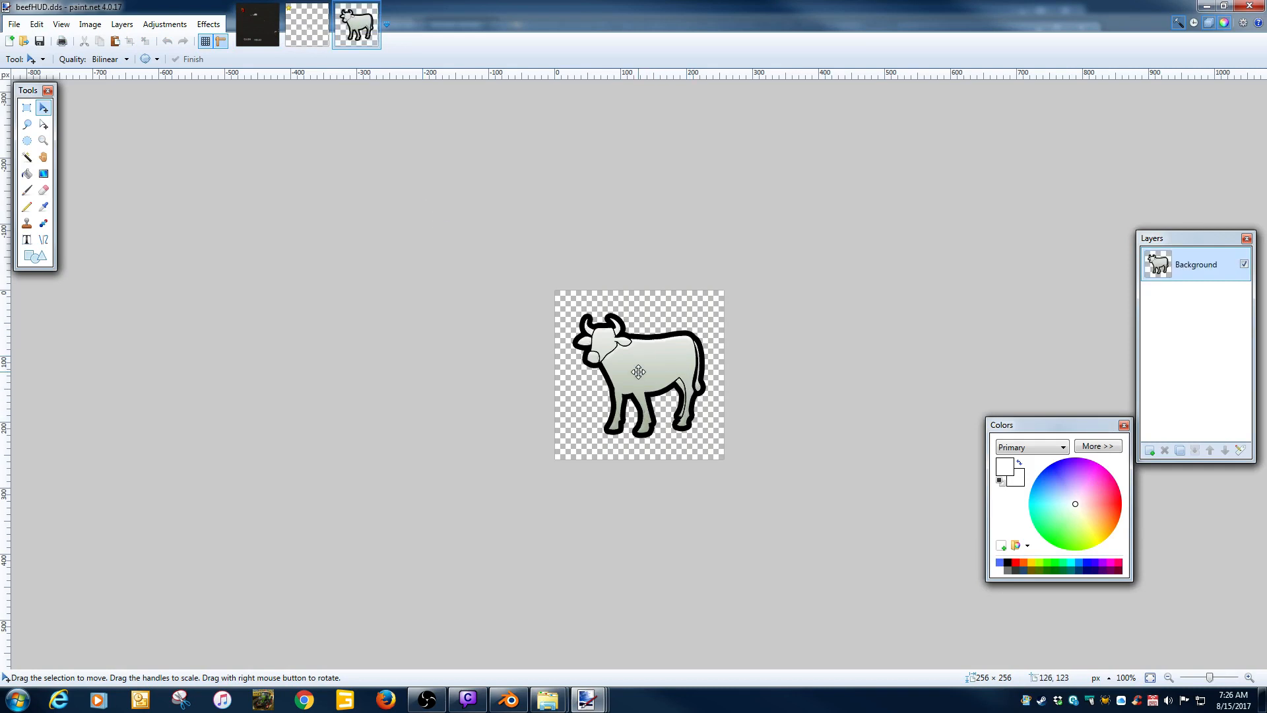
pyautogui.hotkey('ctrl', 'a')
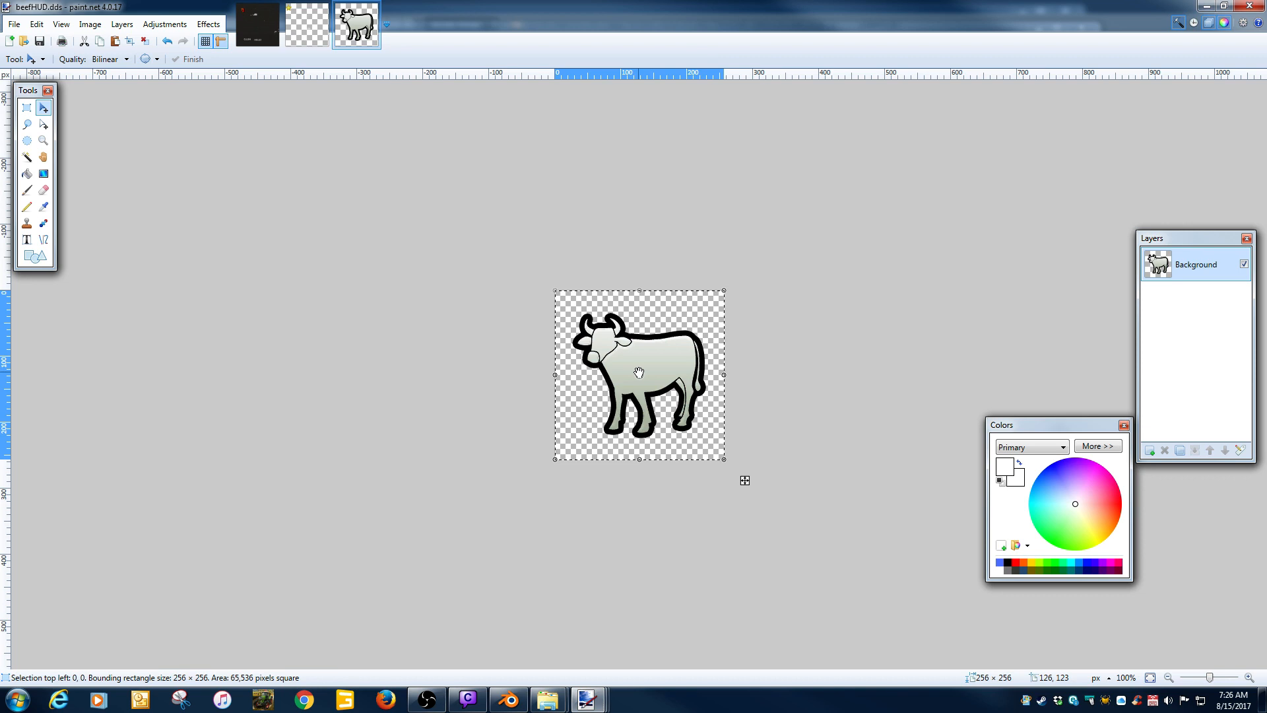
# Paste the cow as a new layer in flieglDPW180_diffuse.dds, place it beside the readable HELLO, and merge it into the Background layer
pyautogui.click(257, 26)
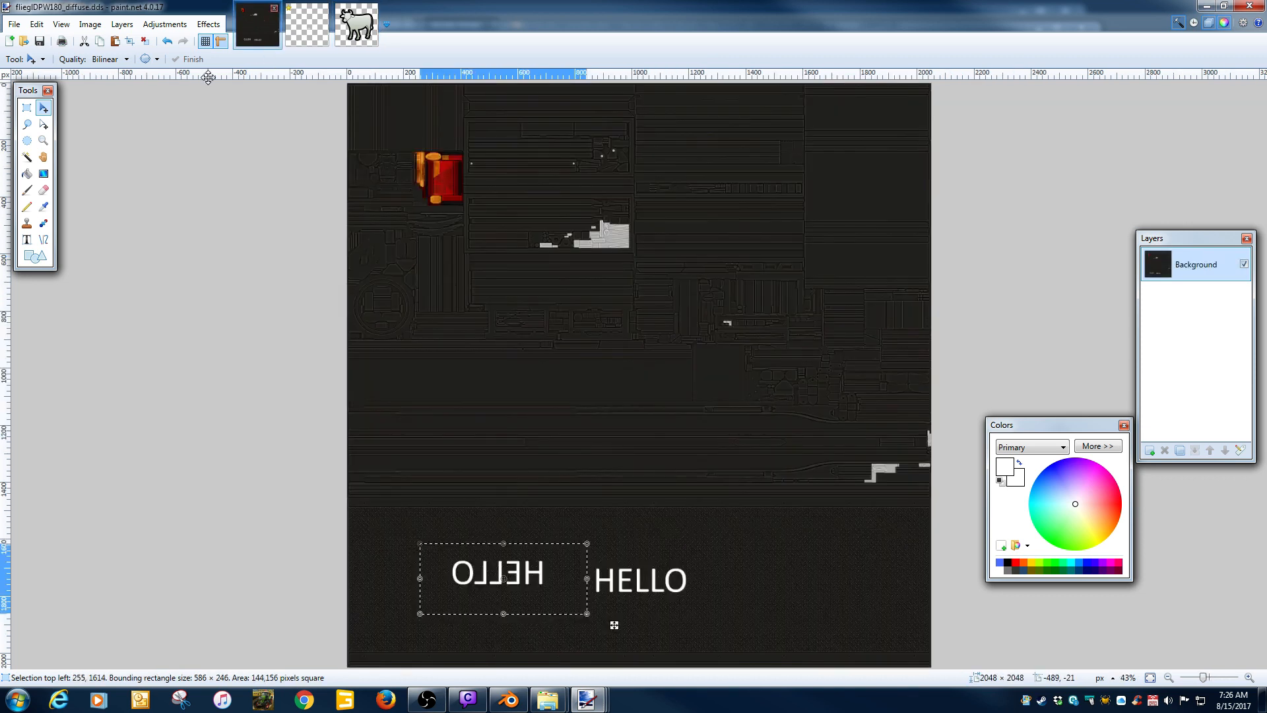
pyautogui.click(37, 24)
pyautogui.click(83, 130)
pyautogui.moveTo(439, 177); pyautogui.dragTo(826, 625)
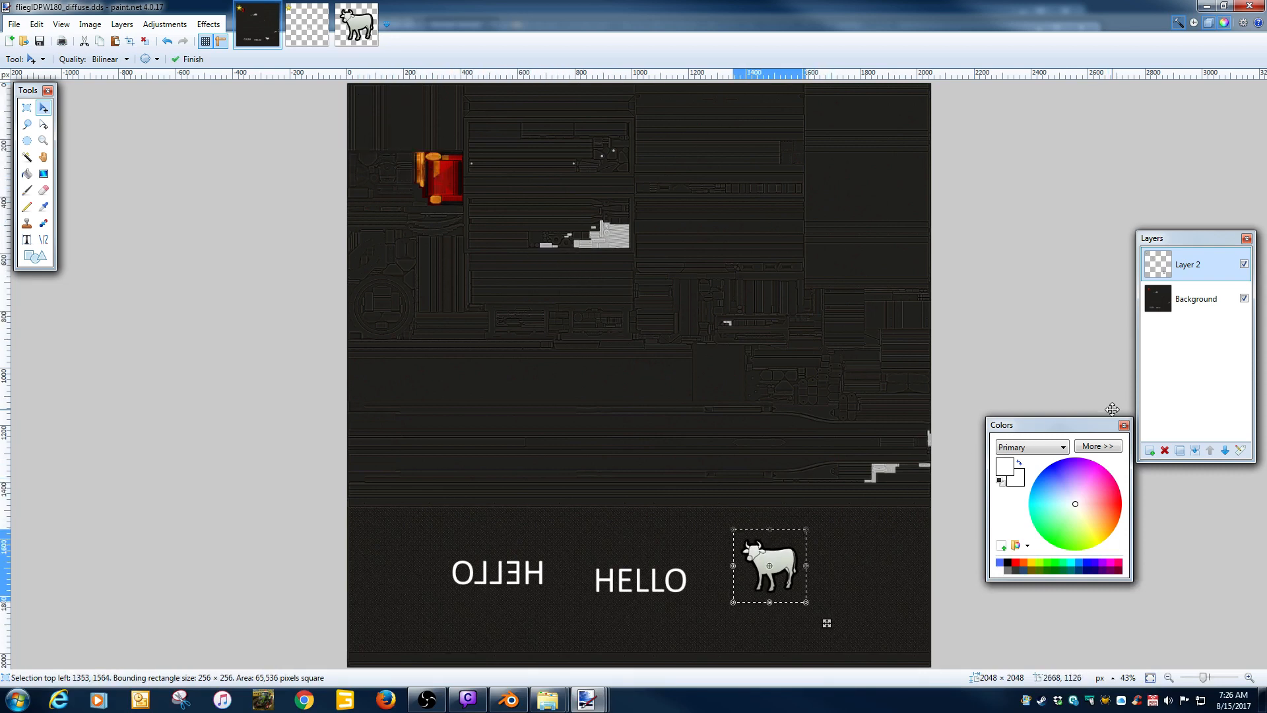
pyautogui.click(1197, 450)
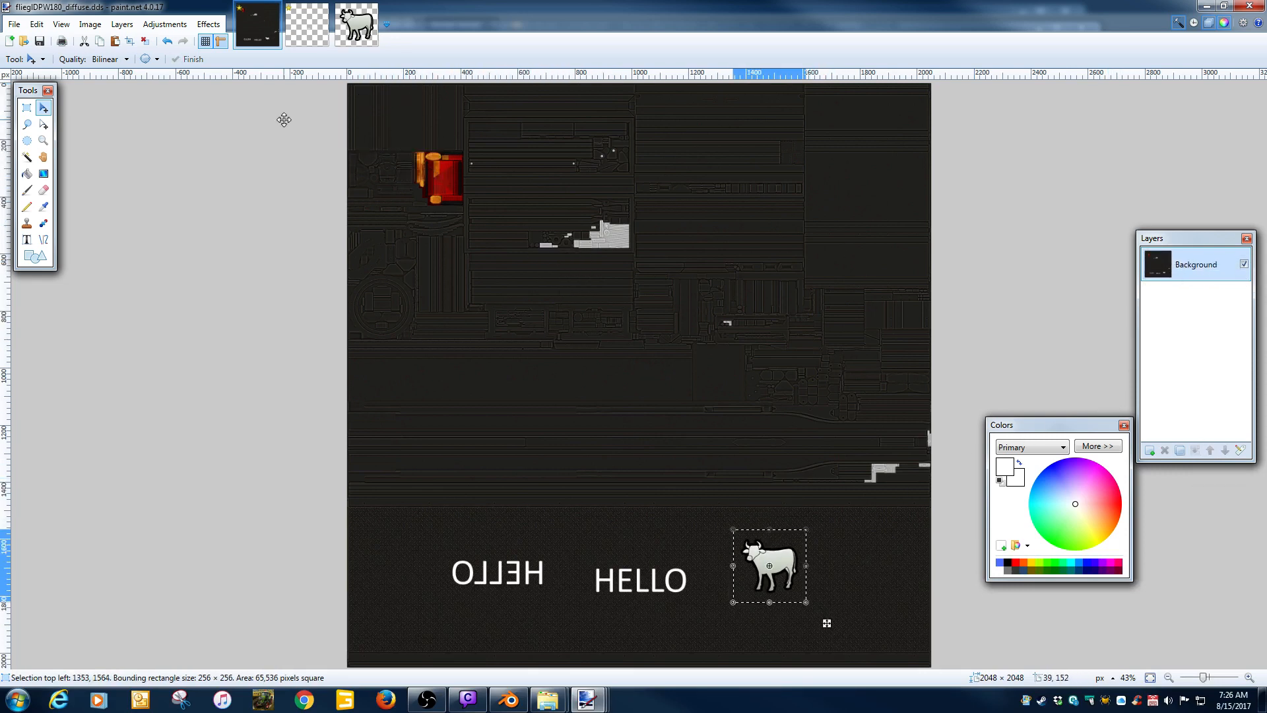
# Save the texture, switch to Blender and reload the flieglDPW180_diffuse.dds image to view the cow on the trailer deck
pyautogui.click(40, 42)
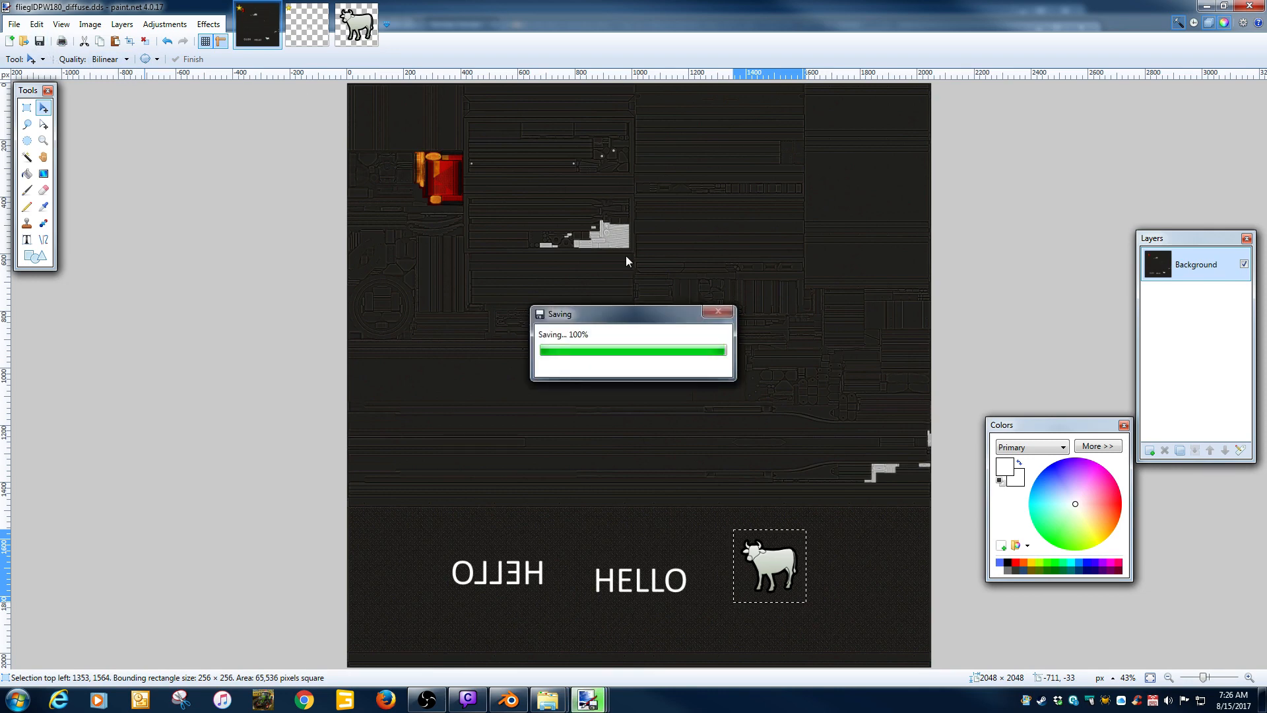
pyautogui.click(518, 700)
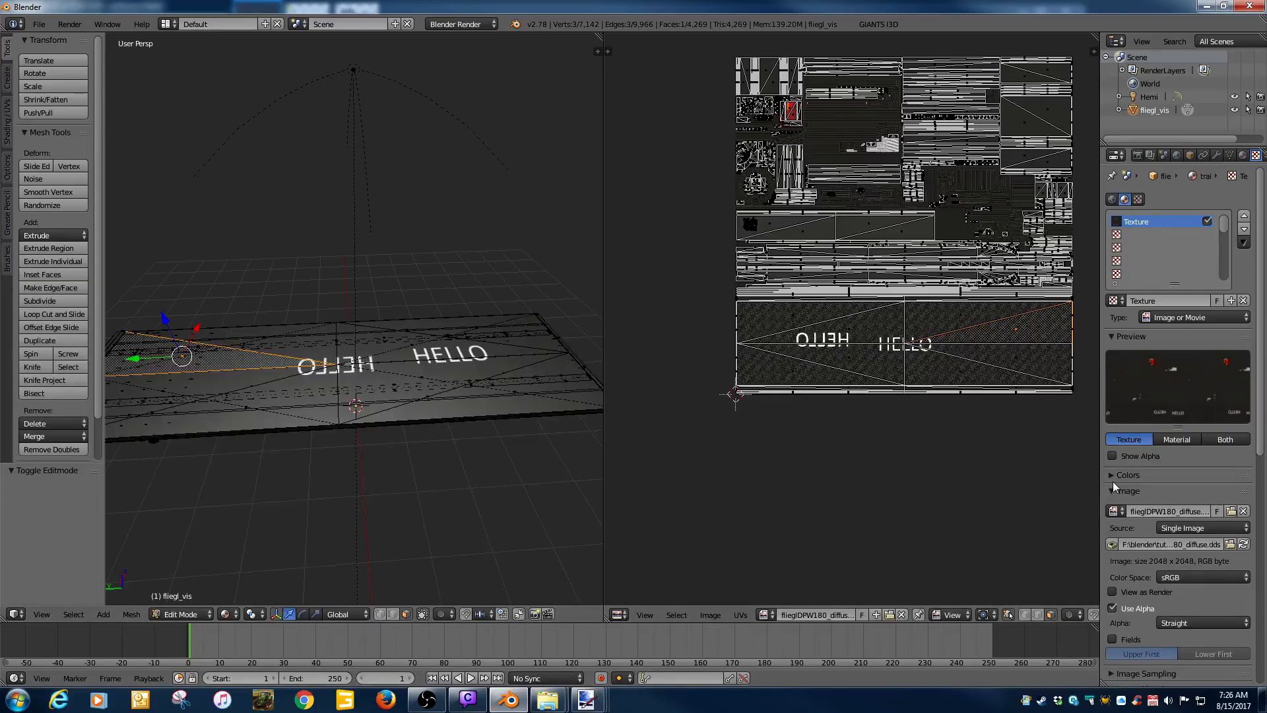
pyautogui.click(1245, 544)
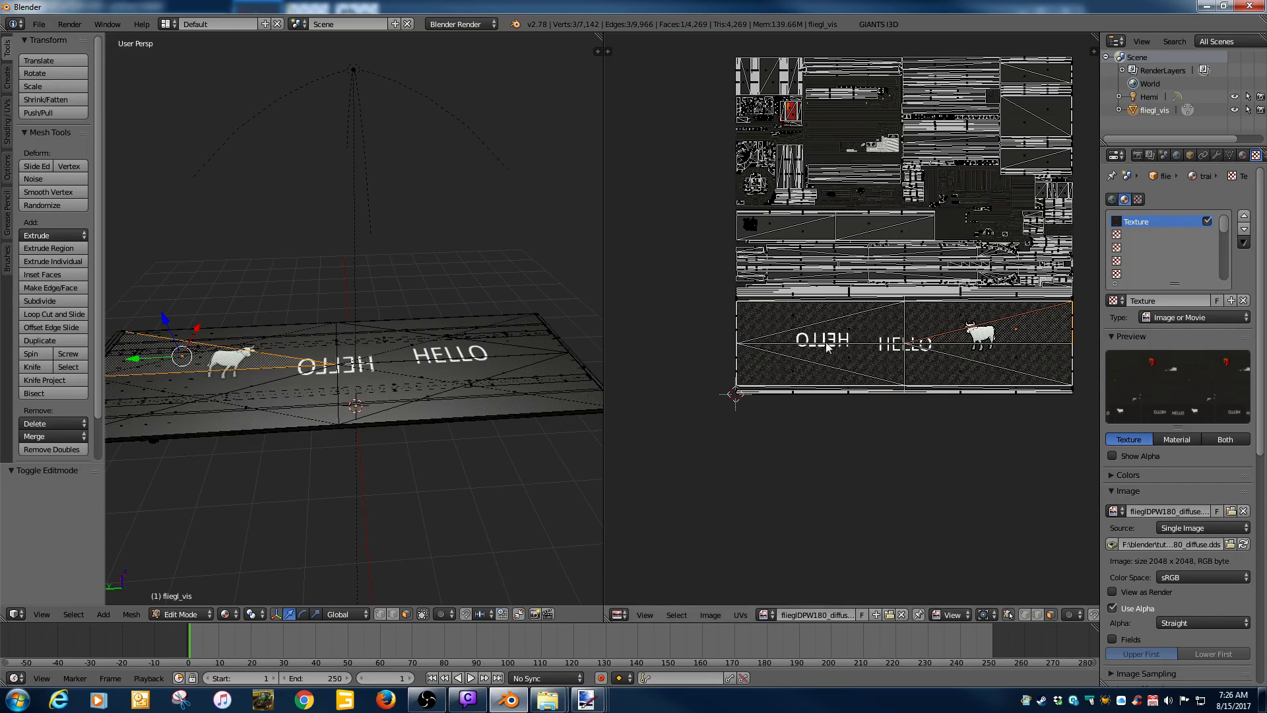
pyautogui.moveTo(591, 698)
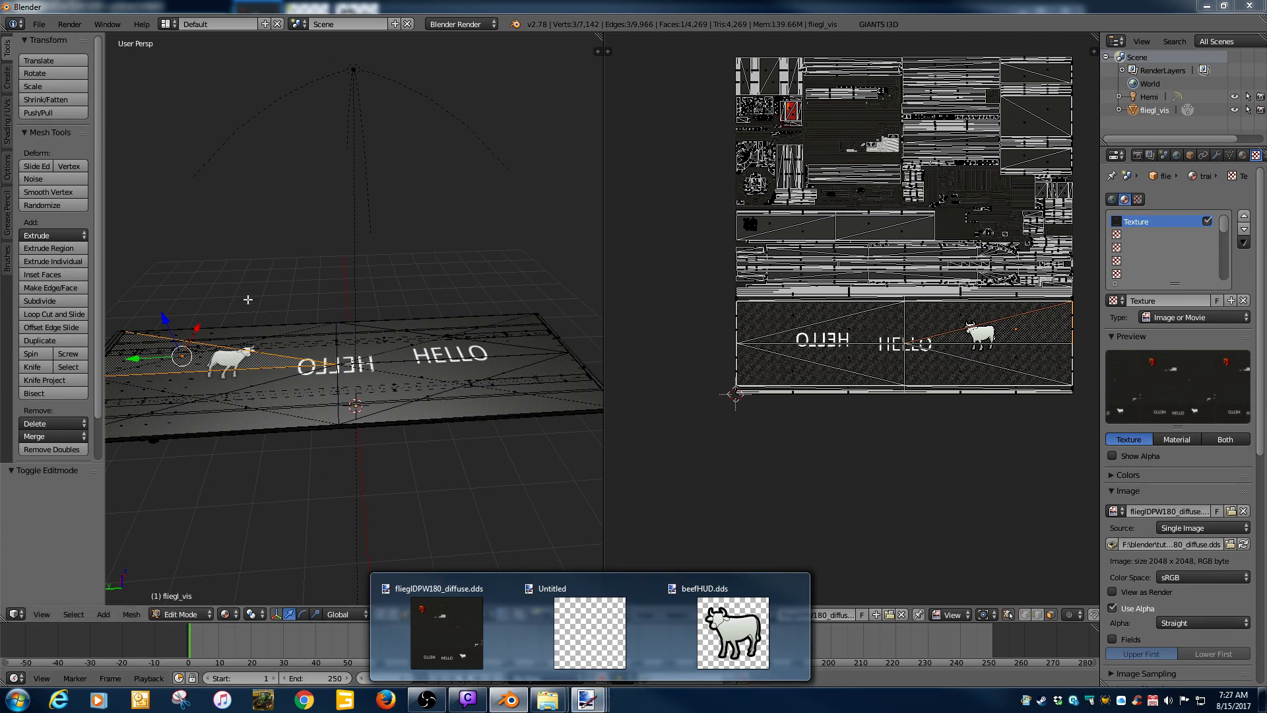
pyautogui.moveTo(262, 408); pyautogui.dragTo(297, 491, button='middle')
pyautogui.scroll(2, 340, 472)
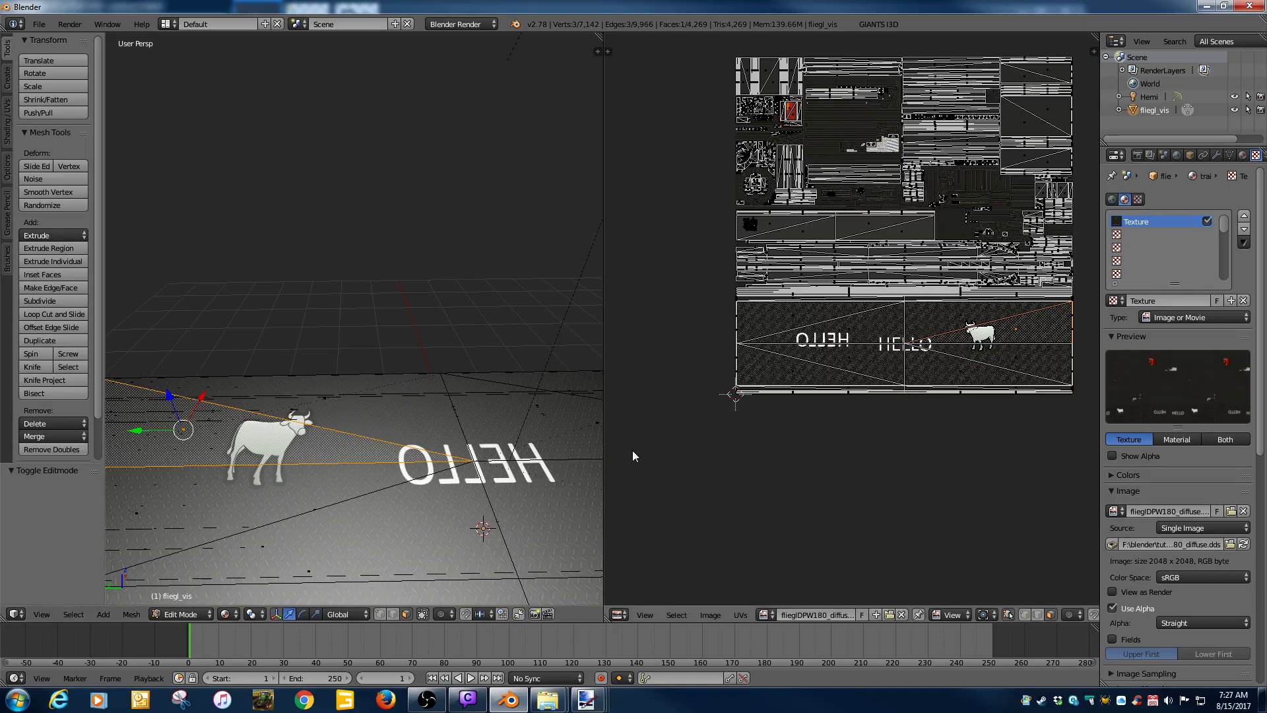
# Switch to beefHUD.dds in paint.net, try a vertical flip and reverse it, and flip the cow image horizontally
pyautogui.moveTo(587, 699)
pyautogui.click(745, 628)
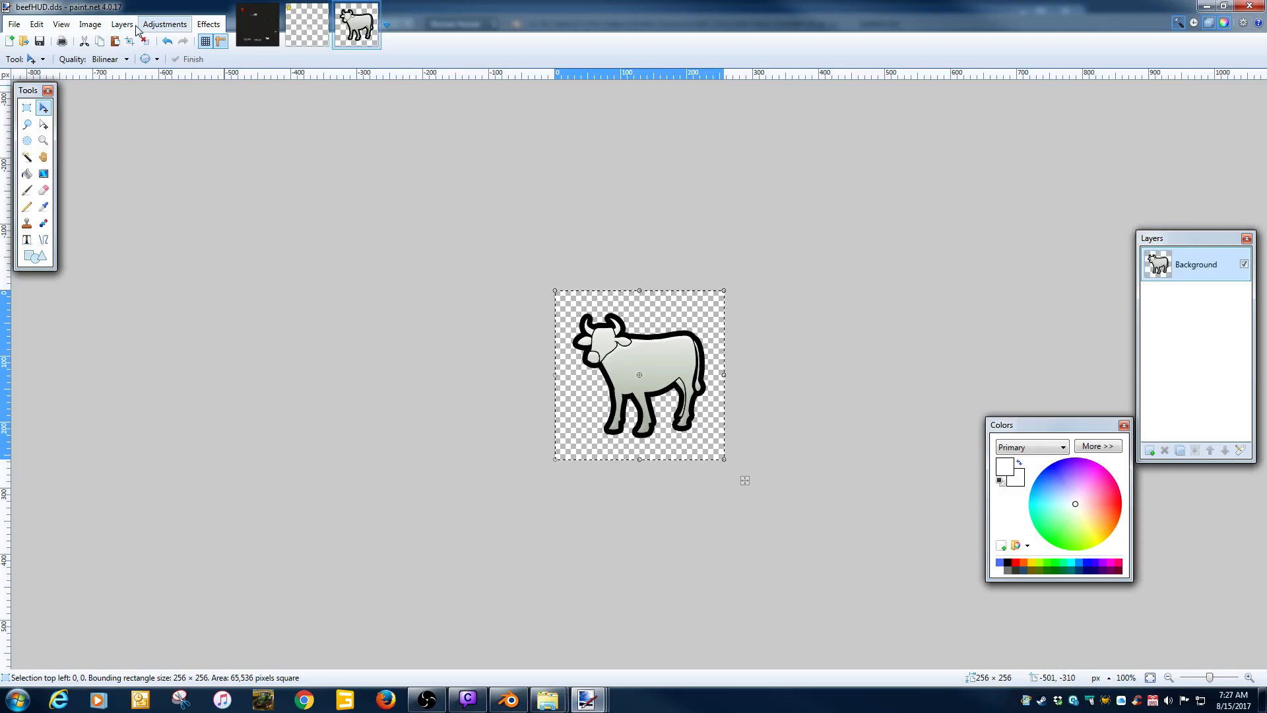
pyautogui.click(90, 24)
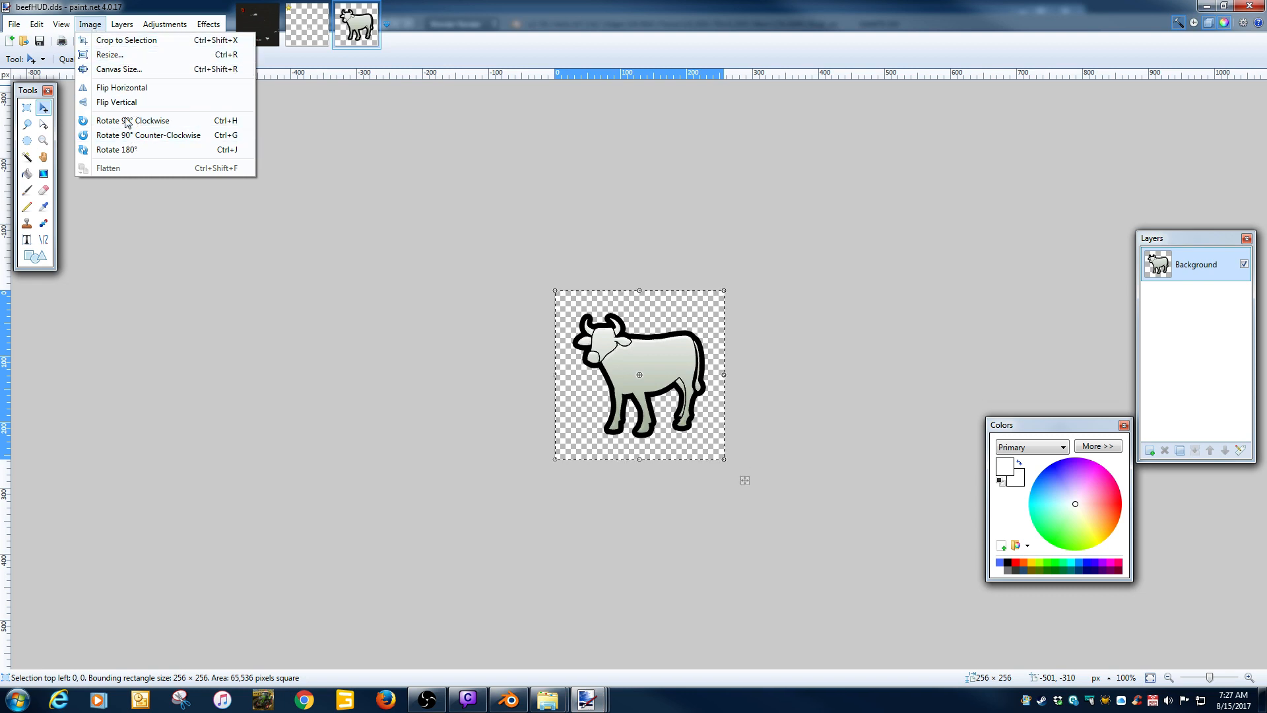
pyautogui.click(123, 103)
pyautogui.click(90, 24)
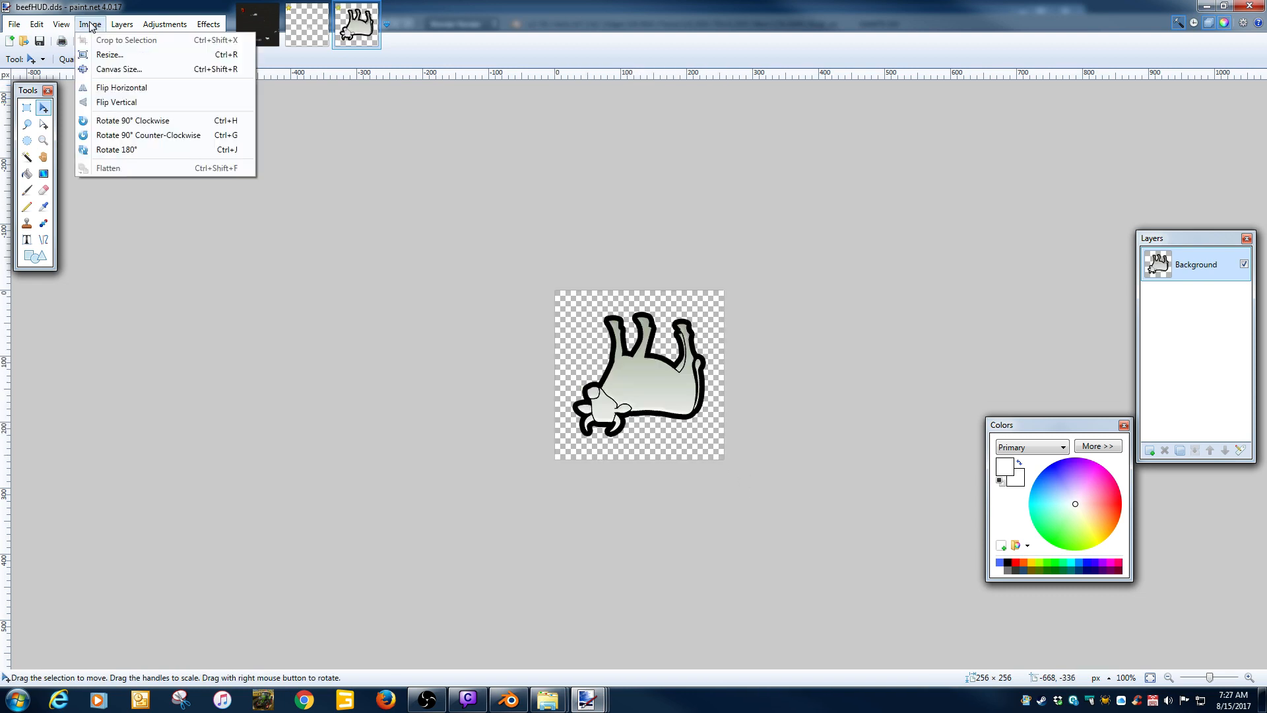
pyautogui.click(114, 103)
pyautogui.click(90, 23)
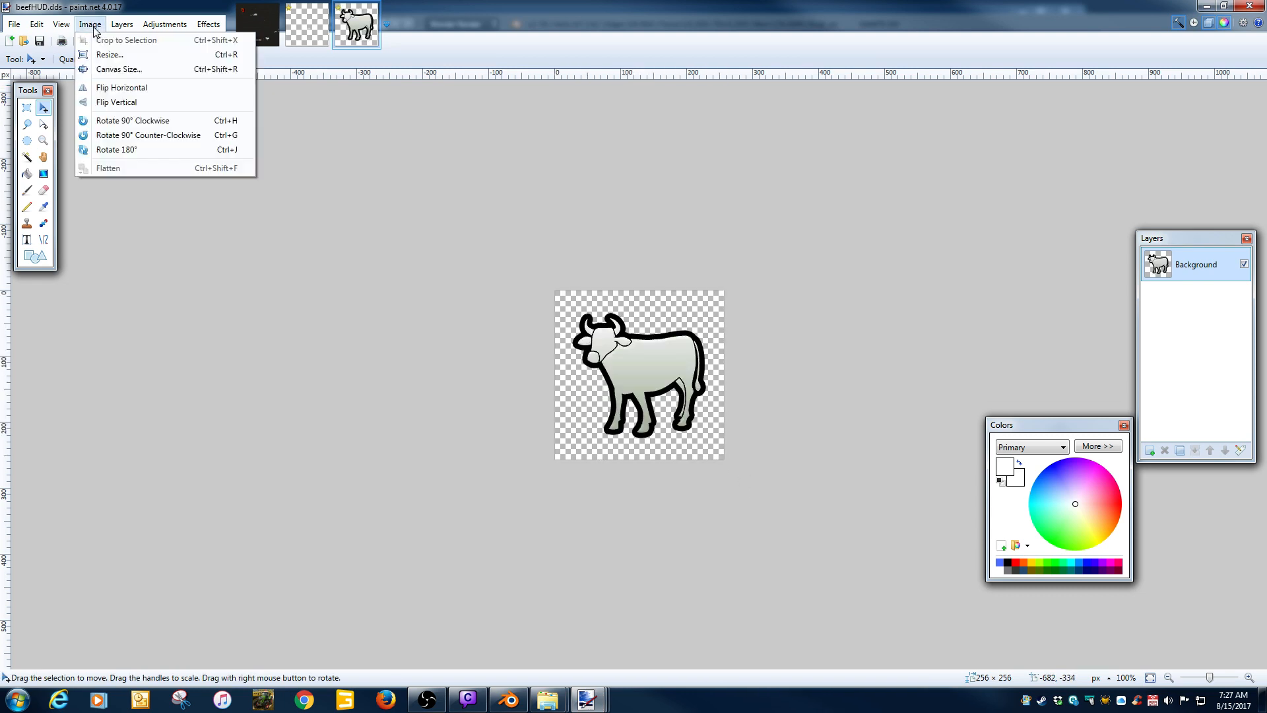
pyautogui.click(108, 90)
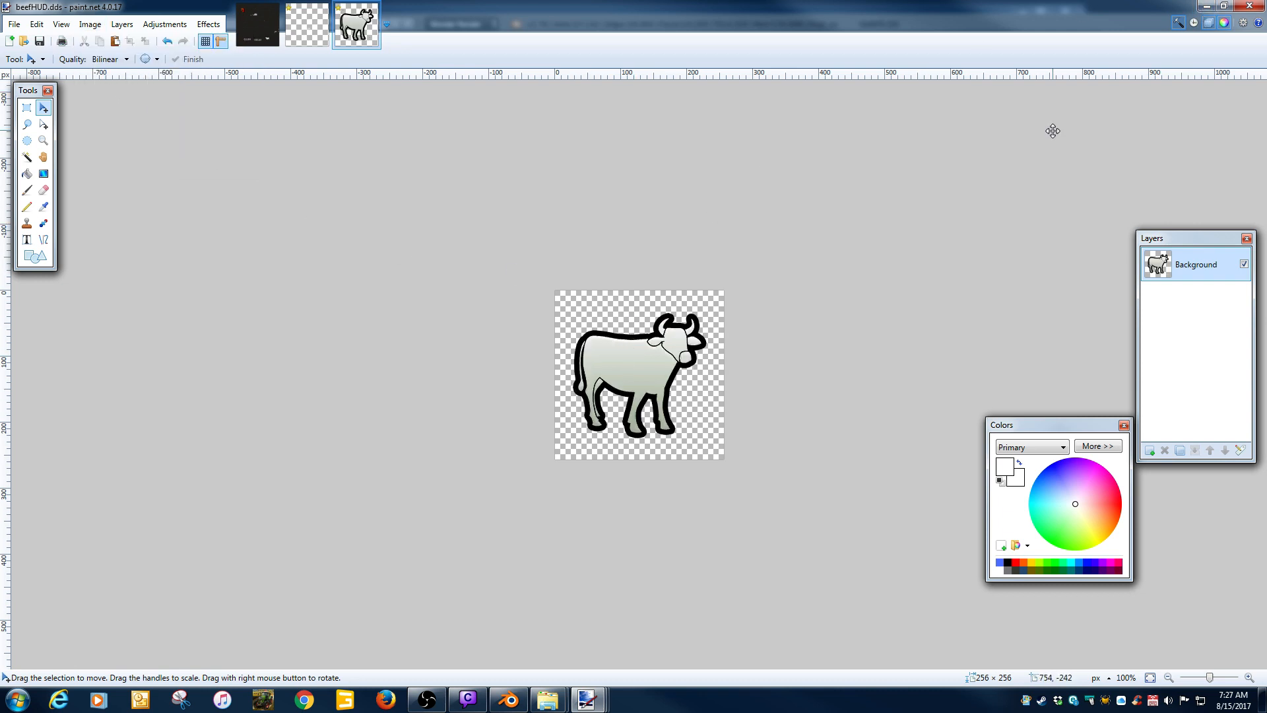
# Switch to Blender and select single deck faces around the cow to compare their positions on the trailer and in the UV layout
pyautogui.click(508, 699)
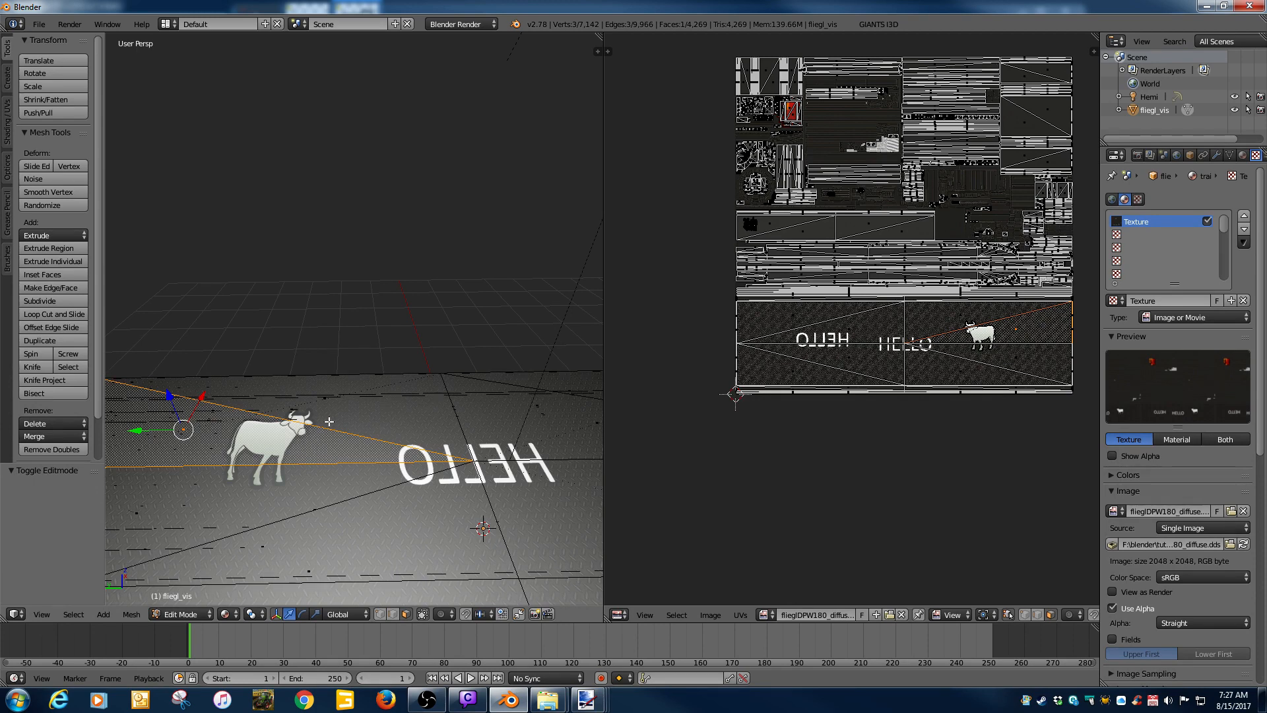
pyautogui.moveTo(371, 496)
pyautogui.mouseDown(button='middle')
pyautogui.moveTo(300, 470)
pyautogui.moveTo(372, 479)
pyautogui.mouseUp(button='middle')
pyautogui.moveTo(430, 511); pyautogui.dragTo(413, 499, button='middle')
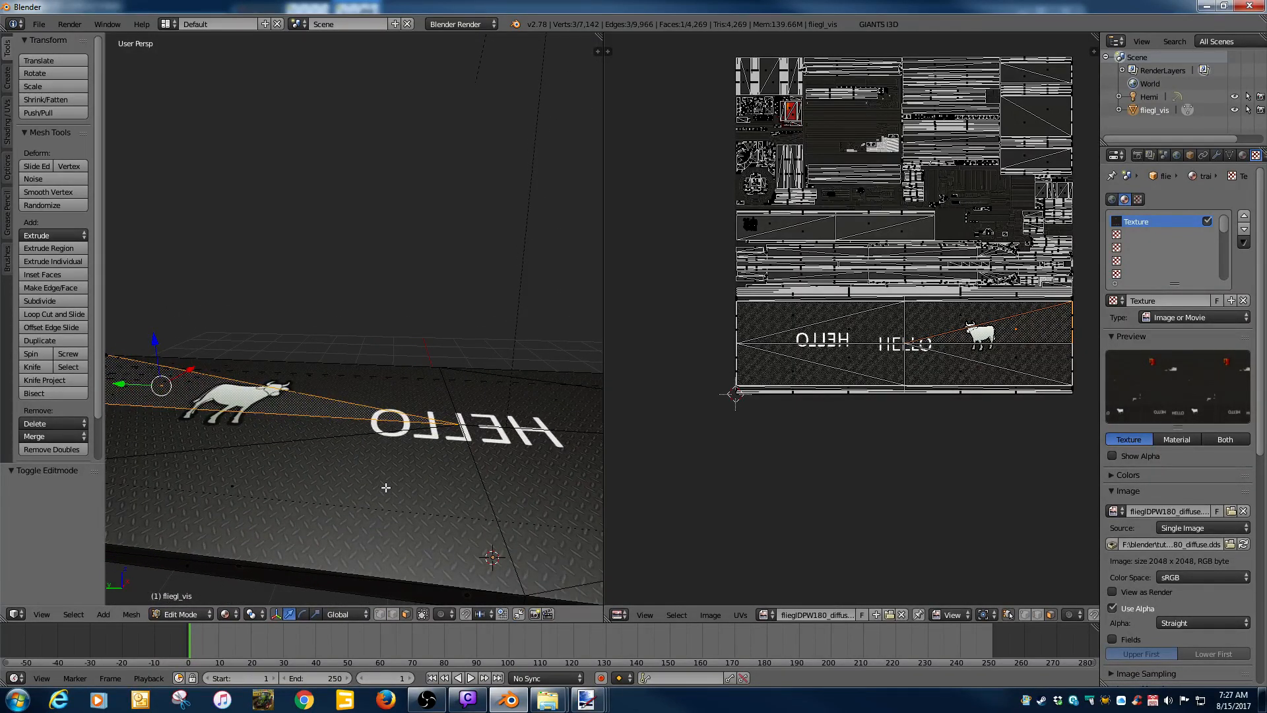
pyautogui.rightClick(386, 488)
pyautogui.scroll(-4, 386, 488)
pyautogui.moveTo(386, 489)
pyautogui.mouseDown(button='middle')
pyautogui.moveTo(398, 493)
pyautogui.moveTo(382, 509)
pyautogui.mouseUp(button='middle')
pyautogui.rightClick(213, 396)
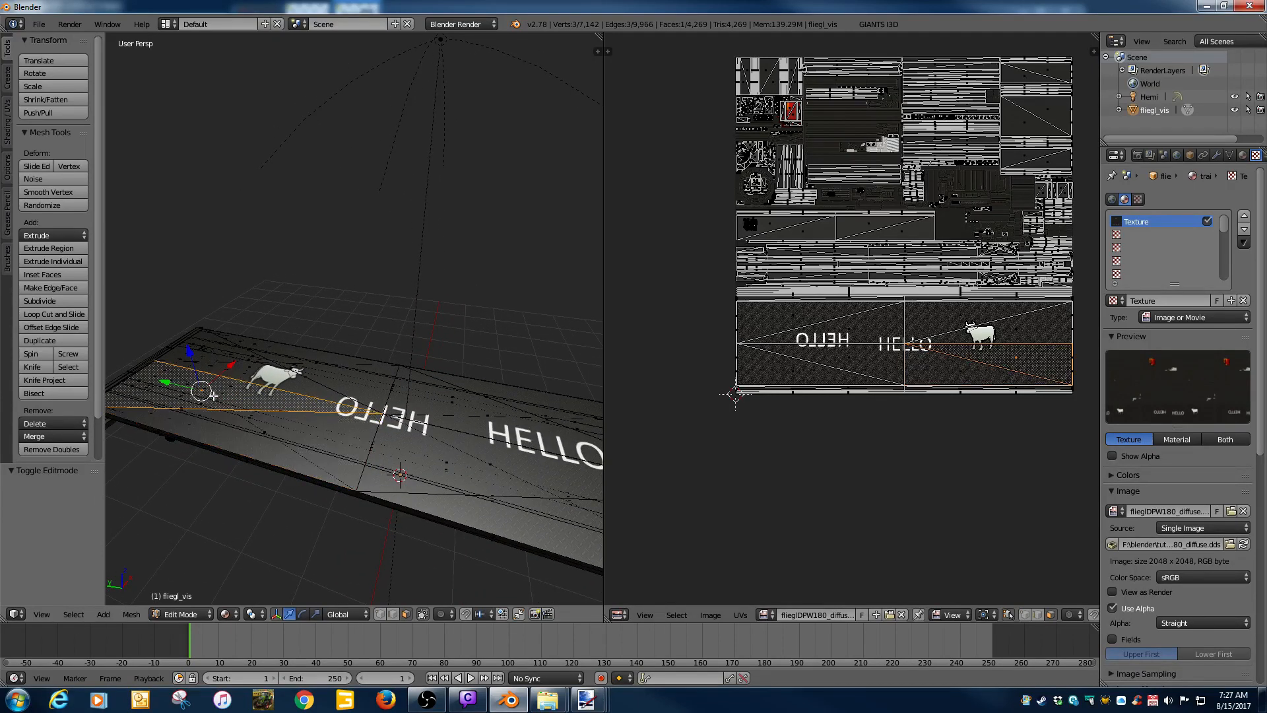
# Select the two adjoining triangular deck faces in front of the cow and separate the selection into a new object
pyautogui.rightClick(302, 455)
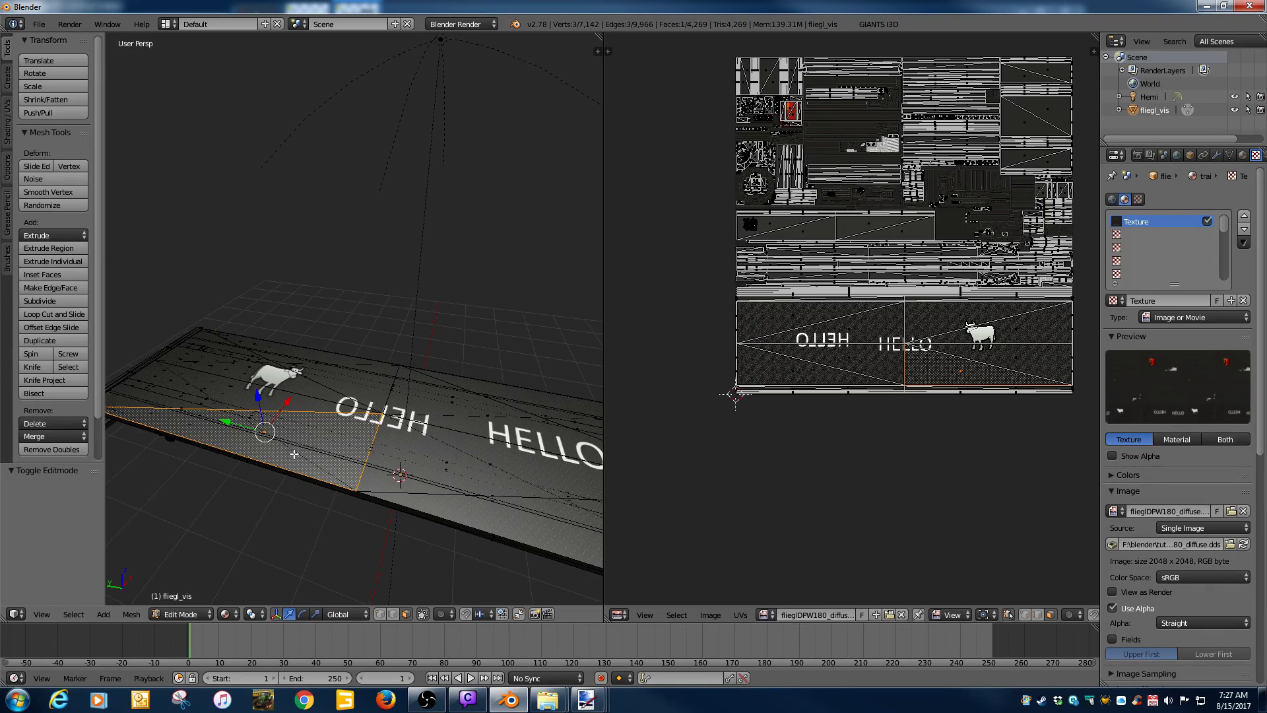
pyautogui.keyDown('shift'); pyautogui.rightClick(209, 398); pyautogui.keyUp('shift')
pyautogui.moveTo(257, 452); pyautogui.dragTo(289, 461, button='middle')
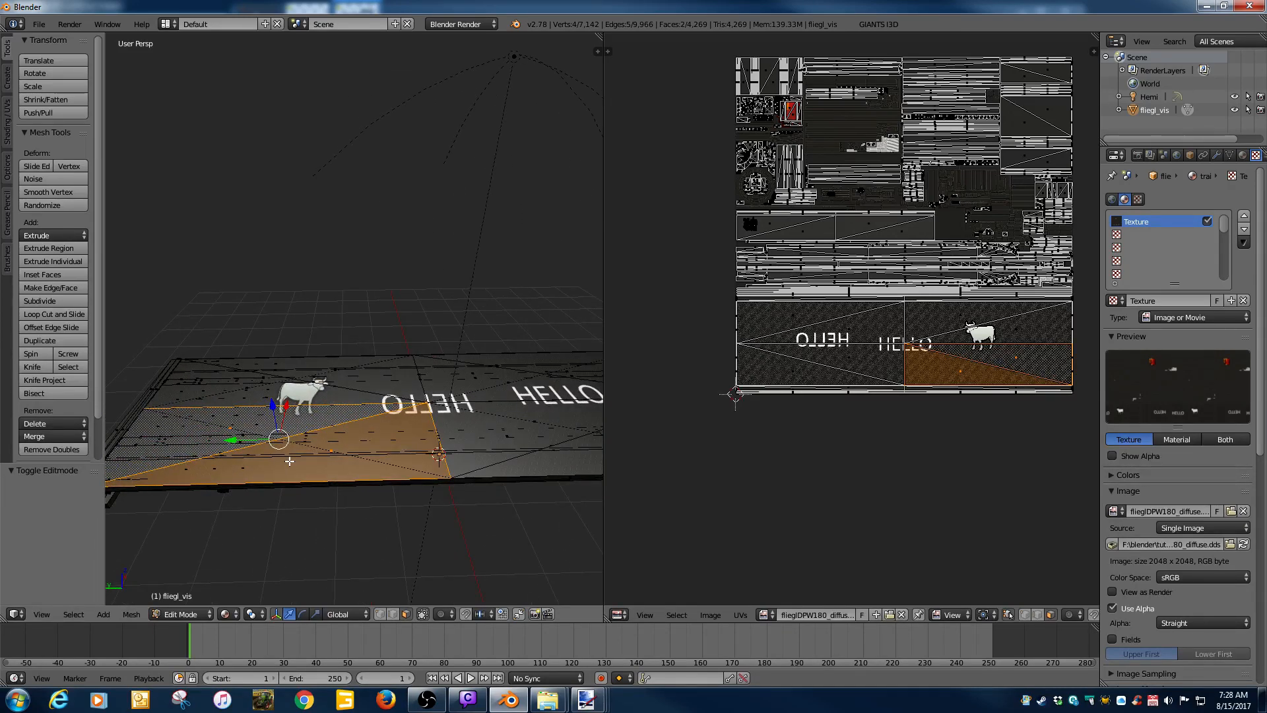
pyautogui.press('p')
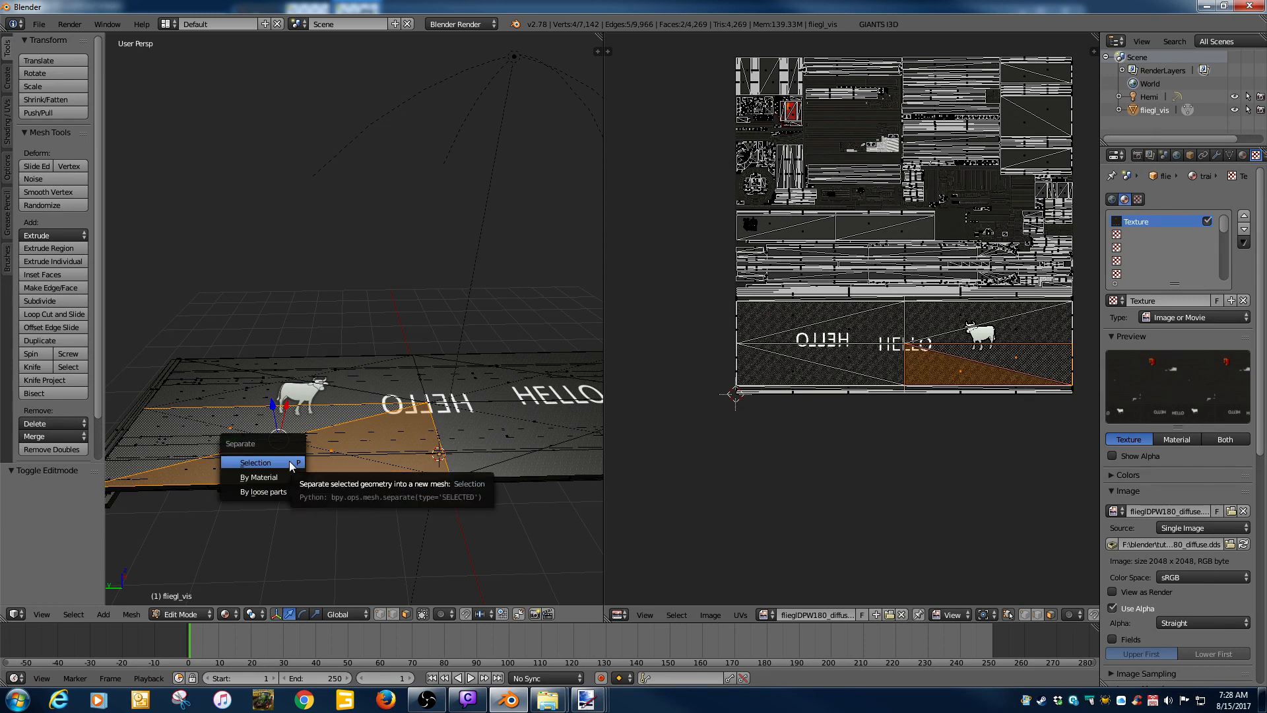
pyautogui.click(246, 464)
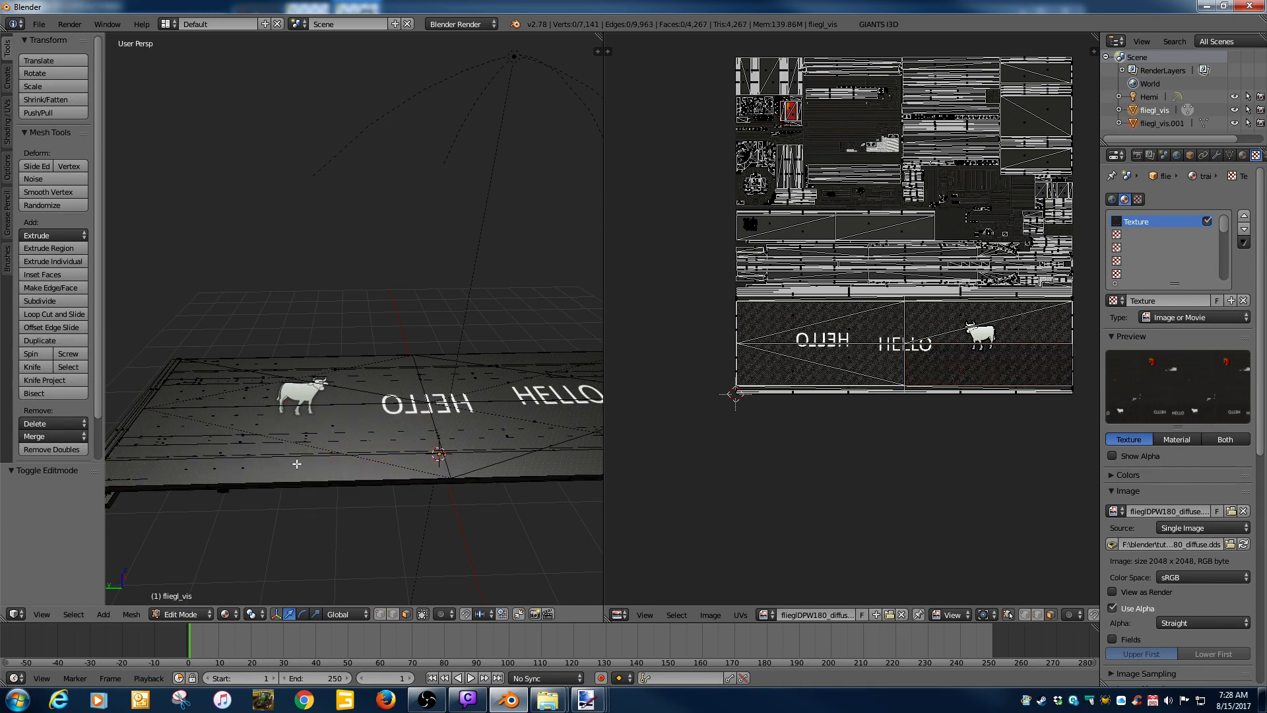
# Leave Edit Mode, select the separated deck piece and raise it 2.641 along Z above the trailer
pyautogui.press('Tab')
pyautogui.rightClick(295, 466)
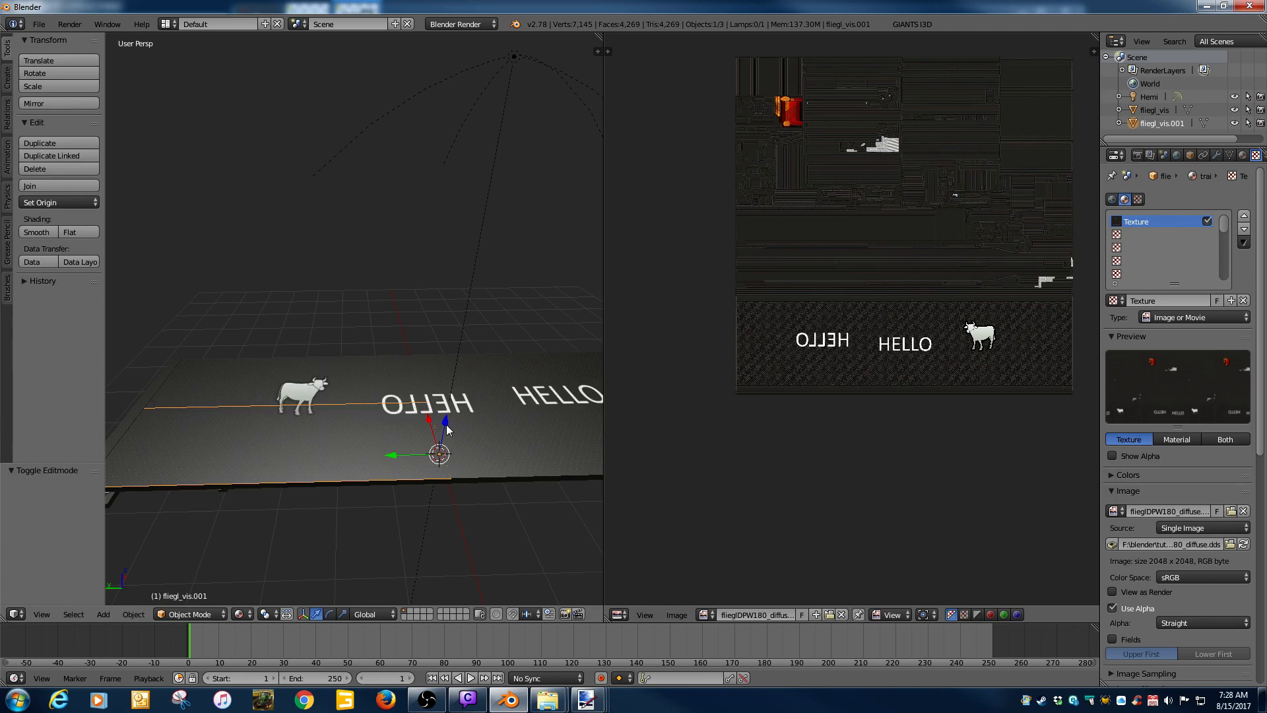
pyautogui.moveTo(447, 430); pyautogui.dragTo(448, 308)
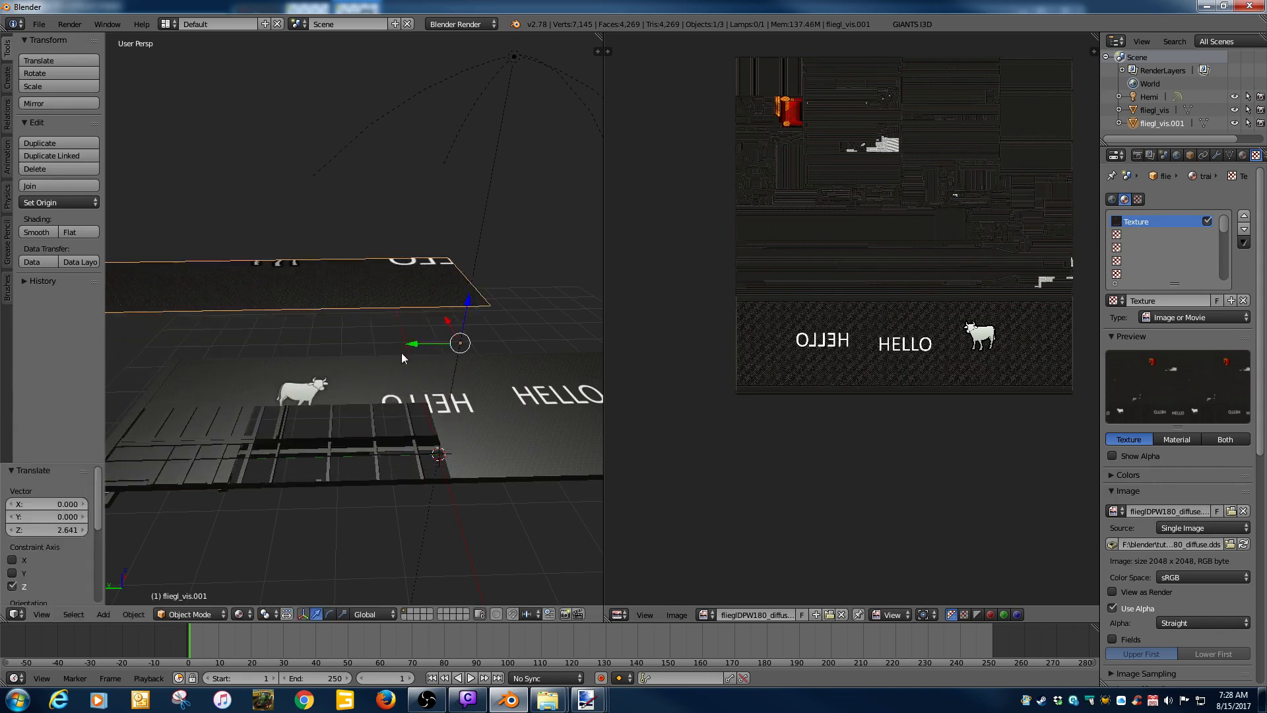
pyautogui.moveTo(401, 354); pyautogui.dragTo(381, 392, button='middle')
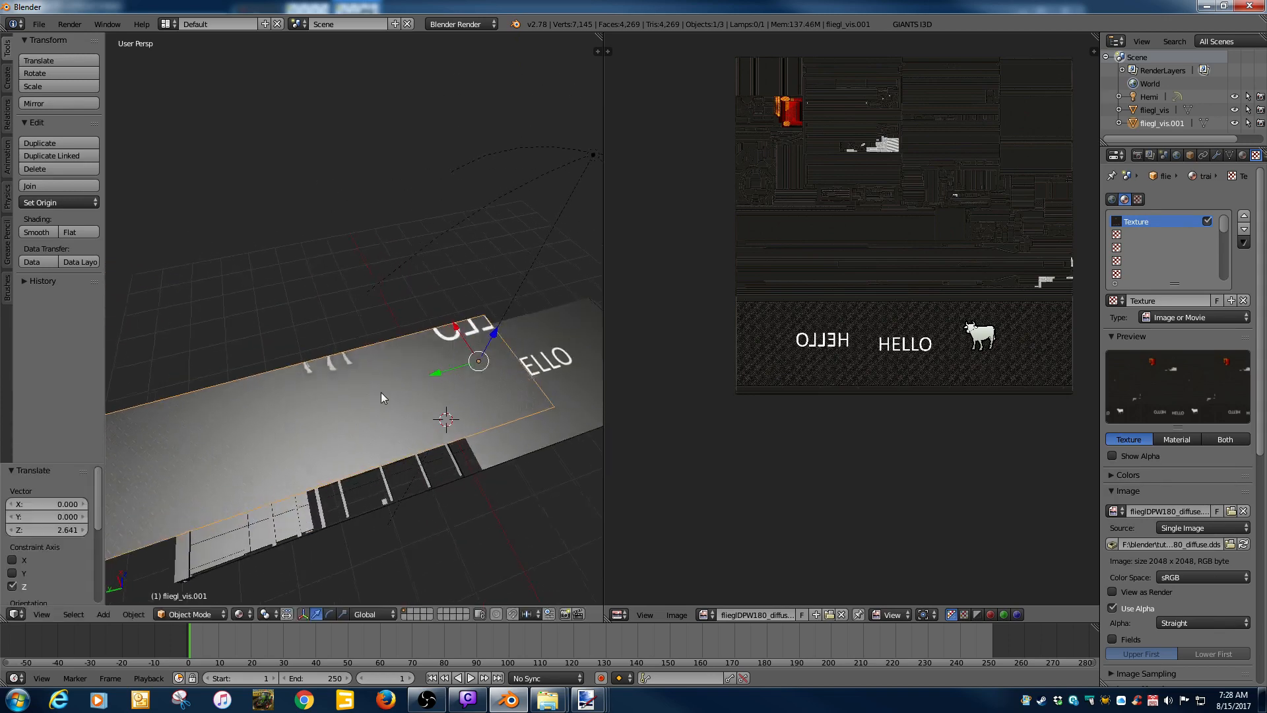
pyautogui.rightClick(335, 384)
pyautogui.rightClick(296, 388)
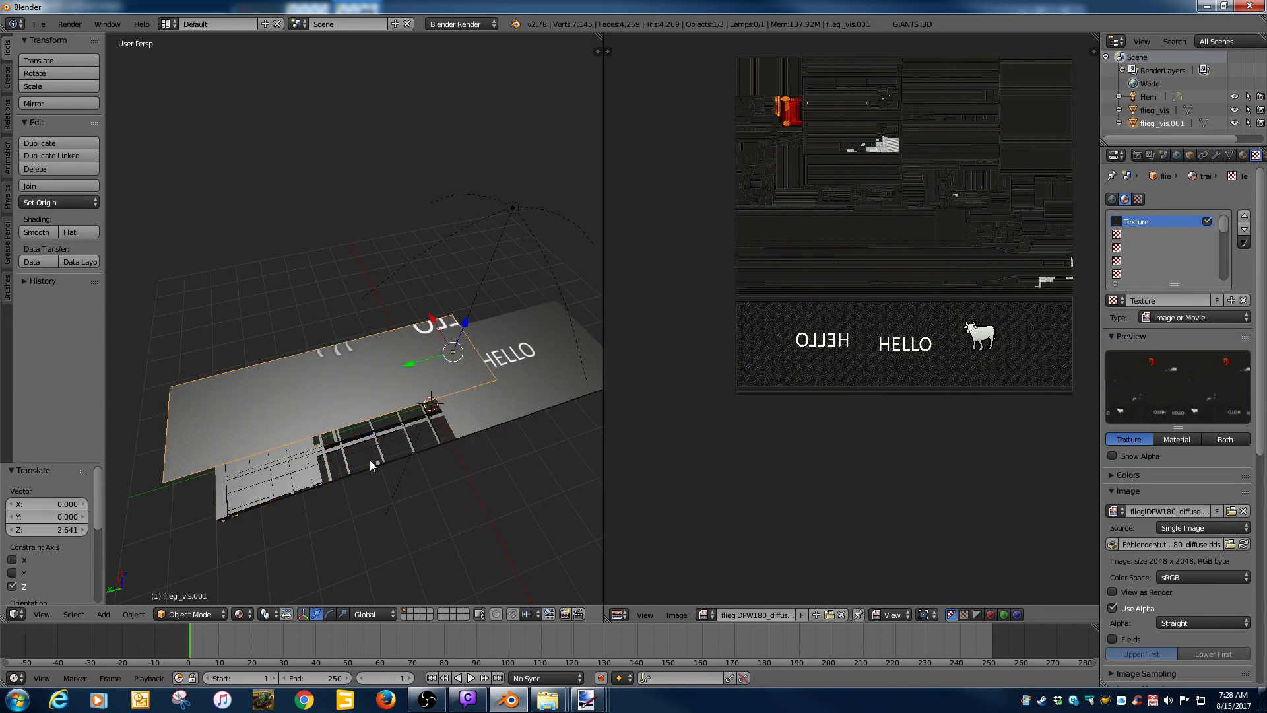
pyautogui.moveTo(369, 461); pyautogui.dragTo(318, 400, button='middle')
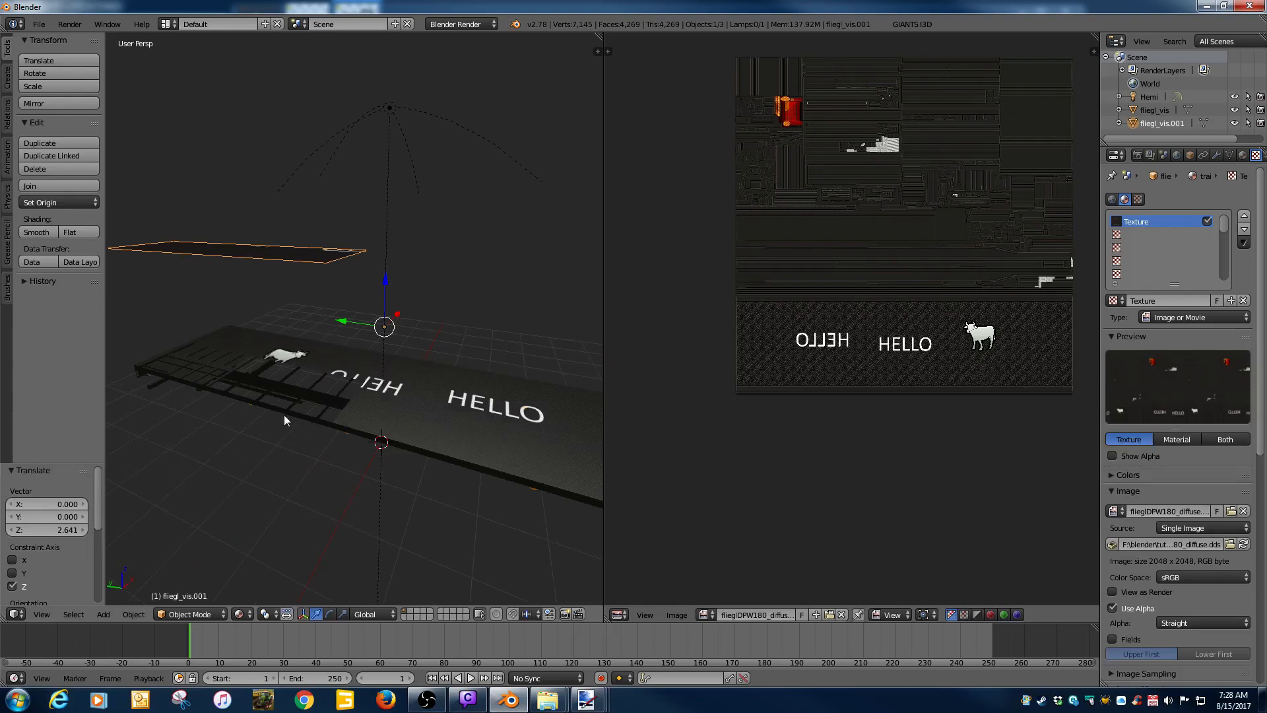
pyautogui.moveTo(285, 415); pyautogui.dragTo(354, 452, button='middle')
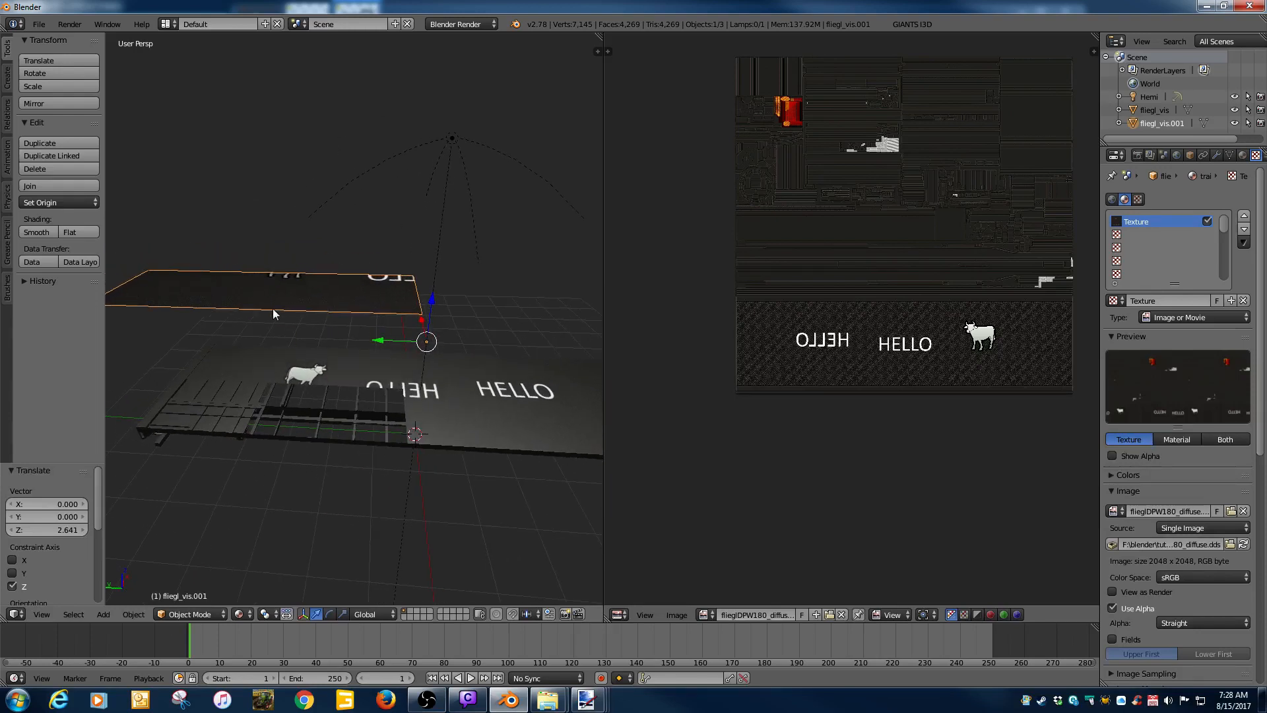
# Delete the fliegl_vis trailer object and select the remaining separated deck piece, fliegl_vis.001
pyautogui.rightClick(489, 398)
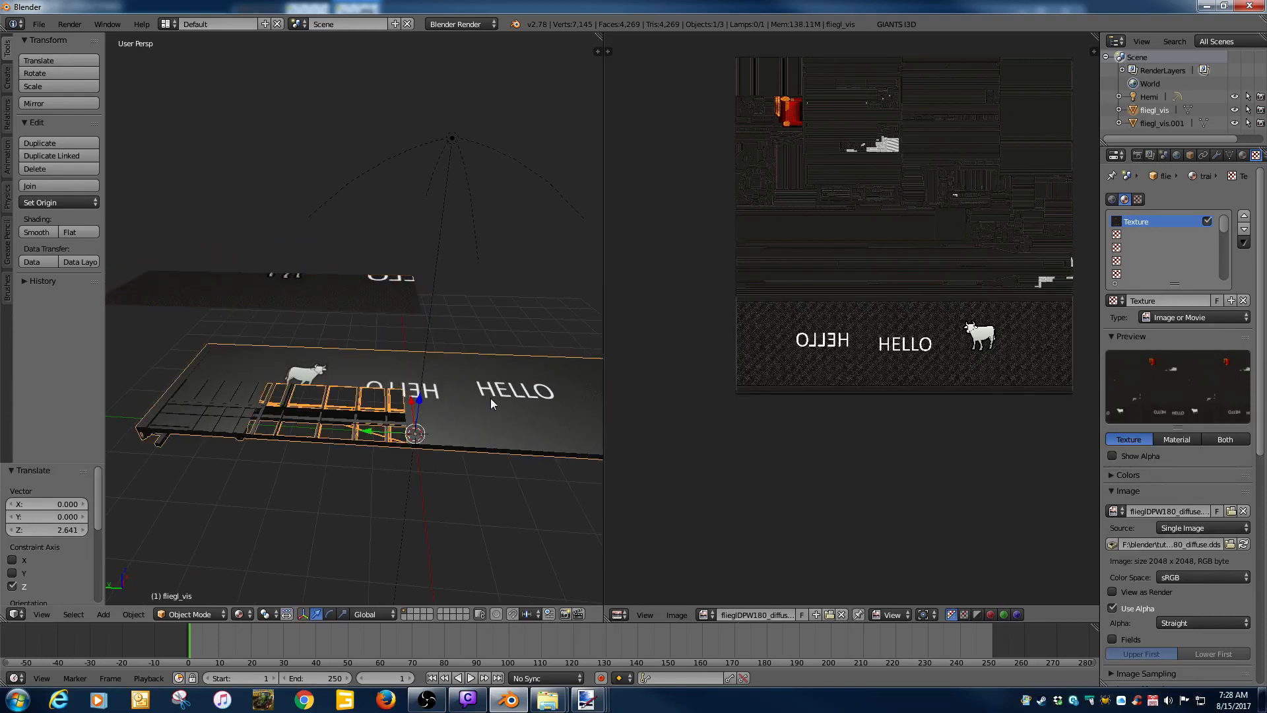
pyautogui.press('x')
pyautogui.click(489, 398)
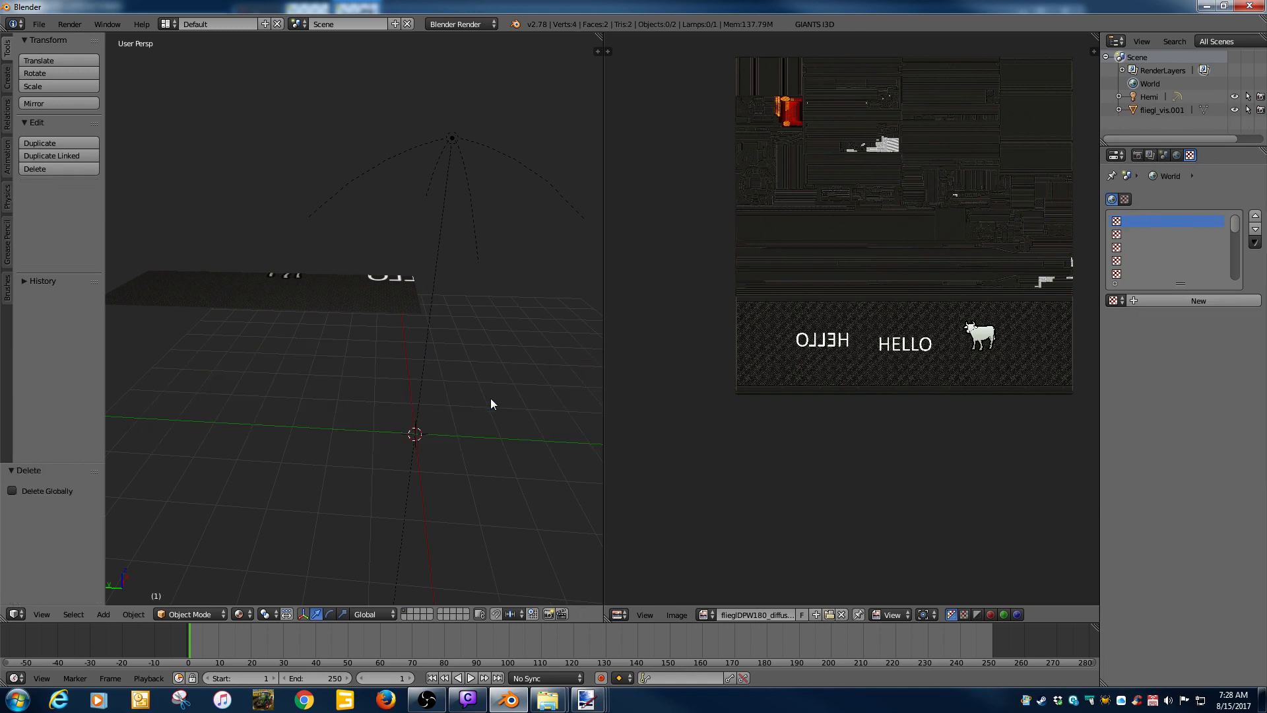
pyautogui.rightClick(315, 297)
pyautogui.moveTo(318, 441); pyautogui.dragTo(326, 490, button='middle')
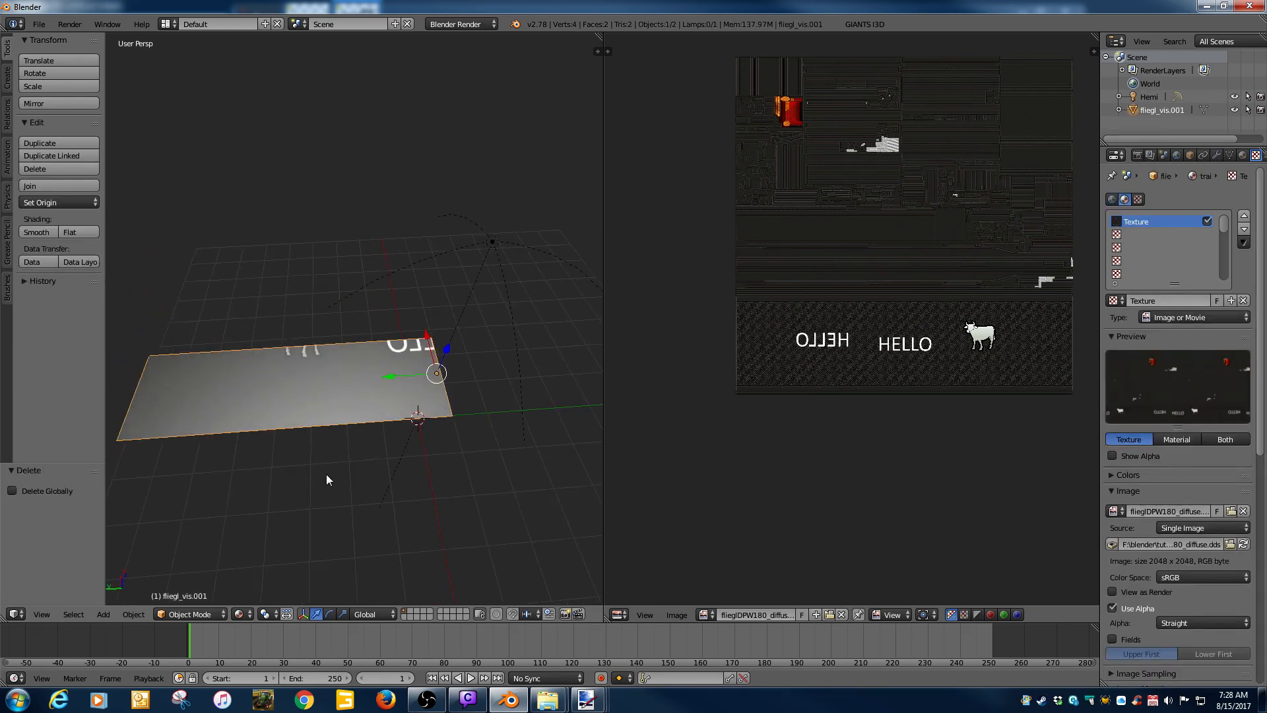